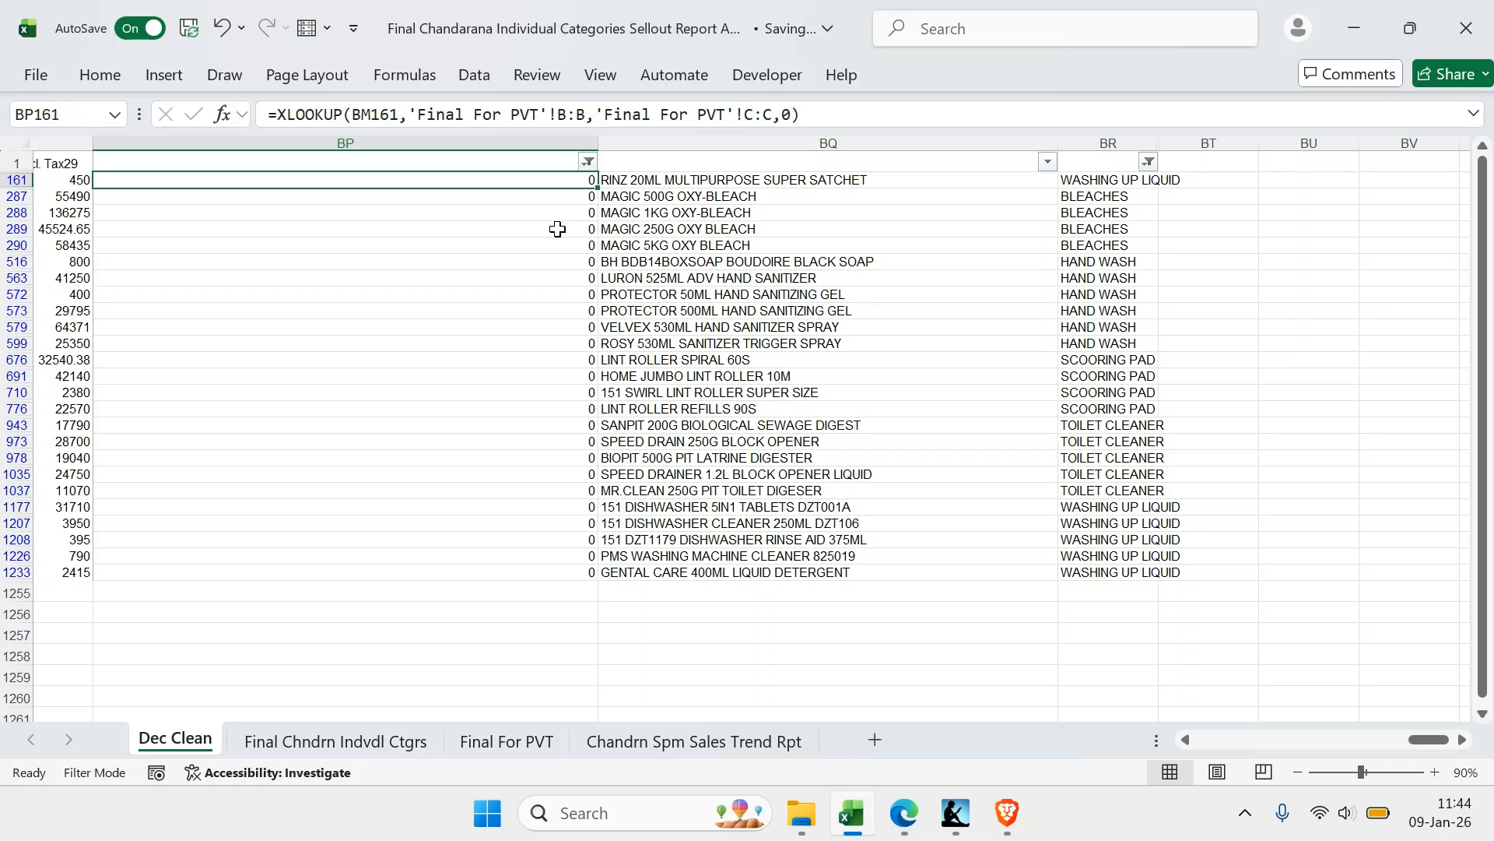
Examine the quantity and sales columns and the item summary across the Dec Clean sheet
key("c")
left_click_drag(1436, 739, 1173, 721)
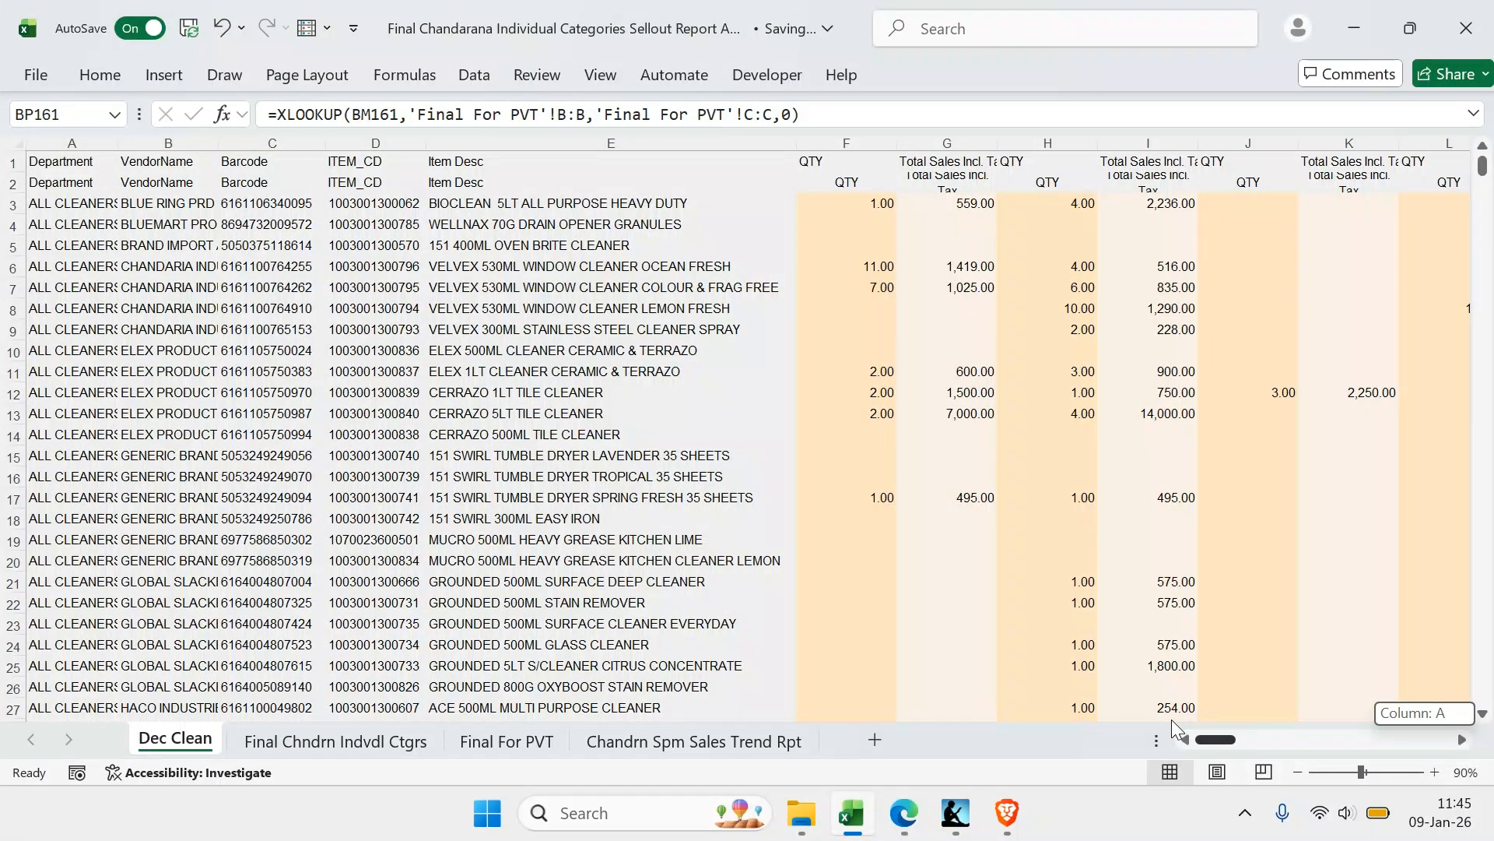
left_click_drag(1173, 721, 1173, 722)
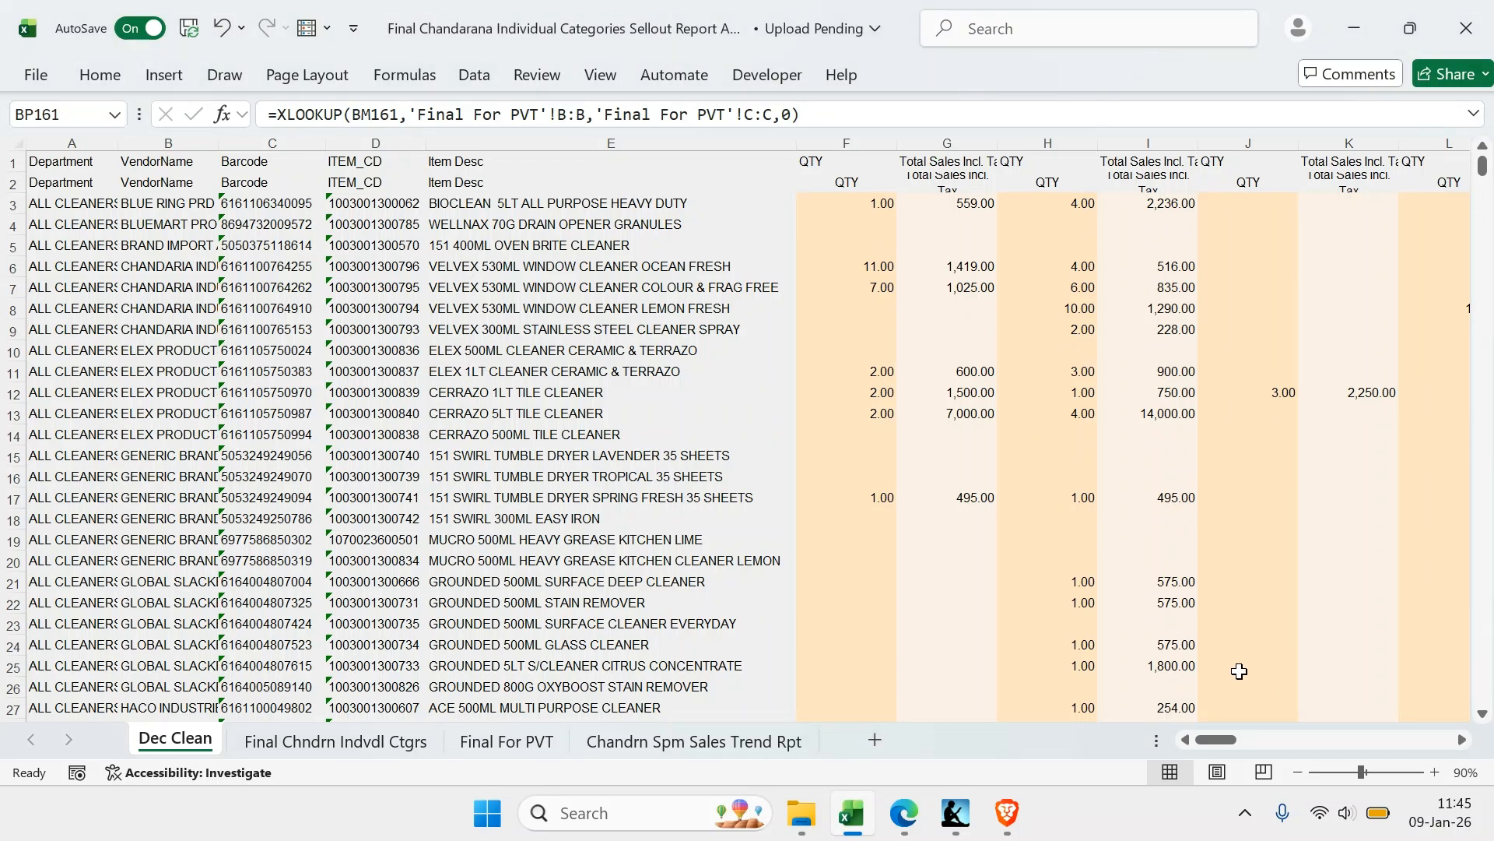
left_click_drag(1224, 738, 1216, 743)
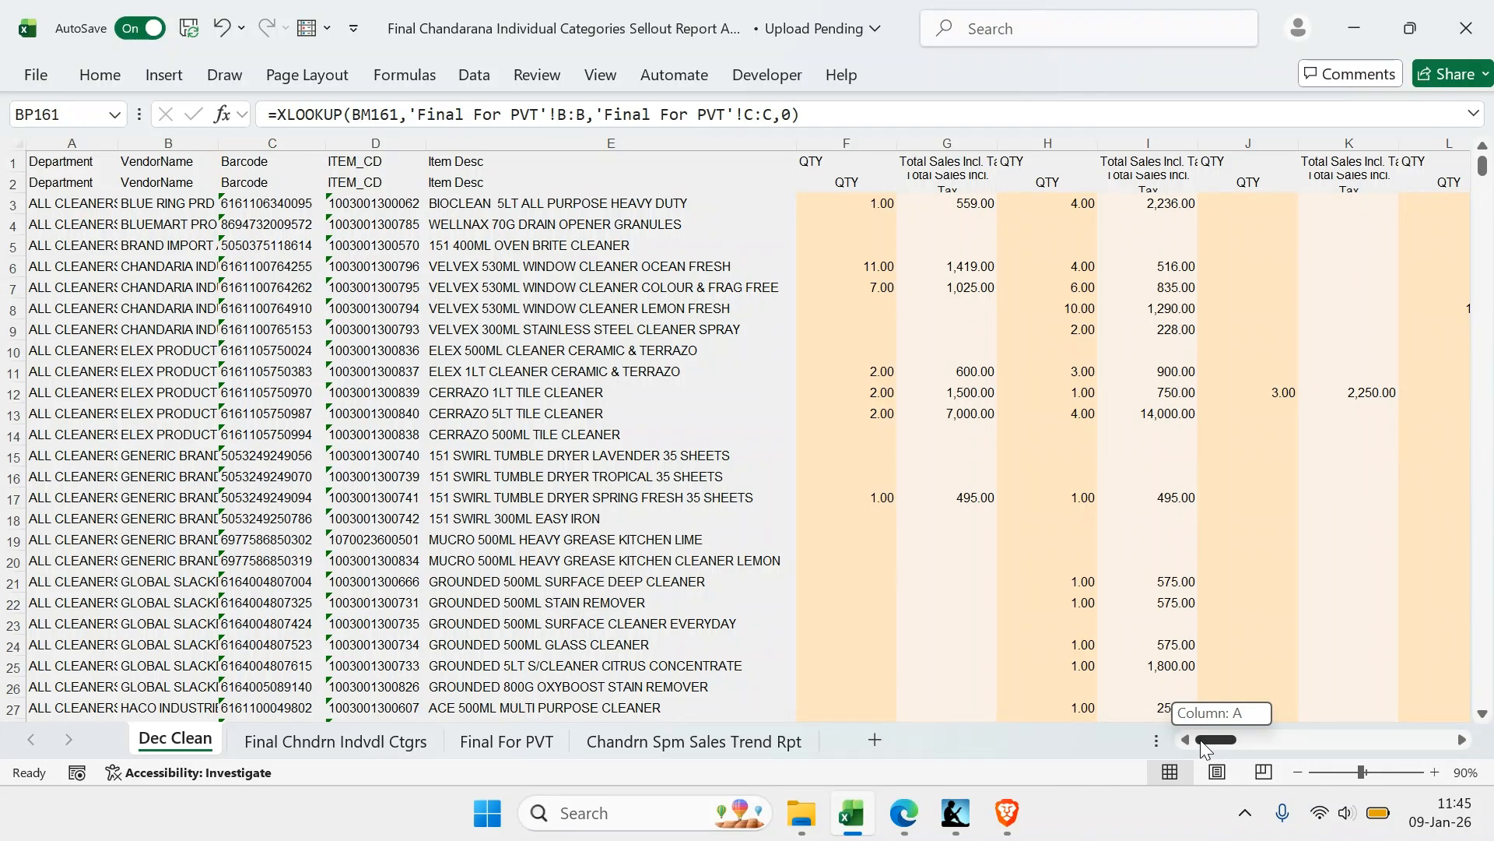
left_click_drag(1202, 742, 1413, 720)
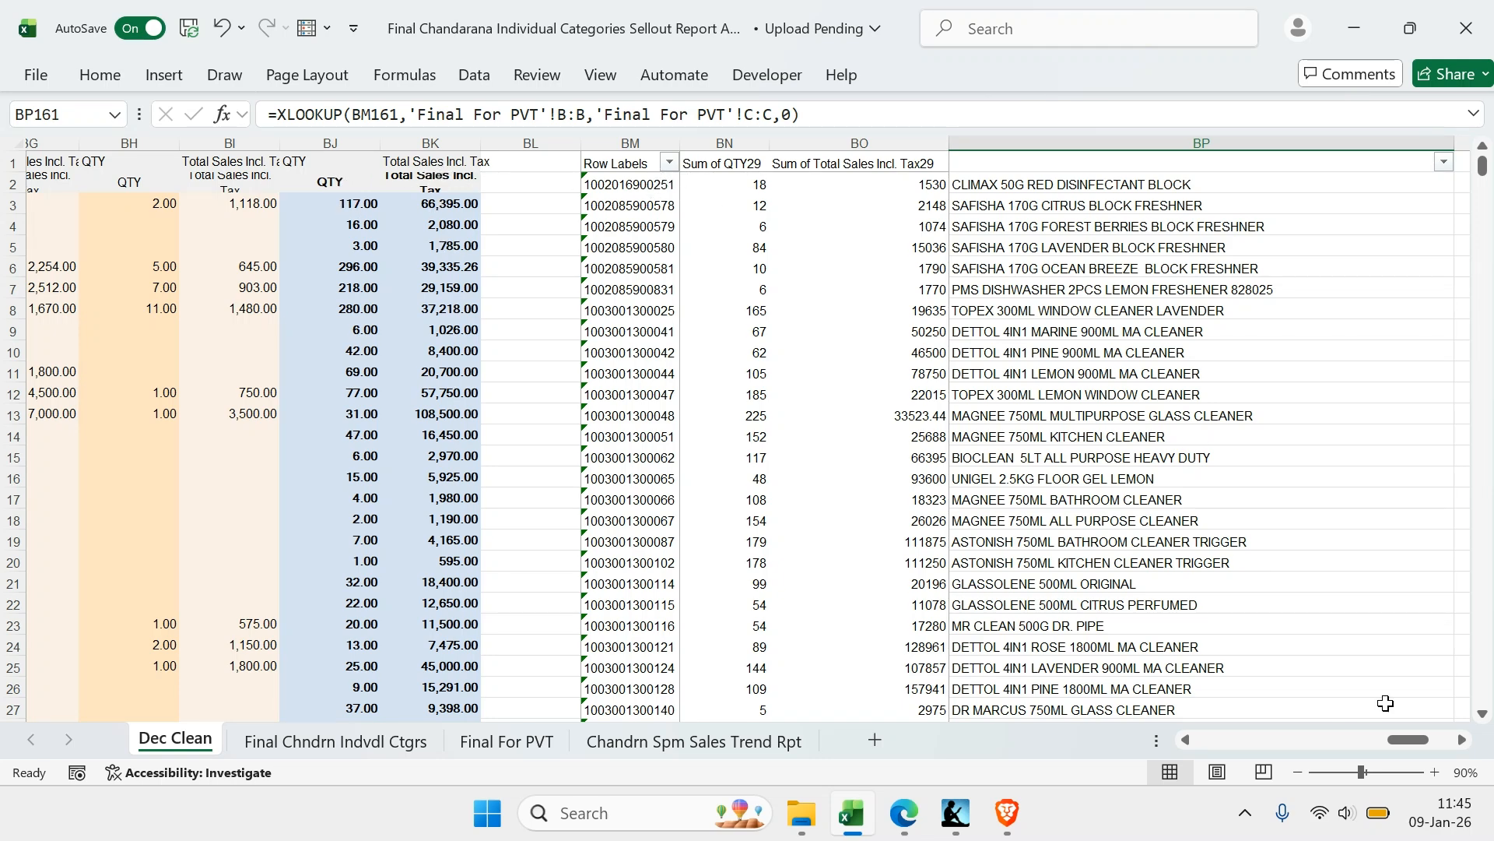
left_click_drag(1407, 743, 1229, 661)
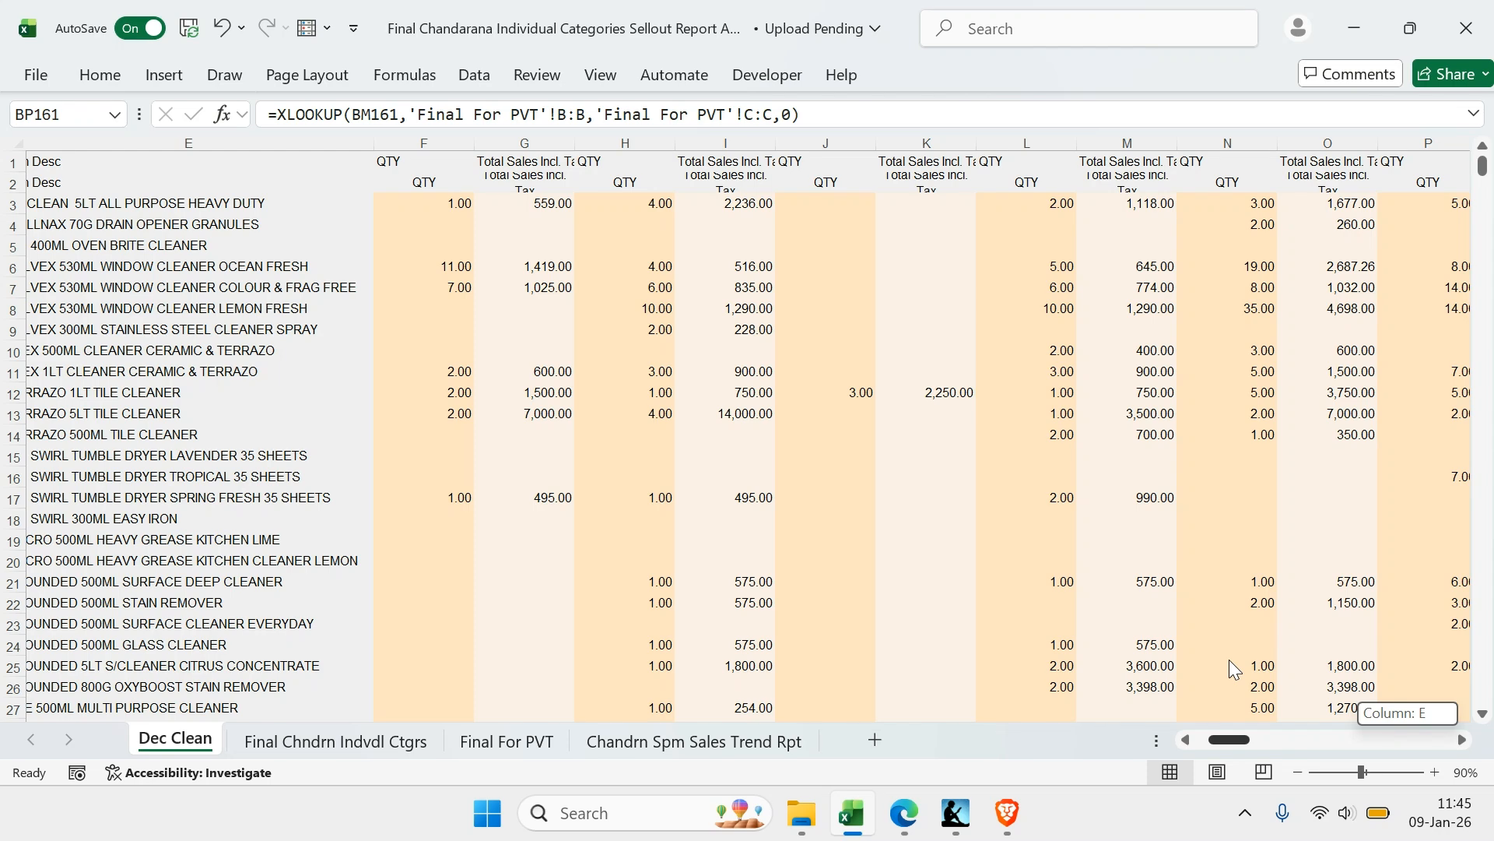
left_click_drag(1230, 660, 1351, 667)
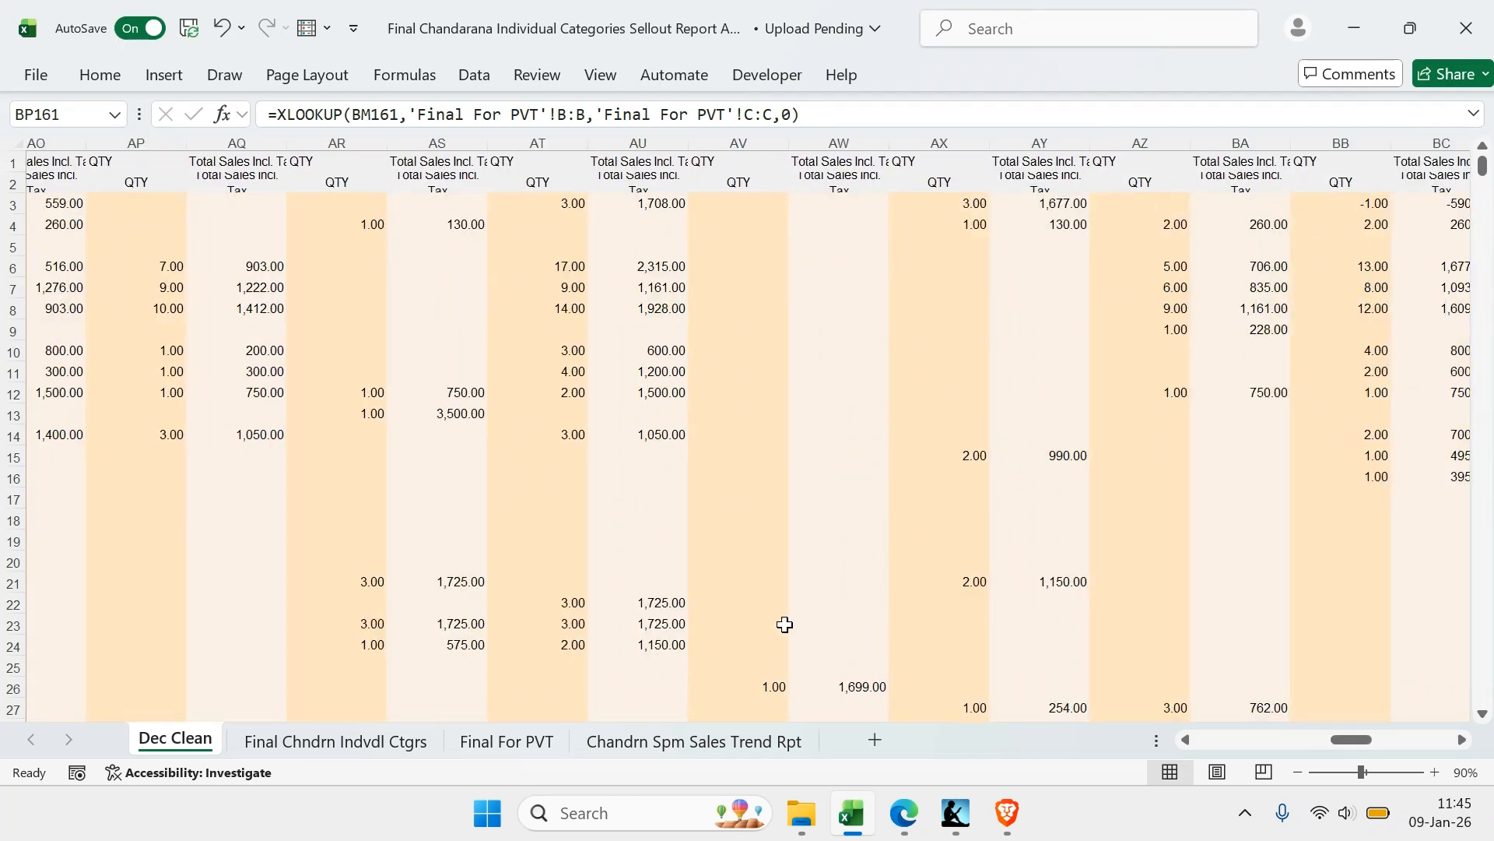
Review the SCRUBBERS category tables and their monthly columns on the Final Chndrn Indvdl Ctgrs sheet
left_click(343, 740)
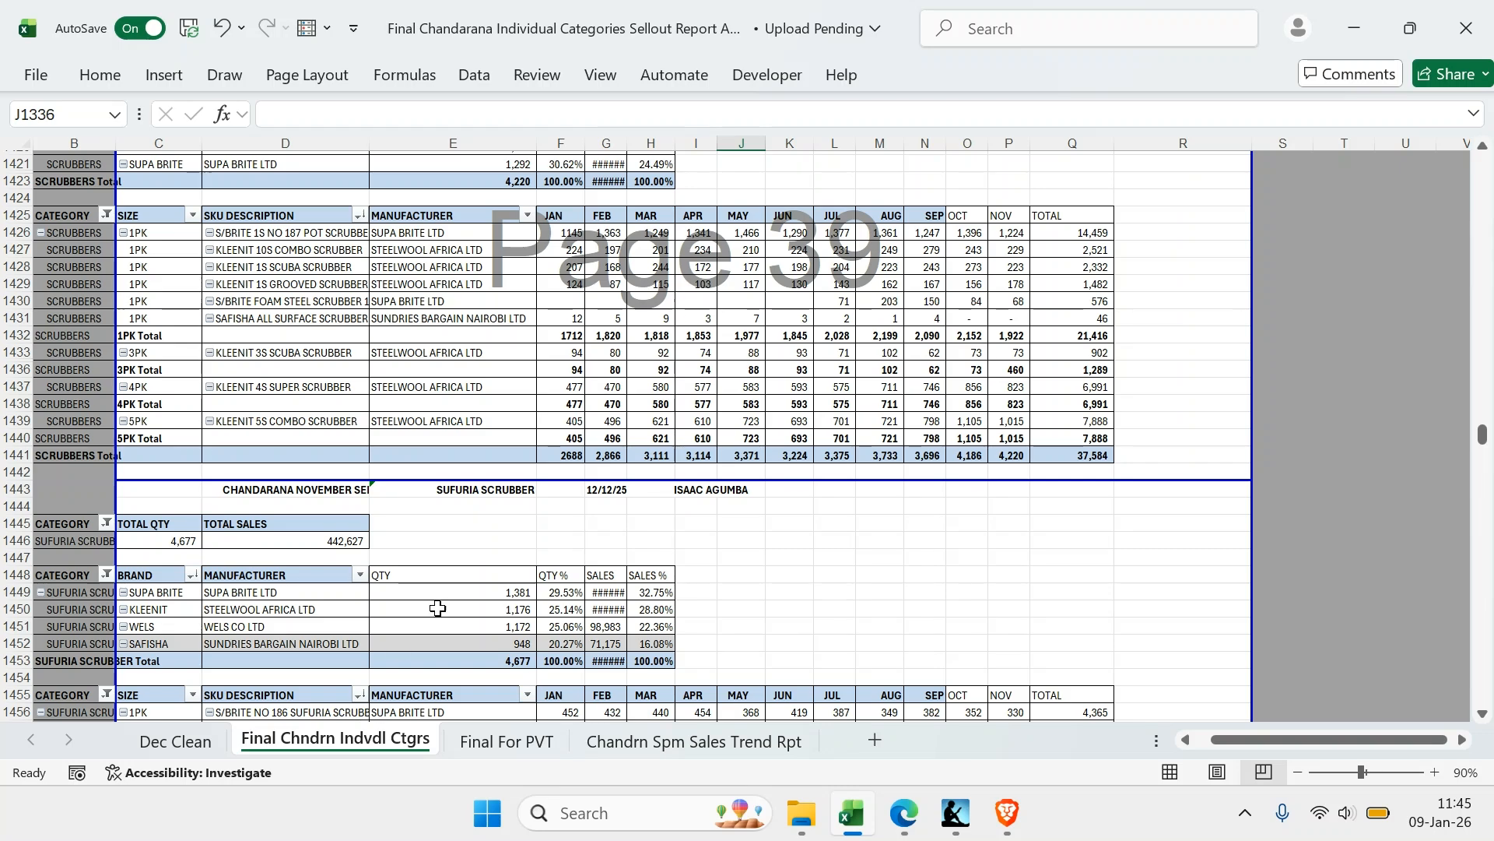
scroll(867, 384, "down", 2)
scroll(870, 383, "up", 2)
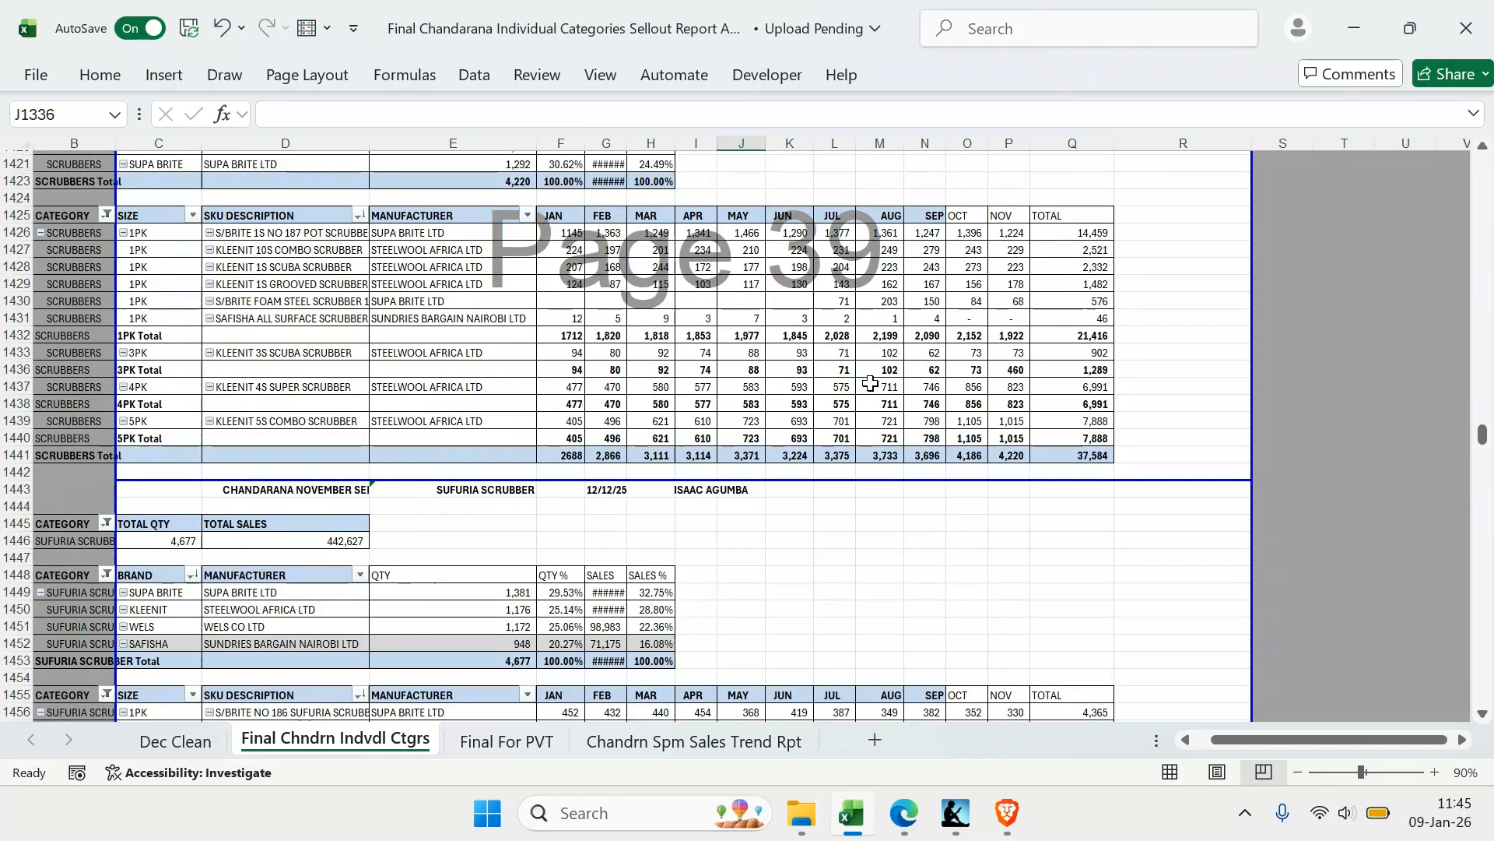
scroll(870, 383, "up", 1)
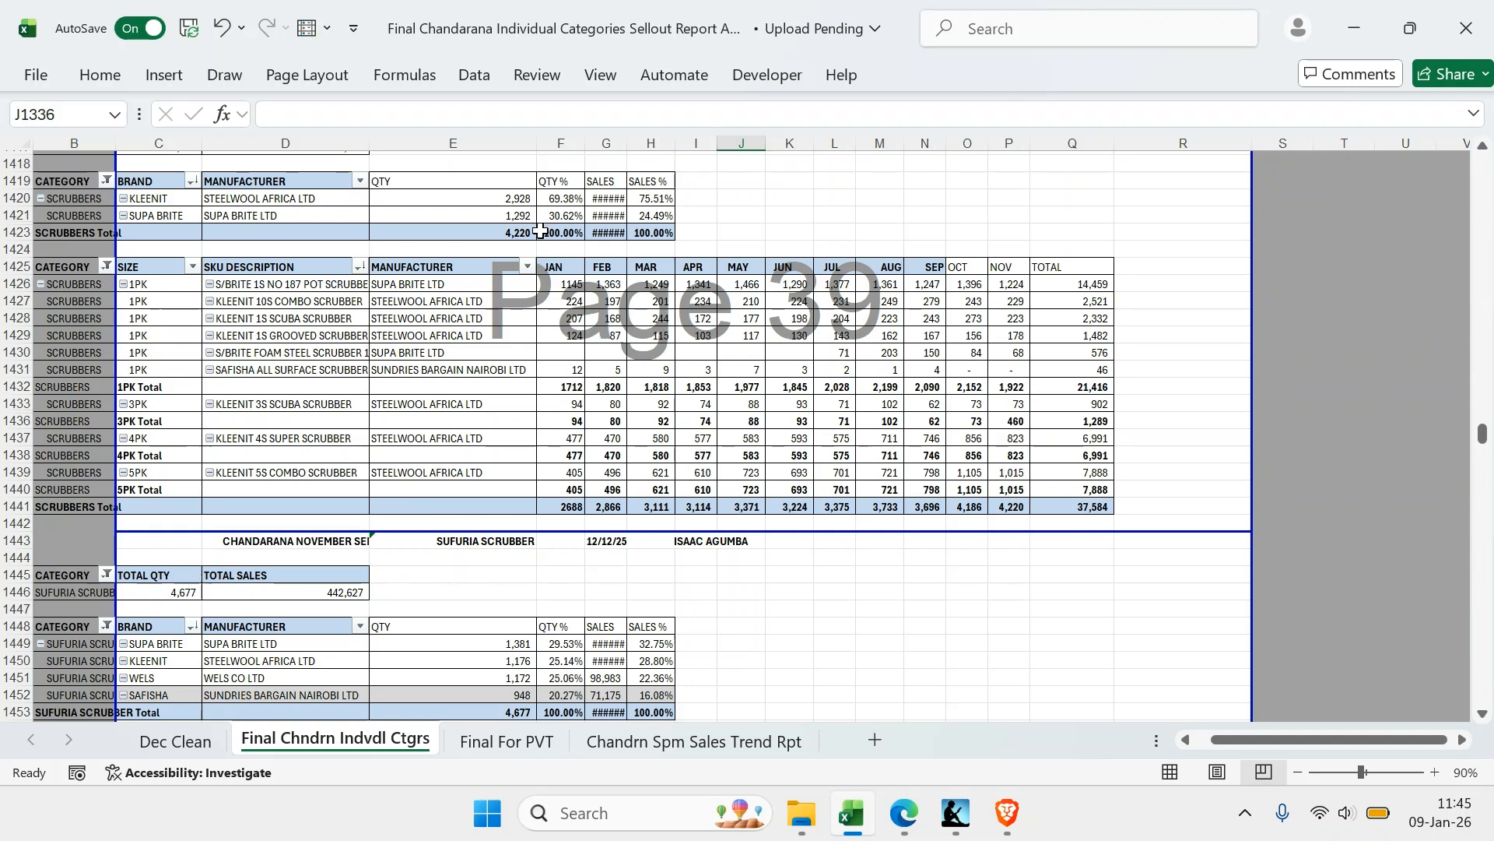
scroll(535, 230, "up", 1)
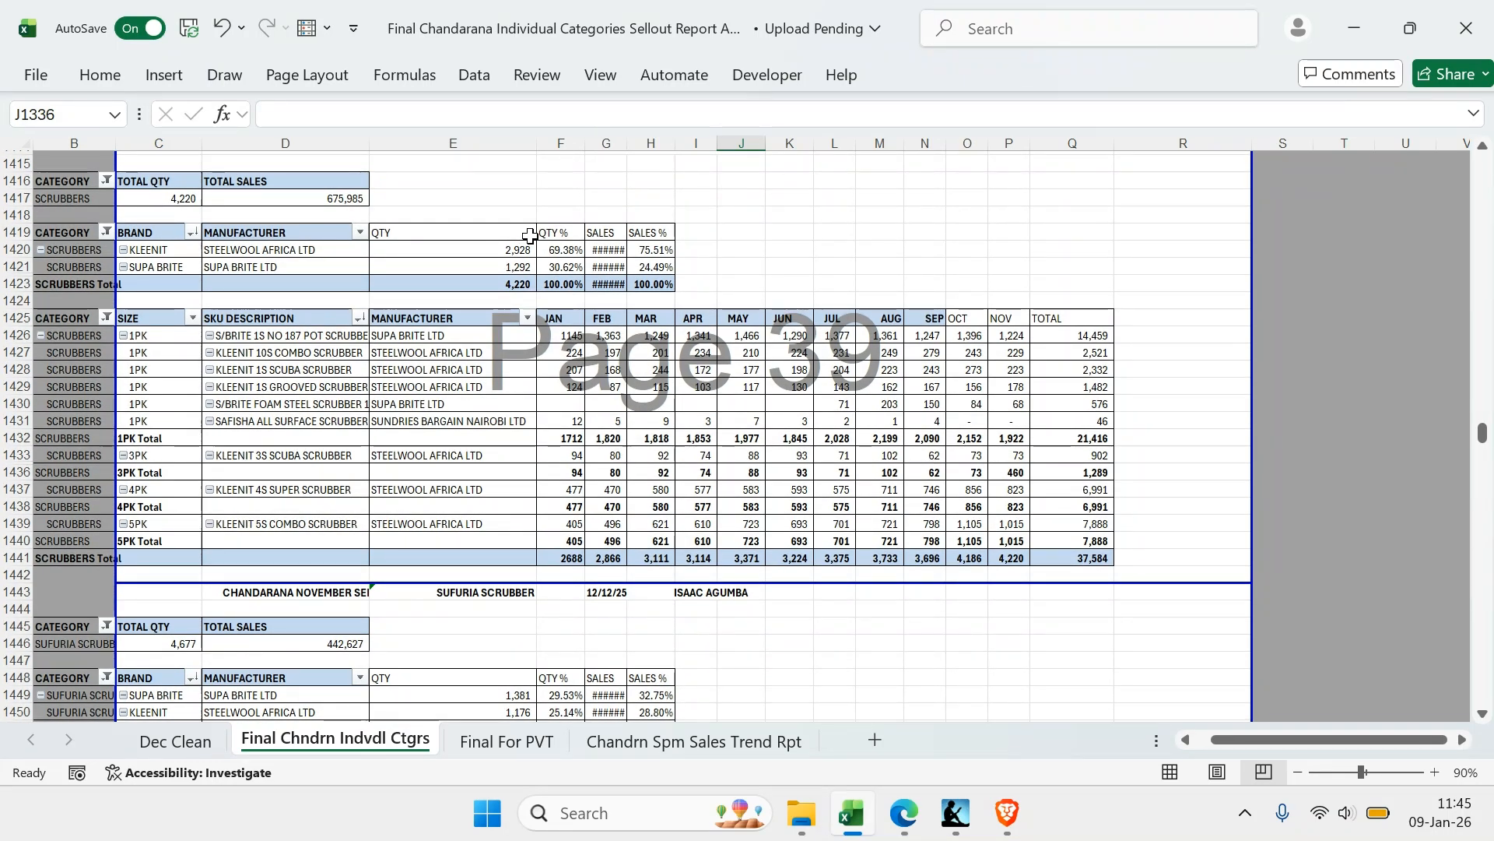
left_click(695, 385)
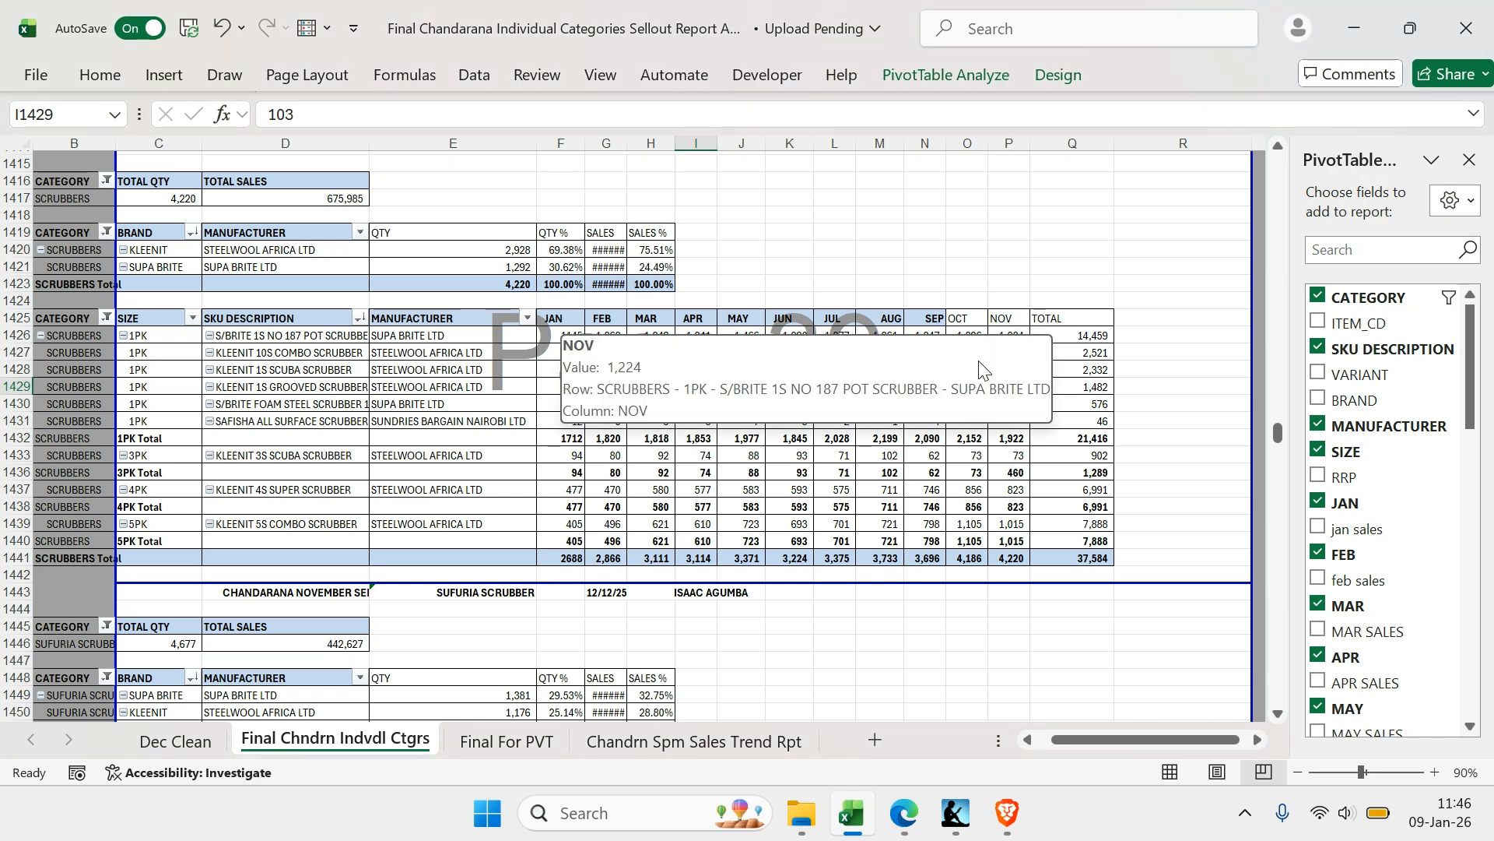
Inspect the formulas behind the DEC QTY, DEC VALUE and JAN-DEC total columns on the Final For PVT sheet
left_click(185, 740)
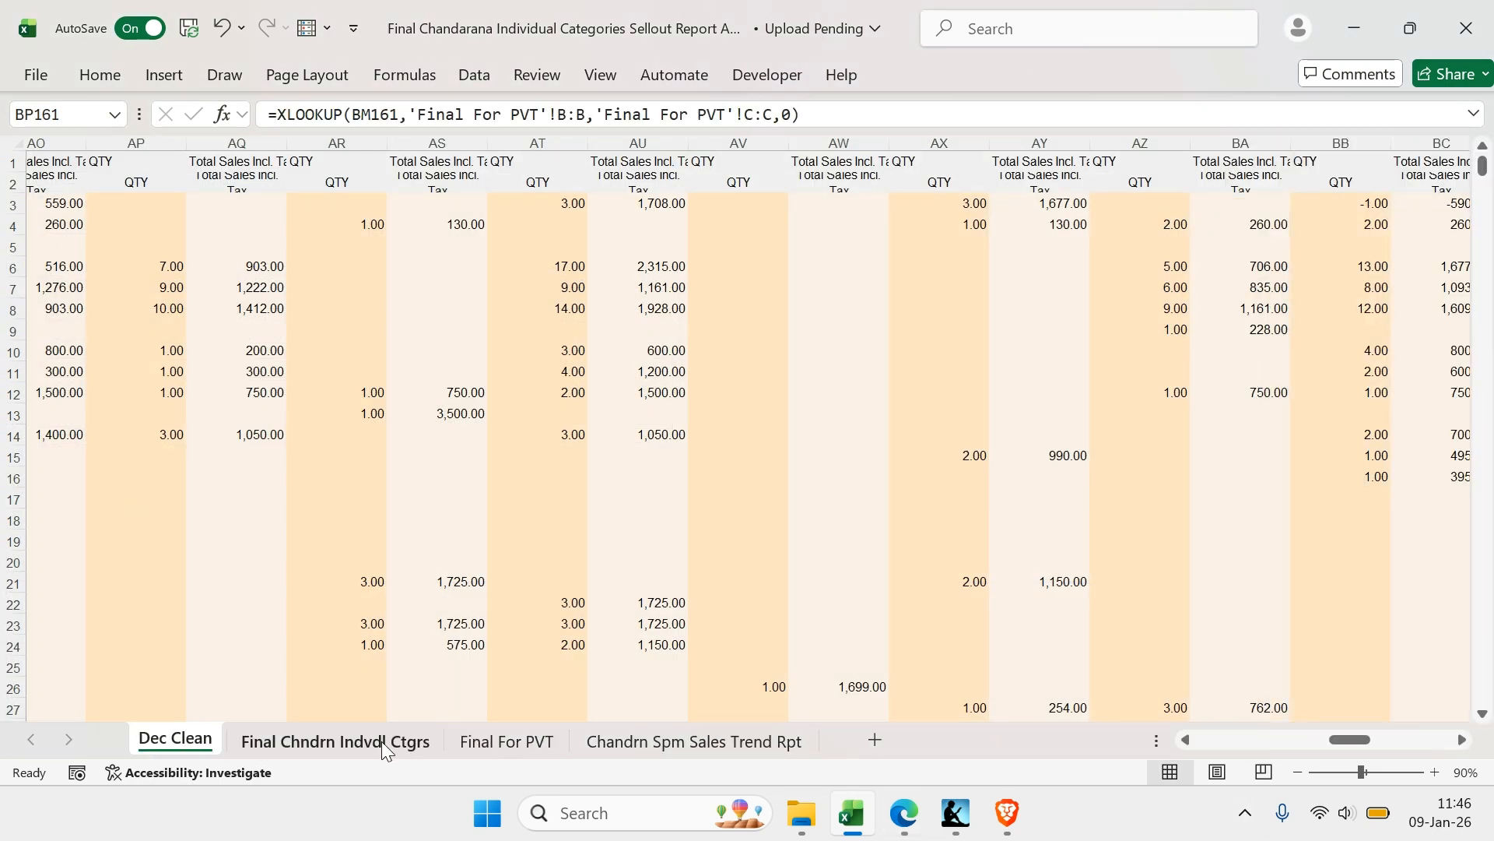
left_click(429, 742)
left_click(498, 749)
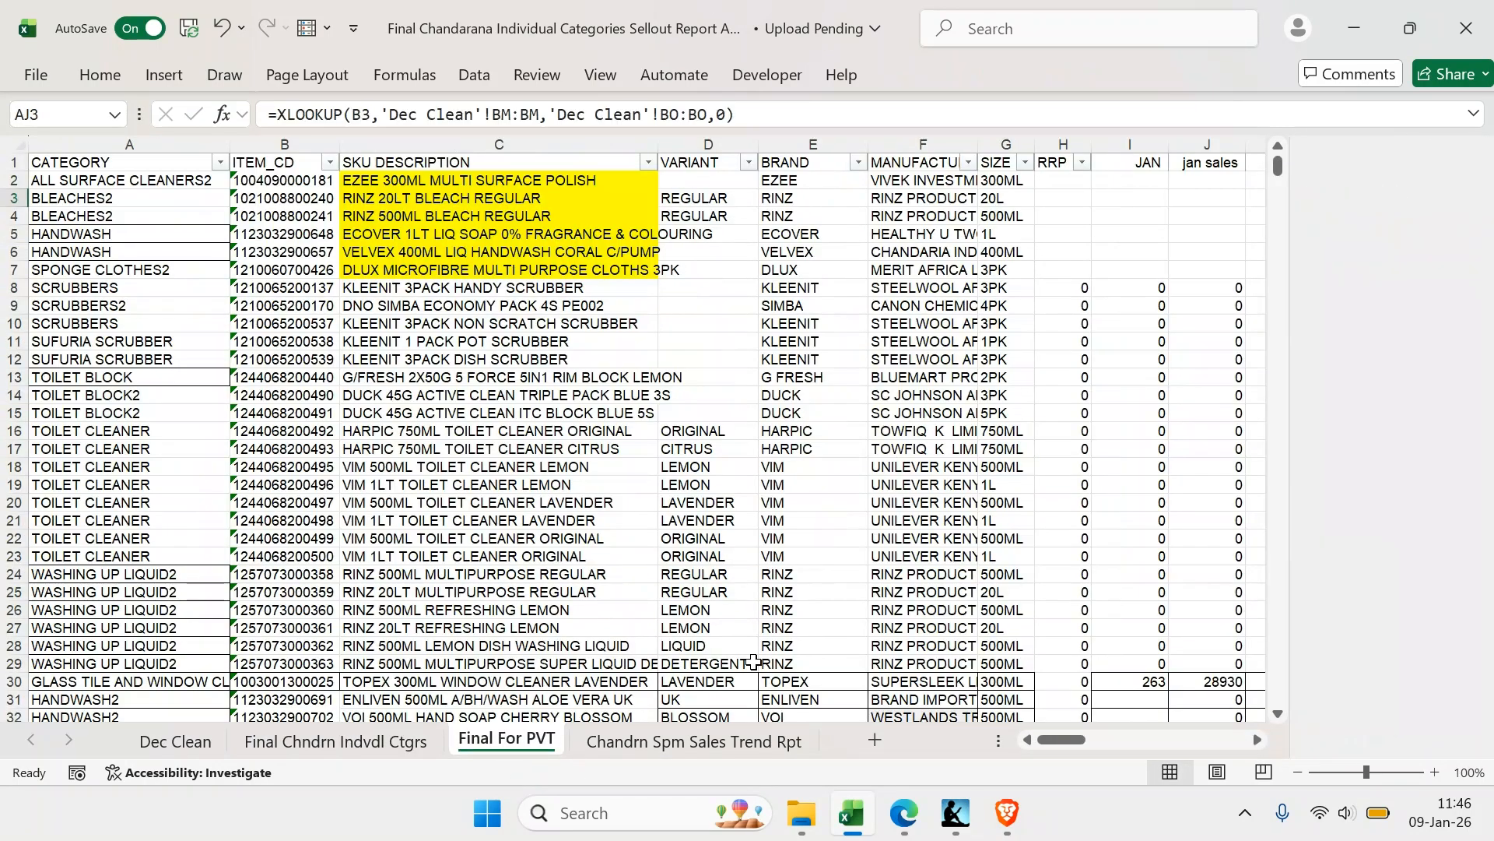
scroll(1138, 589, "right", 15)
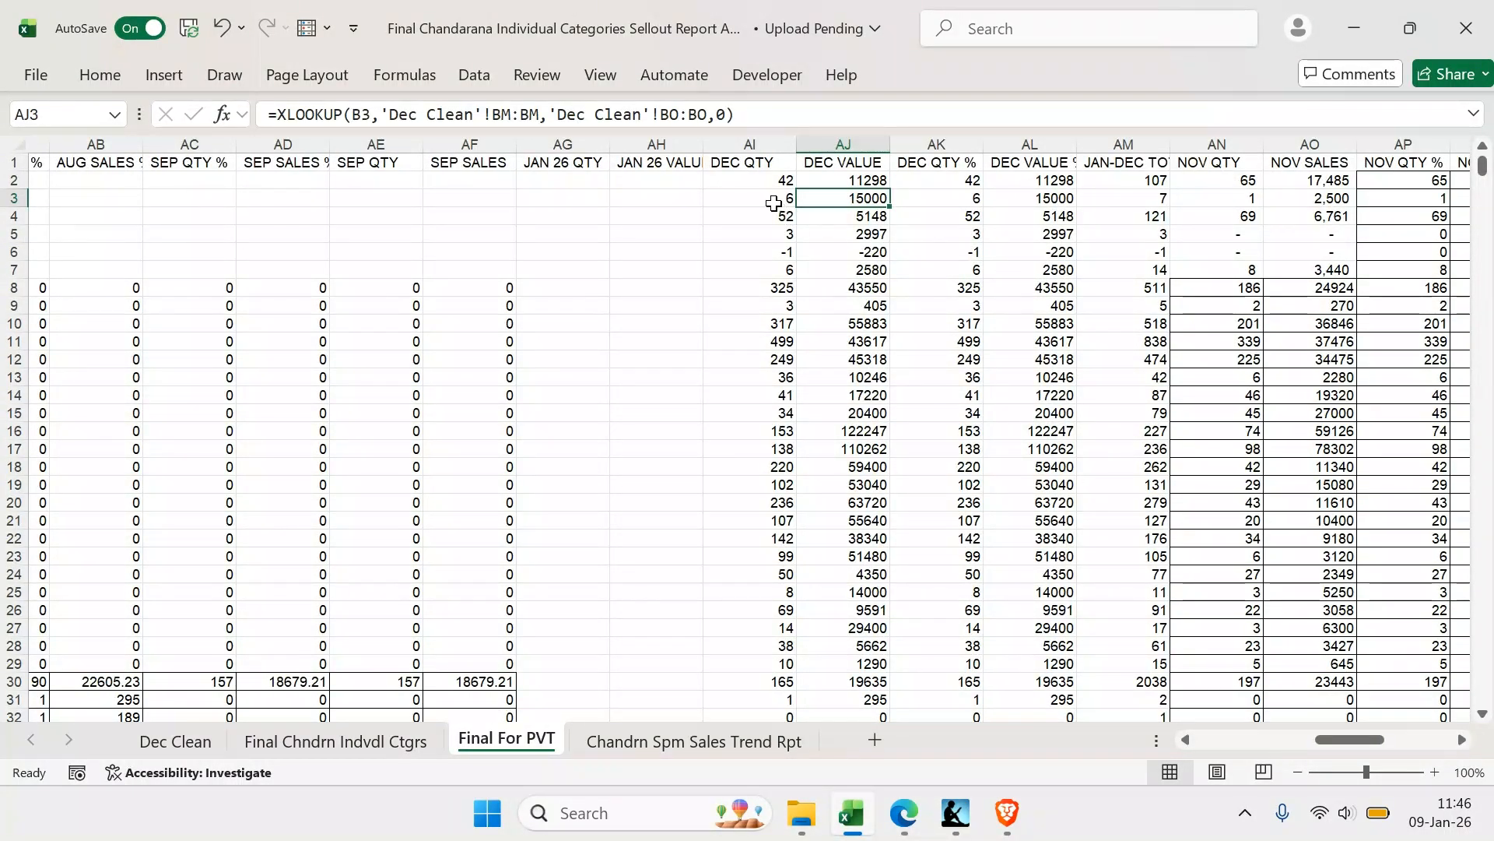
left_click(775, 200)
left_click(841, 201)
left_click(761, 198)
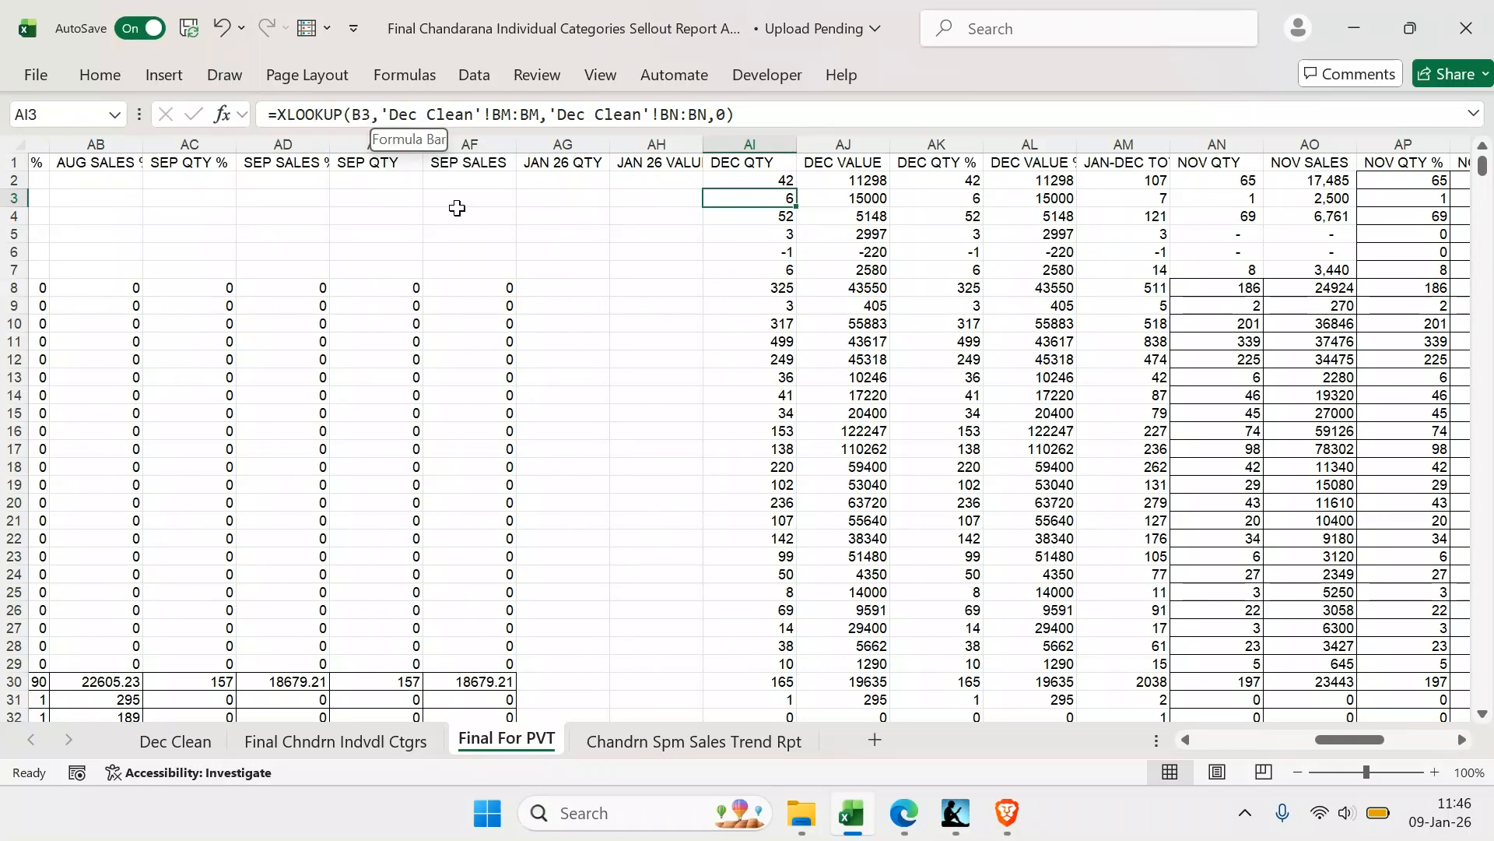
left_click_drag(1339, 739, 1340, 700)
left_click(638, 199)
left_click(637, 228)
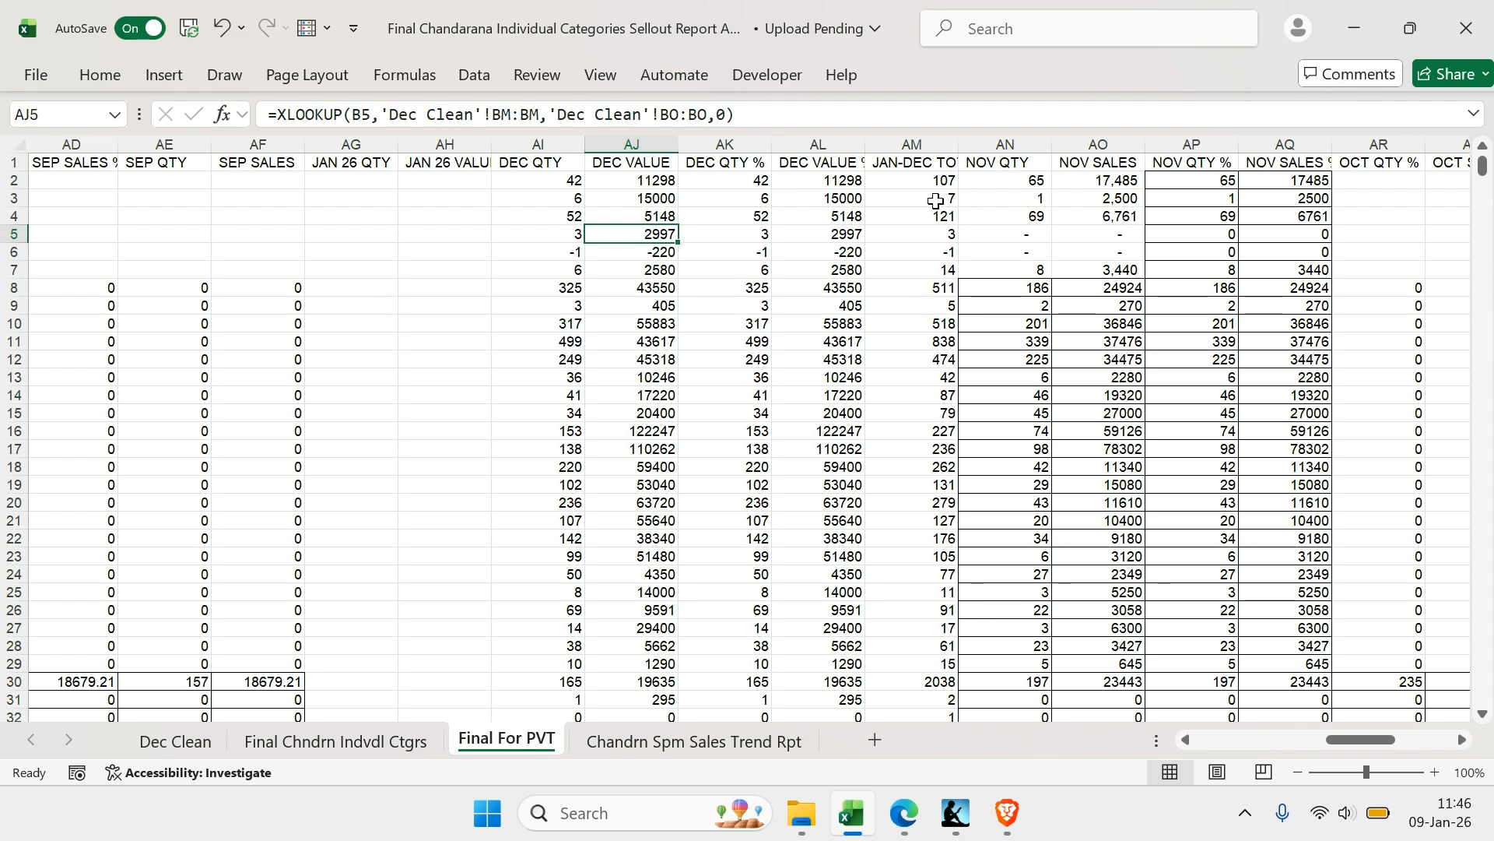
left_click(915, 180)
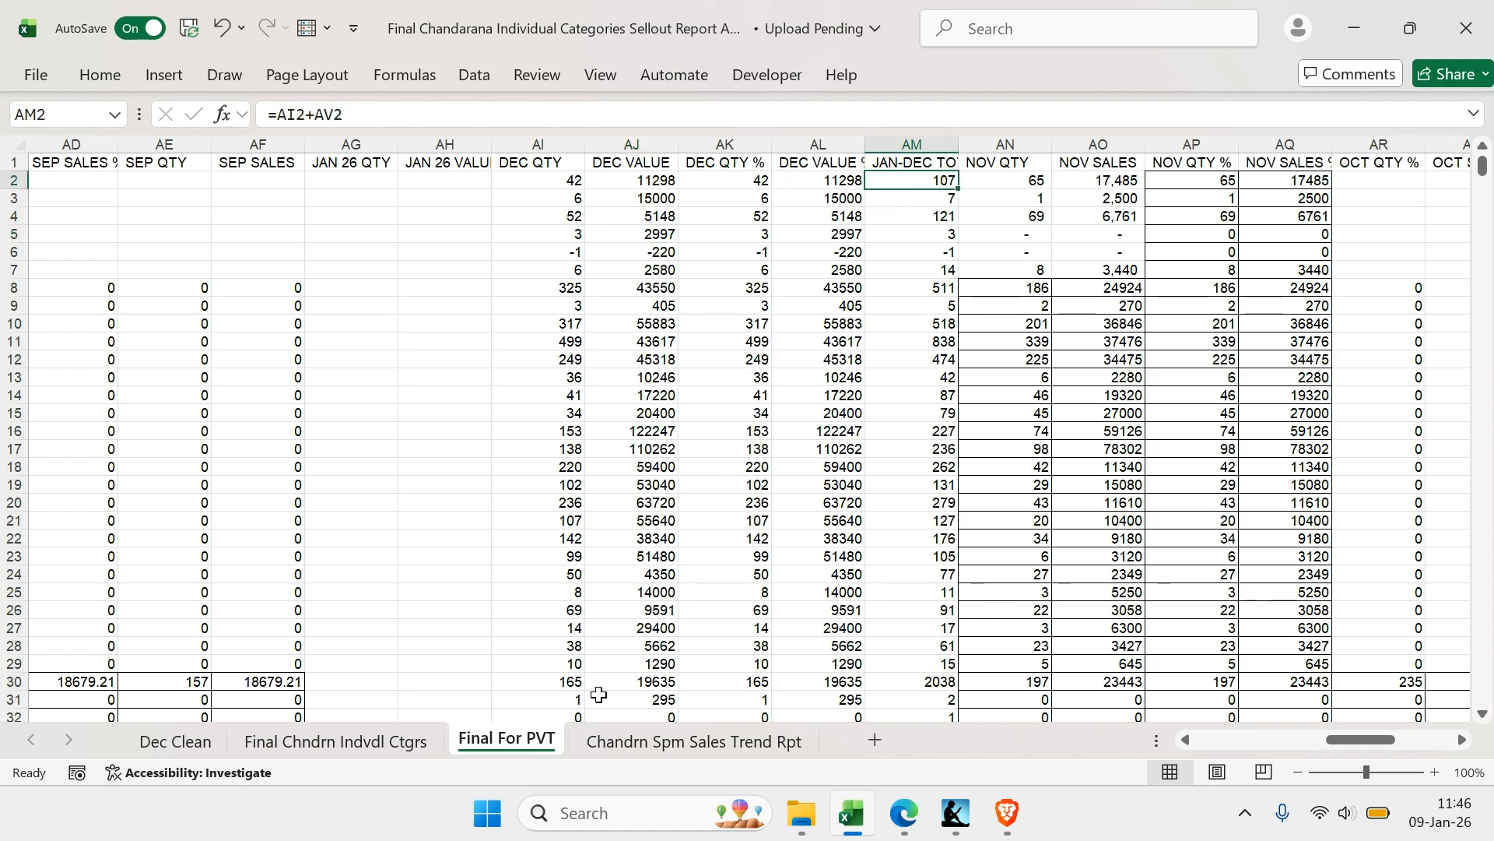
scroll(1011, 183, "right", 1)
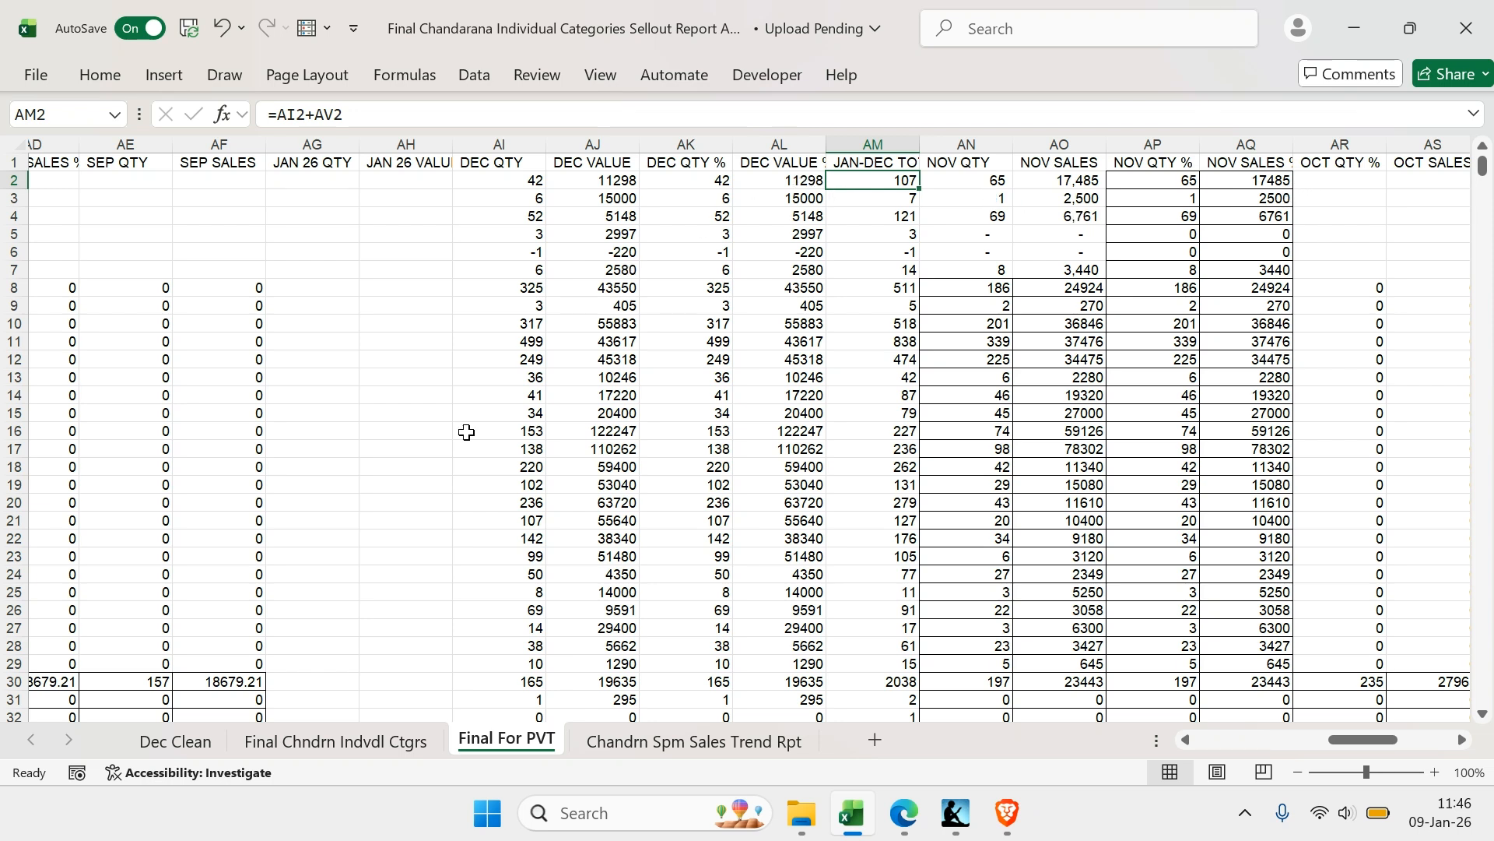
Return to the Final Chndrn Indvdl Ctgrs sheet and inspect the SCRUBBERS totals table and its category heading cell
left_click(376, 750)
scroll(778, 451, "down", 1)
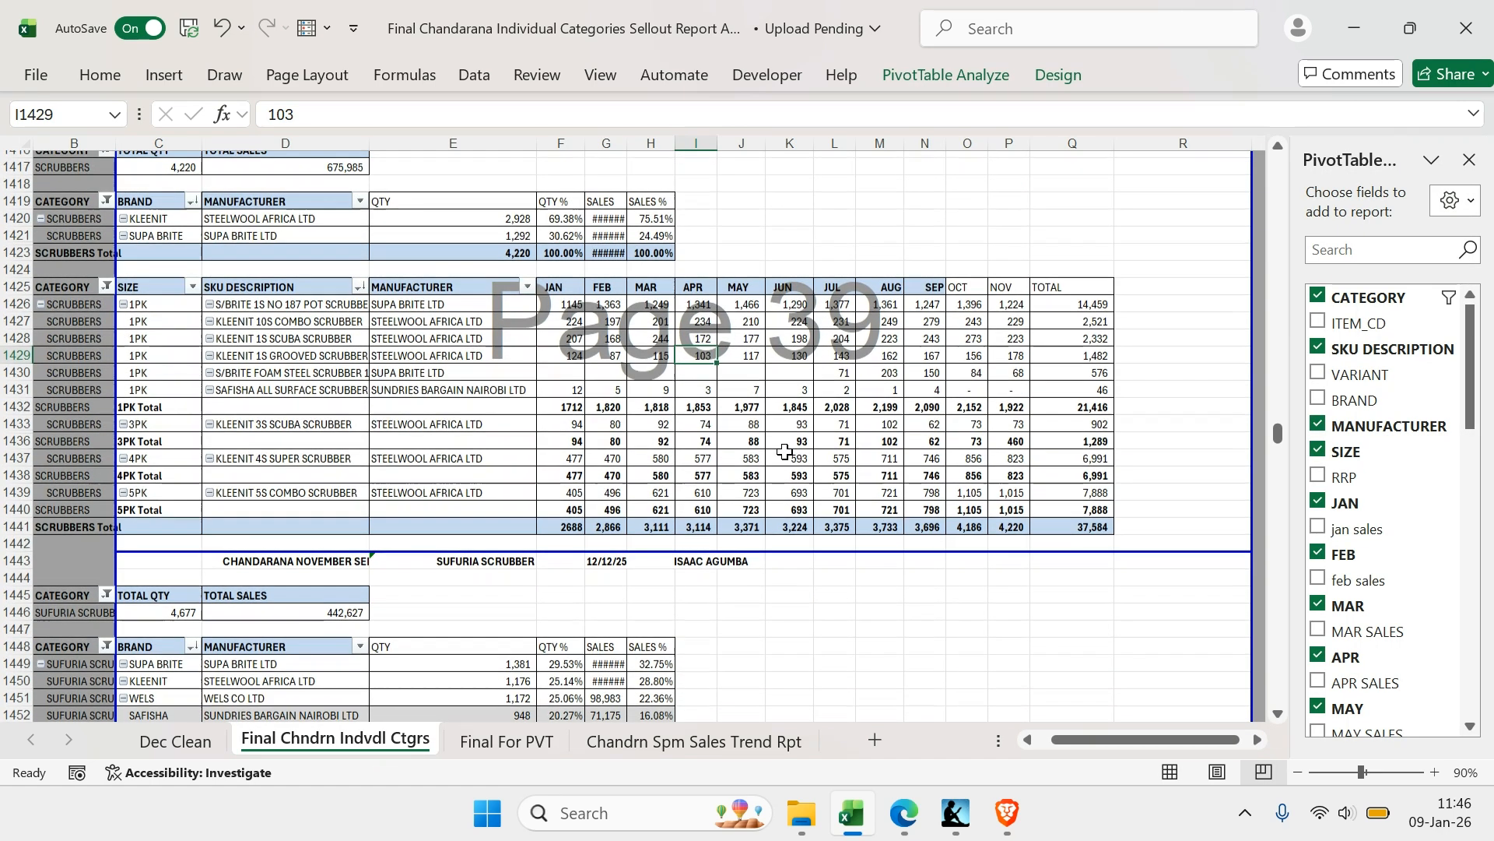
scroll(784, 451, "up", 2)
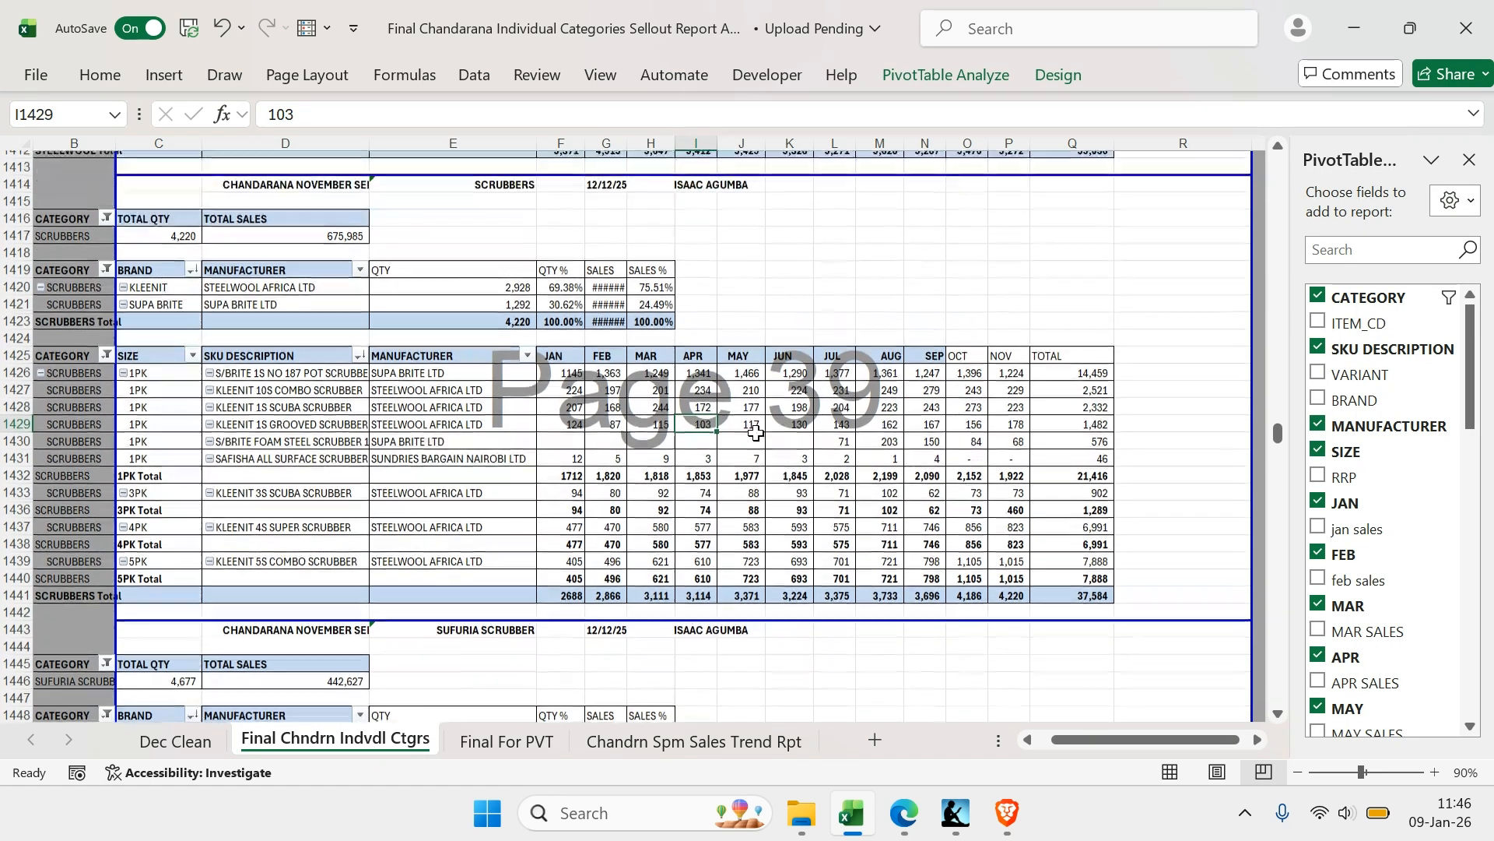
left_click(284, 235)
left_click(498, 236)
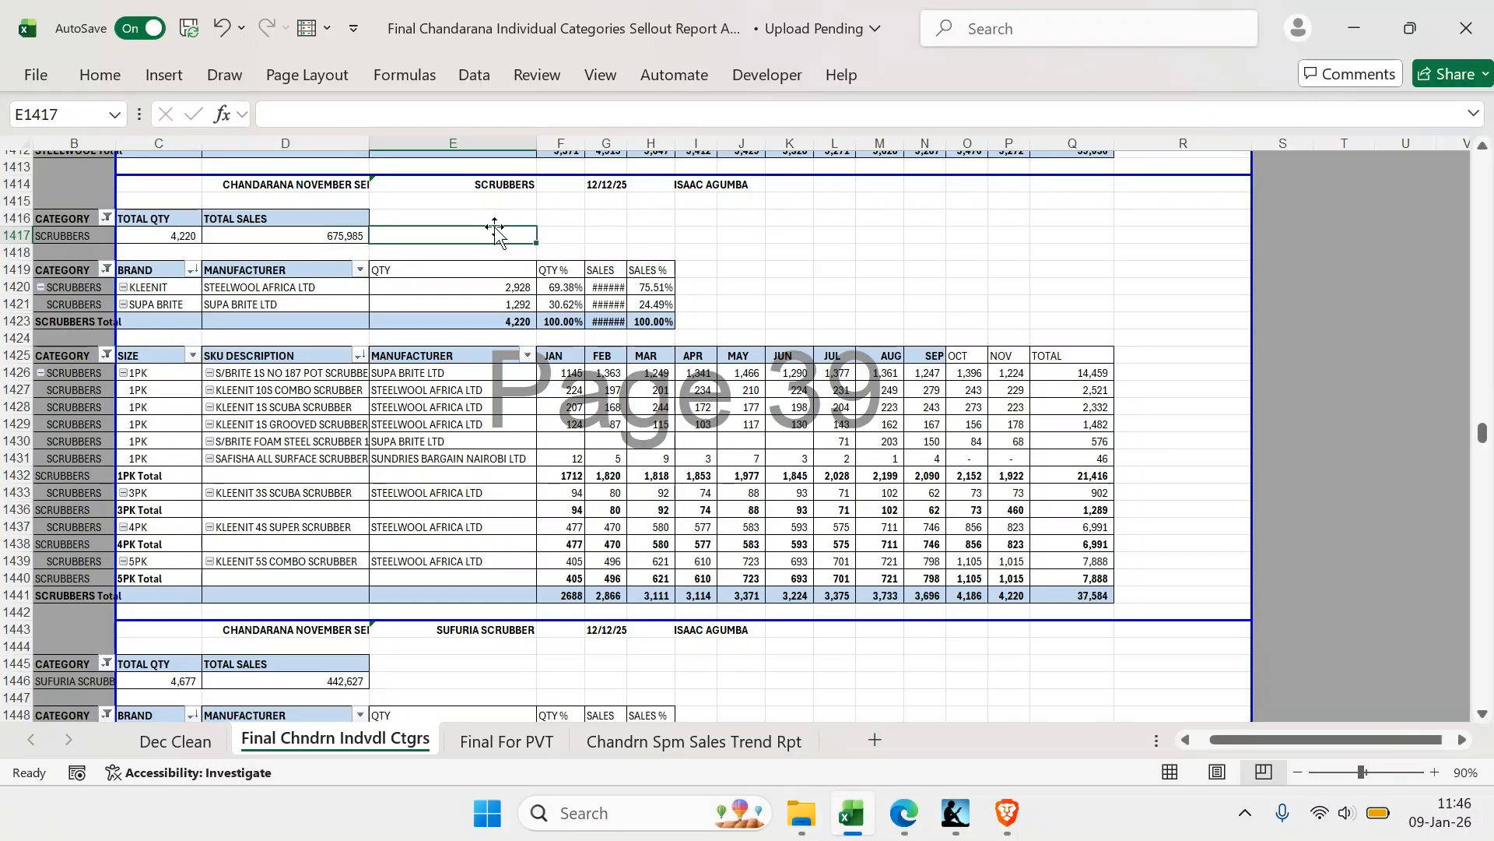
left_click(299, 235)
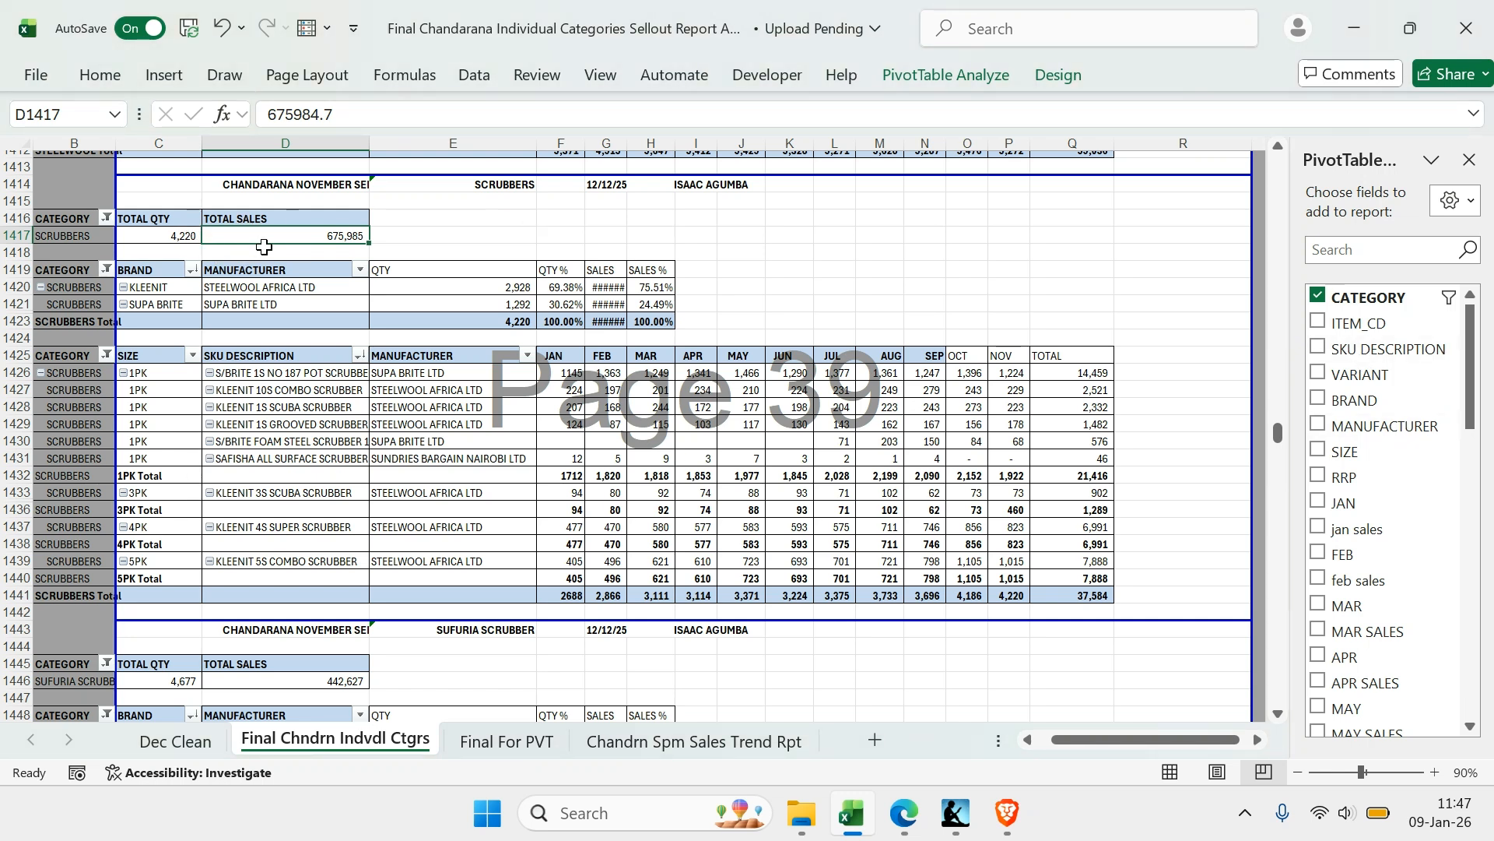
left_click(488, 185)
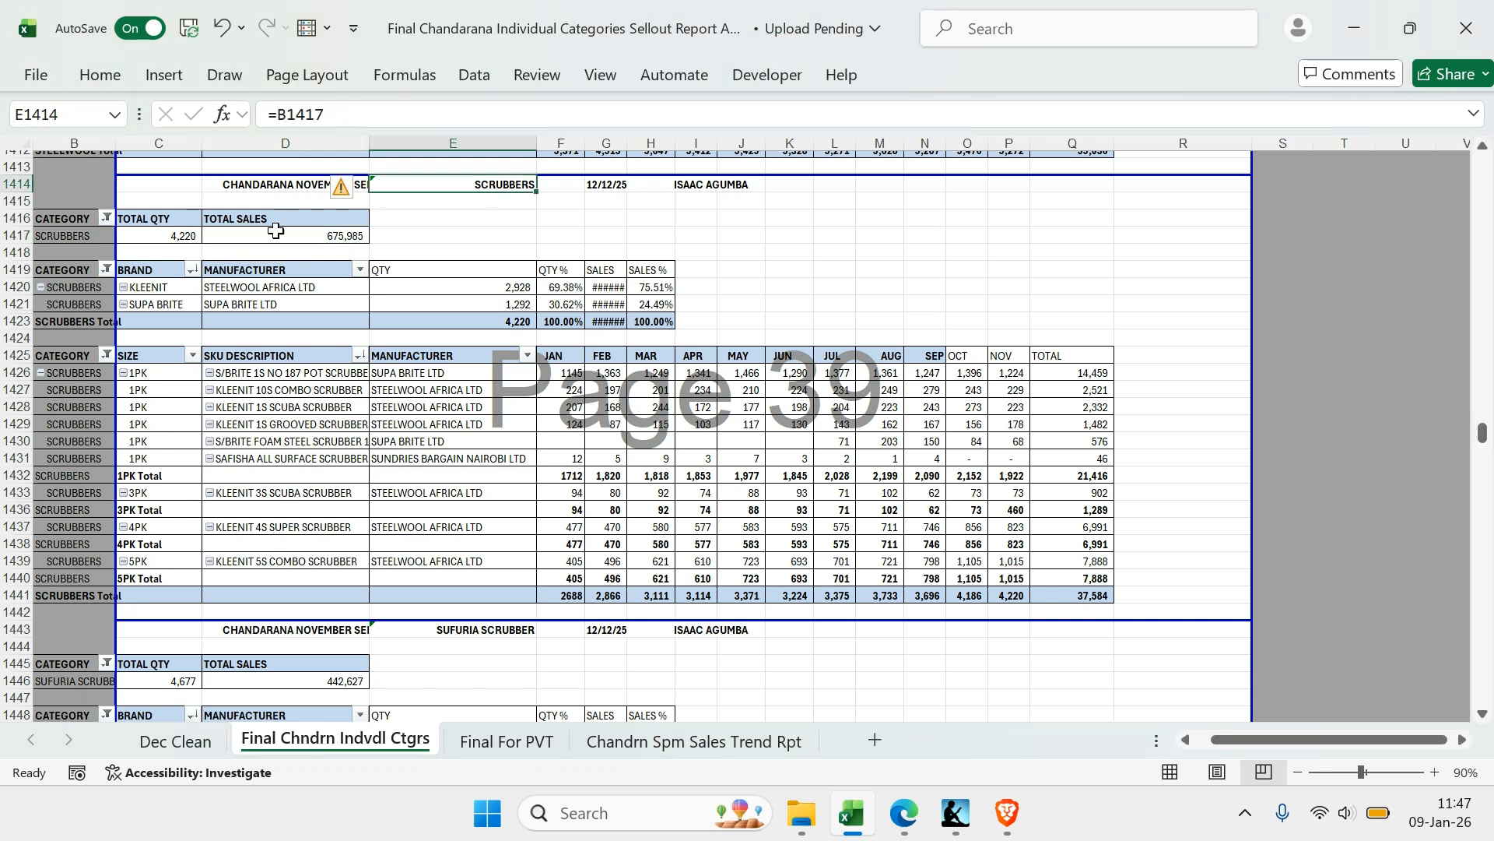
Replace NOV QTY and NOV SALES with DEC QTY and DEC VALUE in the SCRUBBERS totals PivotTable
left_click(286, 235)
scroll(1343, 396, "down", 5)
scroll(1342, 397, "down", 5)
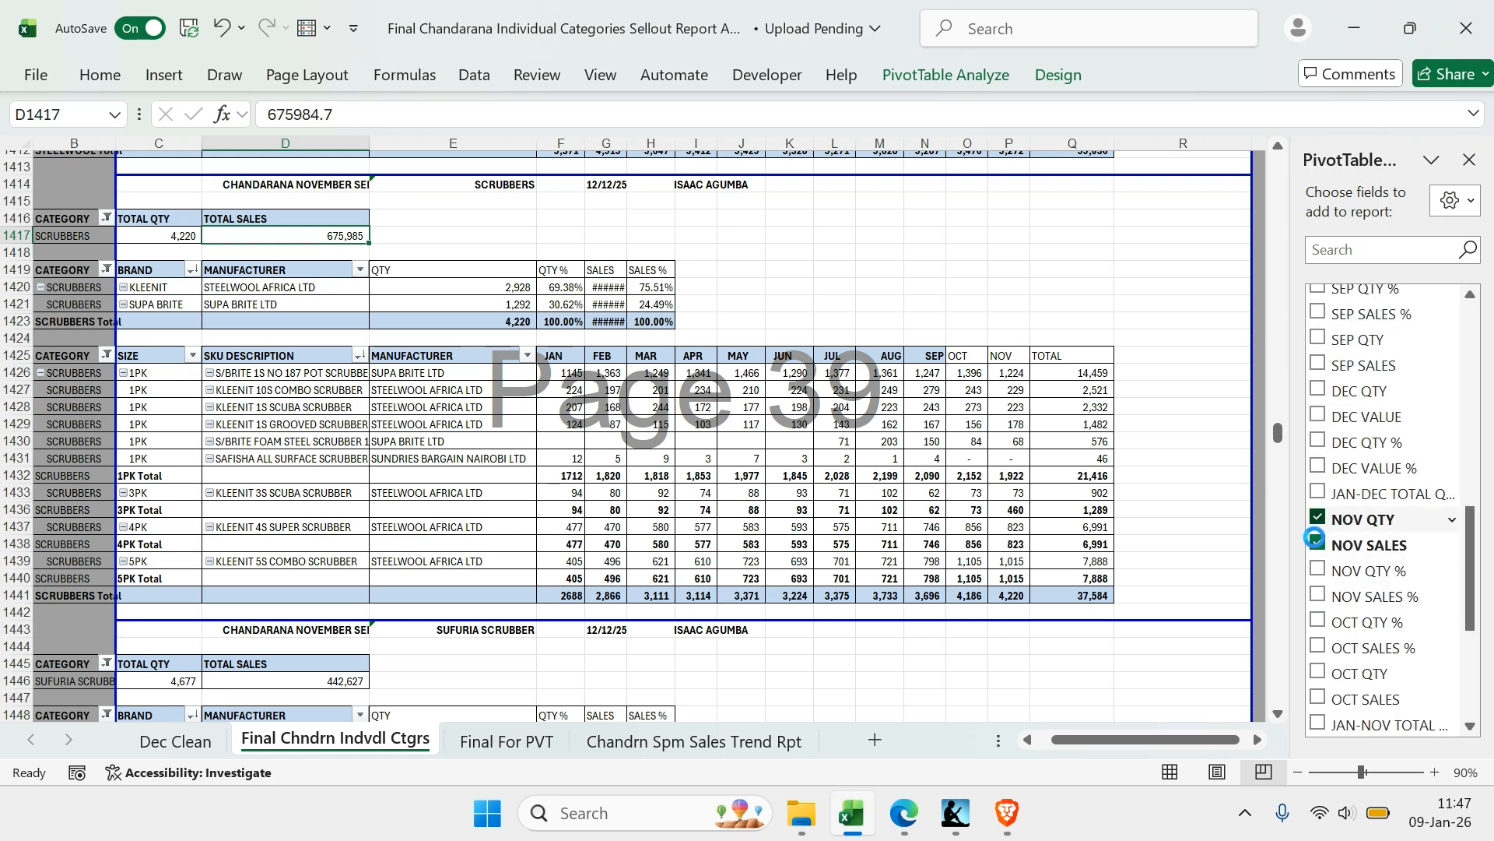
left_click(1315, 543)
left_click(1319, 518)
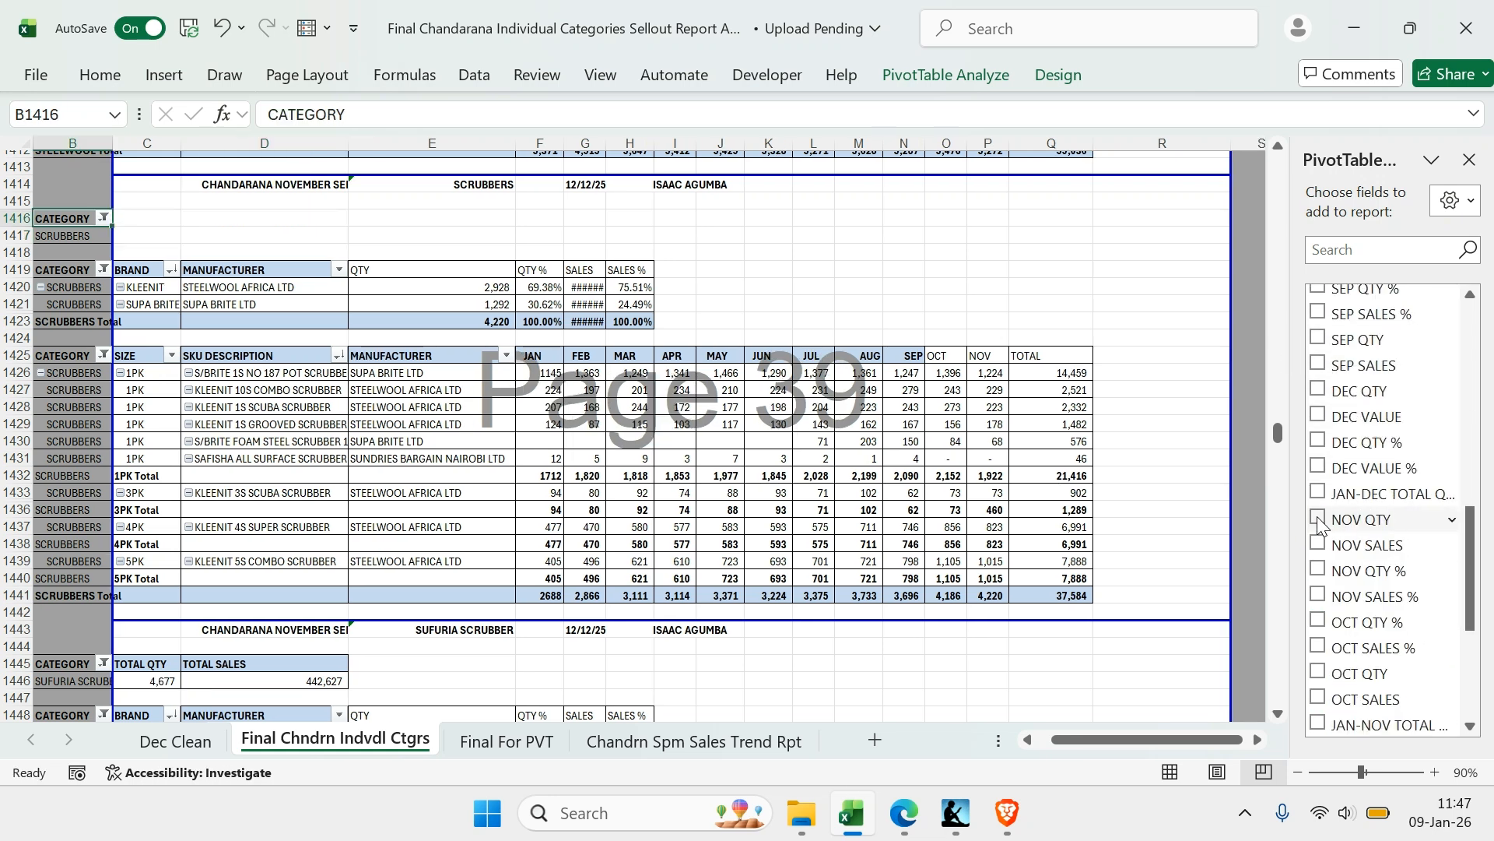
left_click(1317, 389)
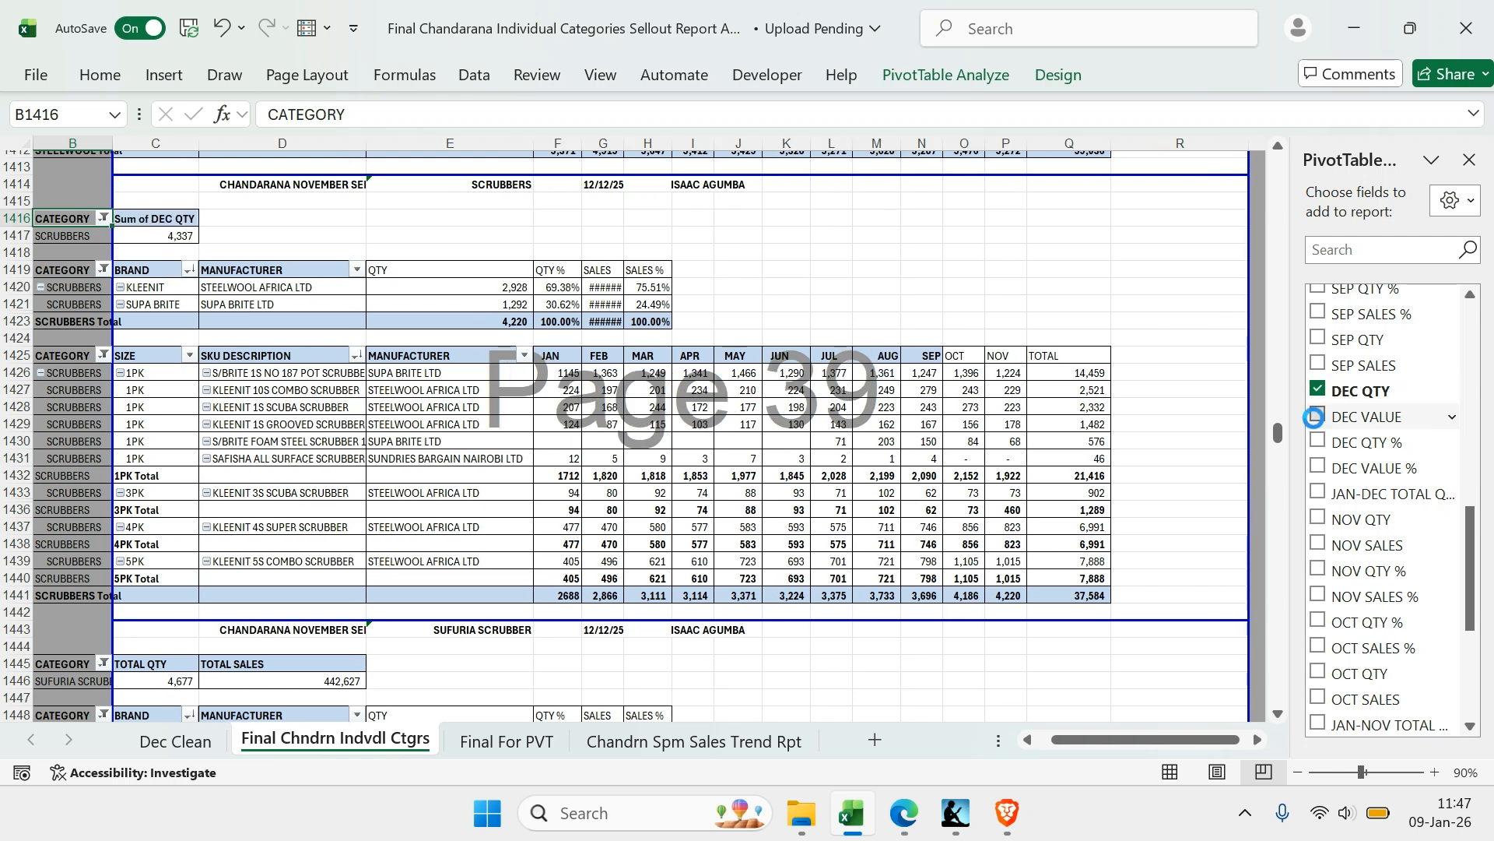
left_click(1315, 416)
Remove the NOV QTY, NOV SALES, NOV QTY % and NOV SALES % fields from the SCRUBBERS brand PivotTable
left_click(335, 305)
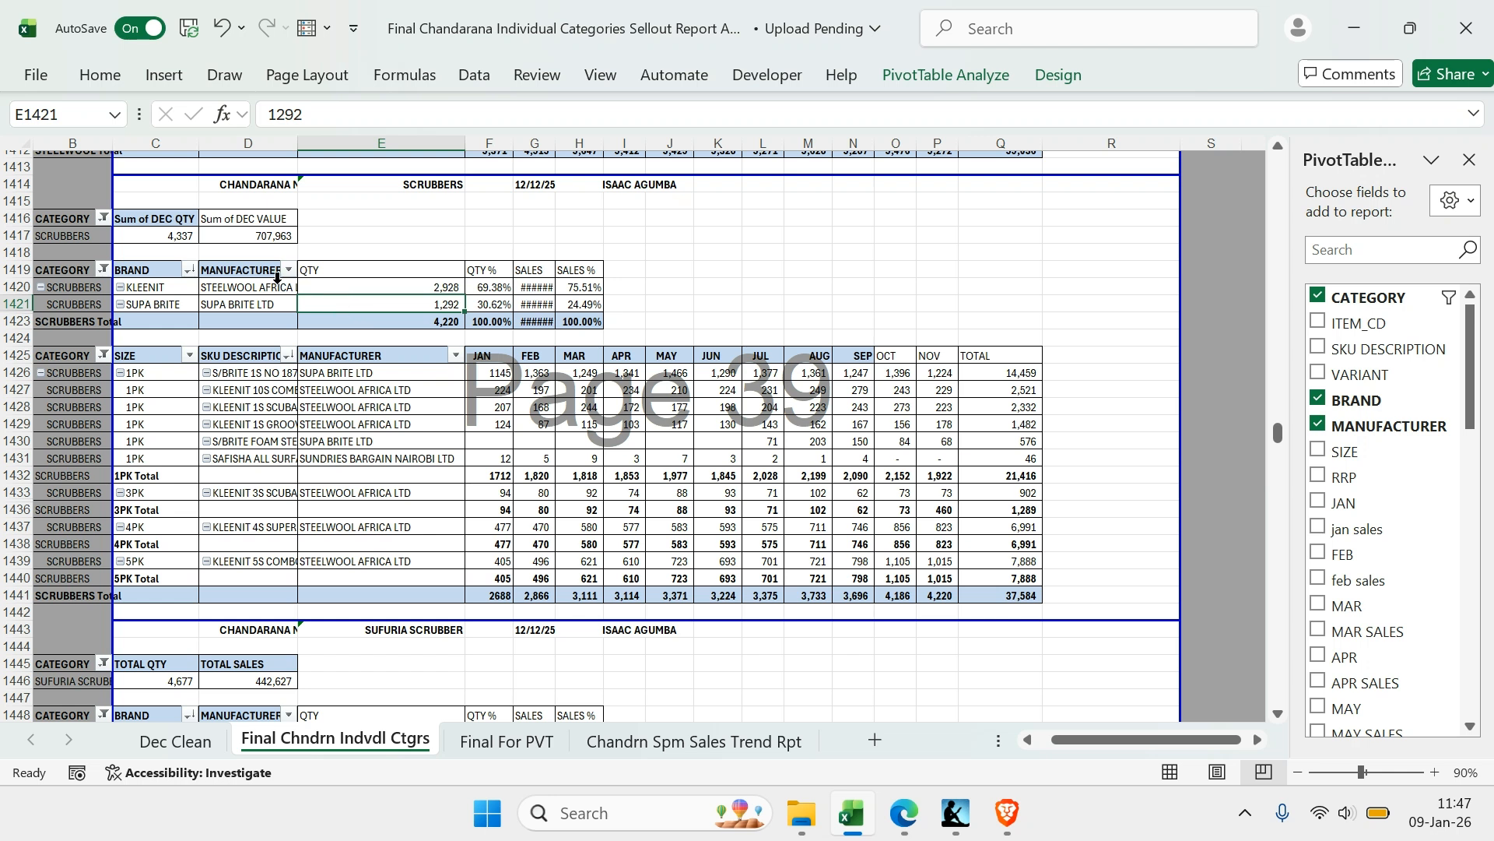
left_click(360, 288)
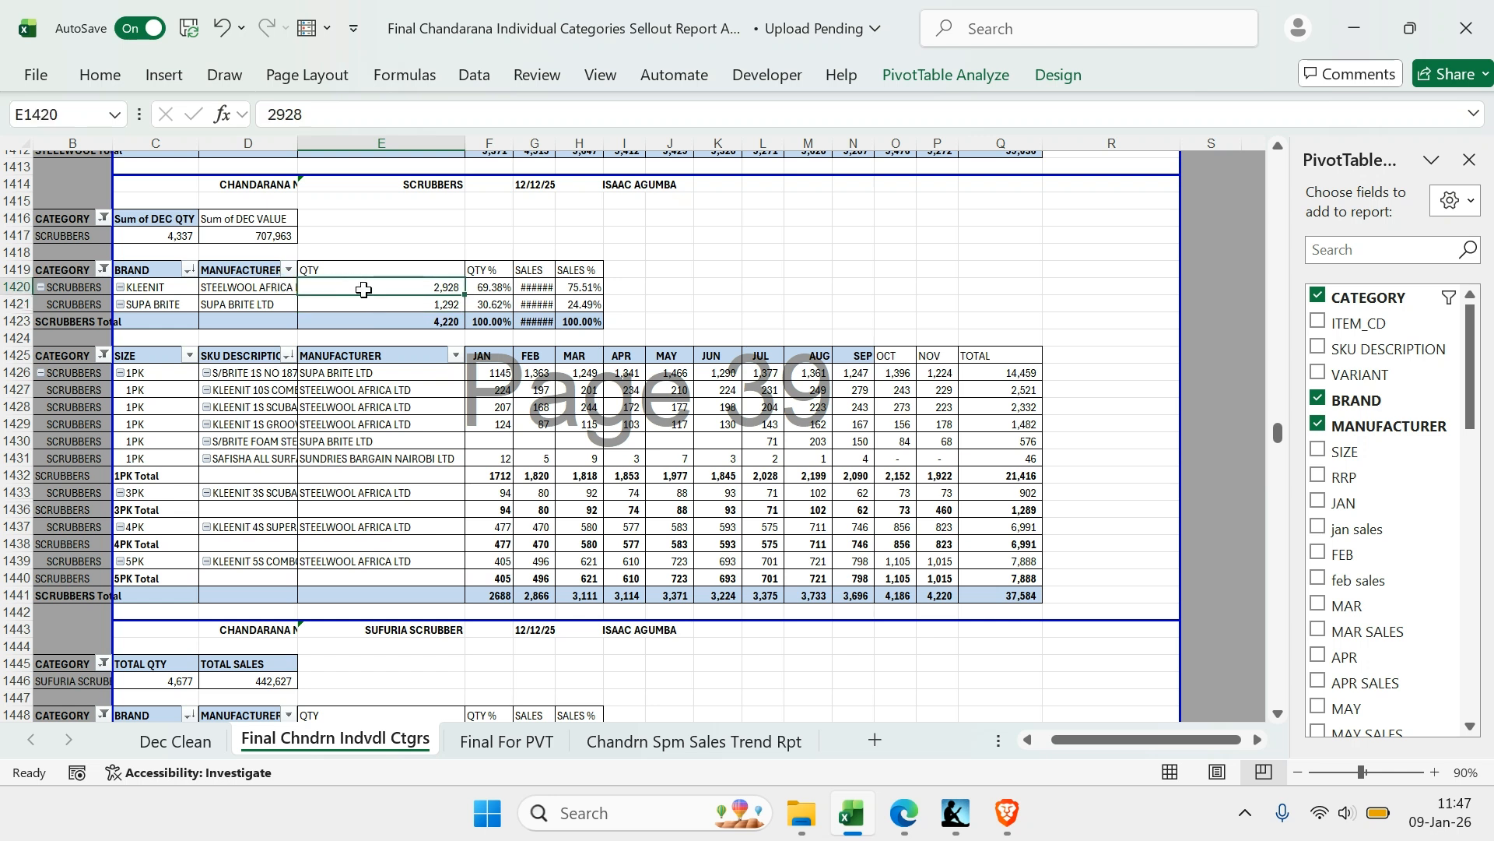
mouse_move(363, 289)
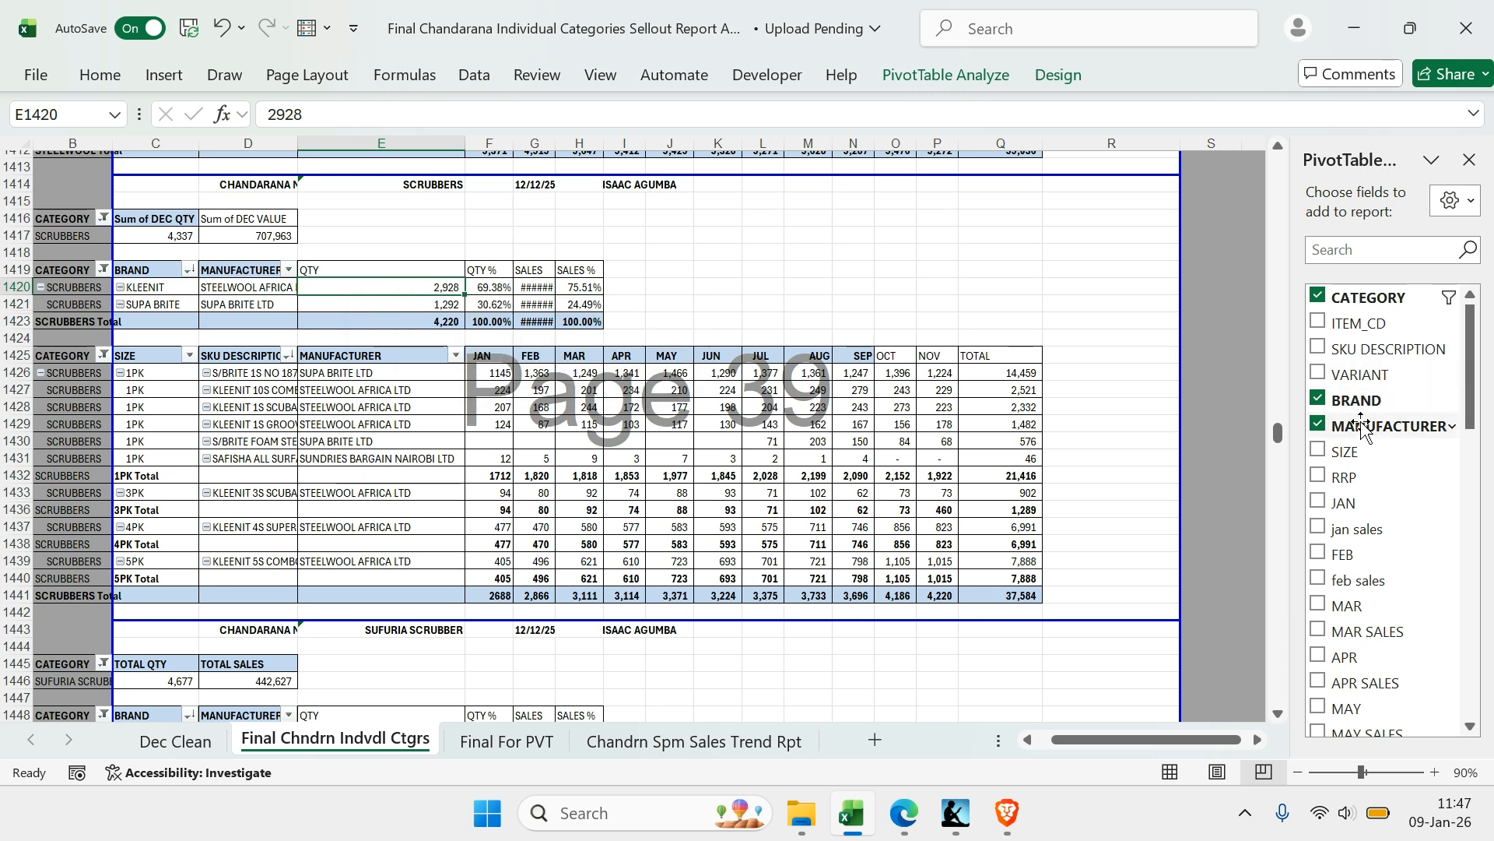
scroll(1327, 424, "down", 6)
scroll(1326, 424, "down", 4)
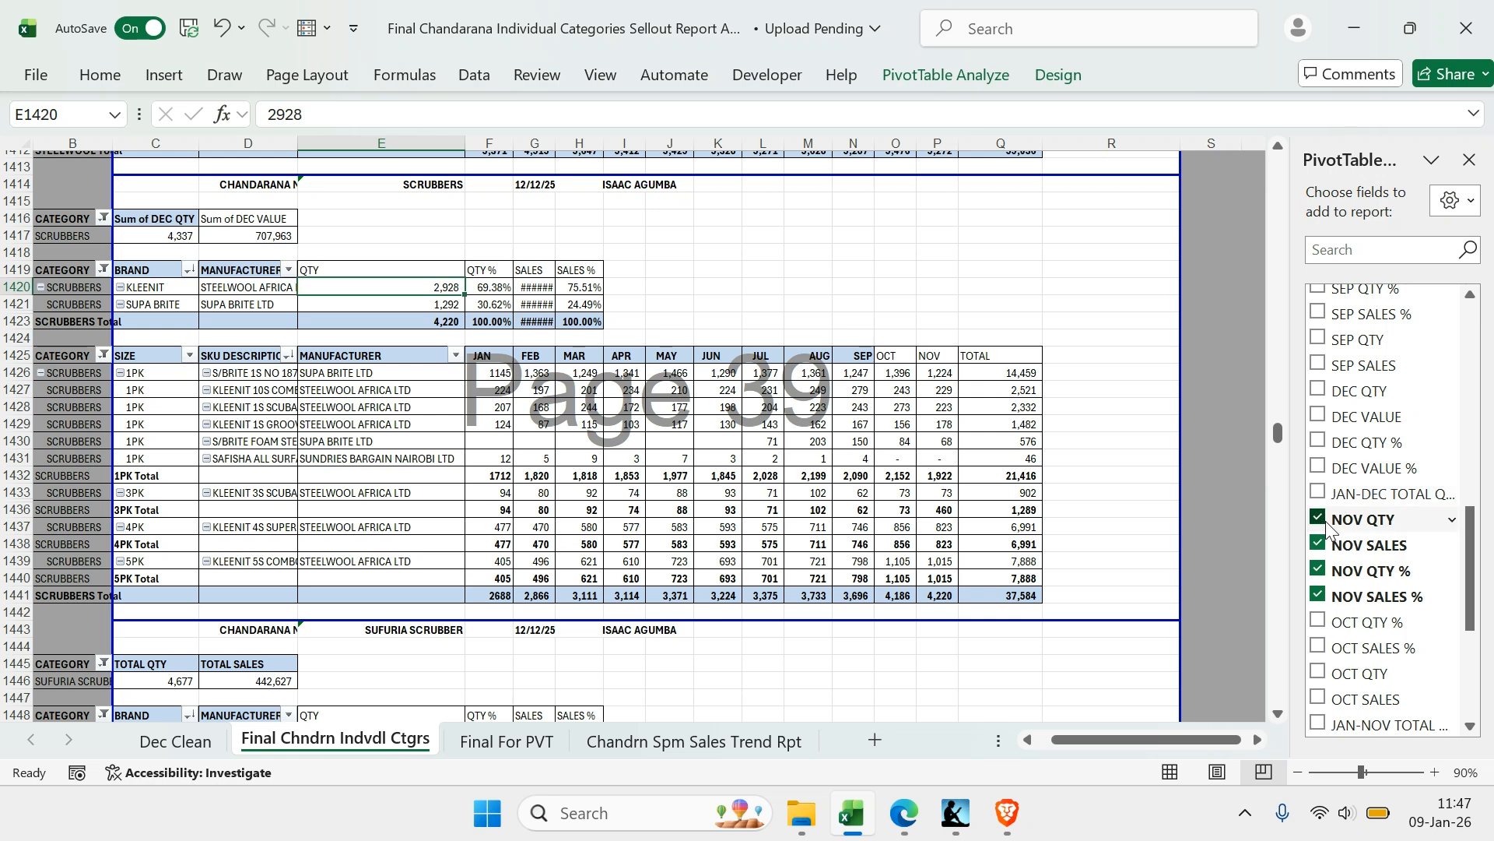
left_click(1319, 544)
left_click(1318, 570)
left_click(1318, 595)
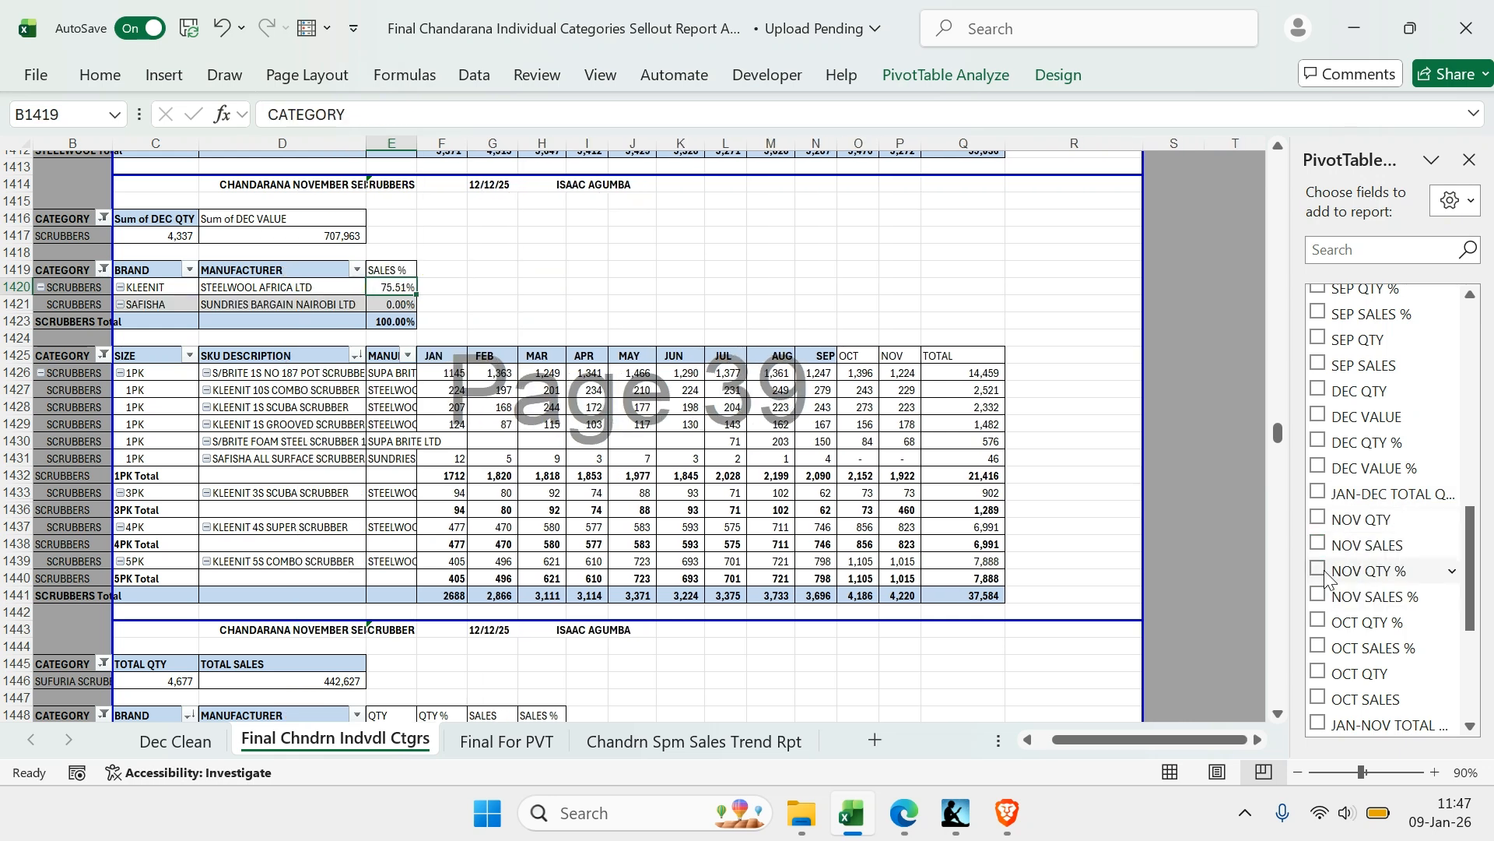
Add the DEC QTY, DEC VALUE, DEC QTY % and DEC VALUE % fields to the SCRUBBERS brand PivotTable
left_click(1317, 390)
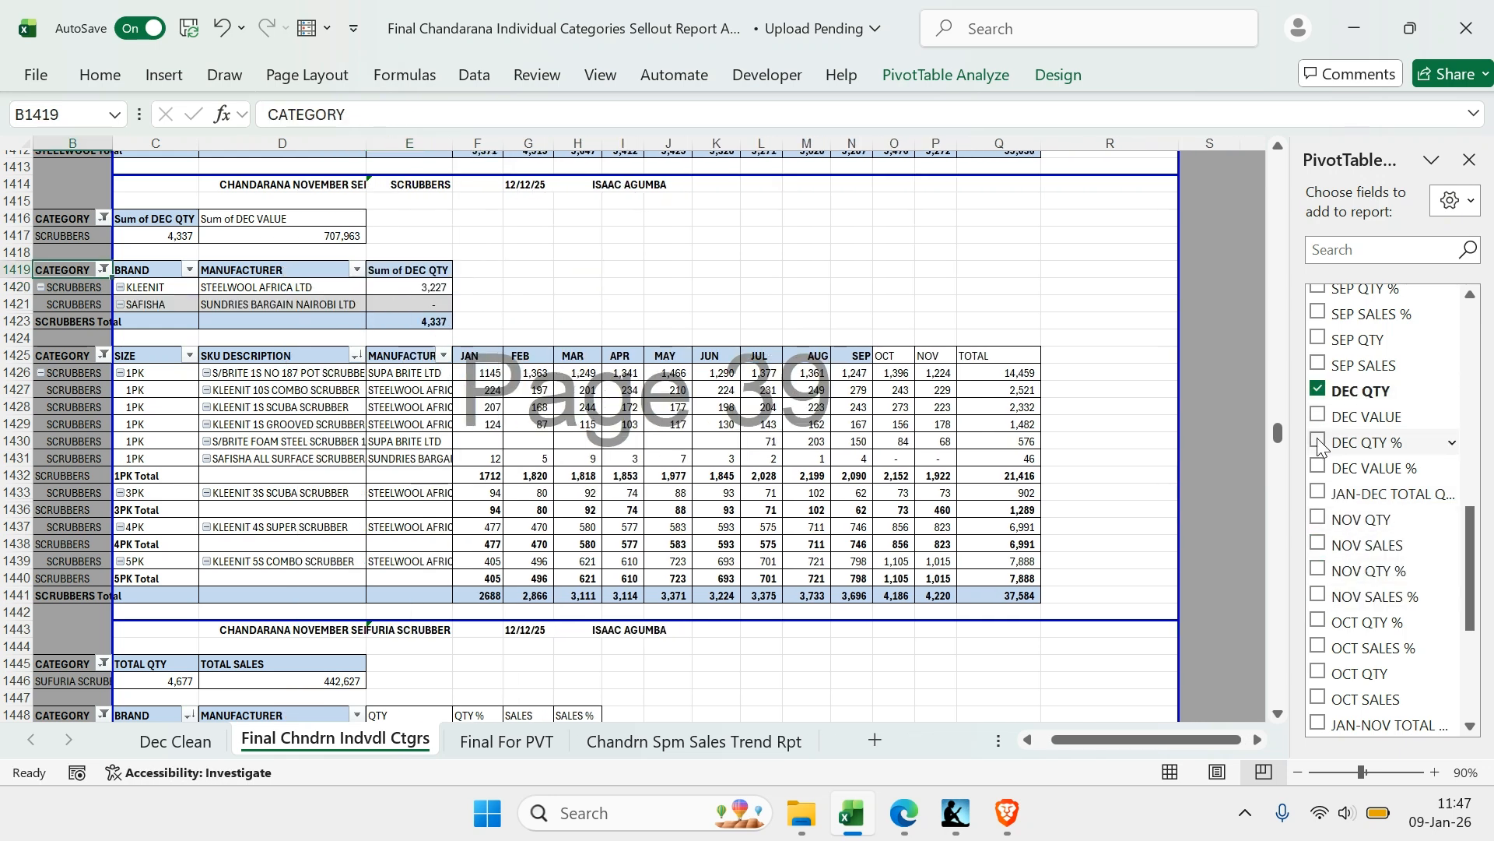
left_click(1317, 416)
left_click(1318, 441)
left_click(1317, 467)
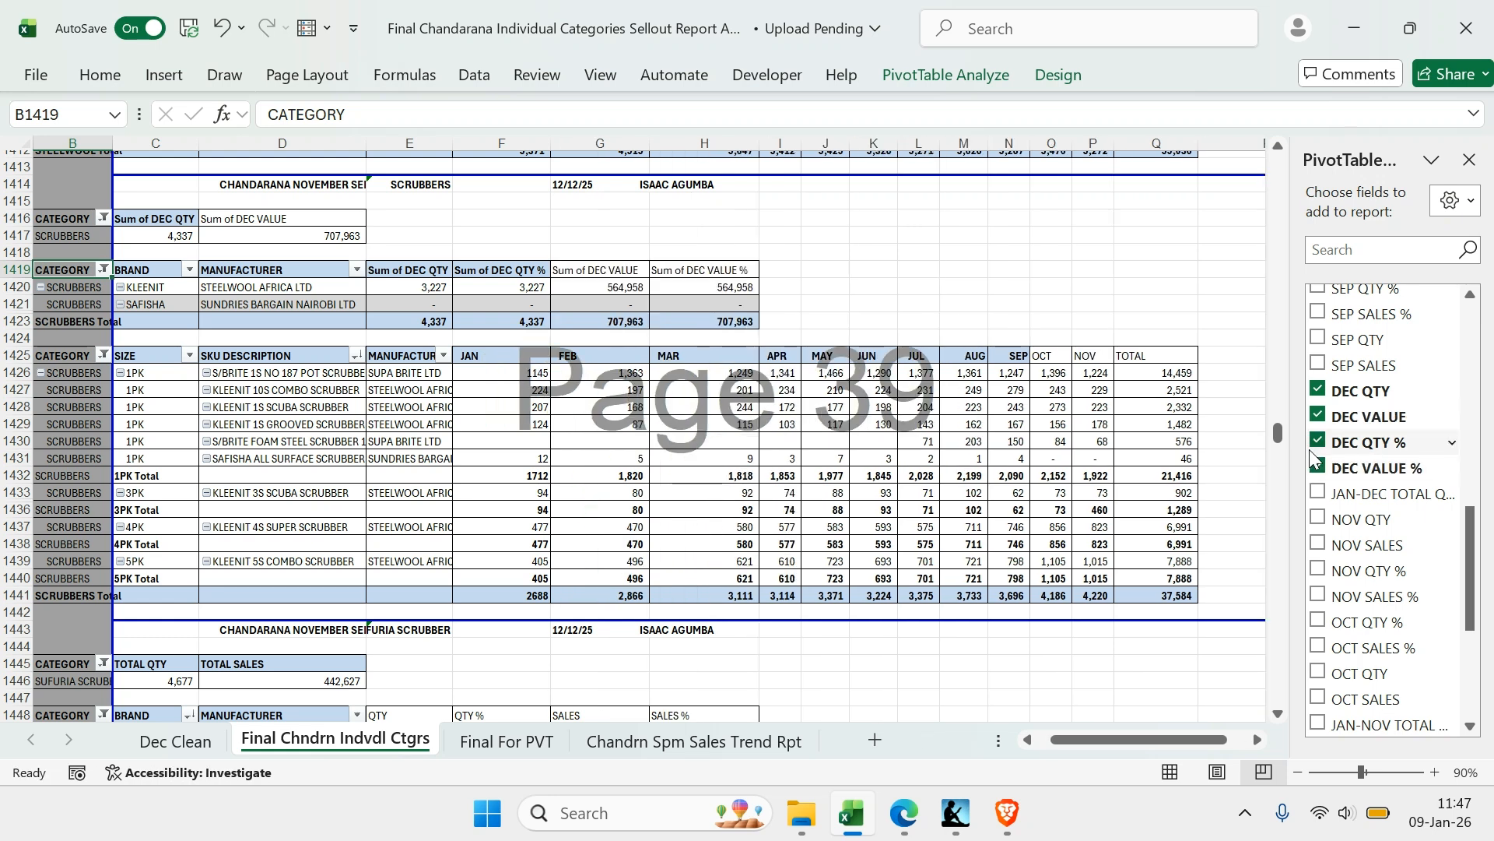
Show the DEC QTY % and DEC VALUE % fields of the SCRUBBERS brand PivotTable as % of Grand Total
left_click(504, 287)
right_click(505, 287)
mouse_move(656, 448)
left_click(843, 283)
left_click(670, 305)
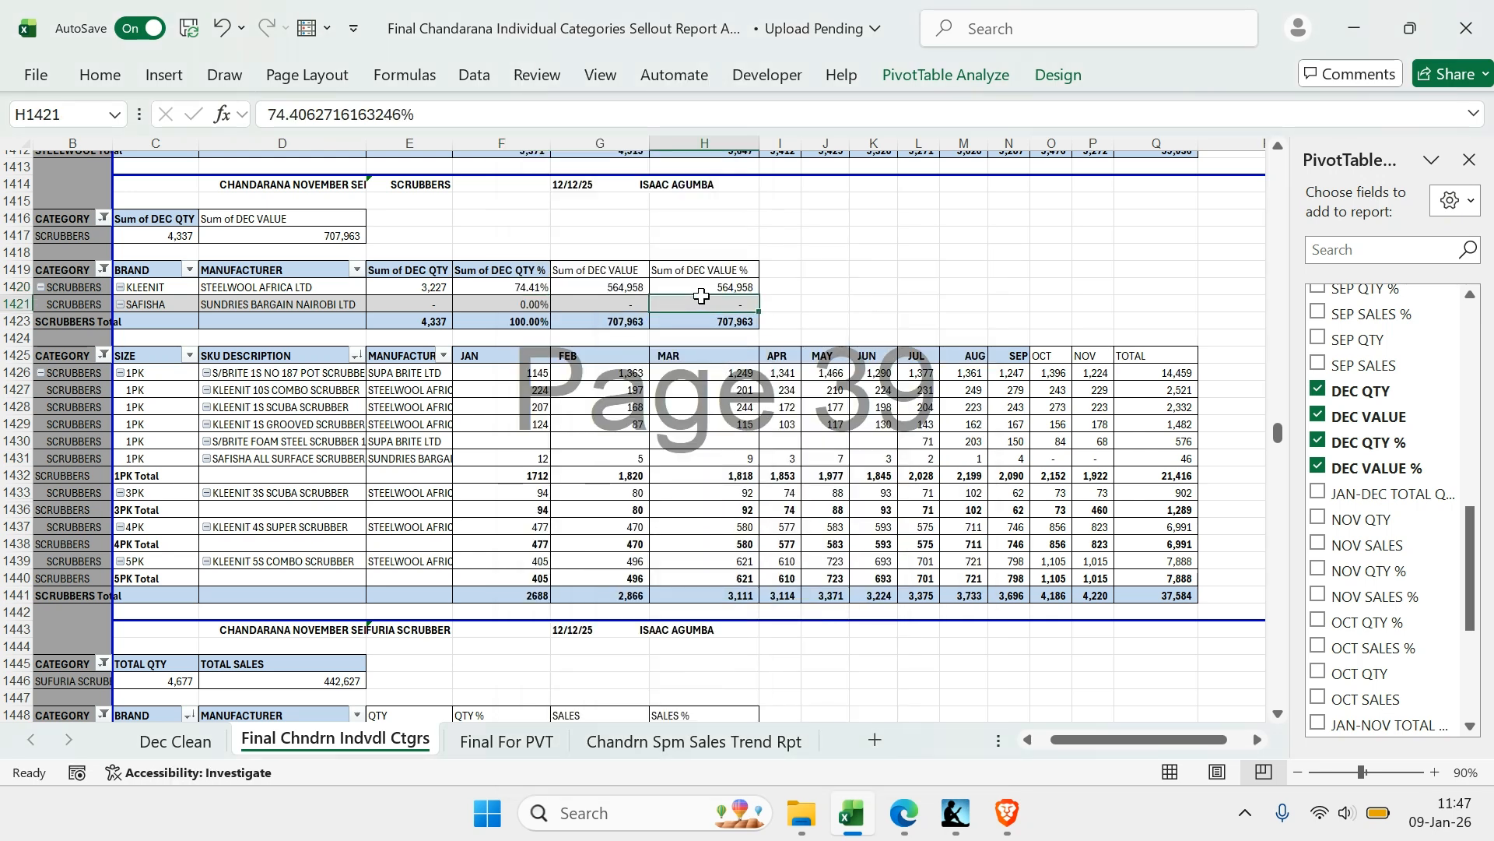
right_click(669, 305)
mouse_move(849, 451)
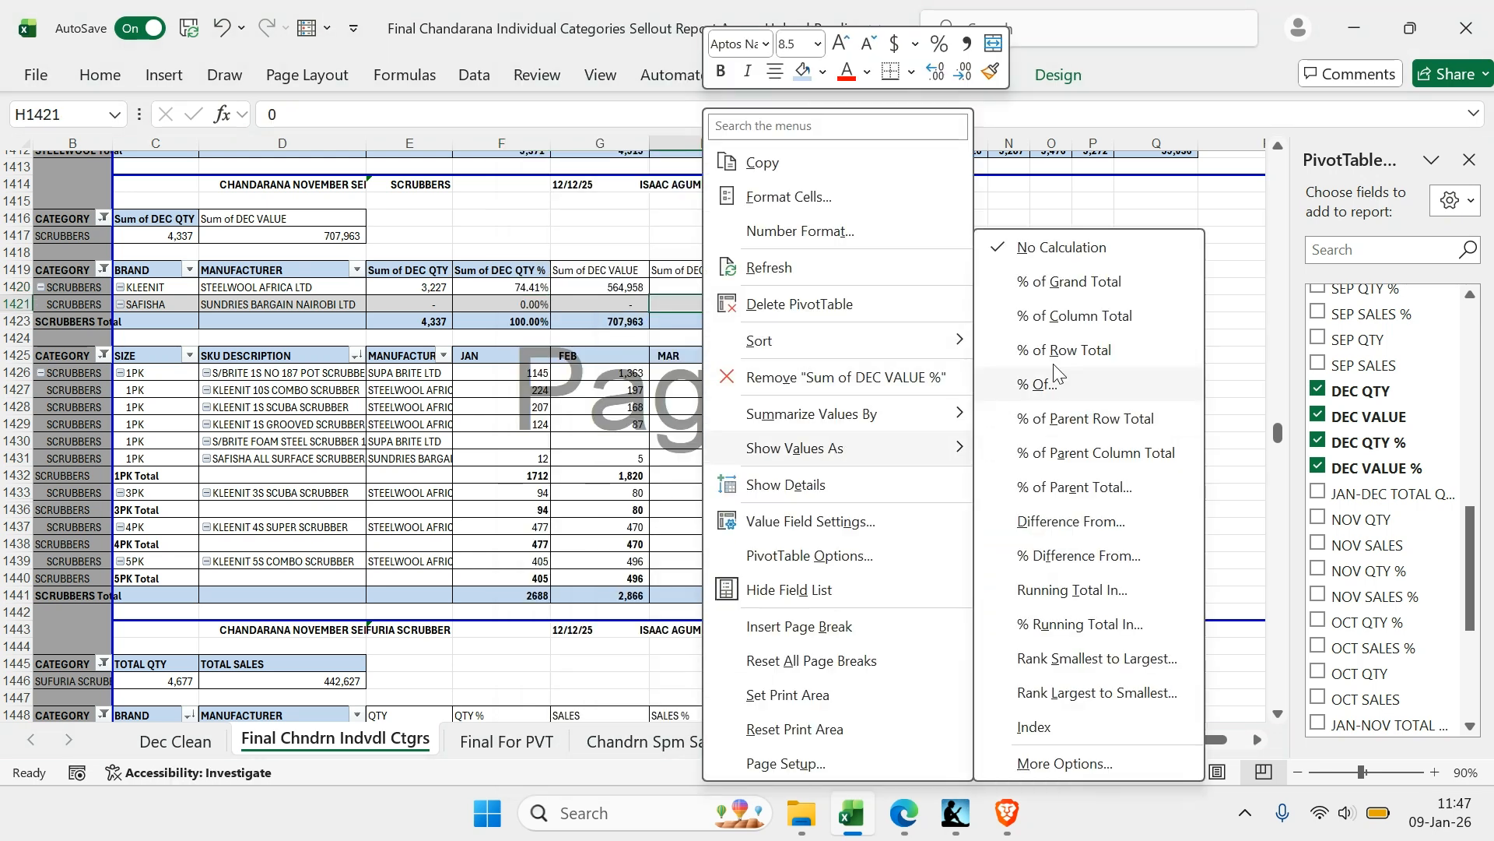
left_click(1054, 283)
Sort the brands in the SCRUBBERS brand PivotTable in descending order by Sum of DEC VALUE
left_click(176, 302)
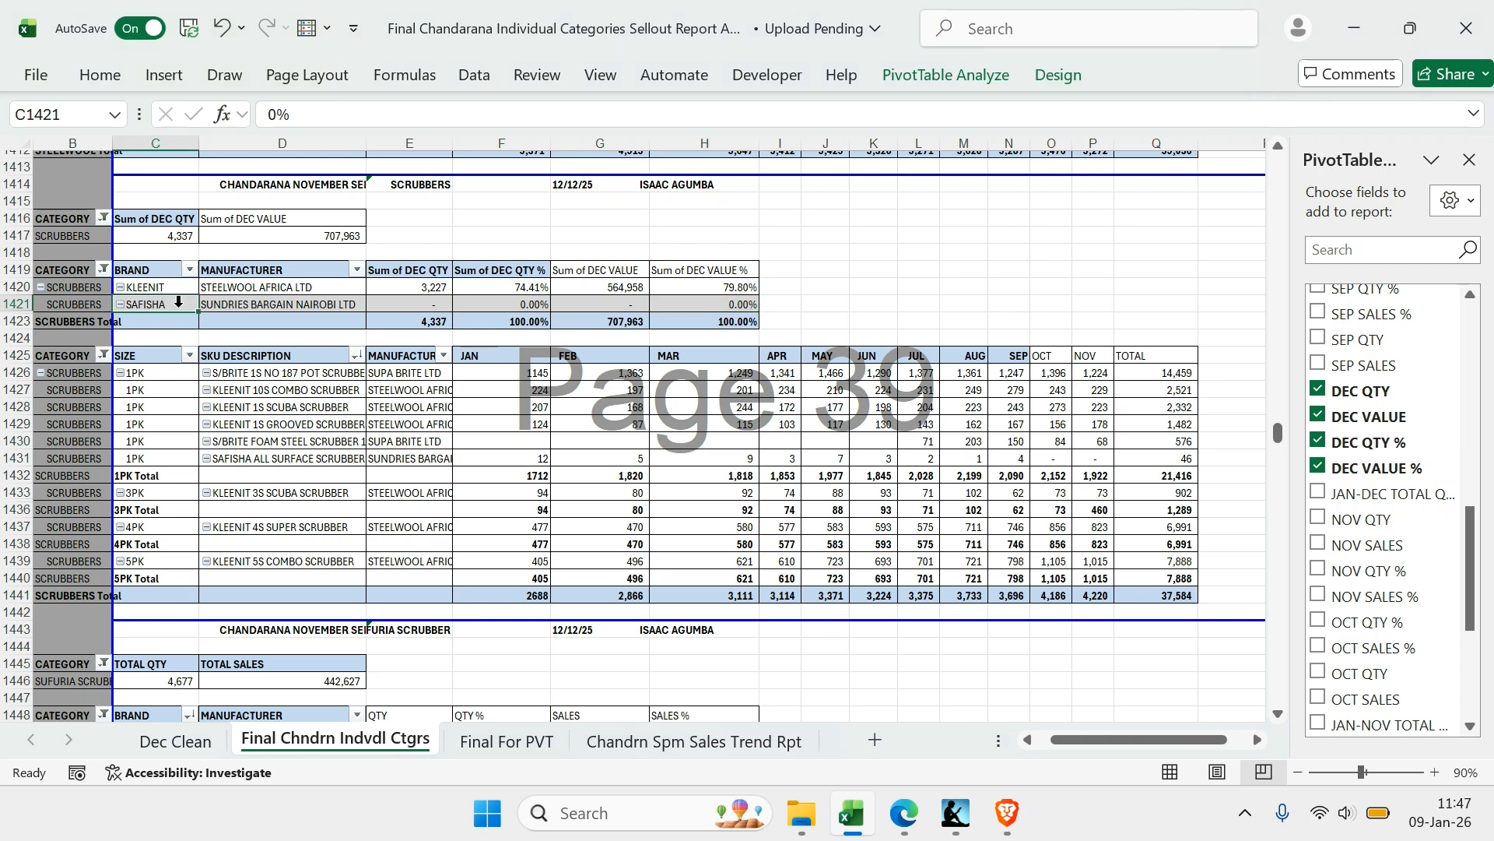
right_click(176, 303)
mouse_move(295, 296)
left_click(508, 368)
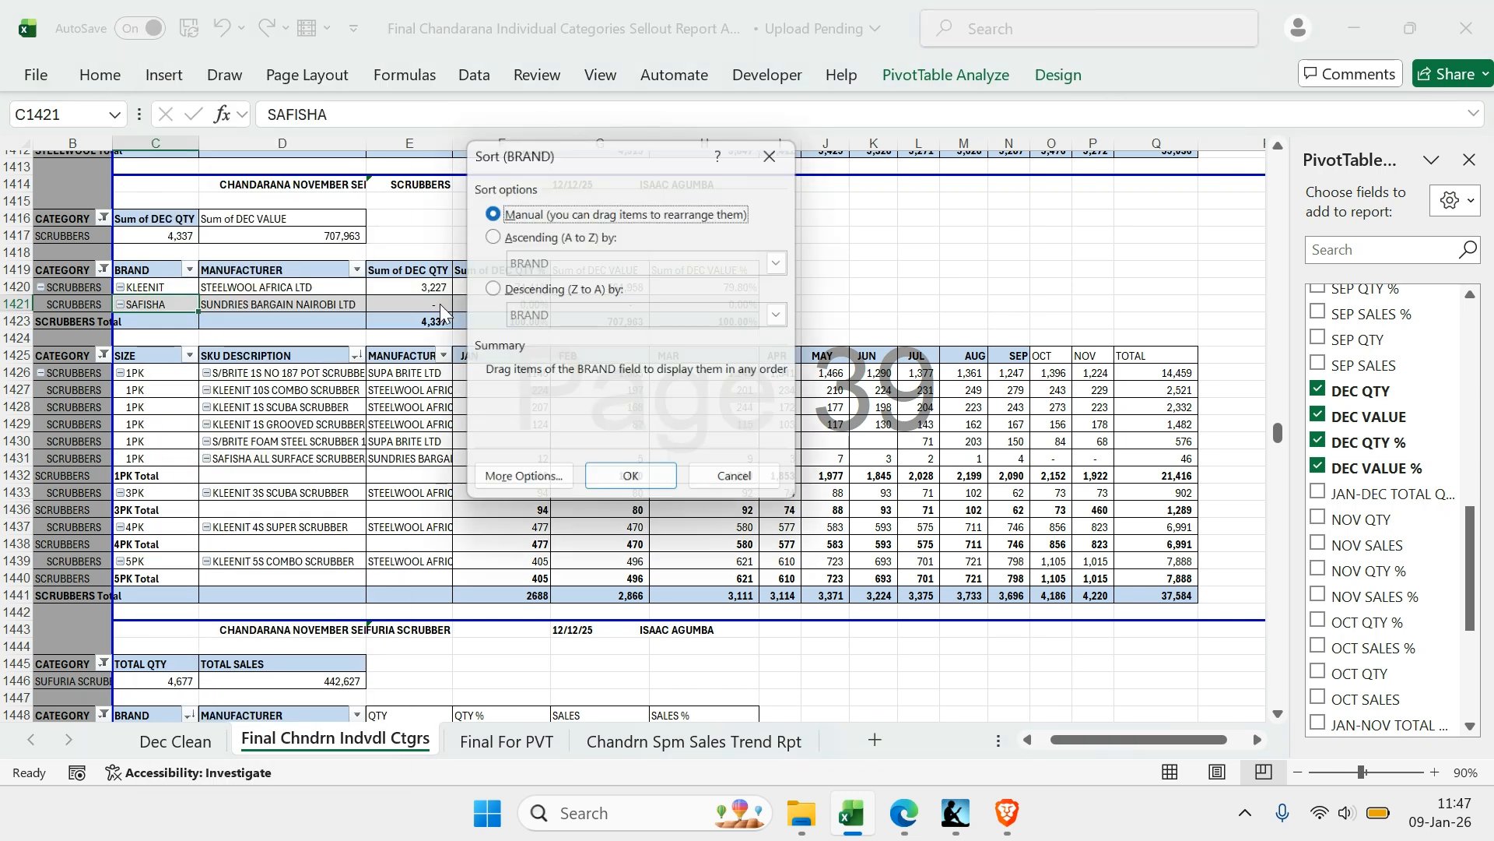
left_click(523, 289)
left_click(558, 321)
left_click(545, 384)
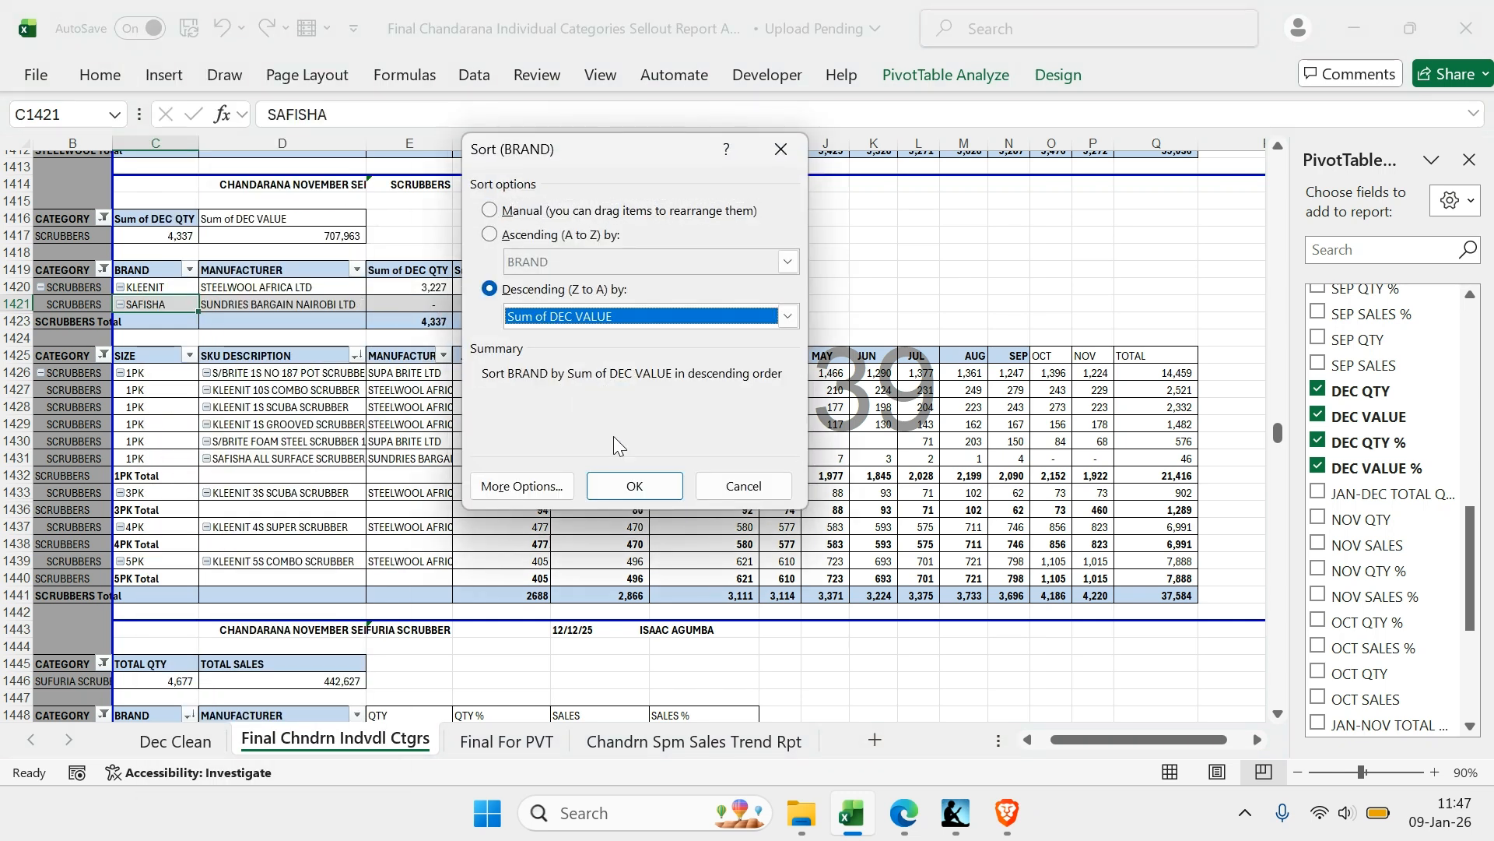
left_click(634, 486)
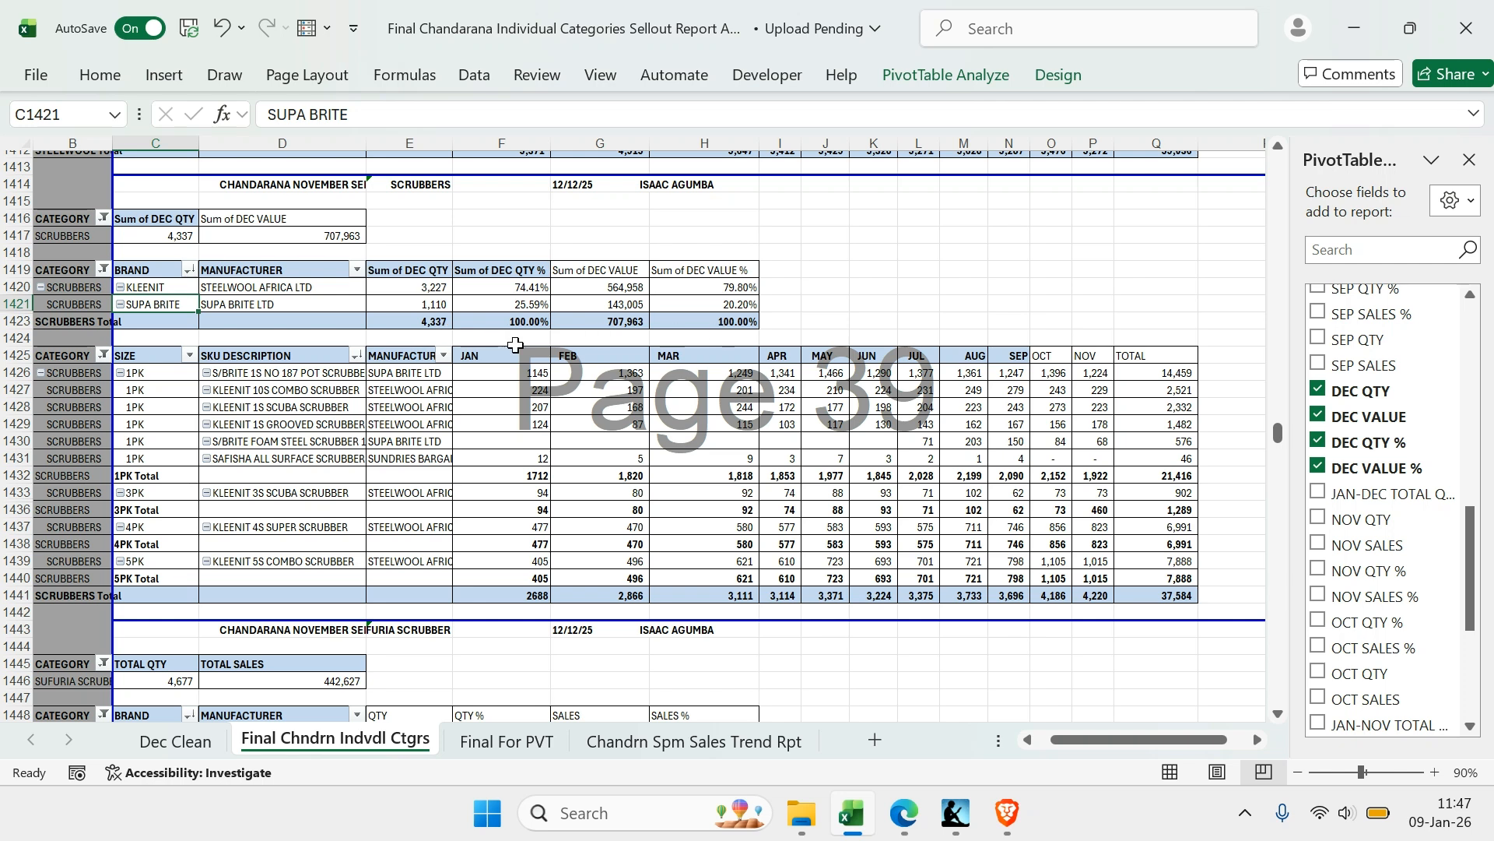
Replace the JAN-NOV total field with DEC QTY and JAN-DEC TOTAL QTY in the SCRUBBERS SKU PivotTable
left_click(776, 426)
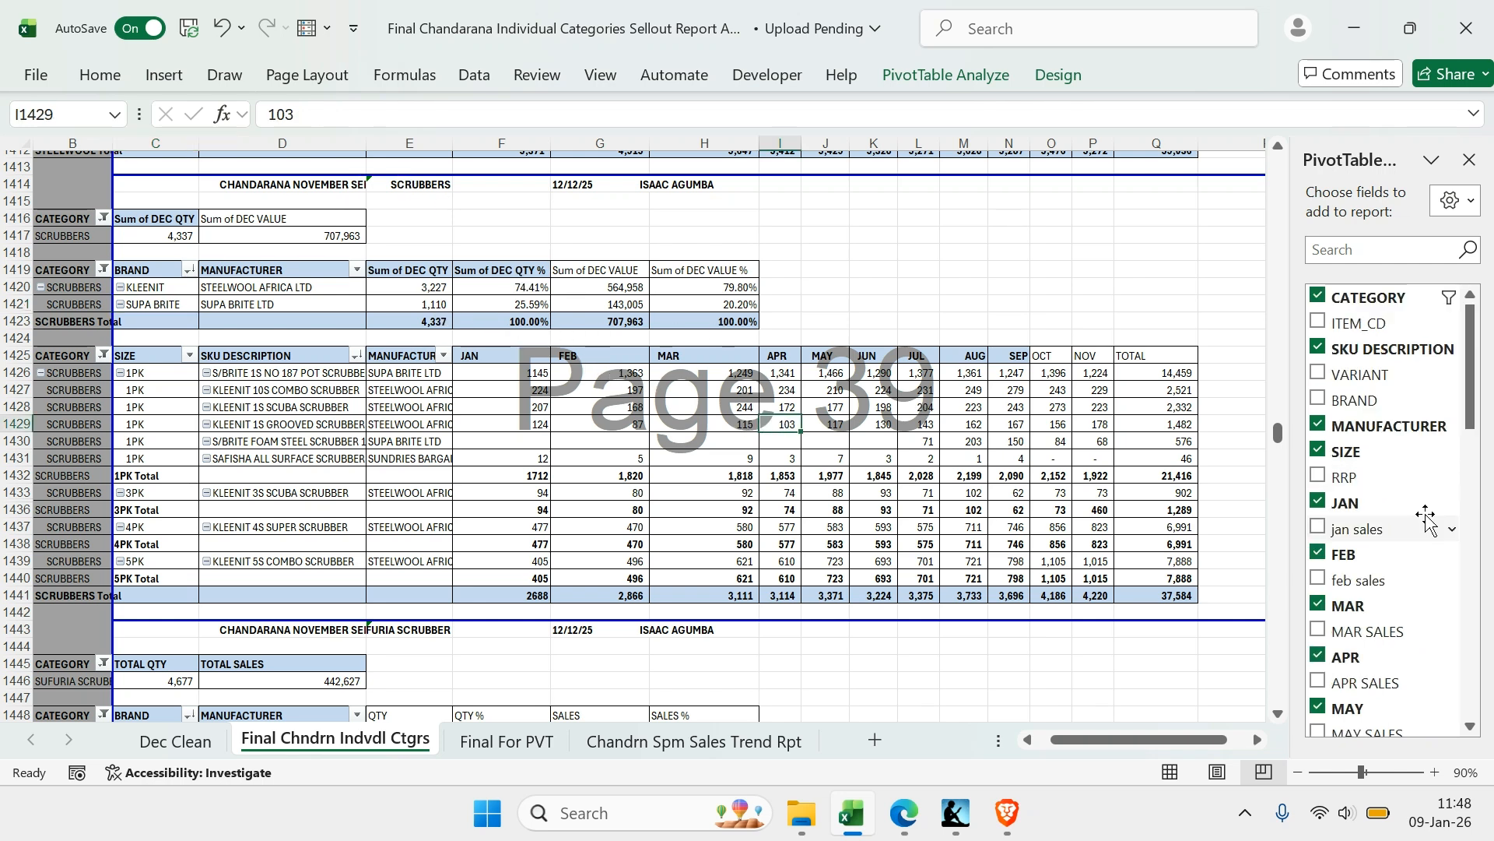
scroll(1393, 490, "down", 10)
scroll(1393, 489, "down", 2)
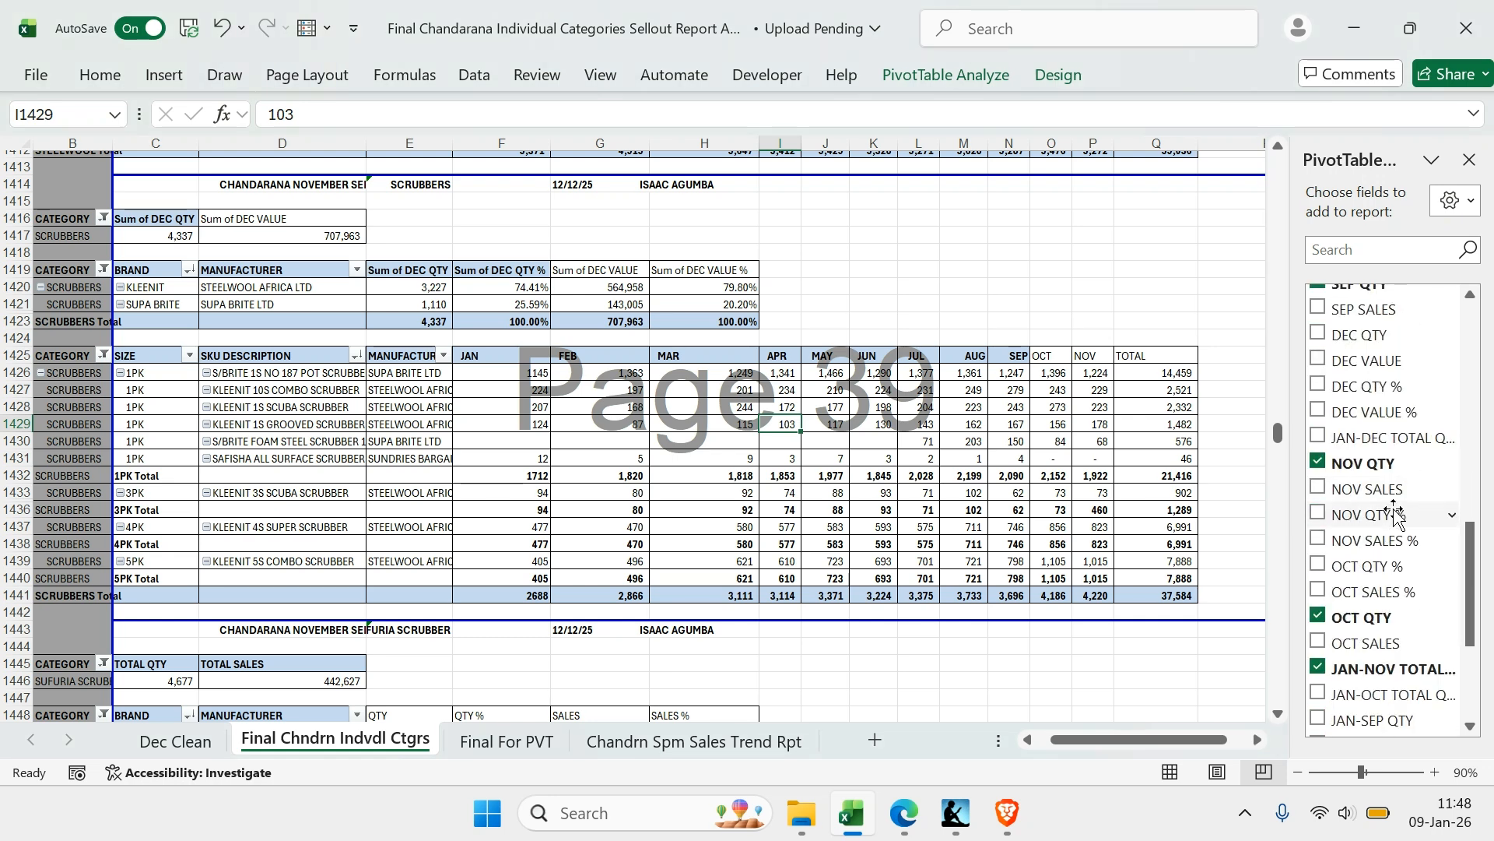
left_click(1315, 668)
left_click(1315, 668)
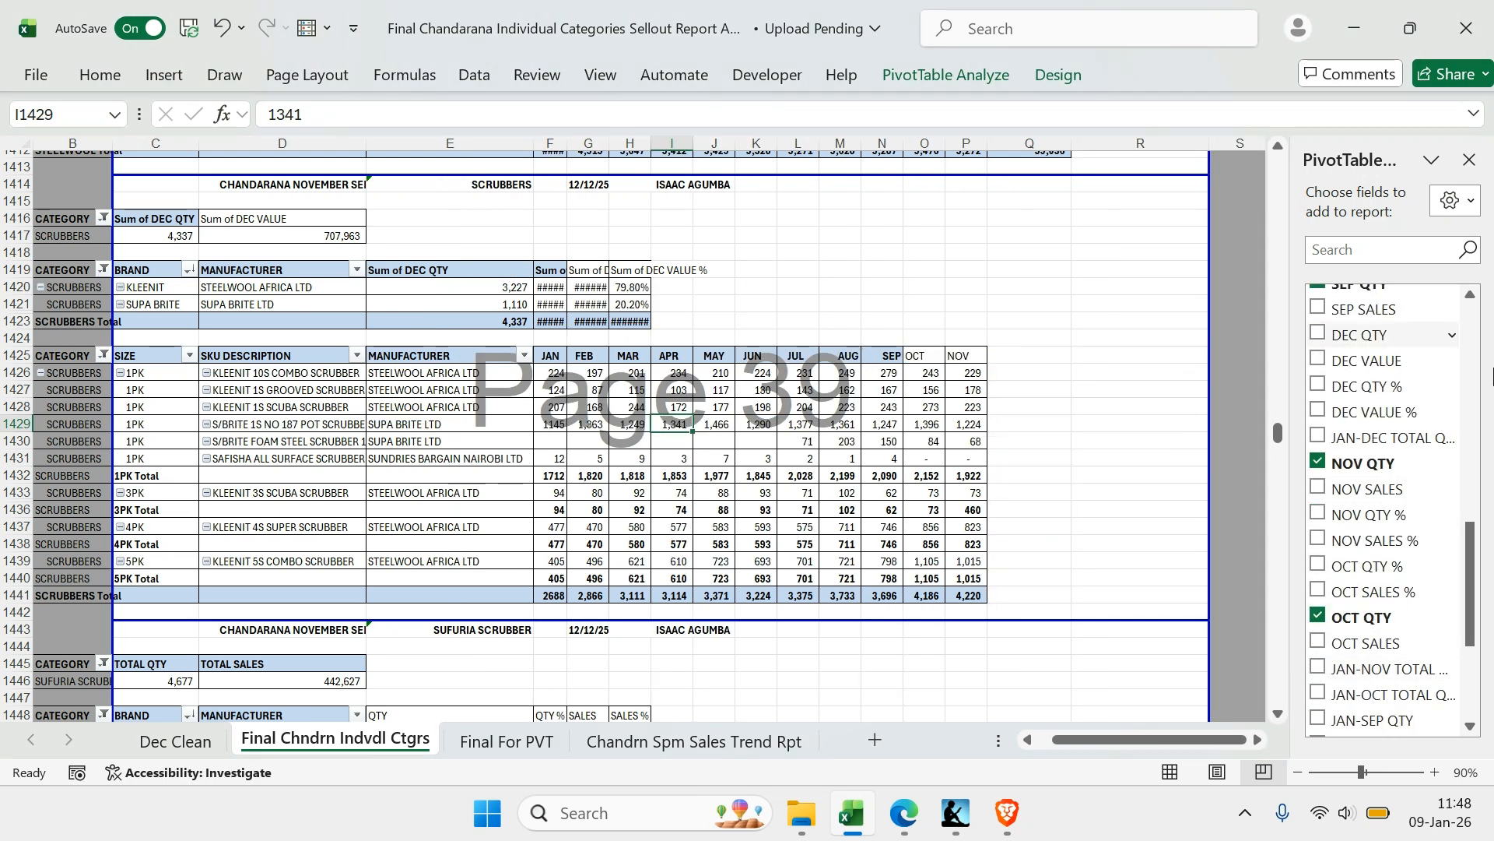
left_click(1317, 337)
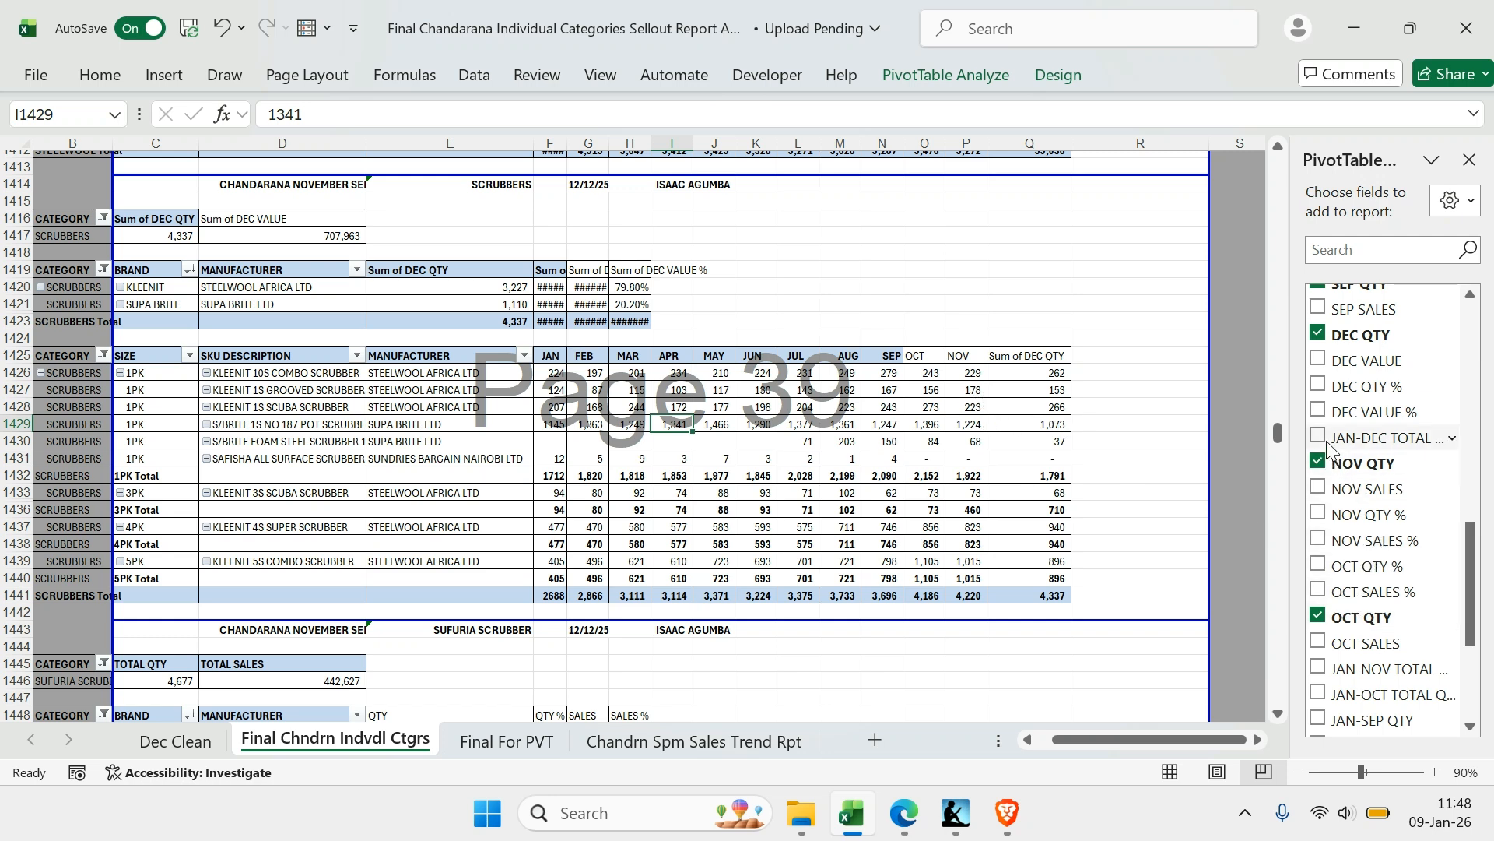
left_click(1318, 438)
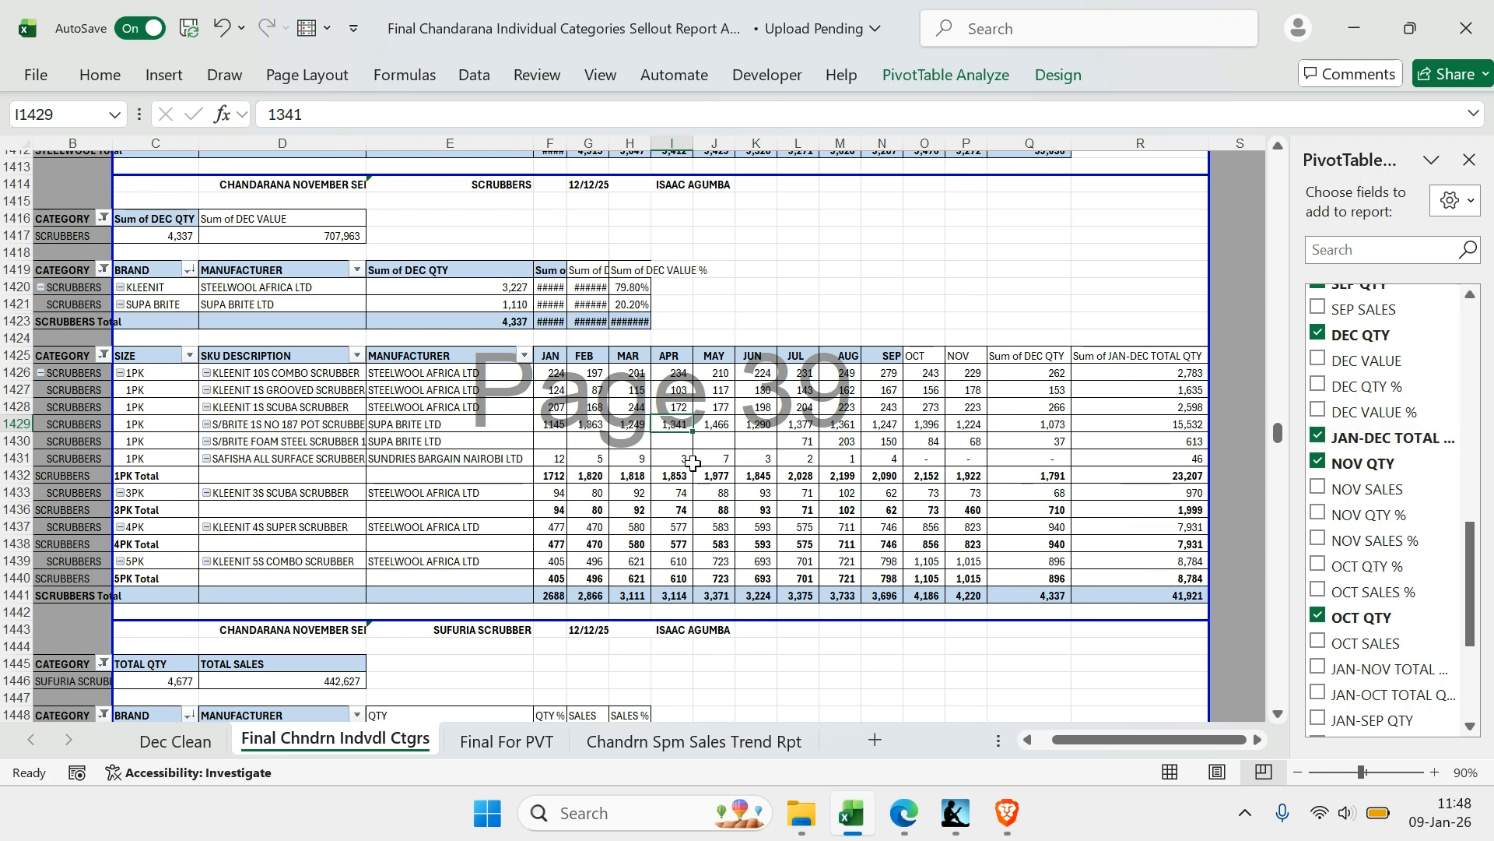
Sort the SCRUBBERS SKU descriptions in descending order by Sum of JAN-DEC TOTAL QTY and check the sum of the monthly totals
right_click(258, 406)
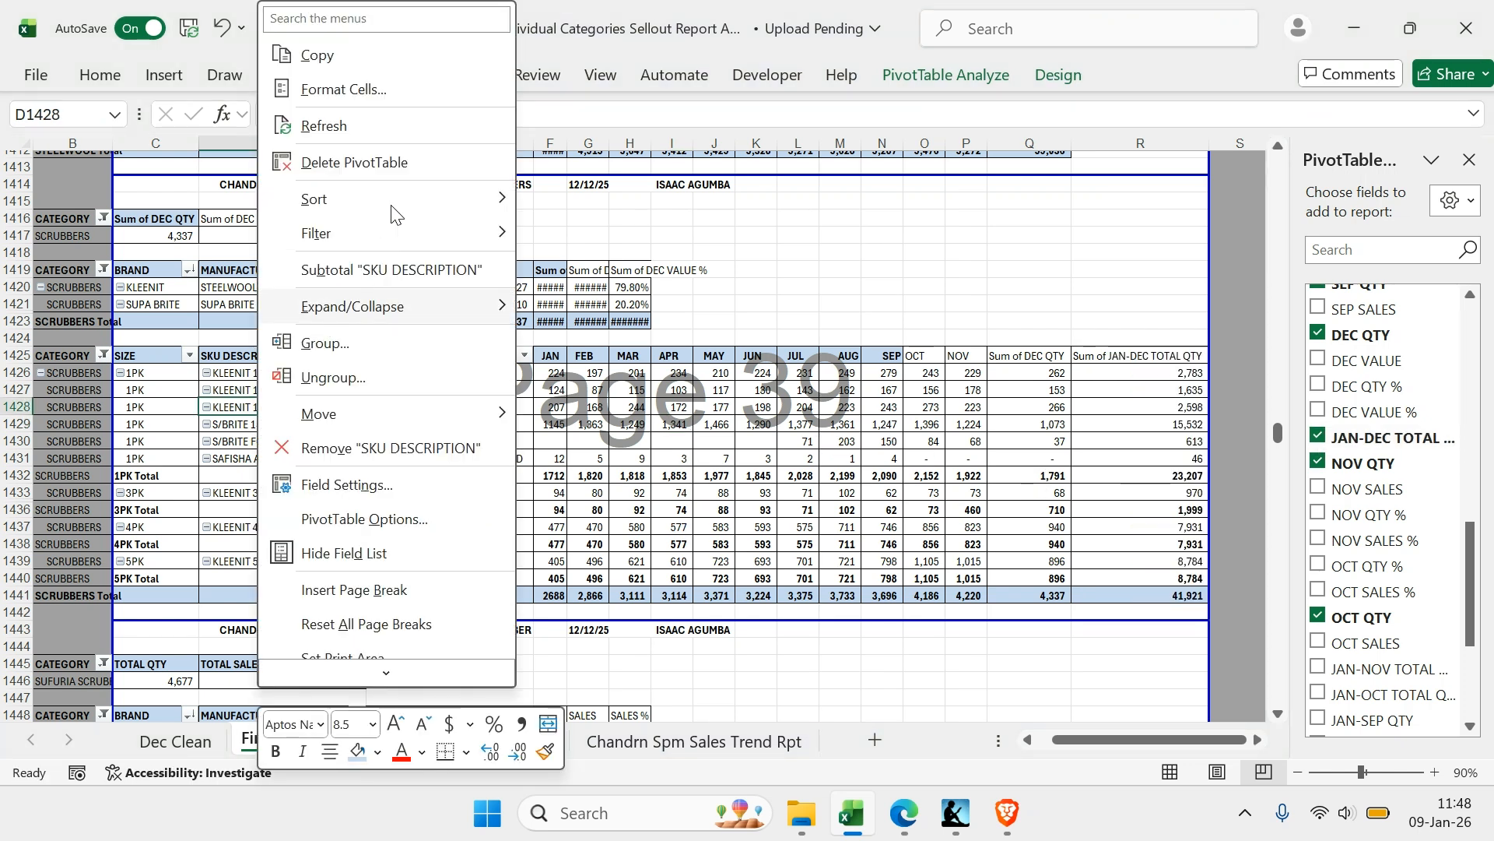
left_click(583, 271)
left_click(534, 289)
left_click(542, 326)
scroll(584, 436, "down", 1)
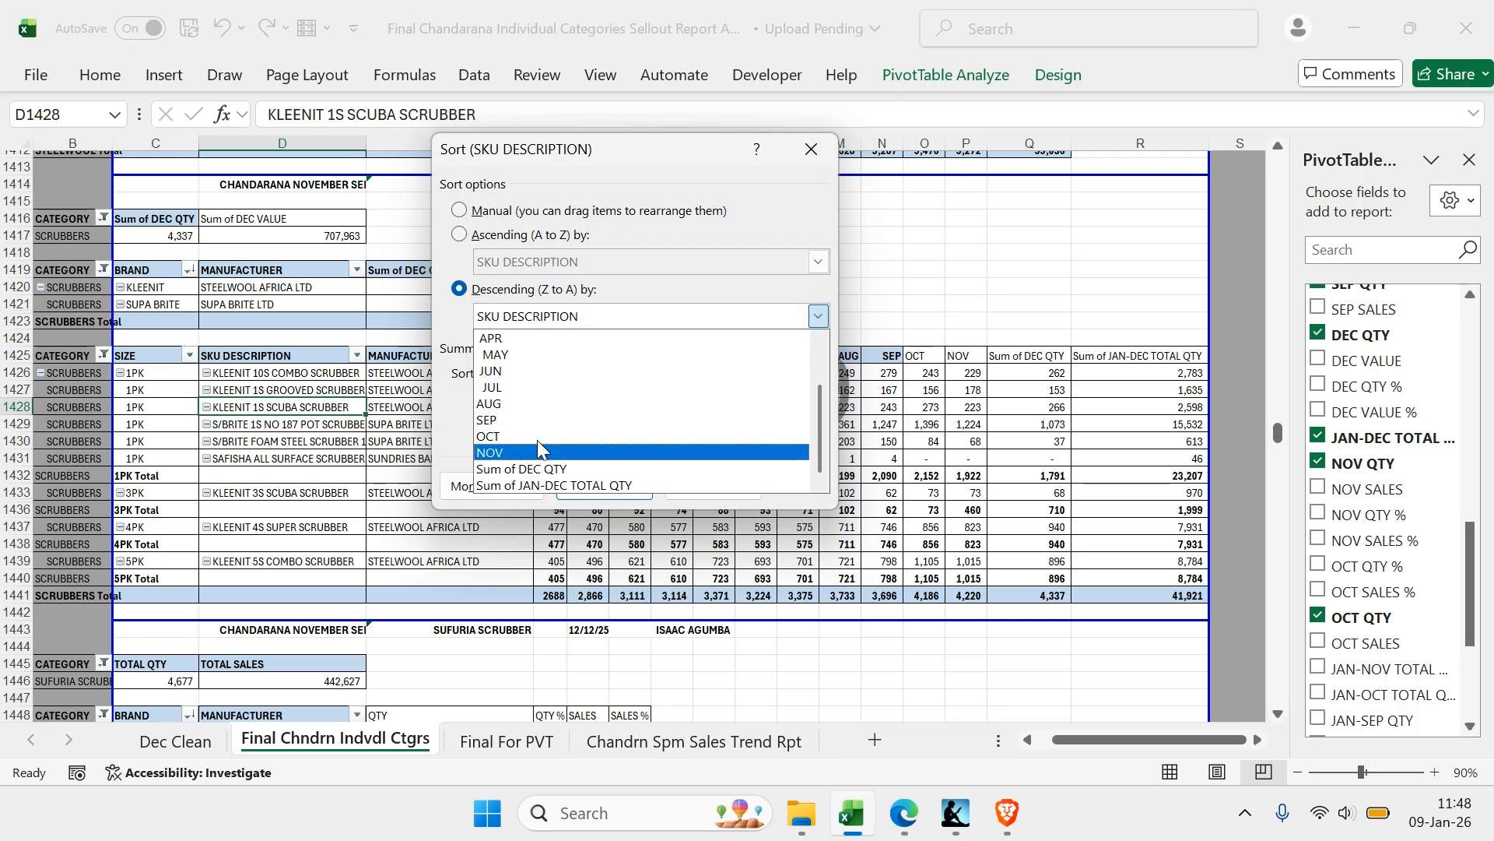
left_click(575, 486)
left_click(605, 487)
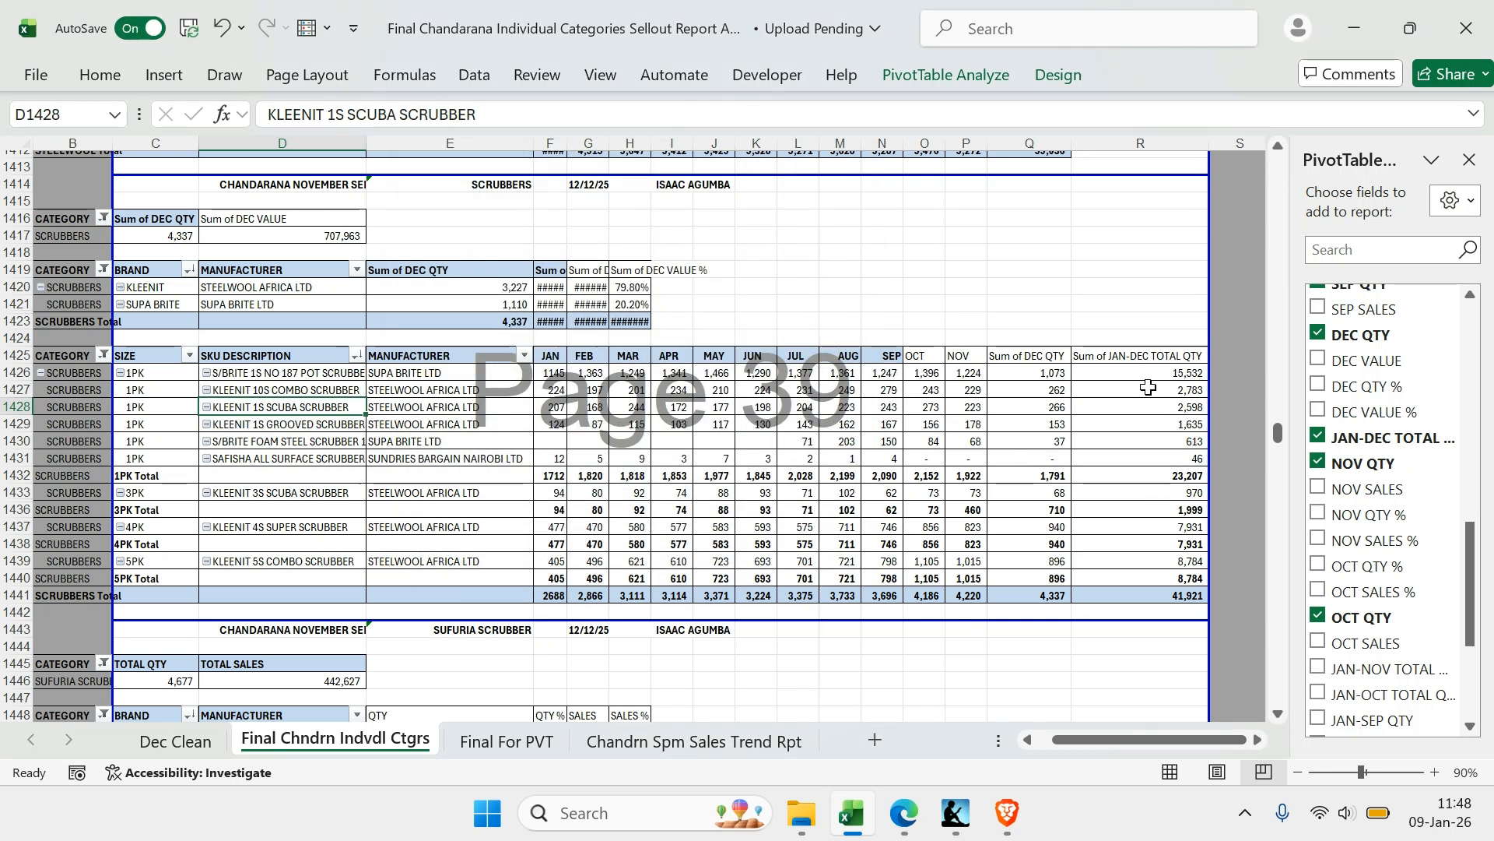
left_click_drag(549, 595, 1021, 593)
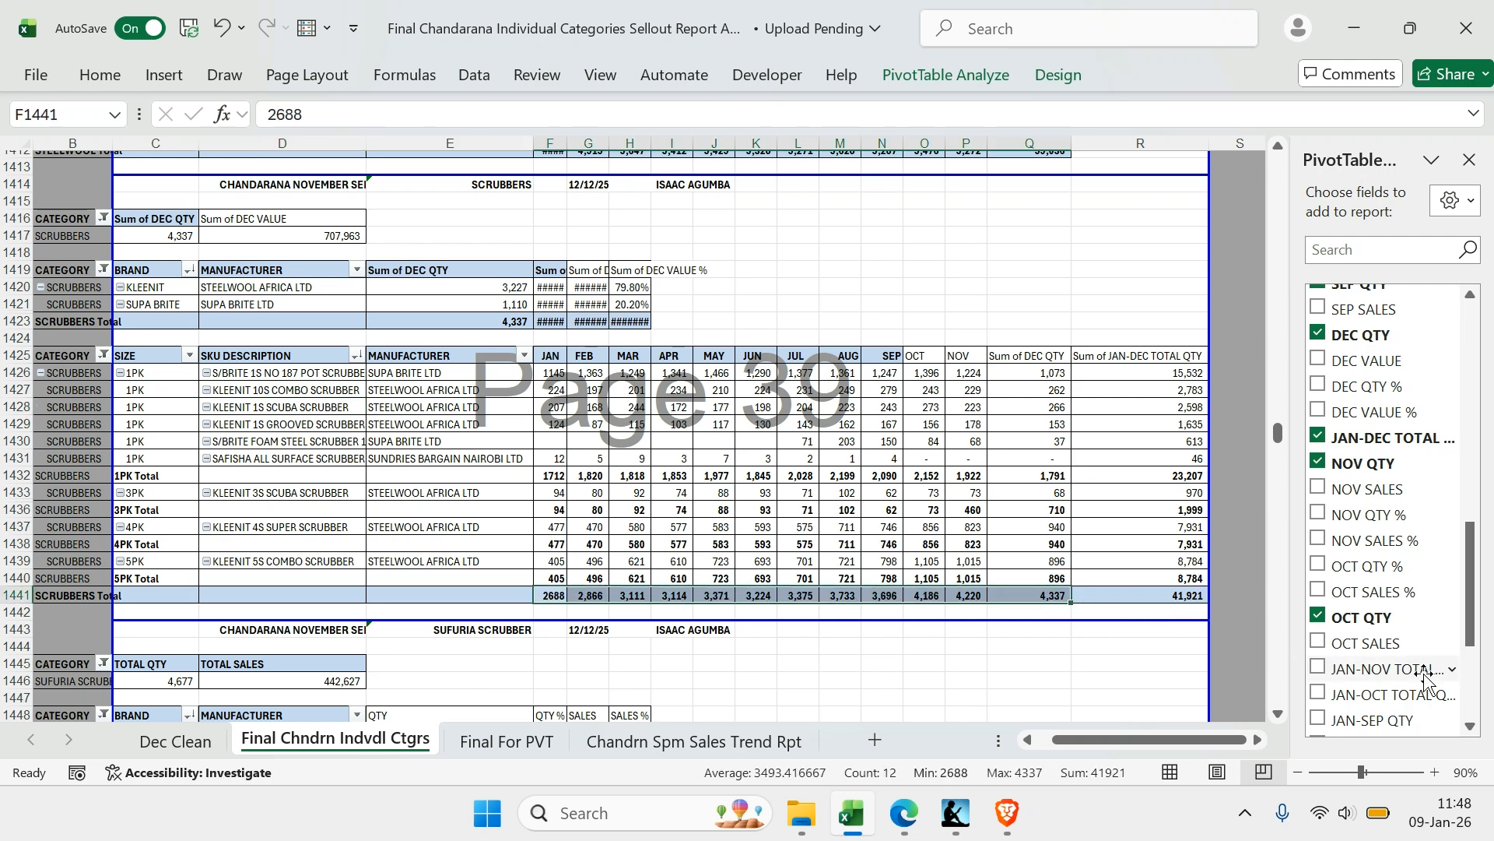
scroll(1400, 662, "down", 3)
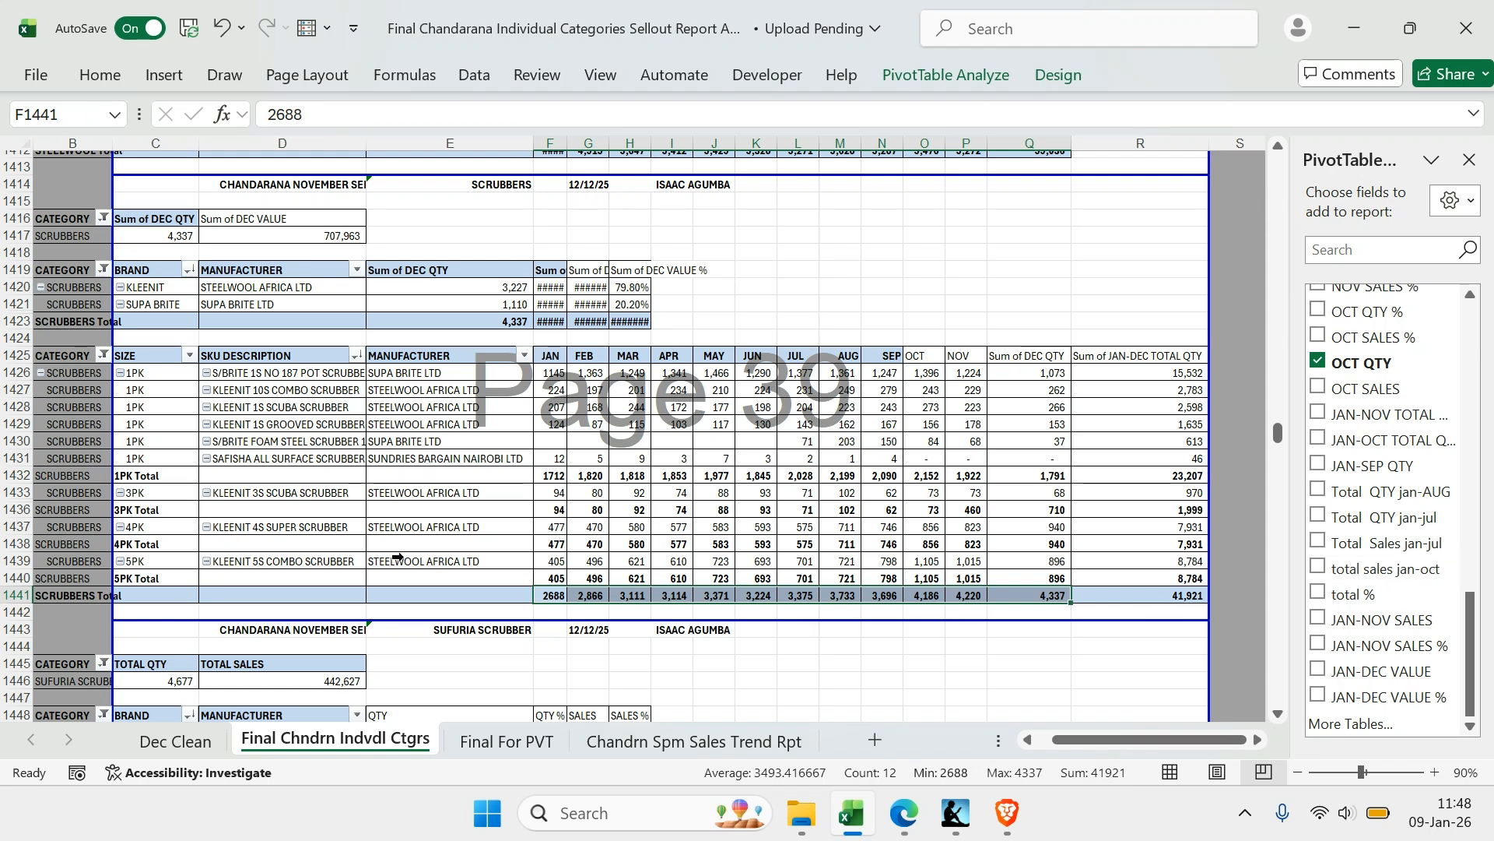
Replace TOTAL QTY and TOTAL SALES with DEC QTY and DEC VALUE in the SUFURIA SCRUBBER totals PivotTable
scroll(398, 557, "down", 4)
left_click(257, 459)
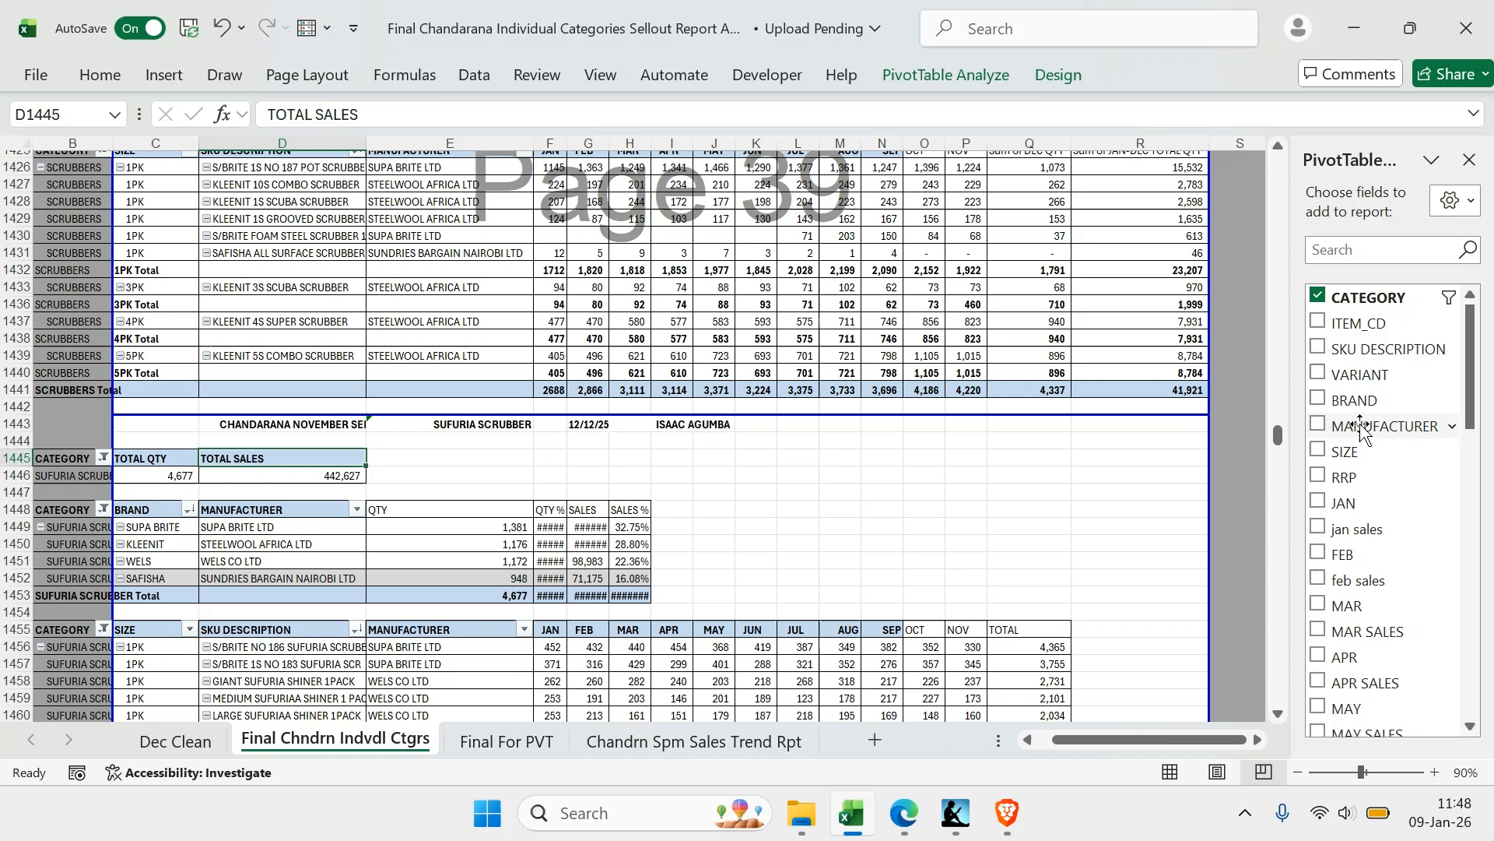
scroll(1362, 428, "down", 10)
left_click(1318, 529)
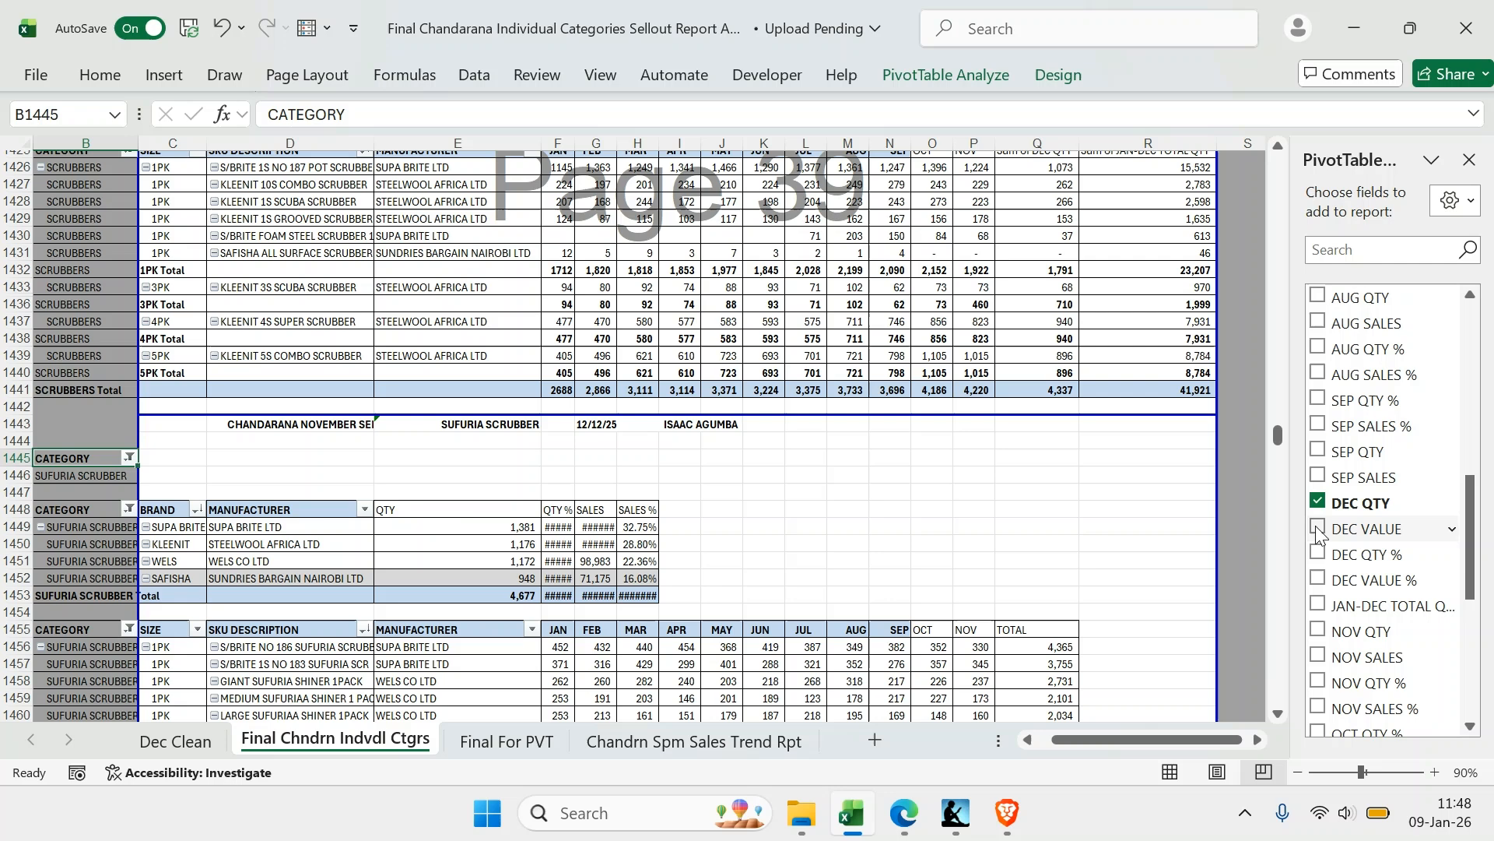
left_click(1315, 527)
Remove the NOV QTY, NOV SALES, NOV QTY % and NOV SALES % fields from the SUFURIA SCRUBBER brand PivotTable
scroll(1323, 560, "down", 10)
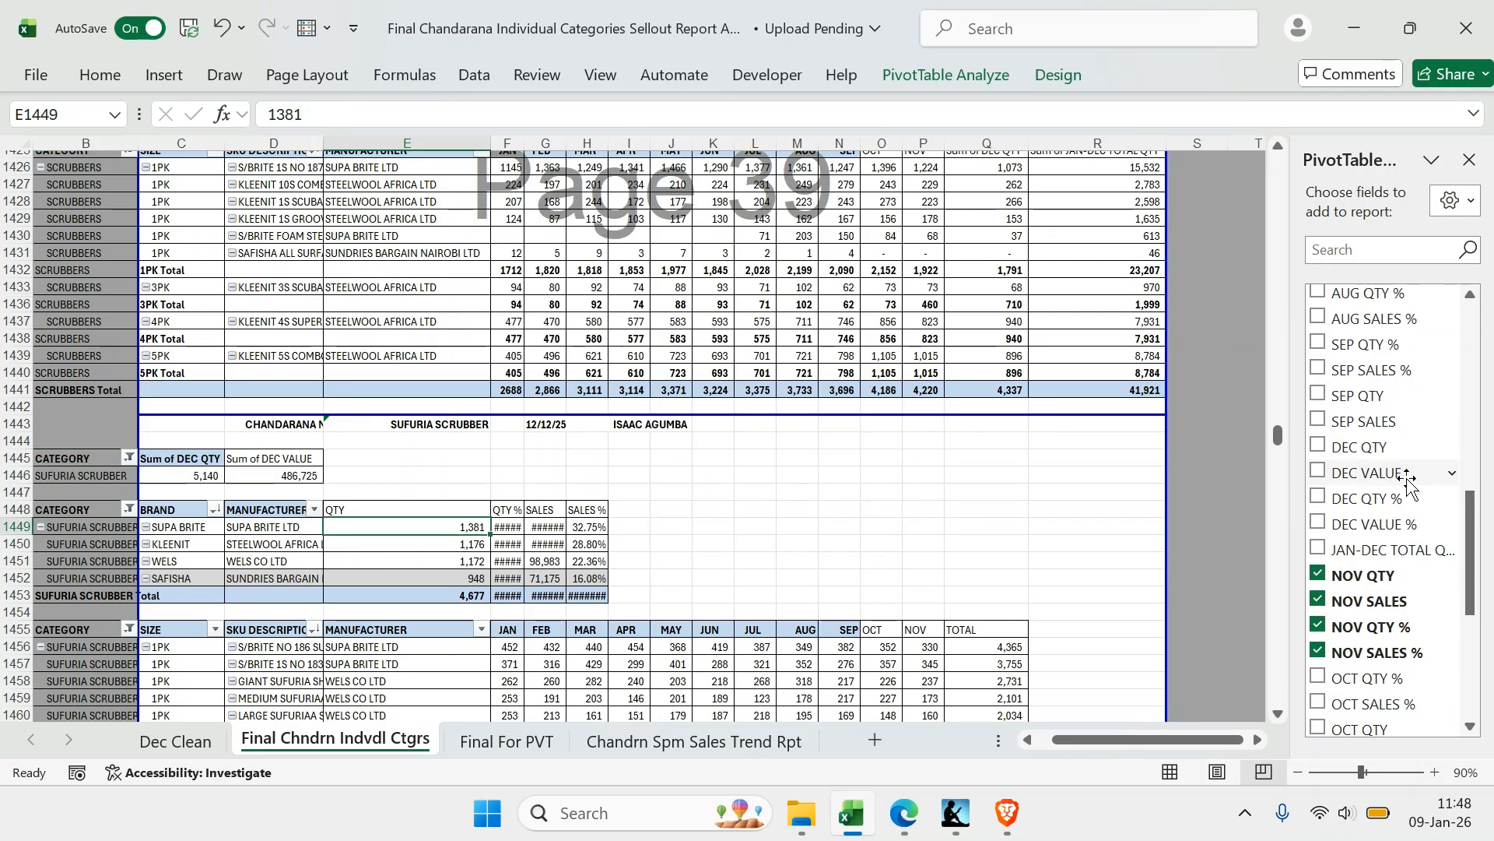
left_click(1322, 576)
left_click(1319, 600)
left_click(1319, 626)
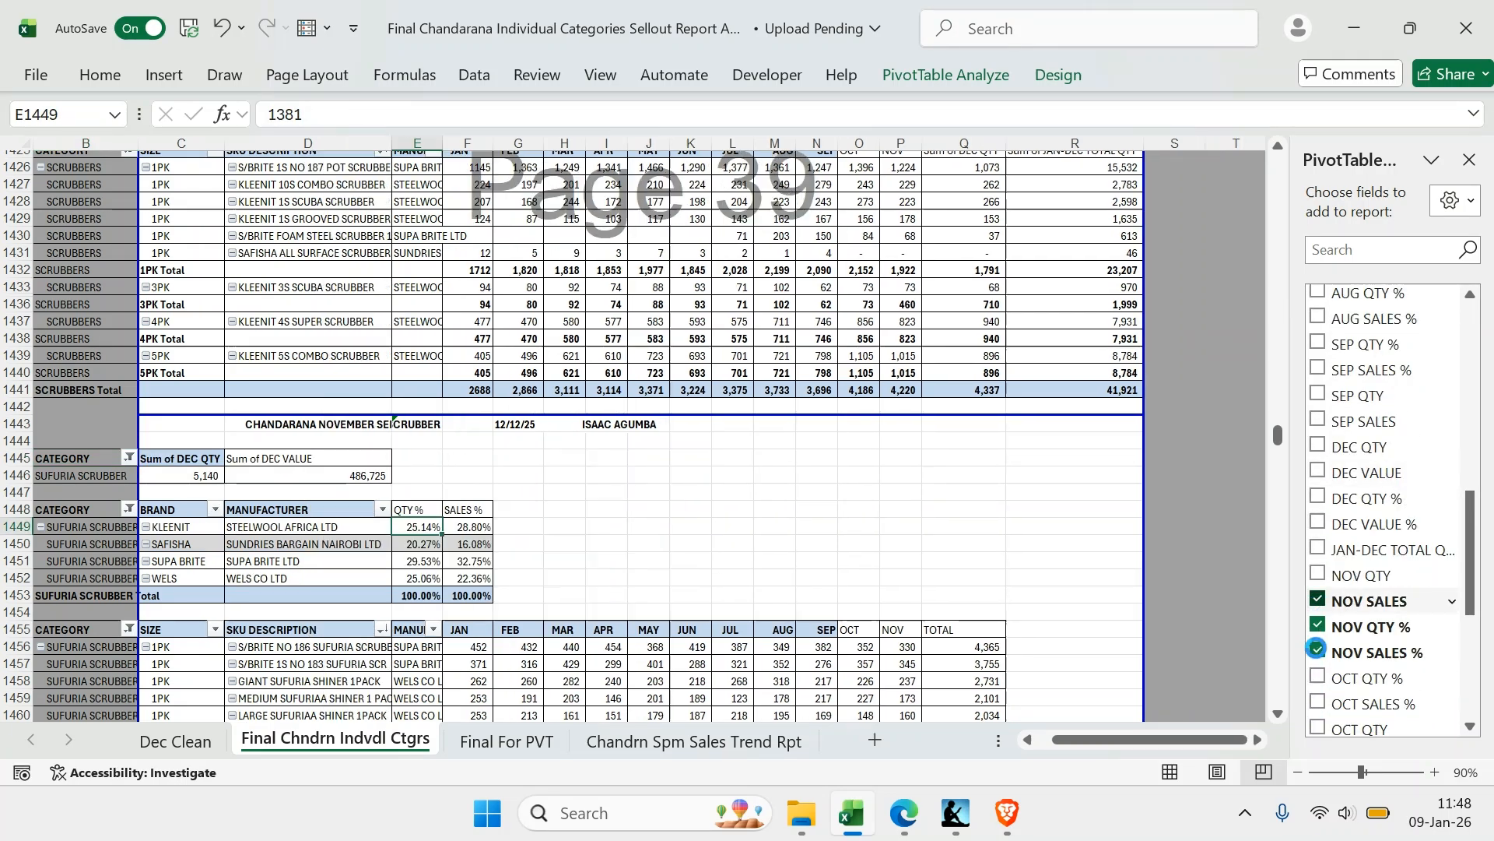
left_click(1321, 652)
Add the DEC QTY, DEC VALUE, DEC QTY % and DEC VALUE % fields to the SUFURIA SCRUBBER brand PivotTable
left_click(1315, 445)
left_click(1315, 472)
left_click(1317, 498)
left_click(1318, 523)
Show the DEC QTY % and DEC VALUE % fields of the SUFURIA SCRUBBER brand PivotTable as % of Grand Total
left_click(540, 543)
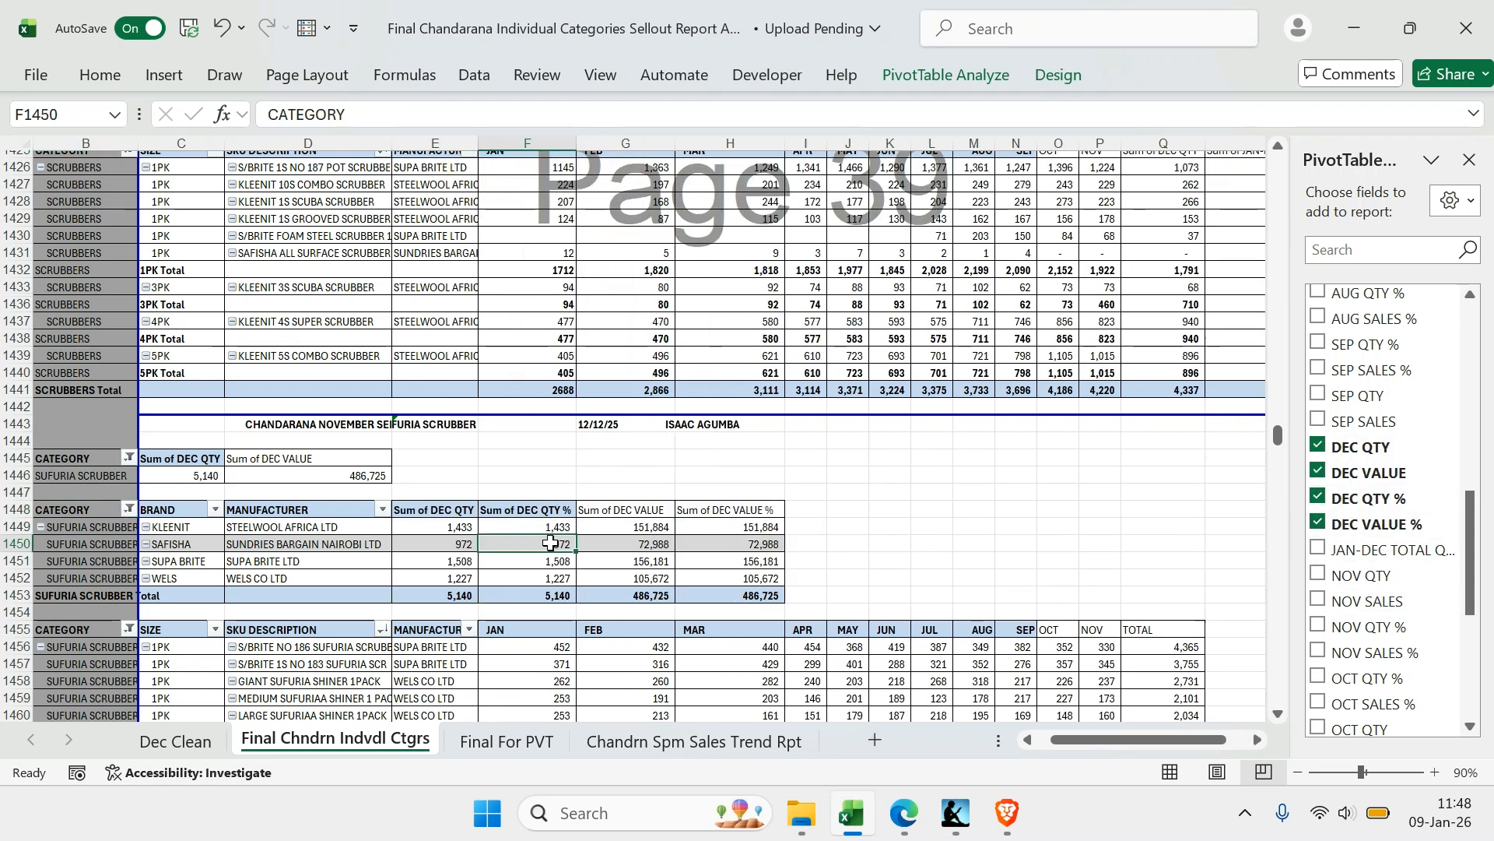
right_click(540, 543)
mouse_move(668, 448)
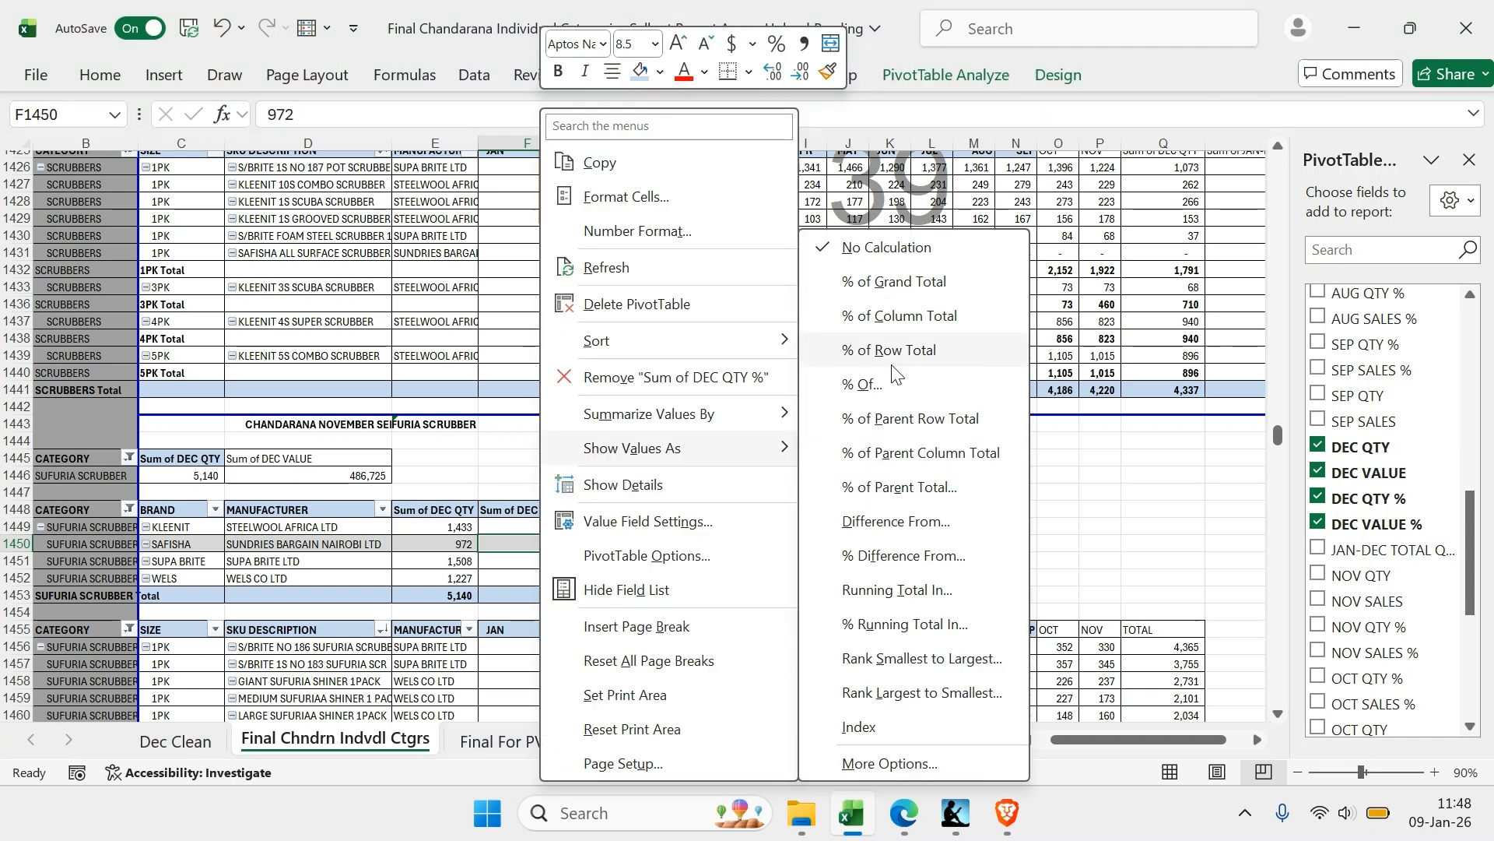
left_click(888, 301)
right_click(737, 544)
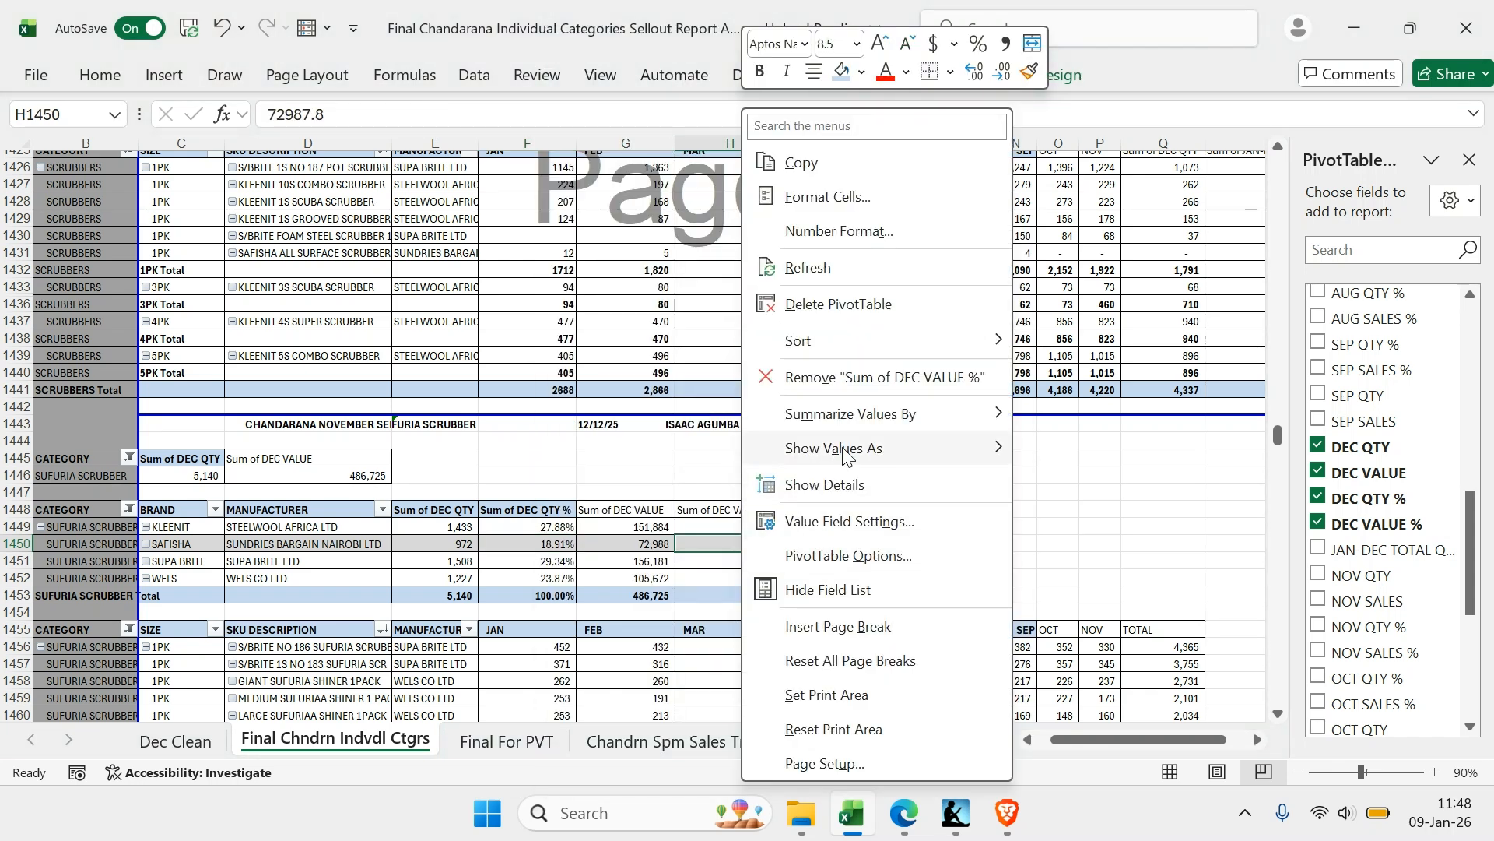
mouse_move(878, 455)
left_click(1097, 280)
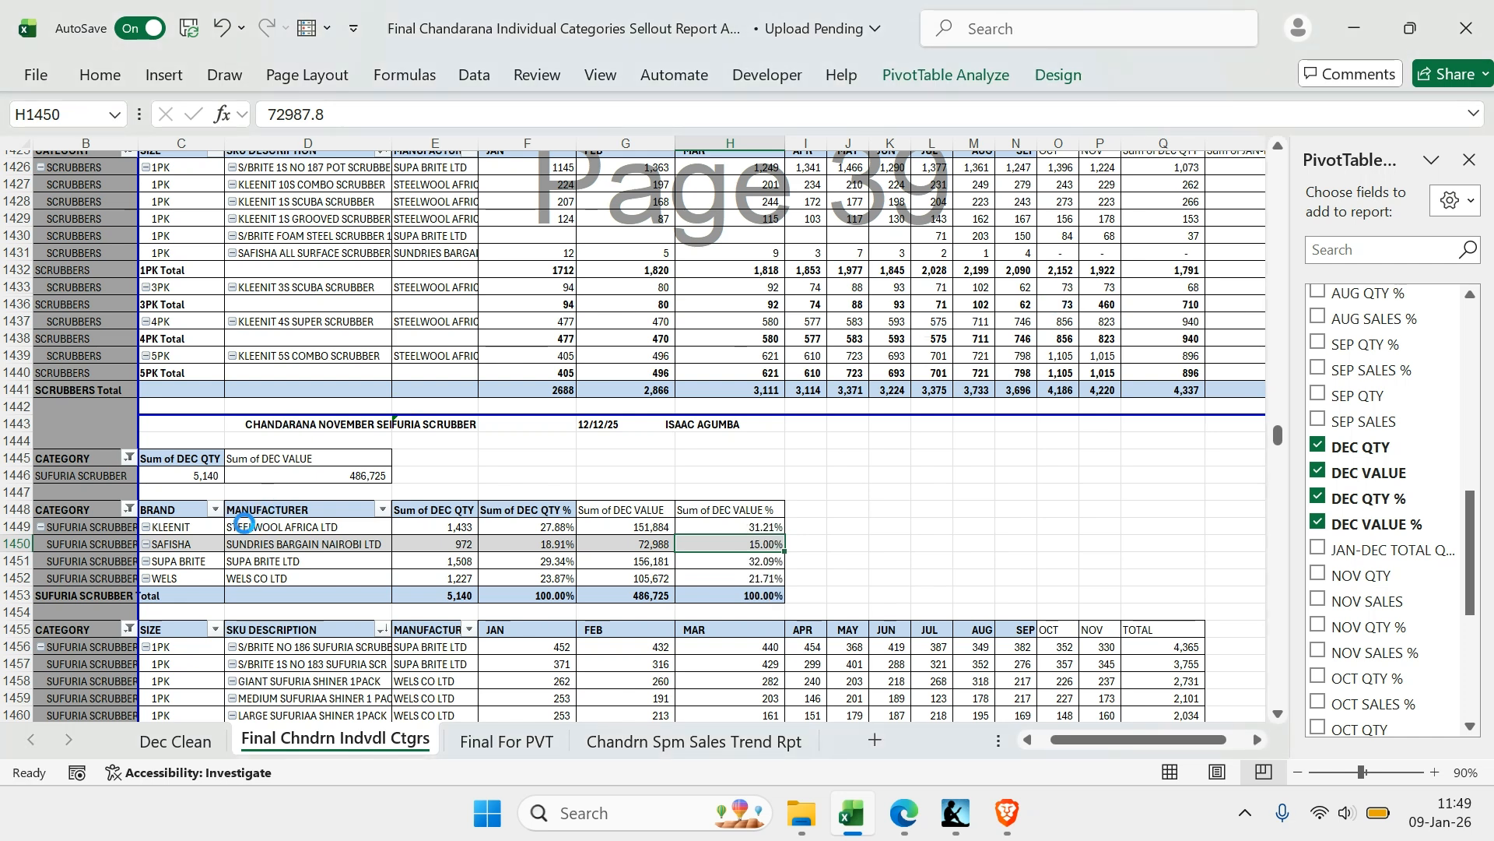
Sort the brands in the SUFURIA SCRUBBER brand PivotTable in descending order by Sum of DEC VALUE
left_click(186, 537)
right_click(186, 533)
mouse_move(330, 198)
left_click(529, 271)
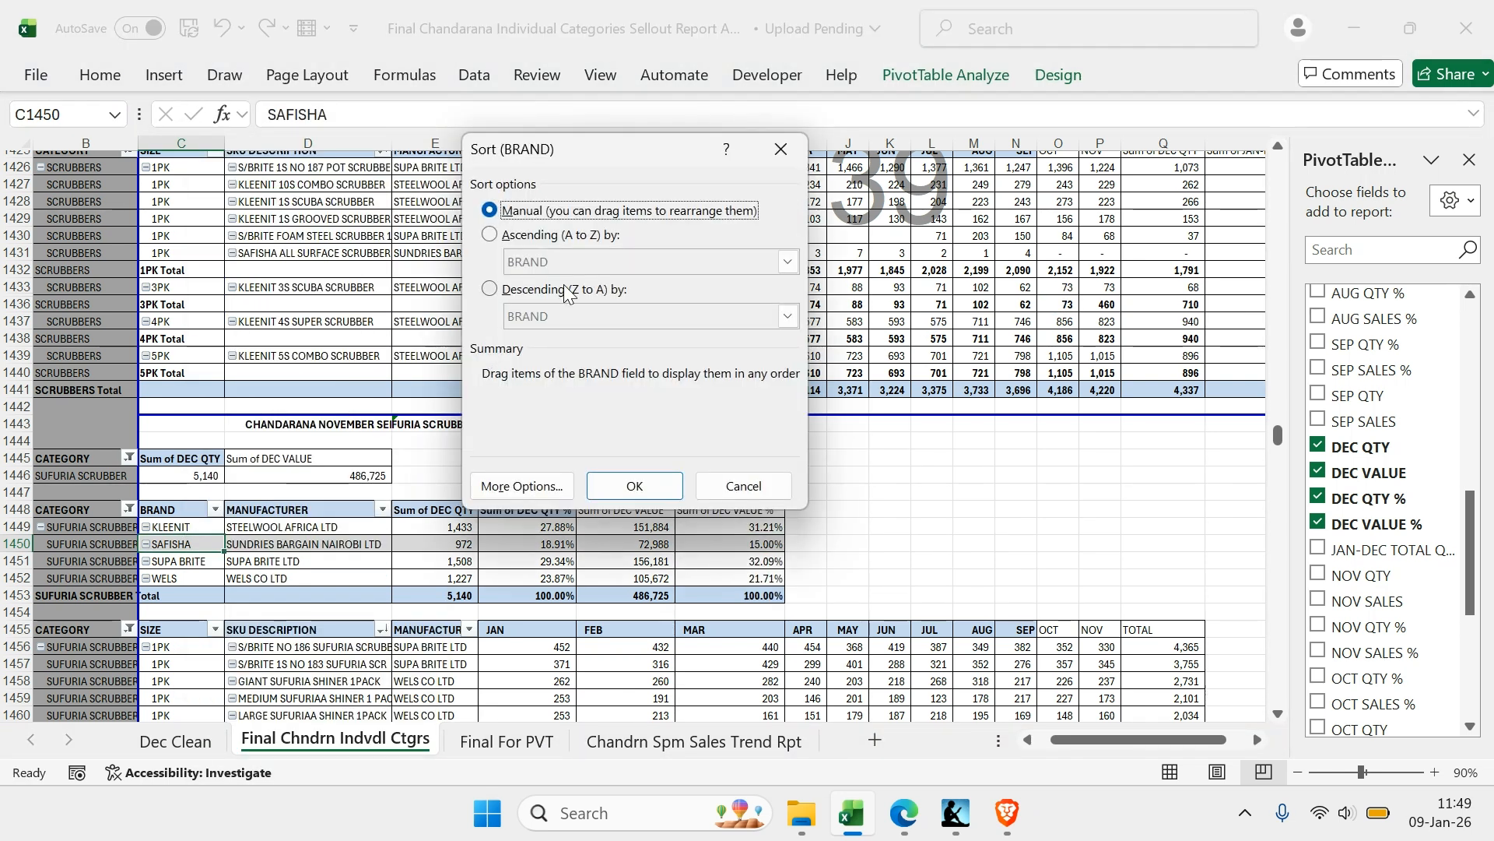
left_click(561, 290)
left_click(568, 316)
left_click(601, 387)
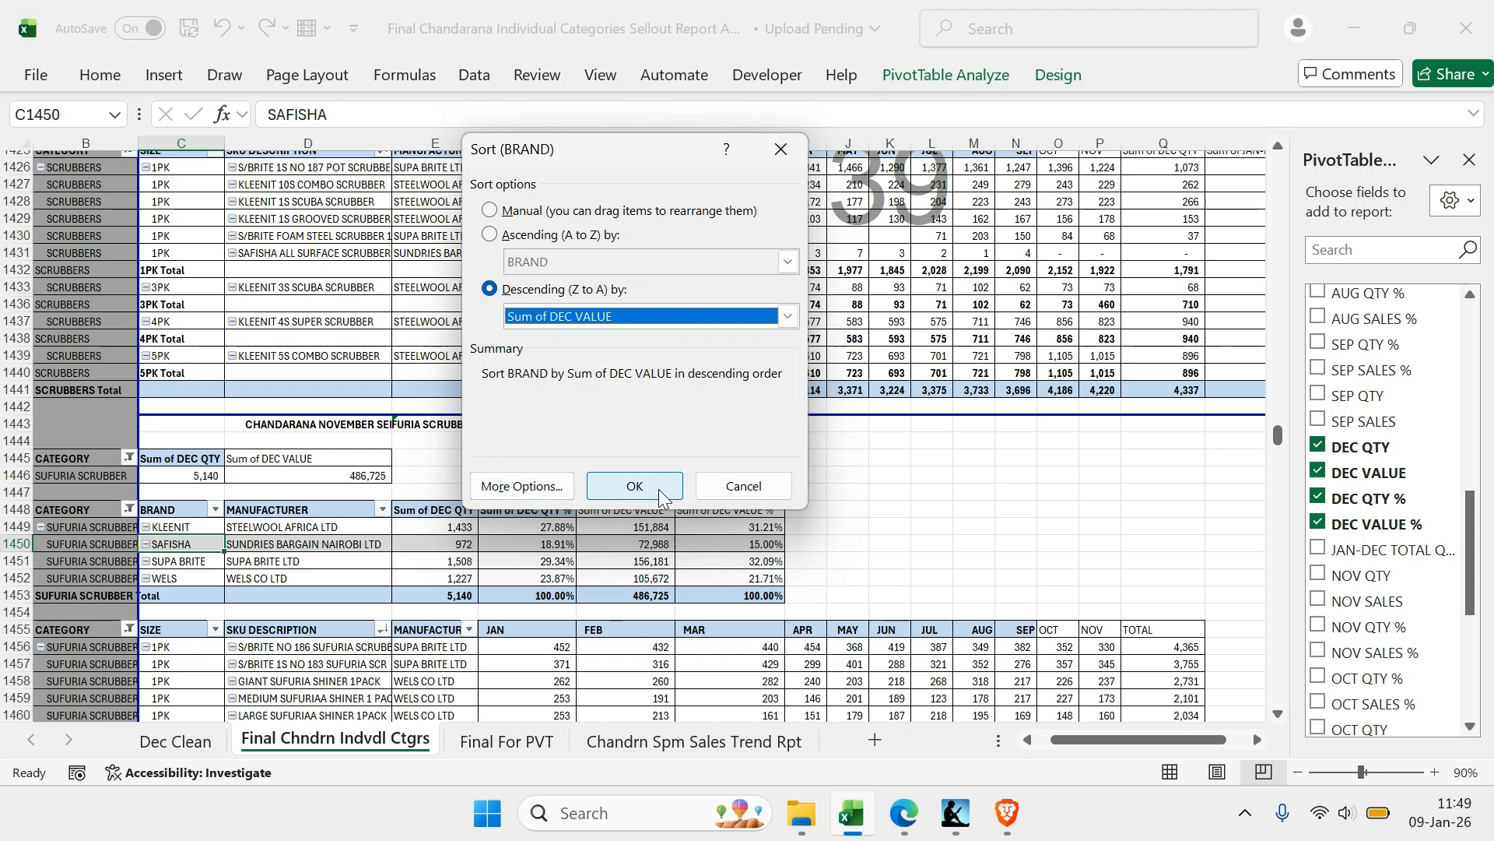
left_click(638, 483)
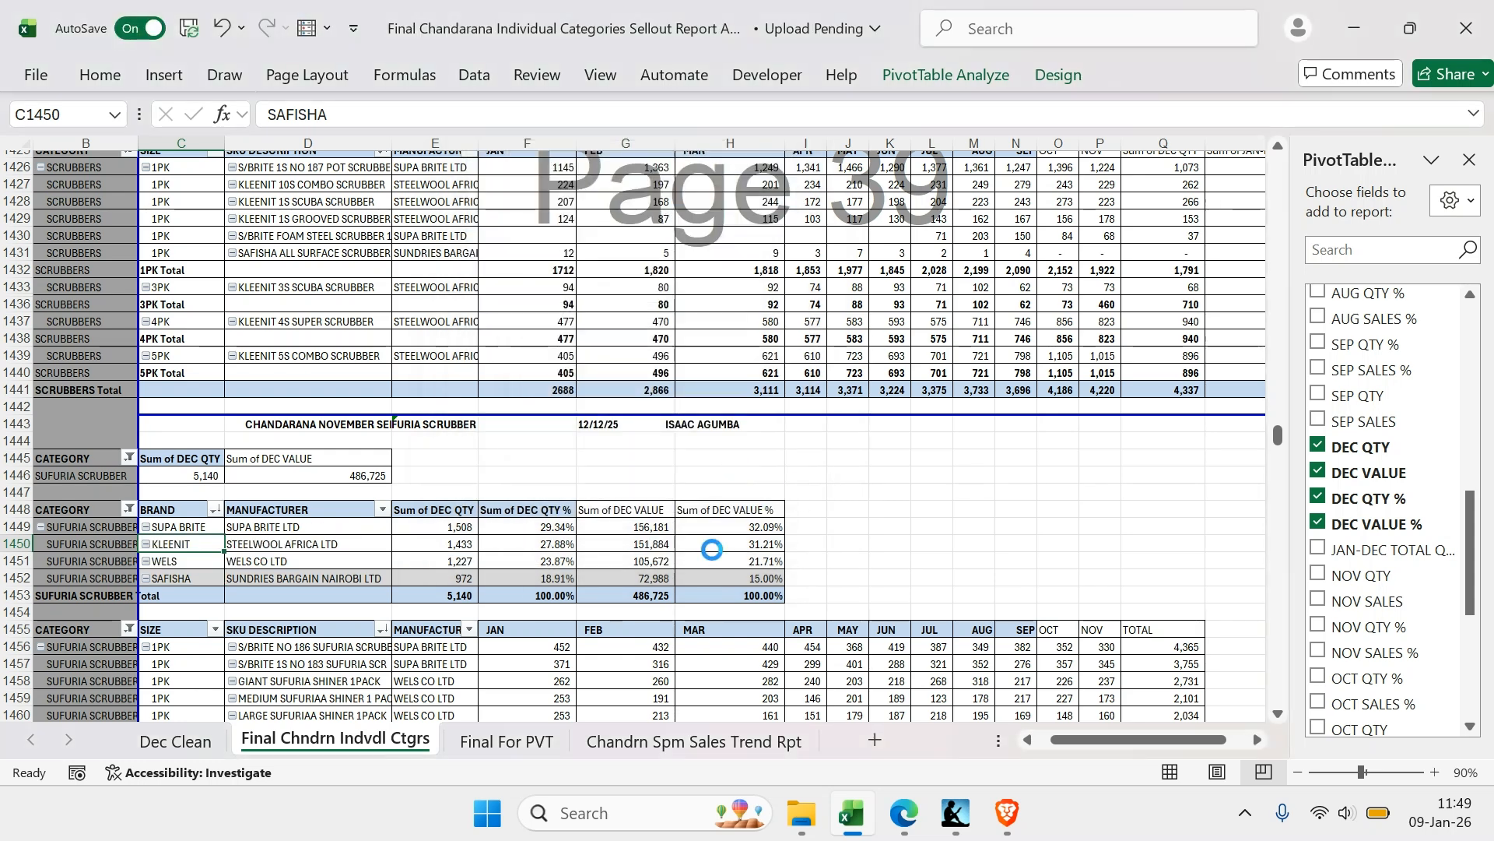
Replace the JAN-NOV total field with DEC QTY and JAN-DEC TOTAL QTY in the SUFURIA SCRUBBER SKU PivotTable
scroll(742, 516, "down", 3)
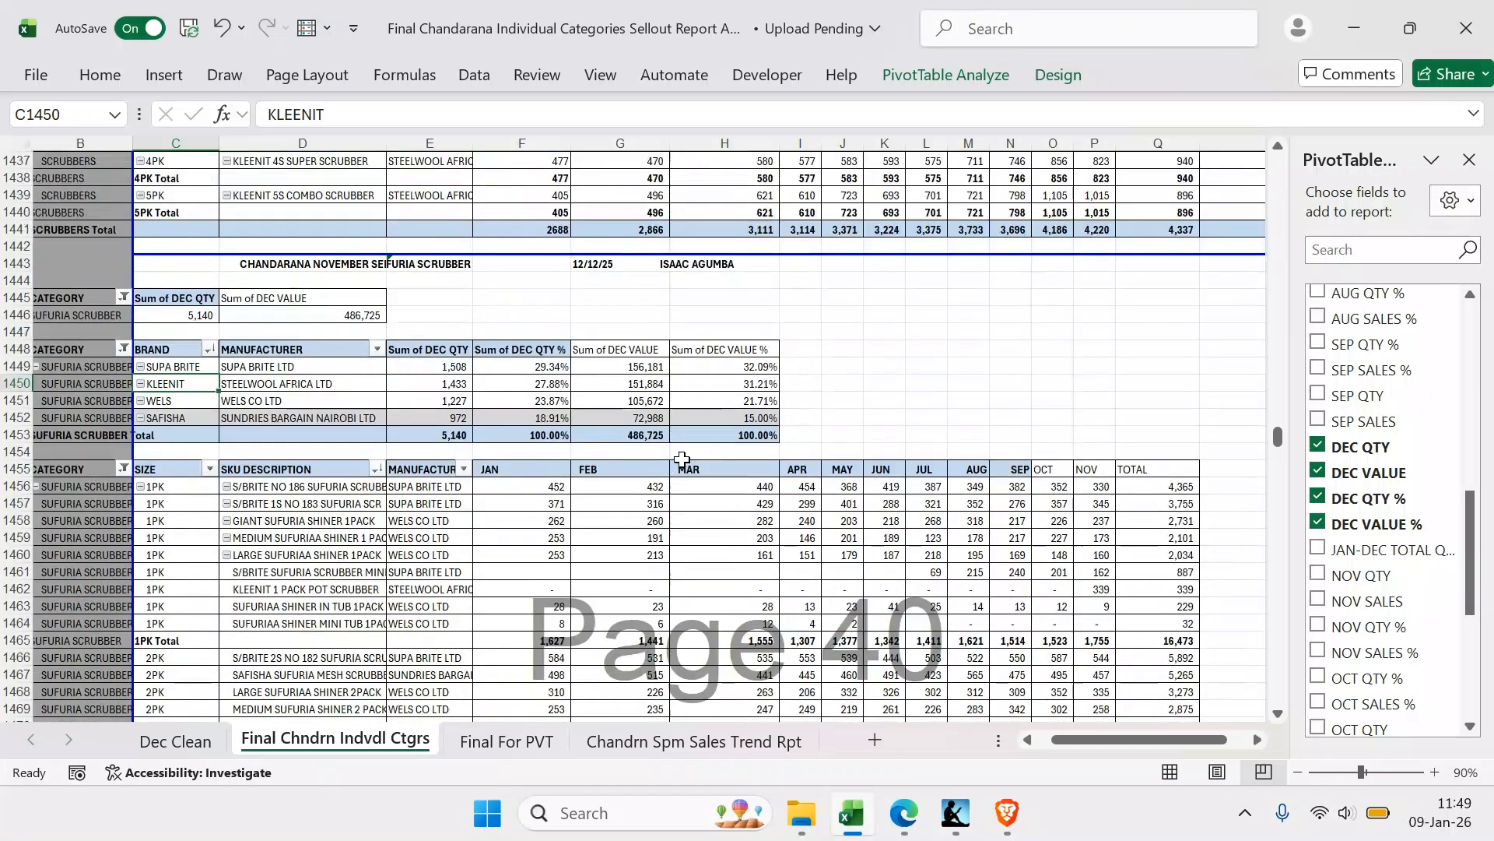
left_click(747, 537)
scroll(1394, 477, "down", 10)
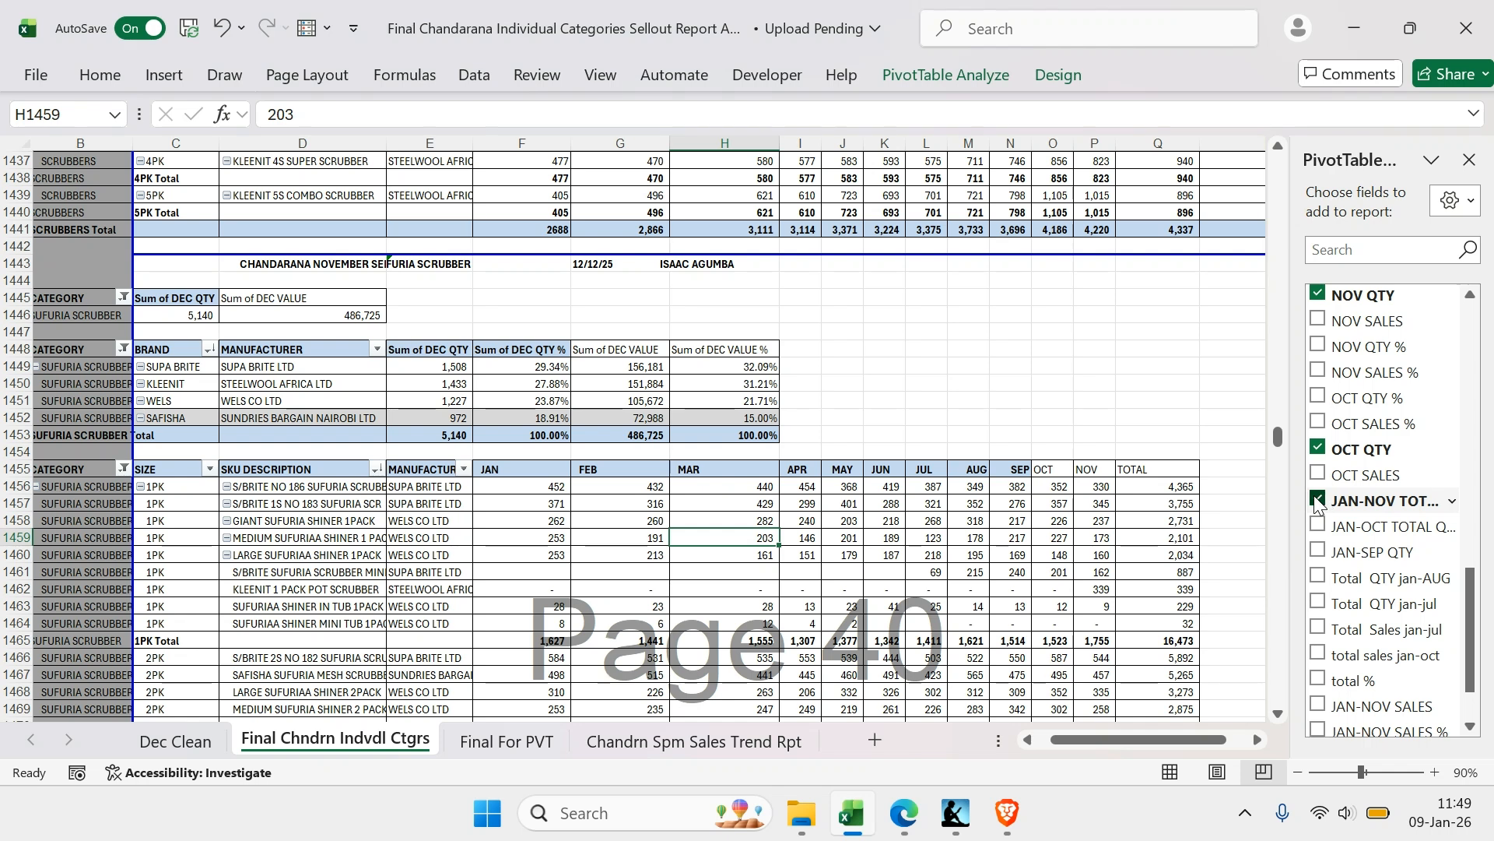
left_click(1340, 504)
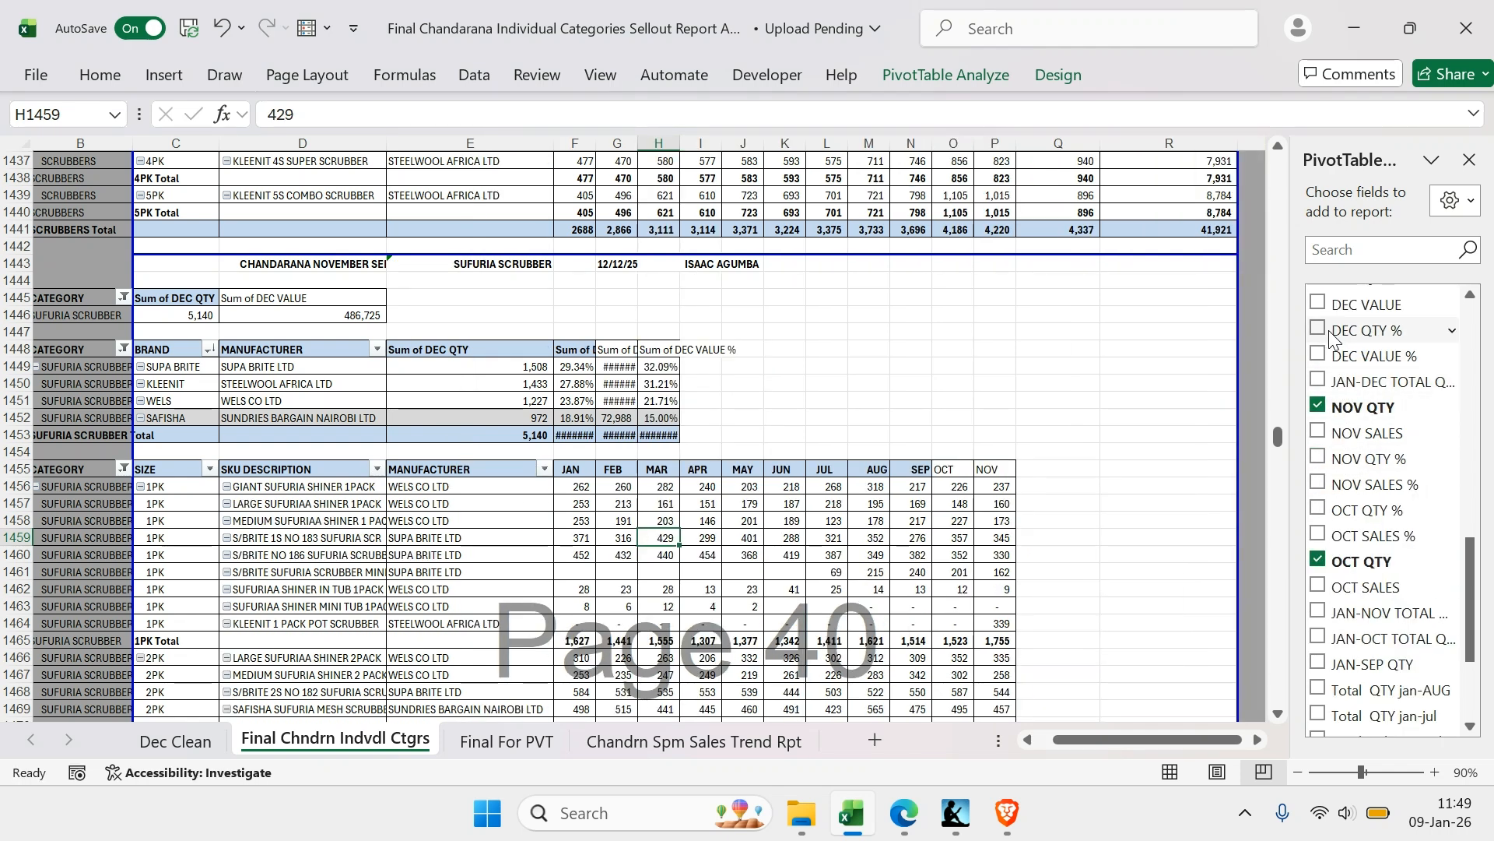
scroll(1331, 389, "up", 2)
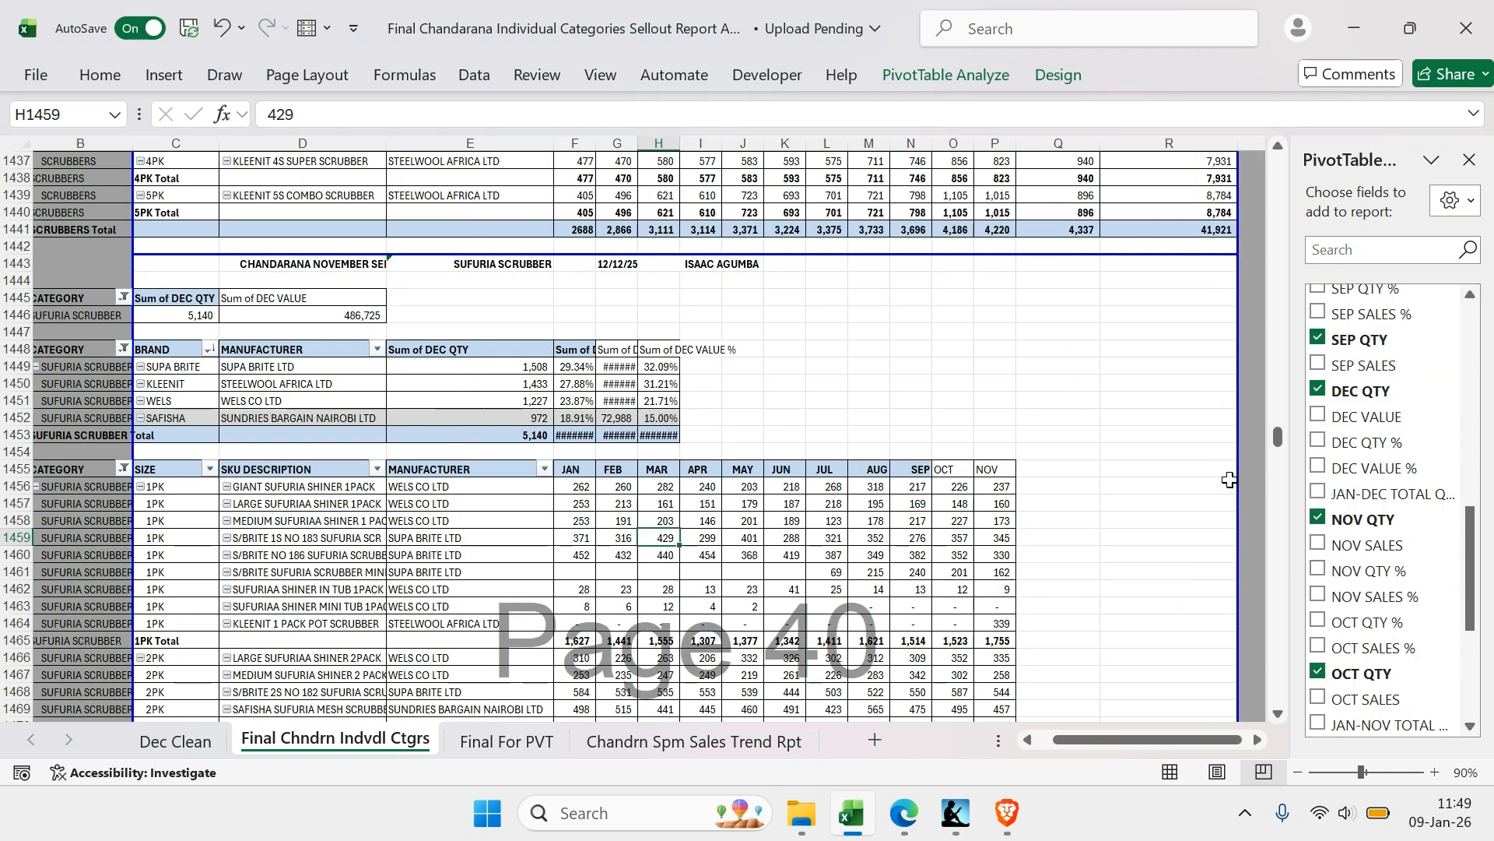
left_click(1319, 389)
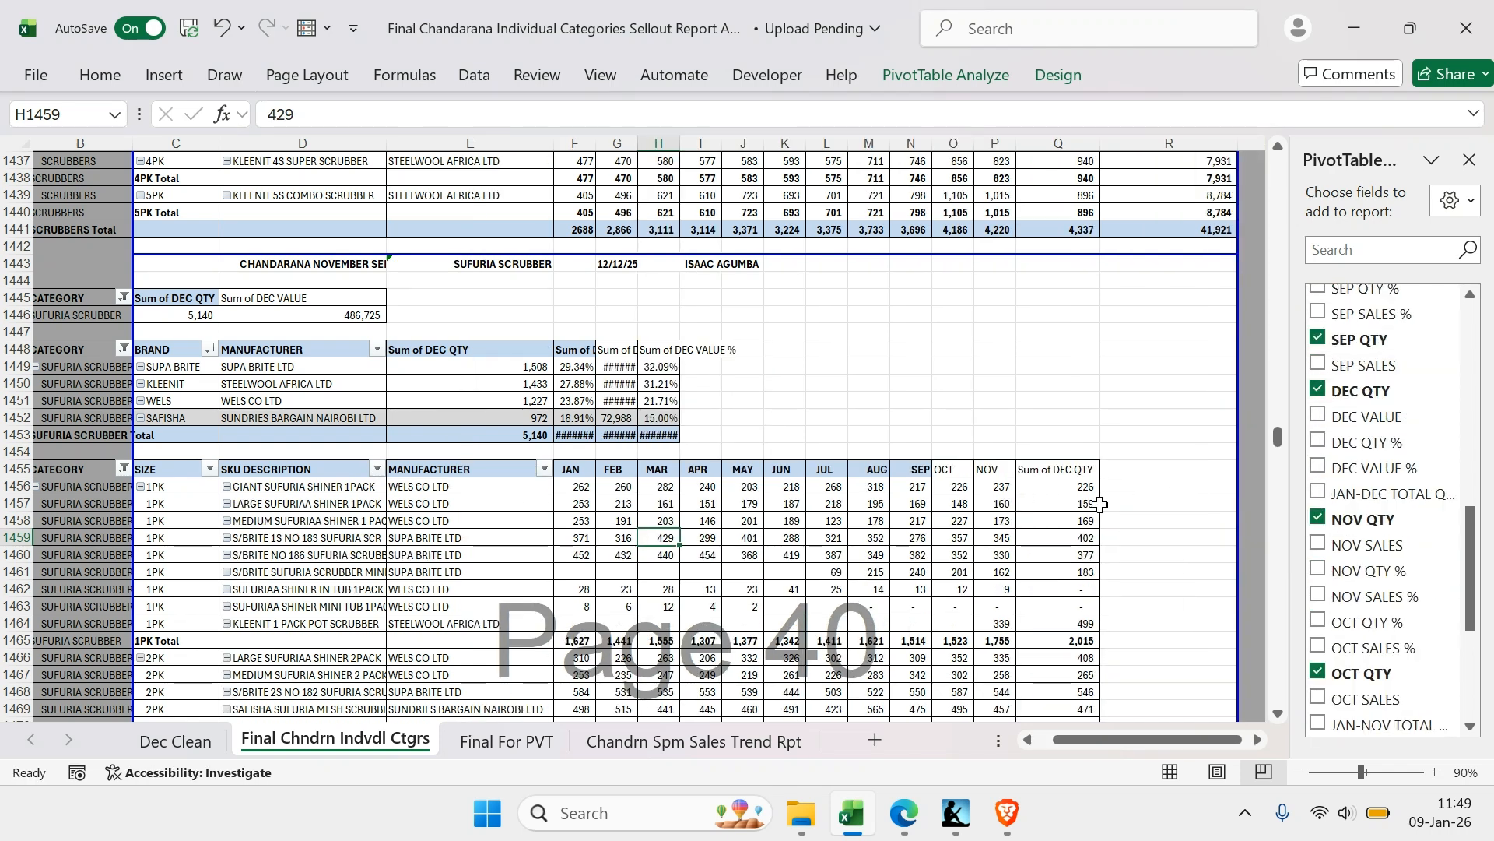
left_click(1319, 493)
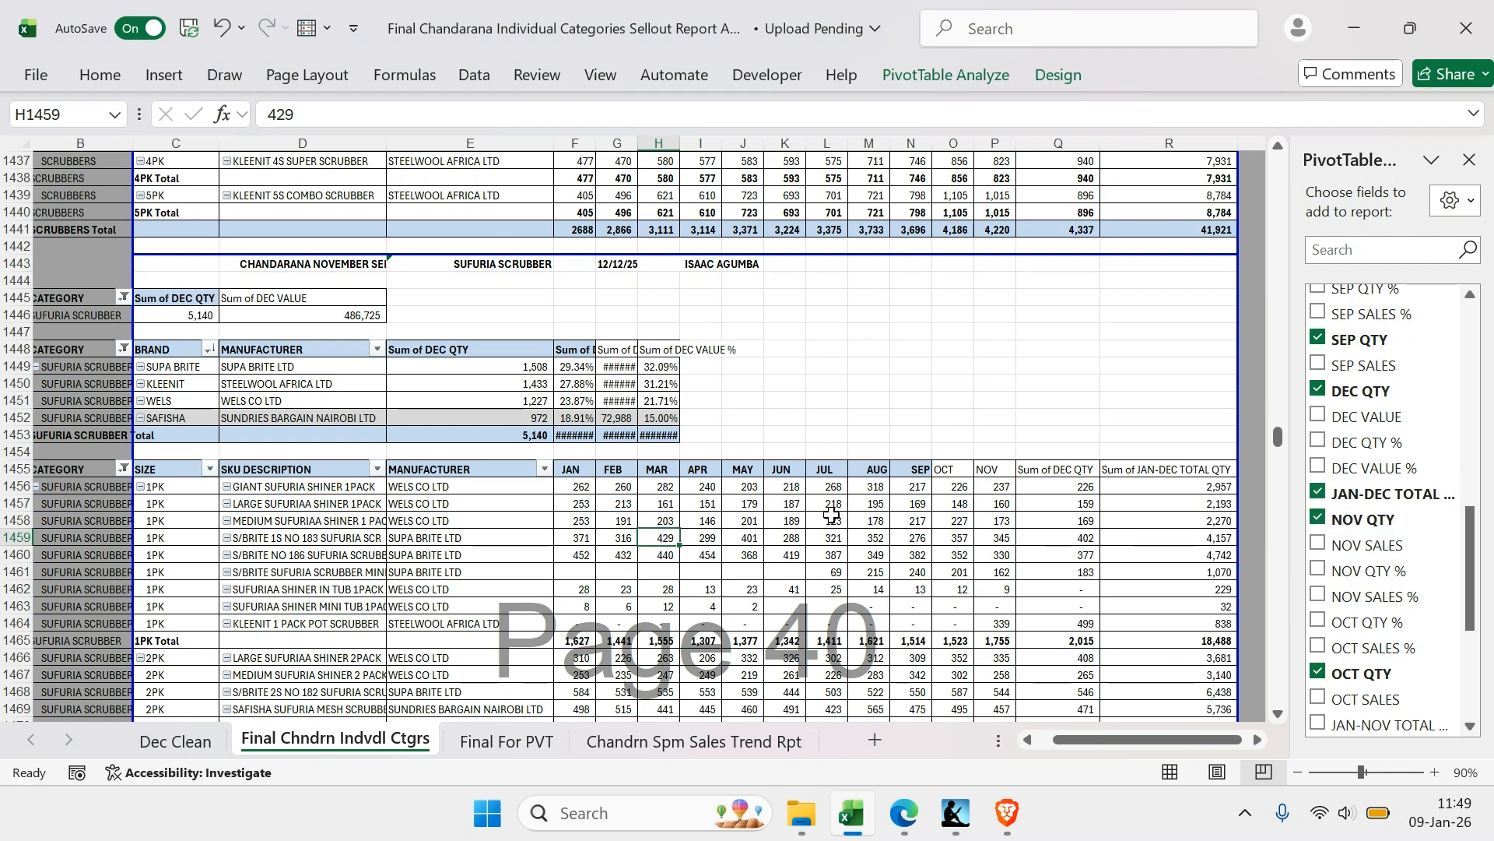
Sort the SKU descriptions in the SUFURIA SCRUBBER SKU PivotTable in descending order by JAN-DEC TOTAL QTY and select the JAN to DEC grand totals
scroll(895, 506, "down", 6)
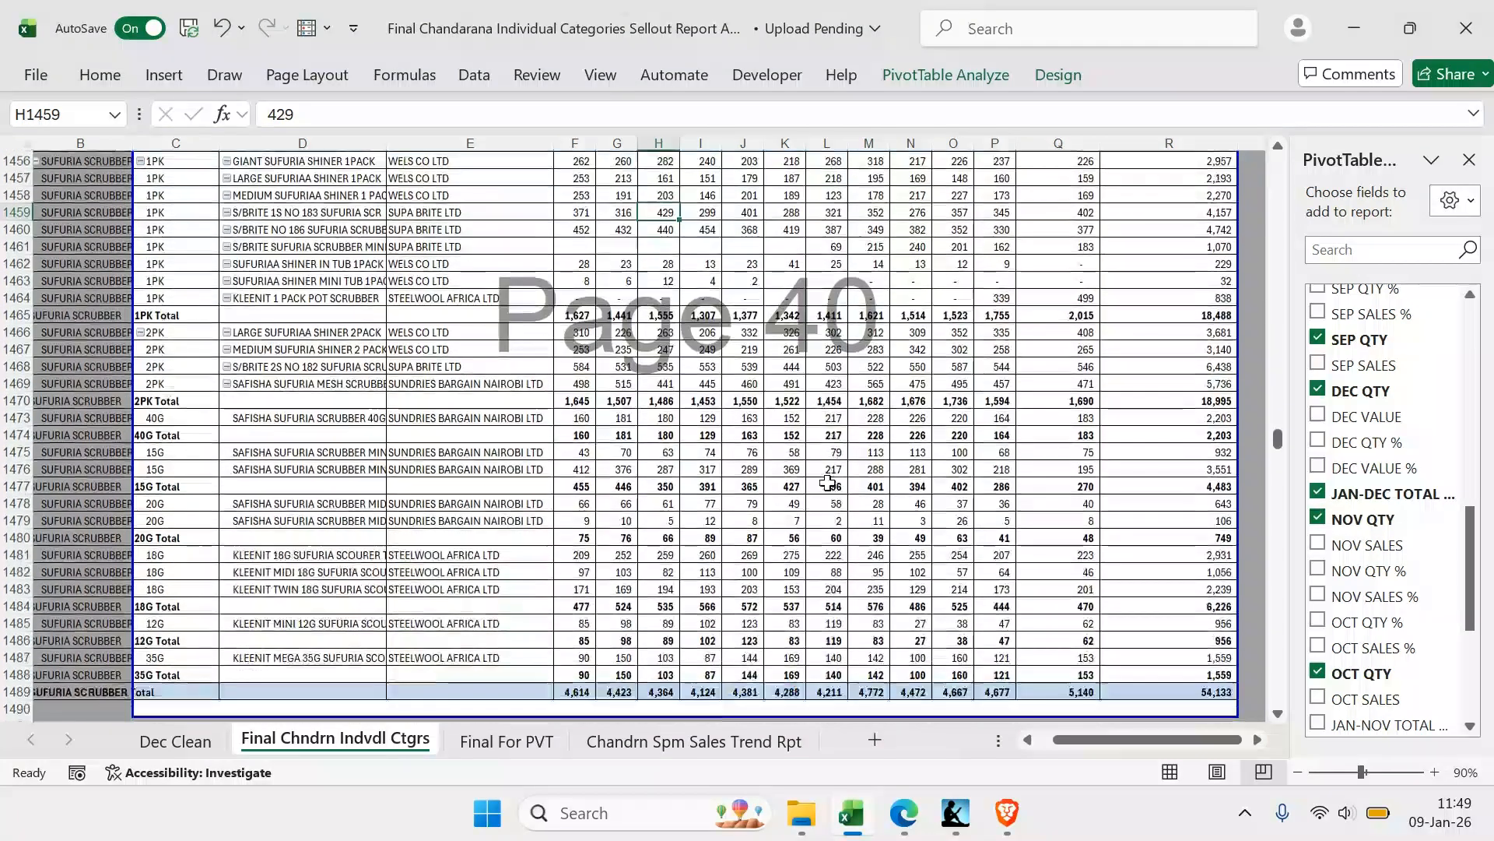
right_click(375, 280)
mouse_move(406, 303)
left_click(607, 367)
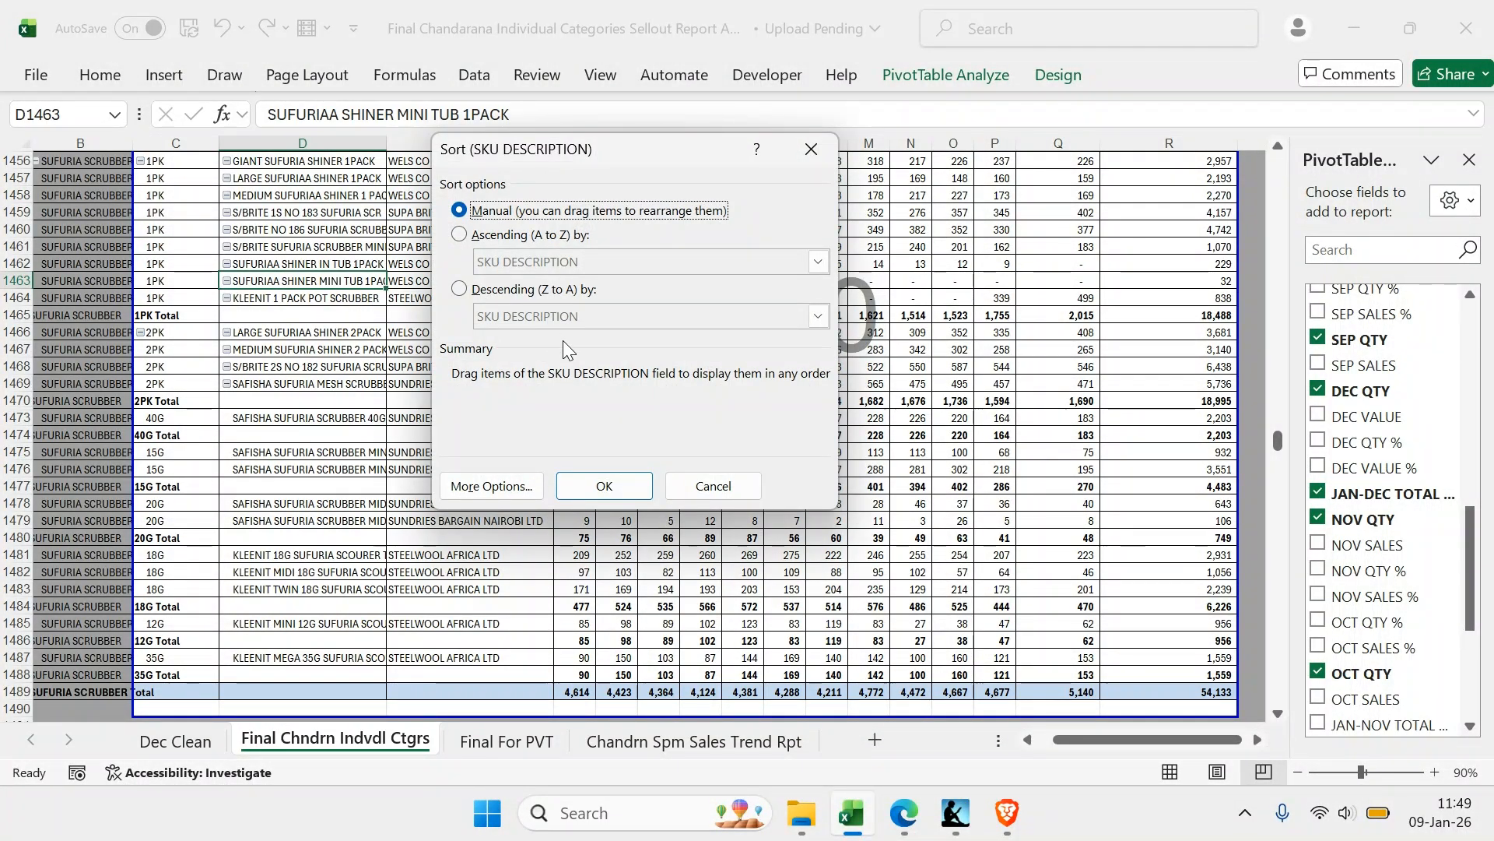
left_click(515, 291)
left_click(515, 318)
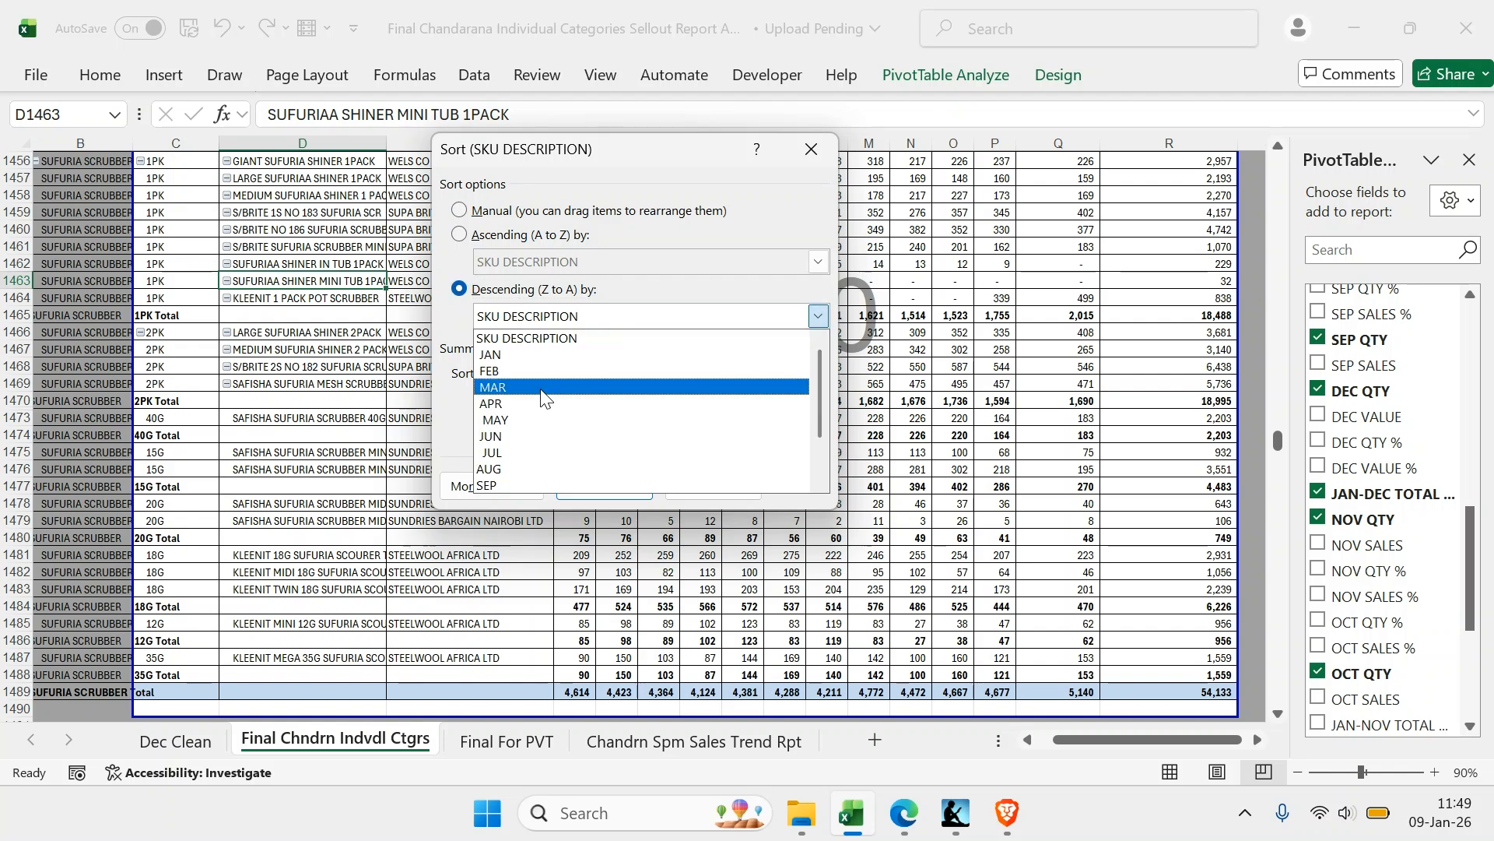
left_click(557, 481)
left_click(589, 489)
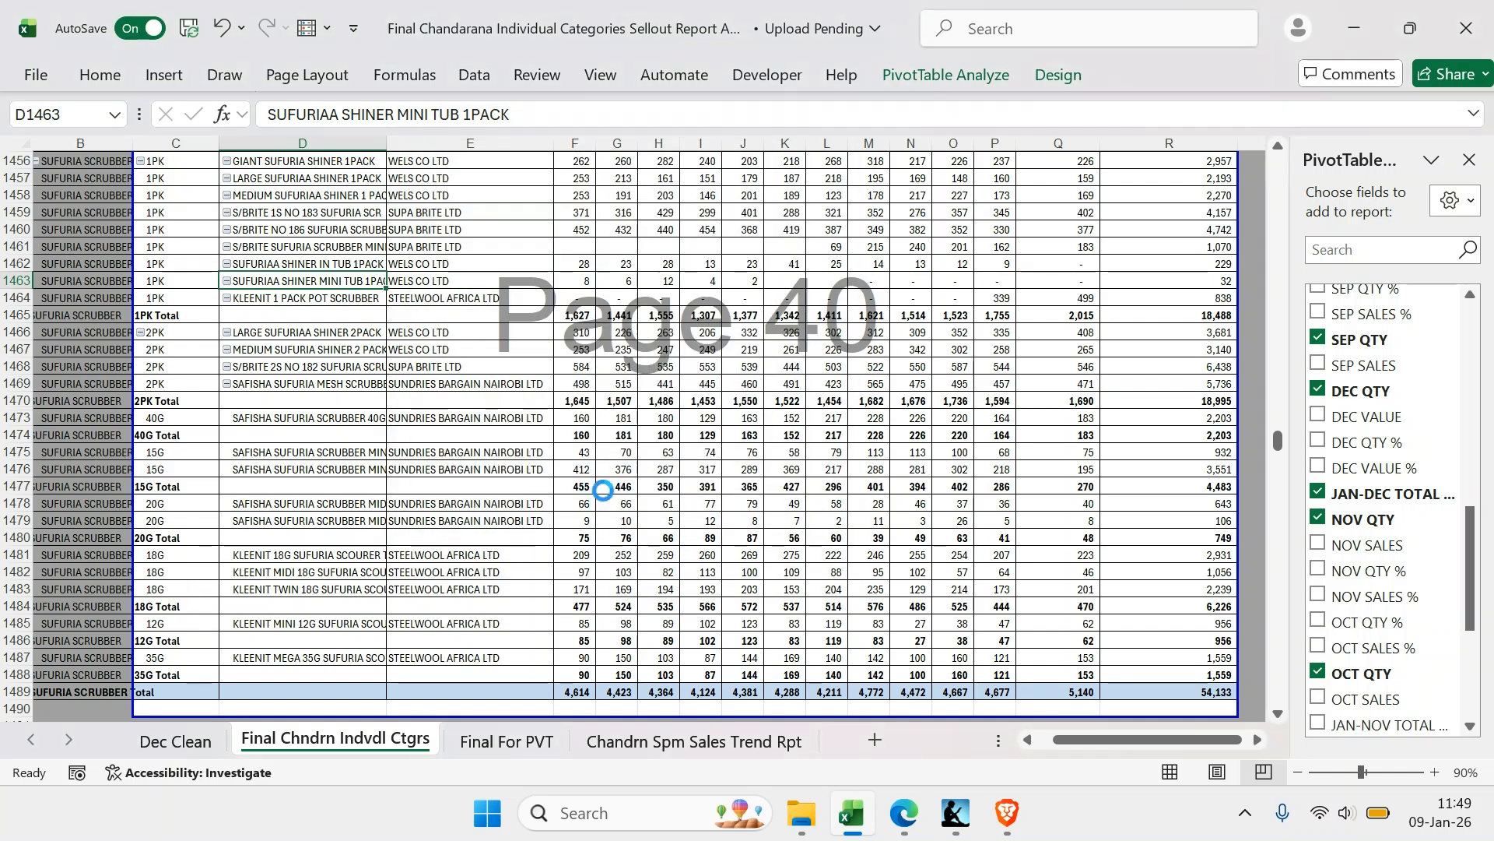
left_click_drag(577, 693, 1082, 692)
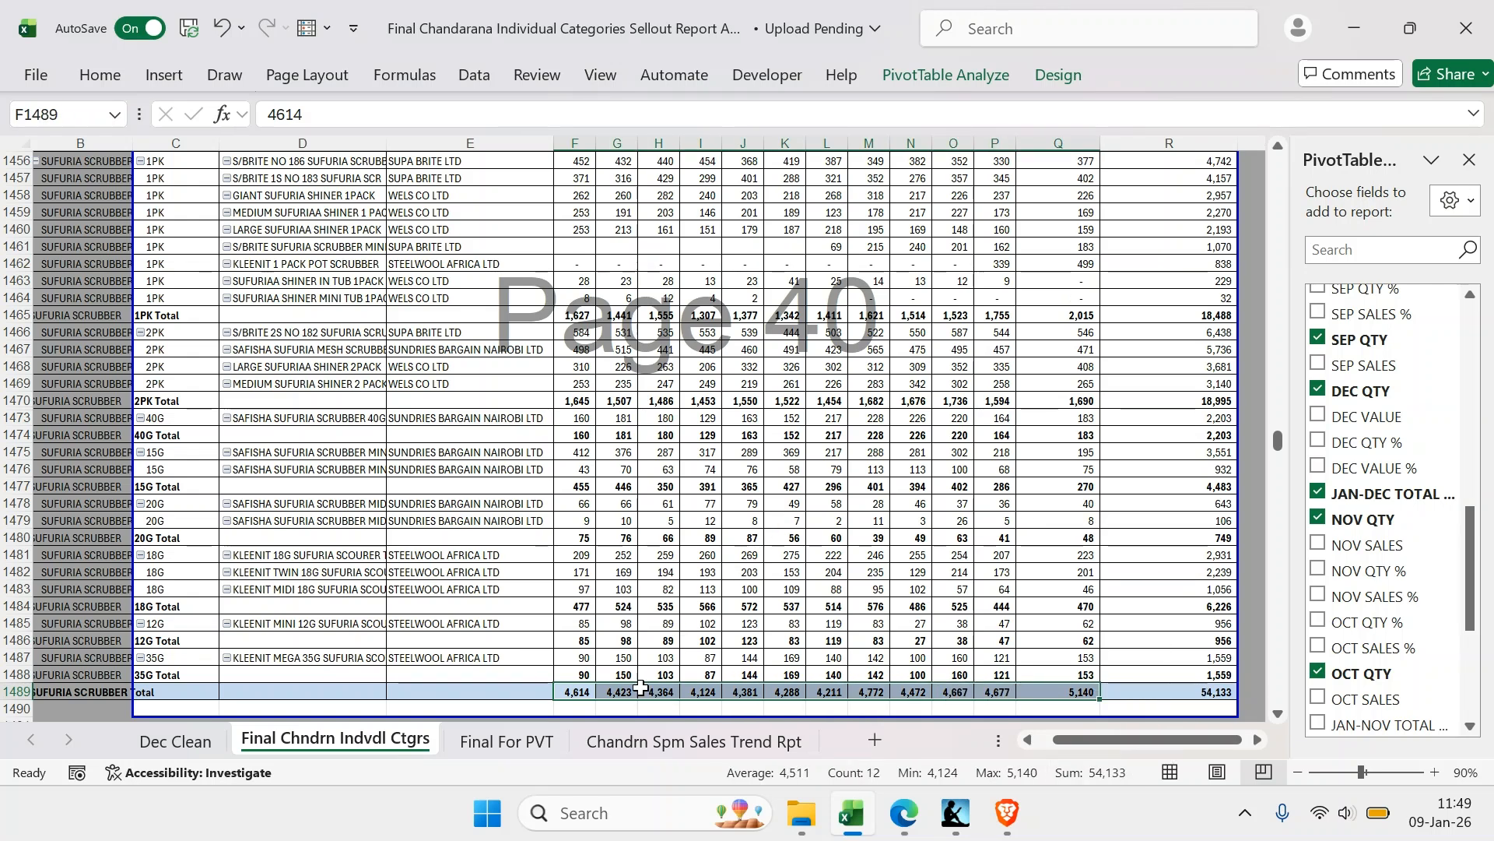
Examine the monthly manufacturer sales and the included PivotTable fields on the Chandrn Spm Sales Trend Rpt sheet
left_click(662, 739)
scroll(1012, 361, "up", 15)
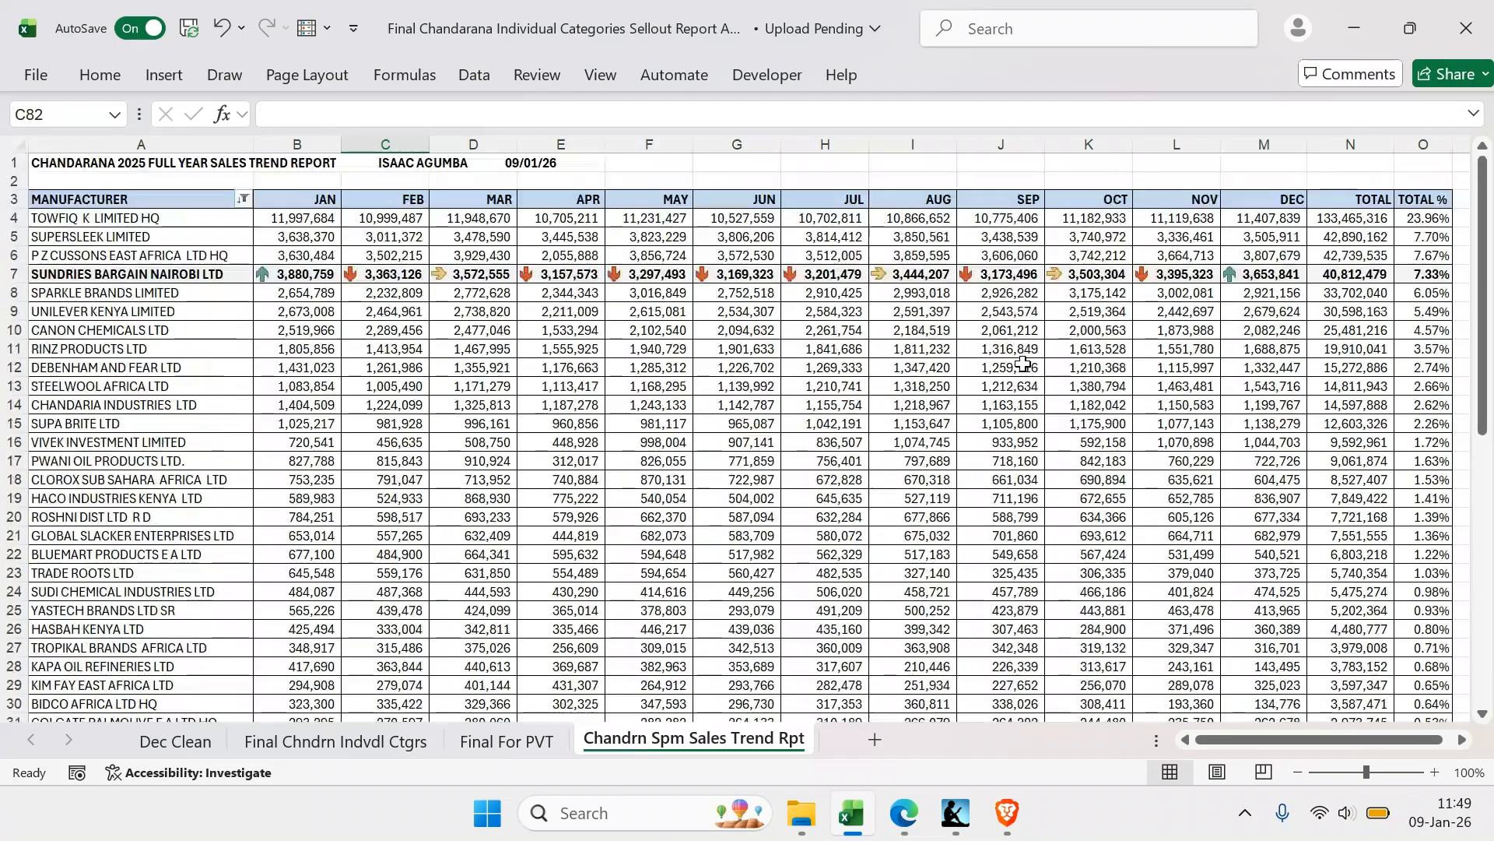
scroll(1246, 381, "right", 2)
scroll(1246, 382, "left", 2)
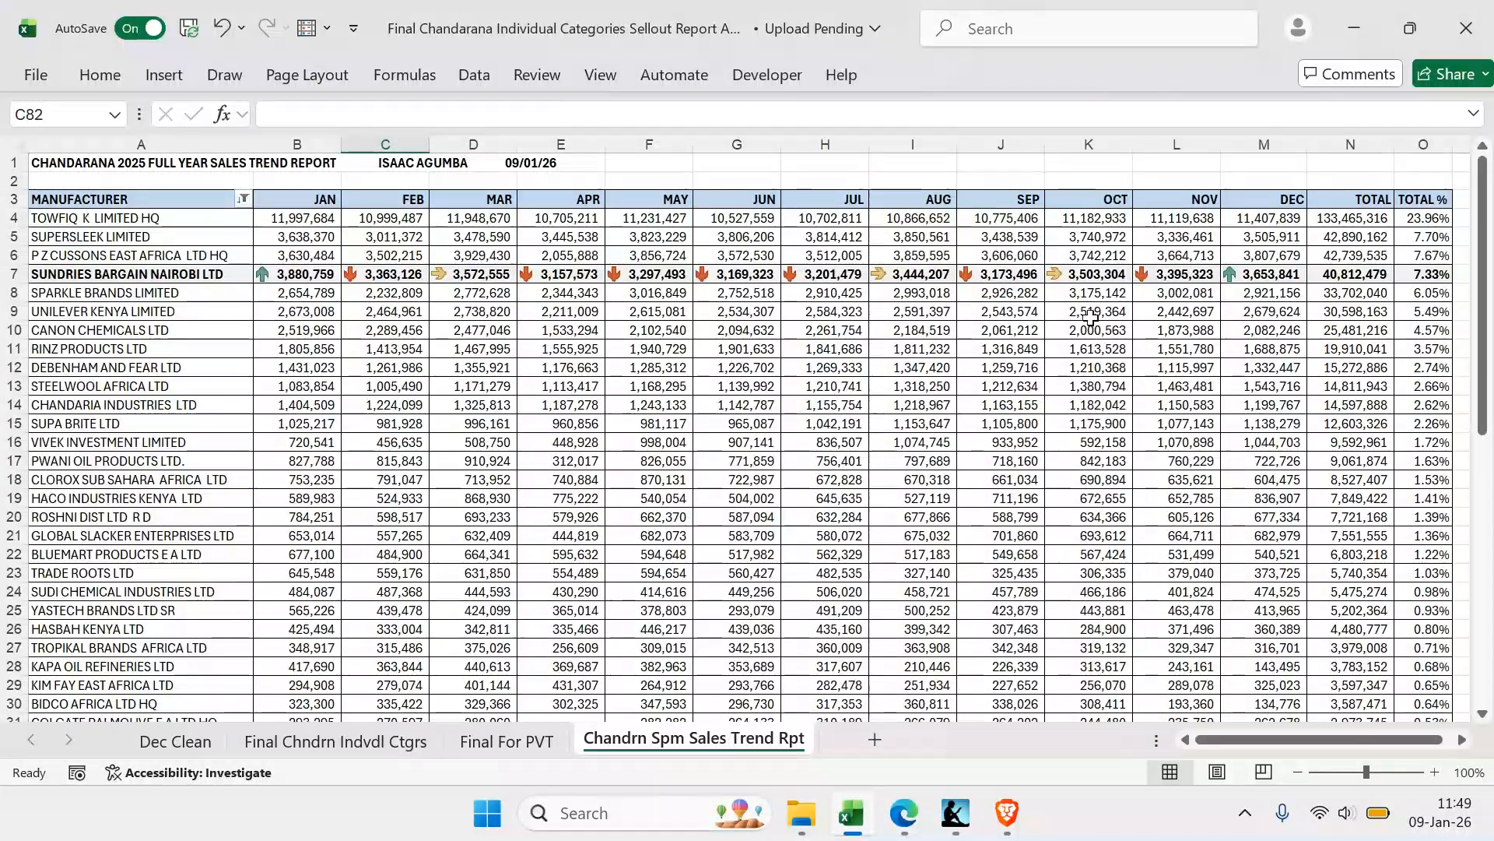
scroll(1238, 294, "right", 2)
left_click(1218, 237)
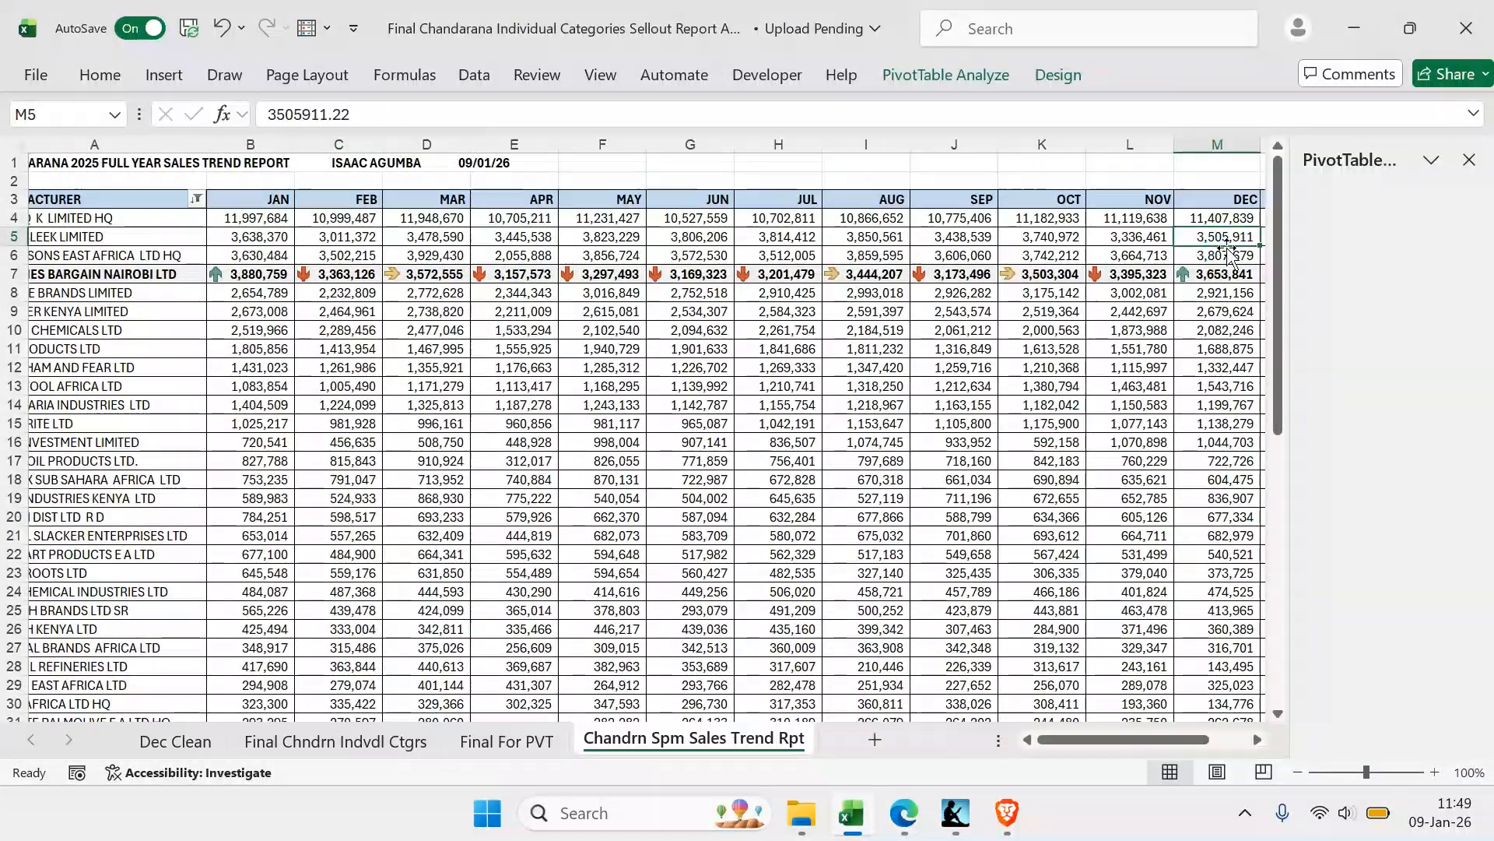
scroll(1224, 253, "right", 1)
scroll(1384, 498, "down", 10)
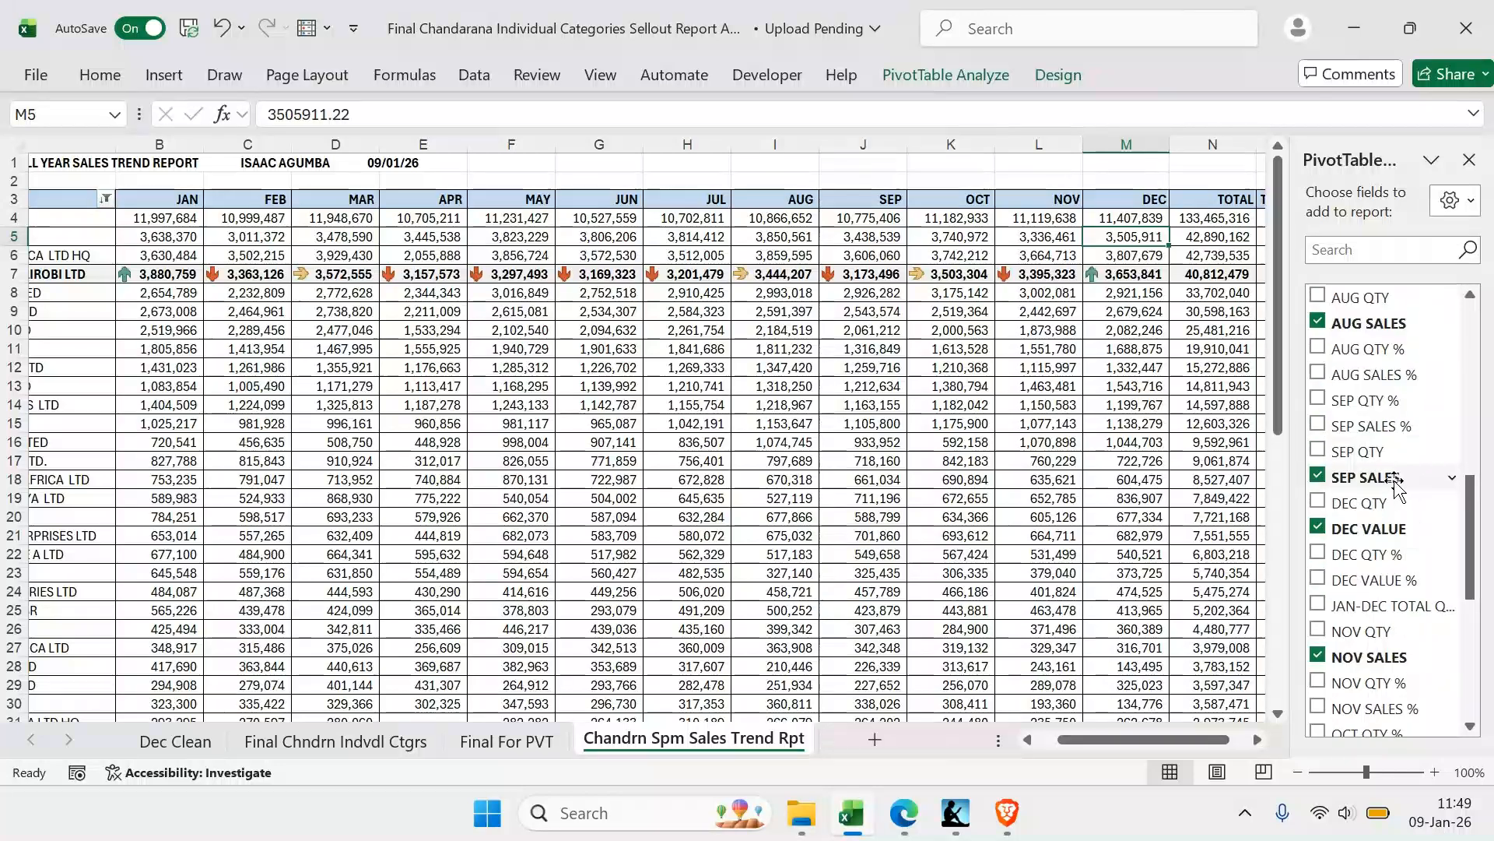
scroll(1012, 234, "right", 2)
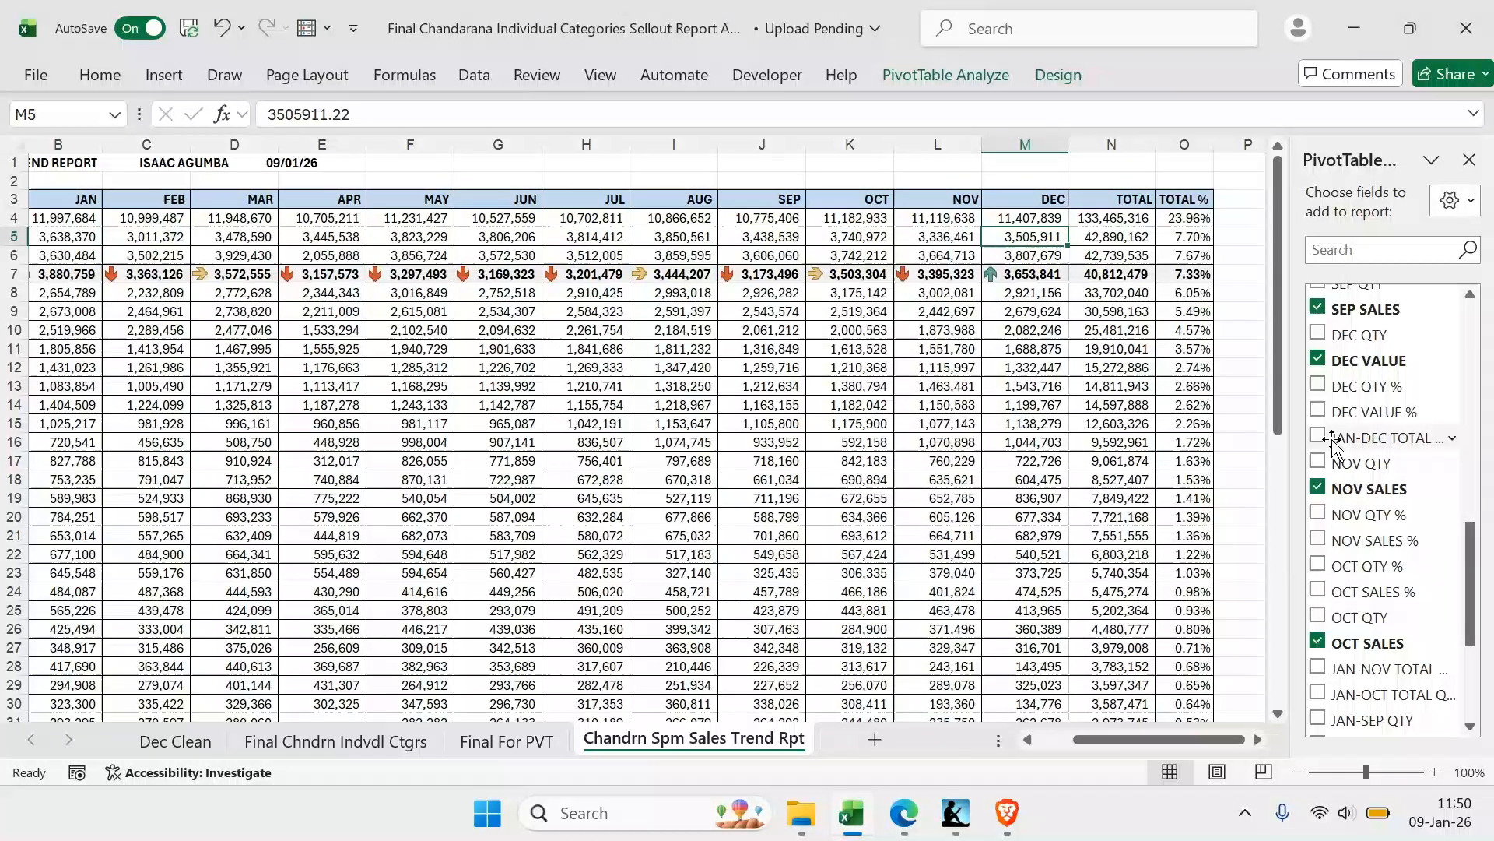
Start a calculated field named JAN-DEC TOTAL in the sales trend PivotTable and clear its default formula value
left_click(1132, 253)
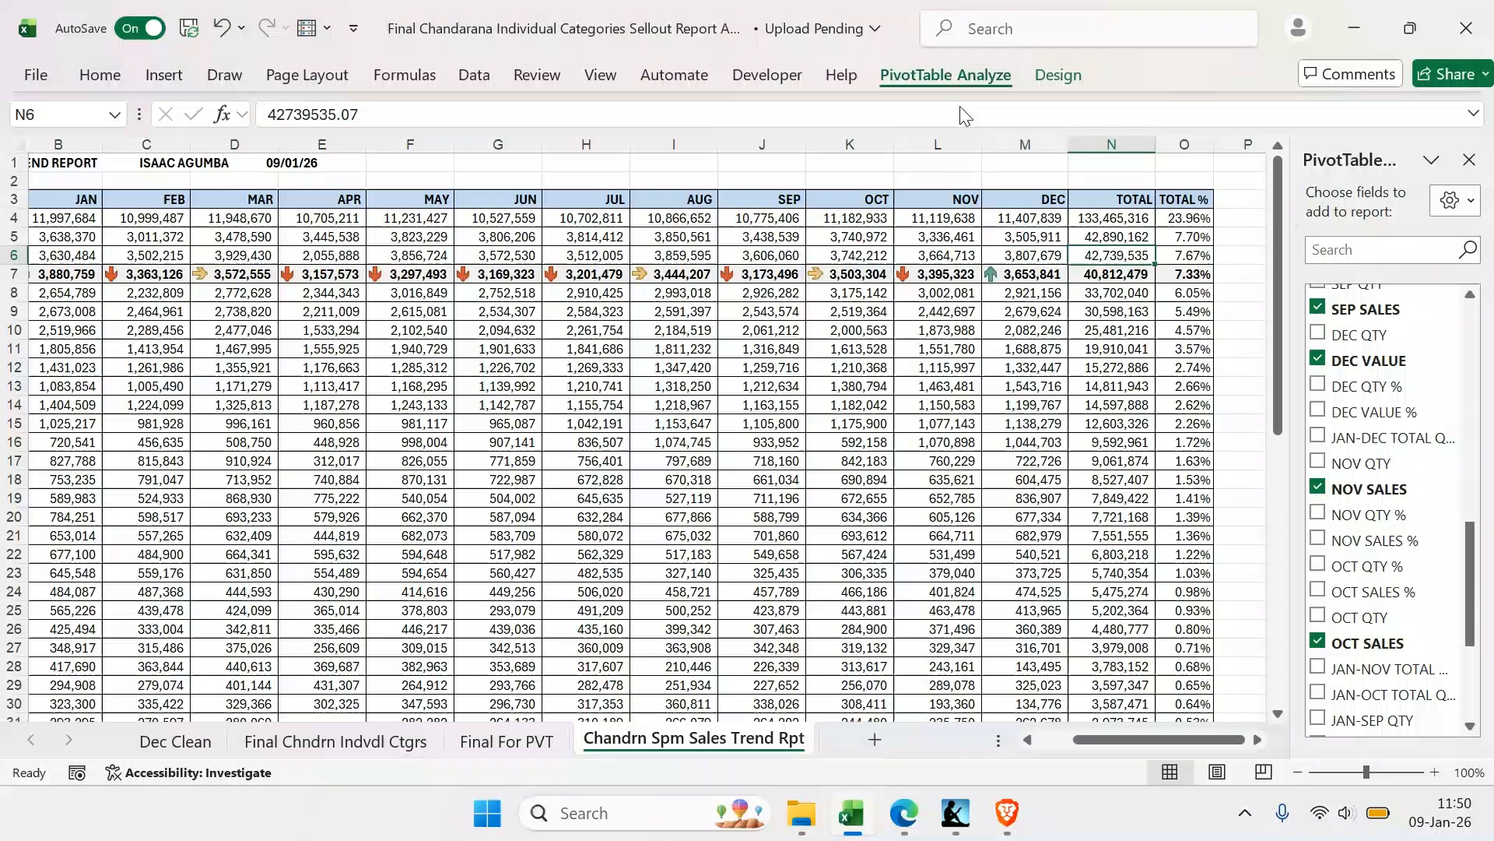
left_click(959, 108)
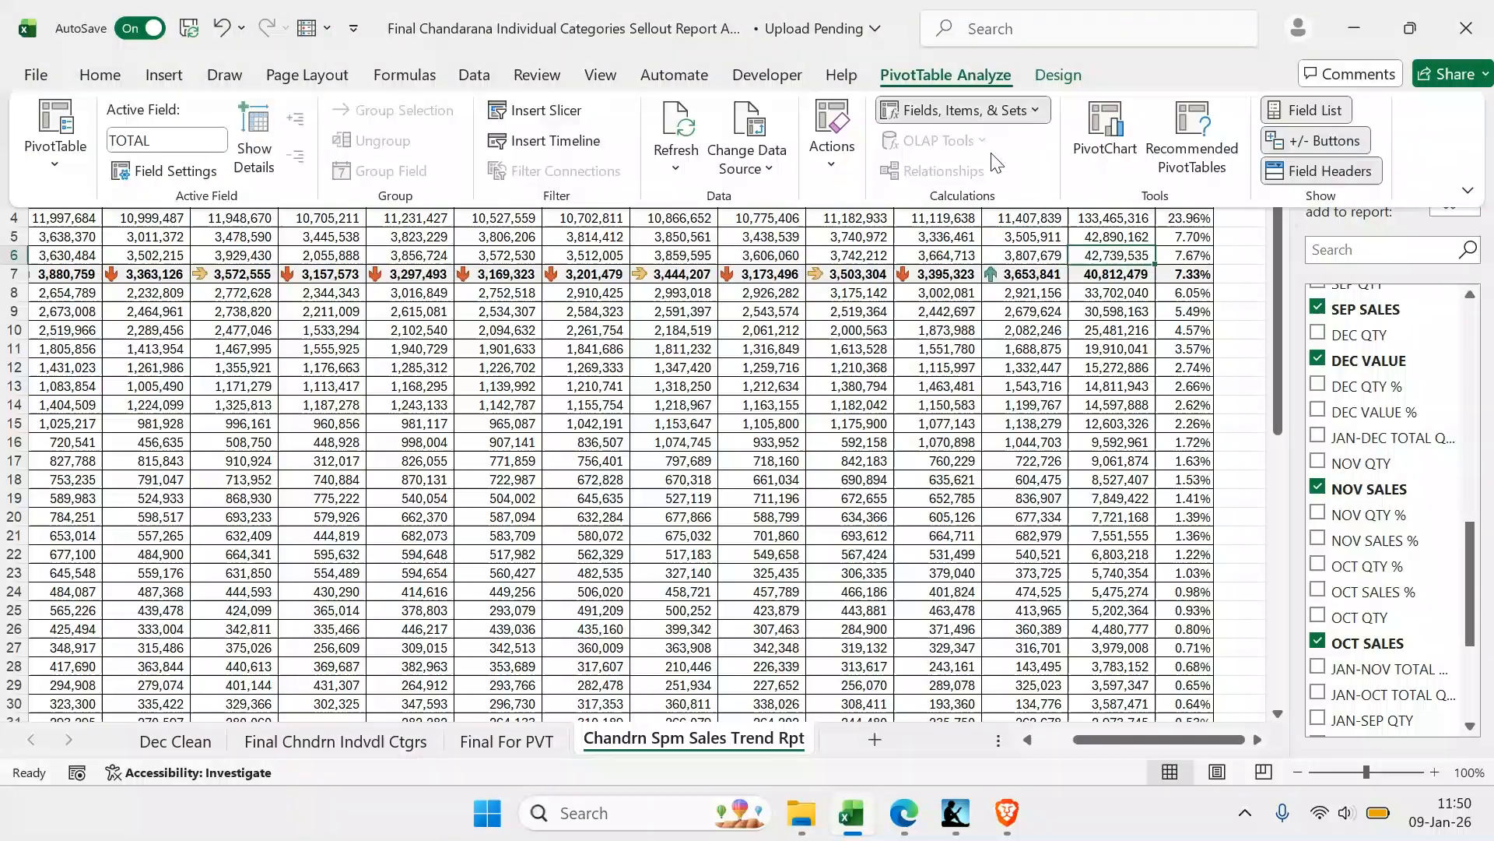
left_click(994, 151)
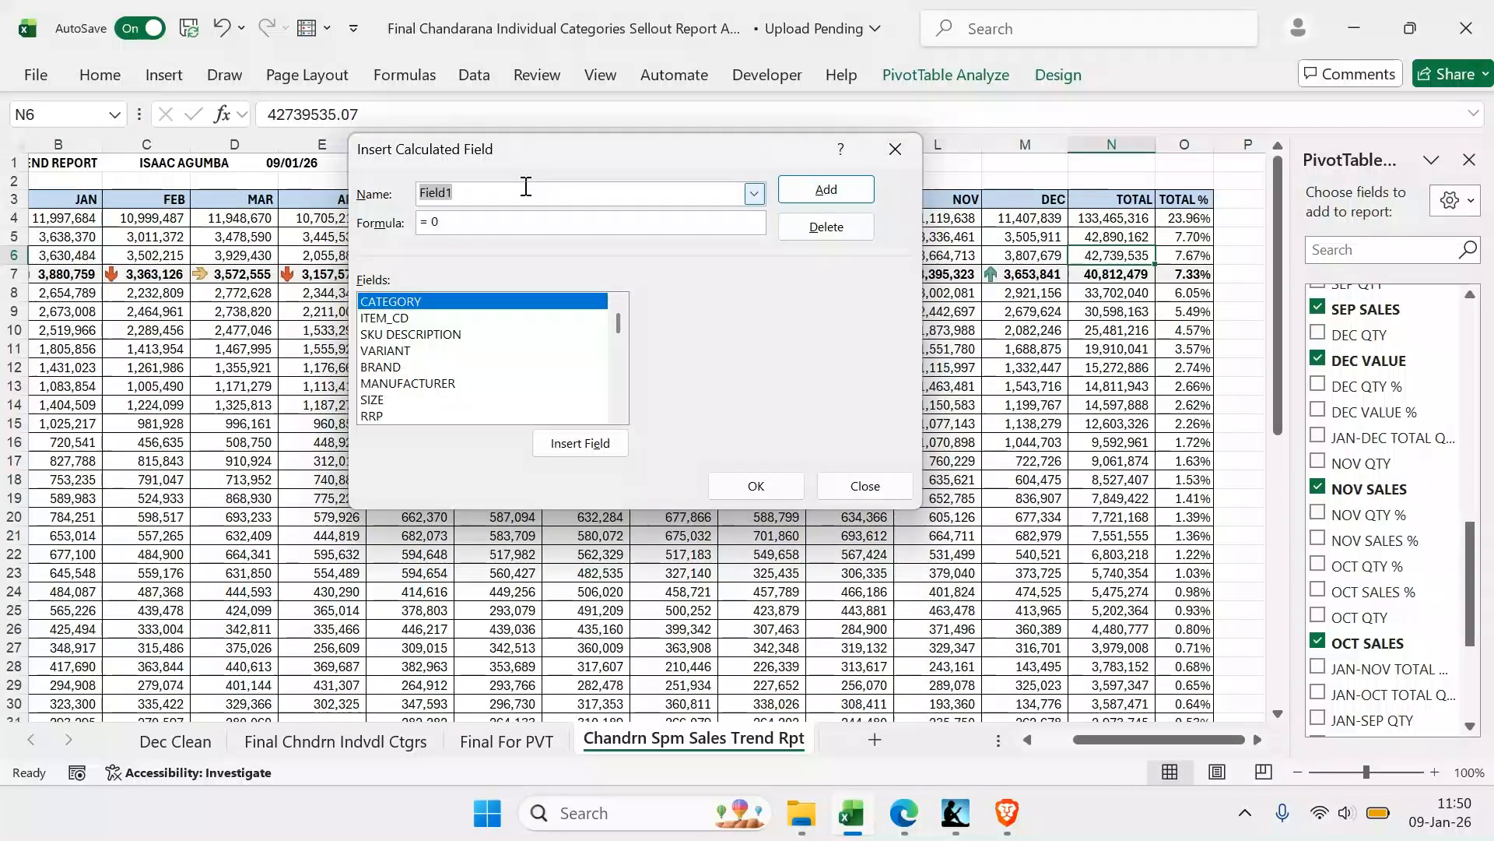
type("JAN-DEC")
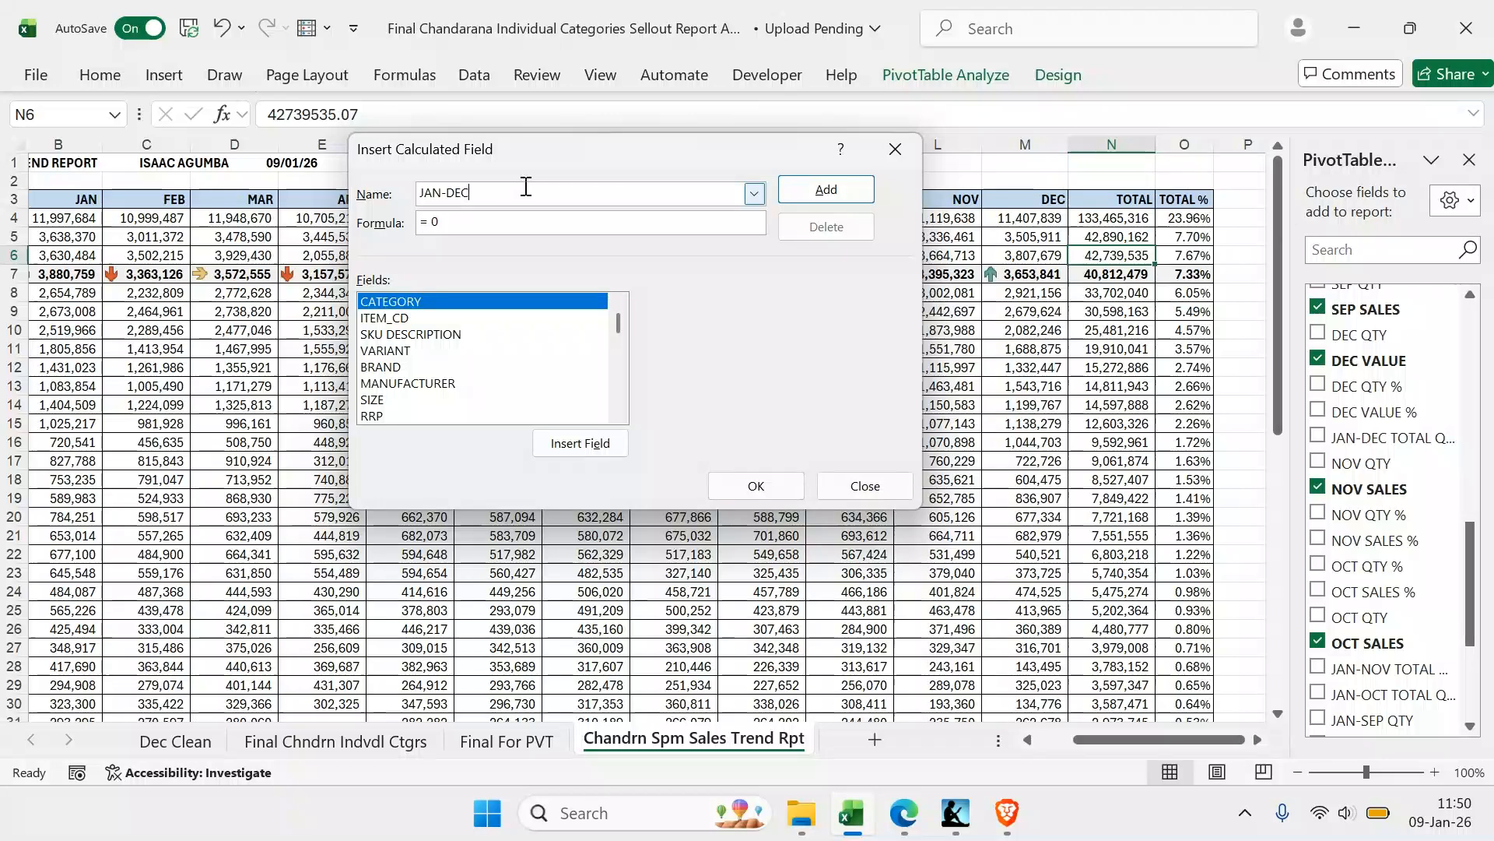
type(" TOTAL")
left_click(480, 225)
key("BackSpace")
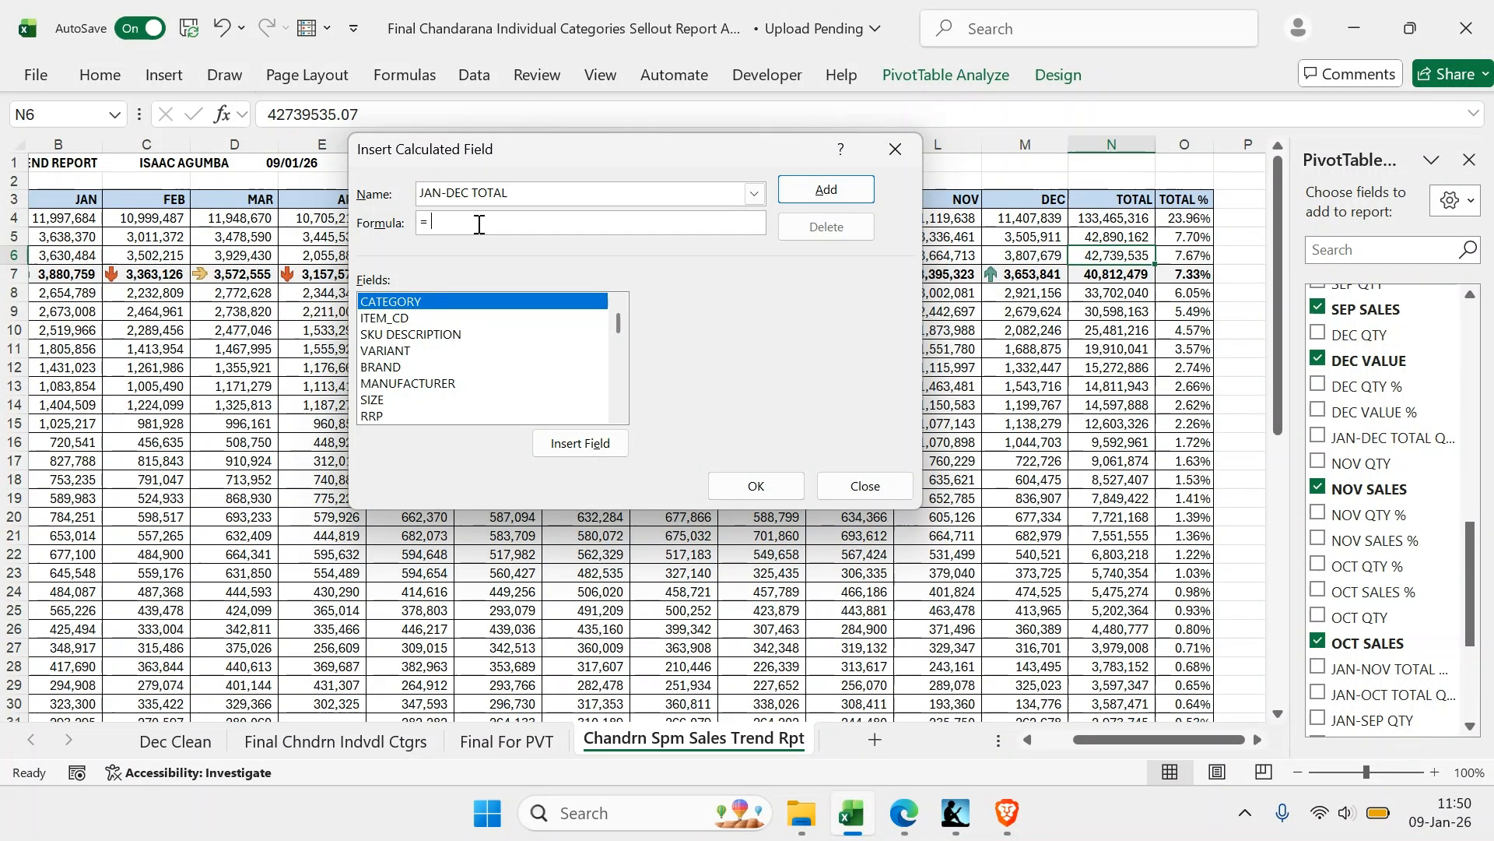
Try to define the JAN-DEC TOTAL calculated field as JAN-NOV SALES plus DEC VALUE
left_click_drag(617, 326, 620, 405)
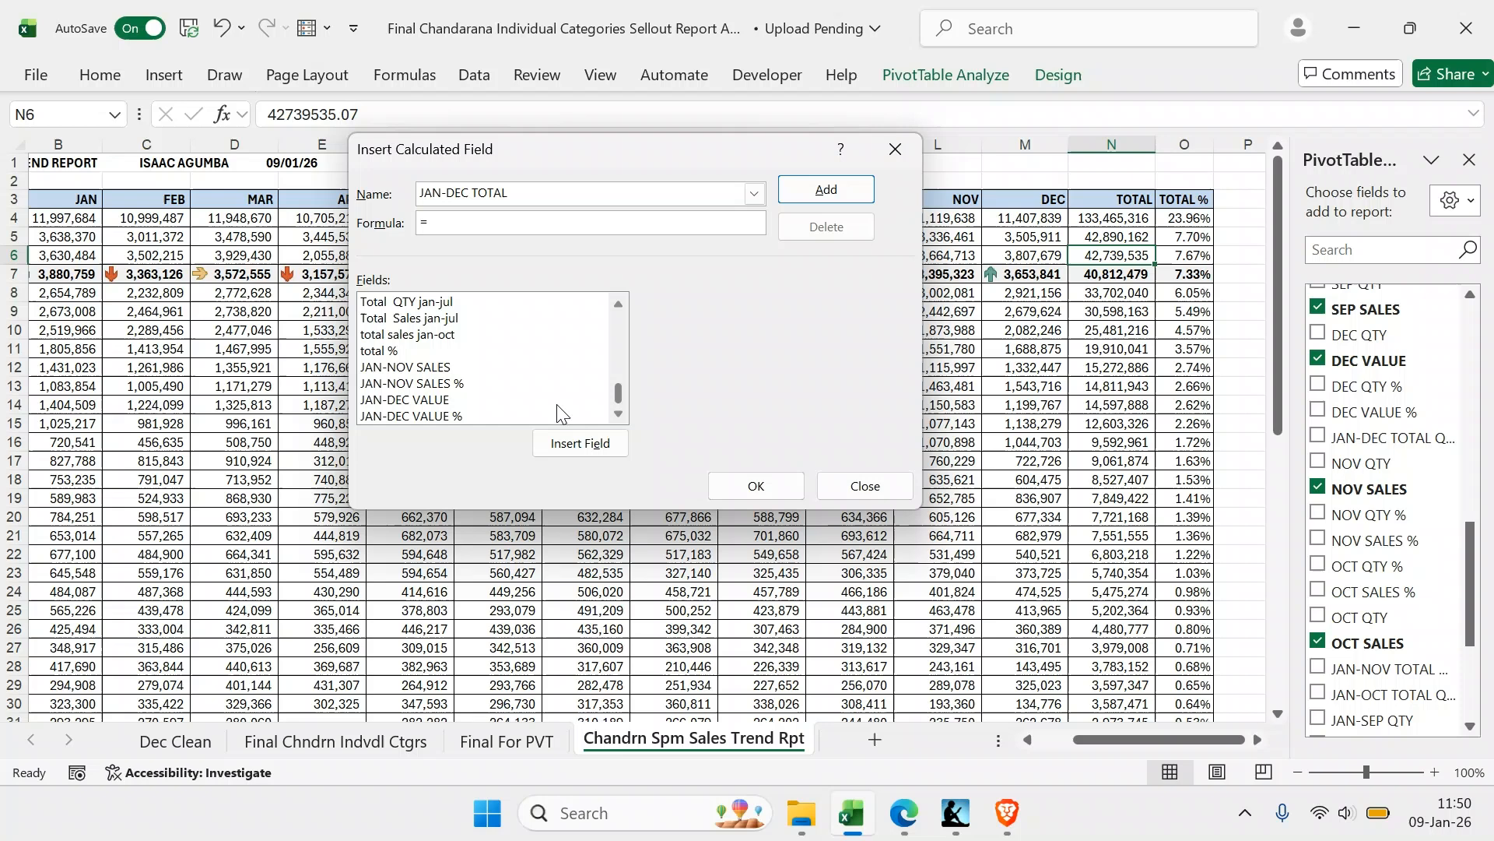
scroll(402, 369, "up", 2)
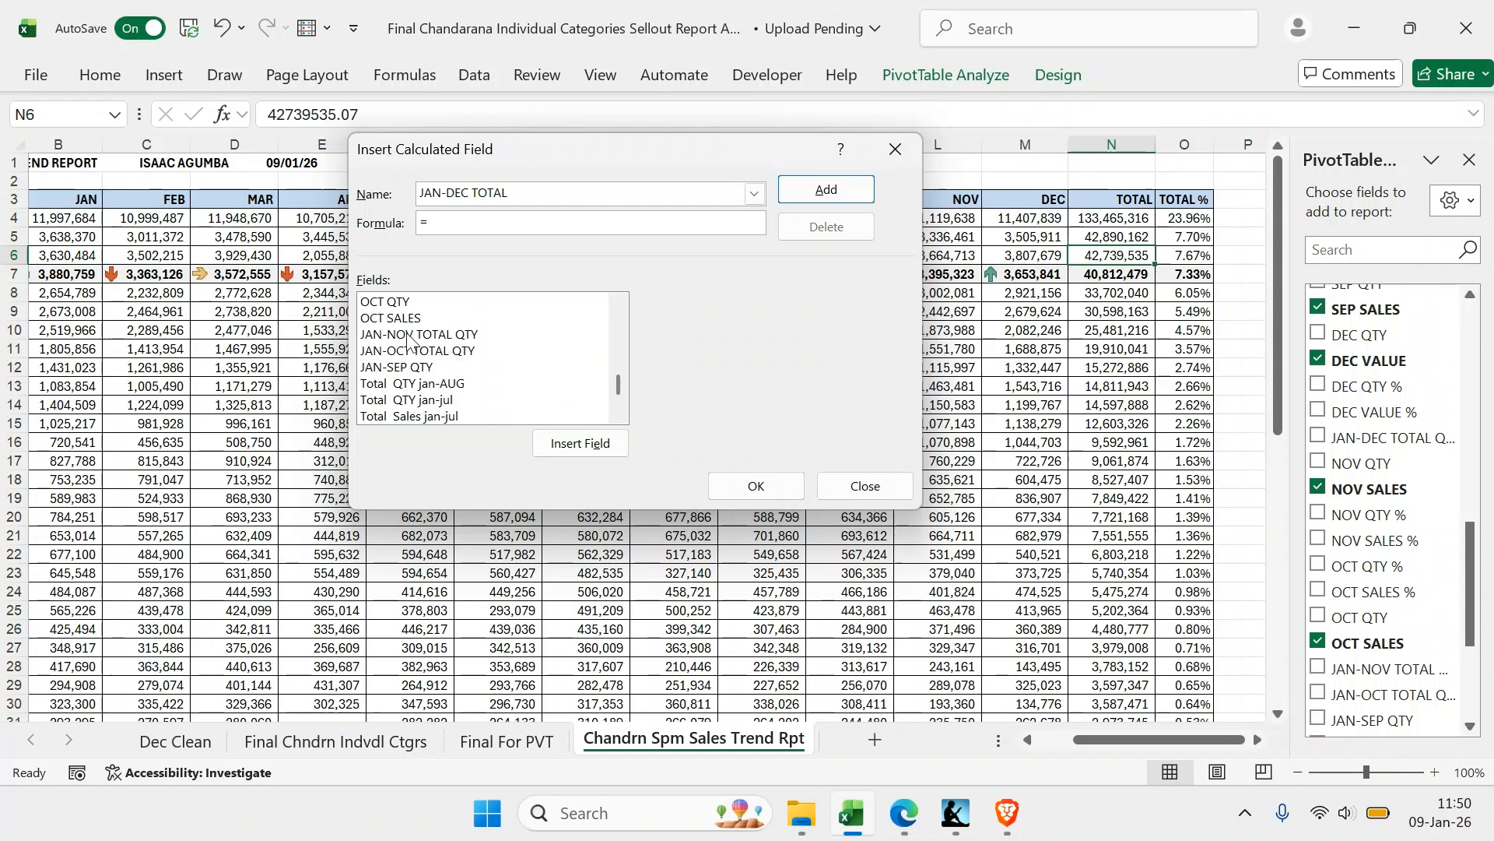
scroll(440, 352, "down", 2)
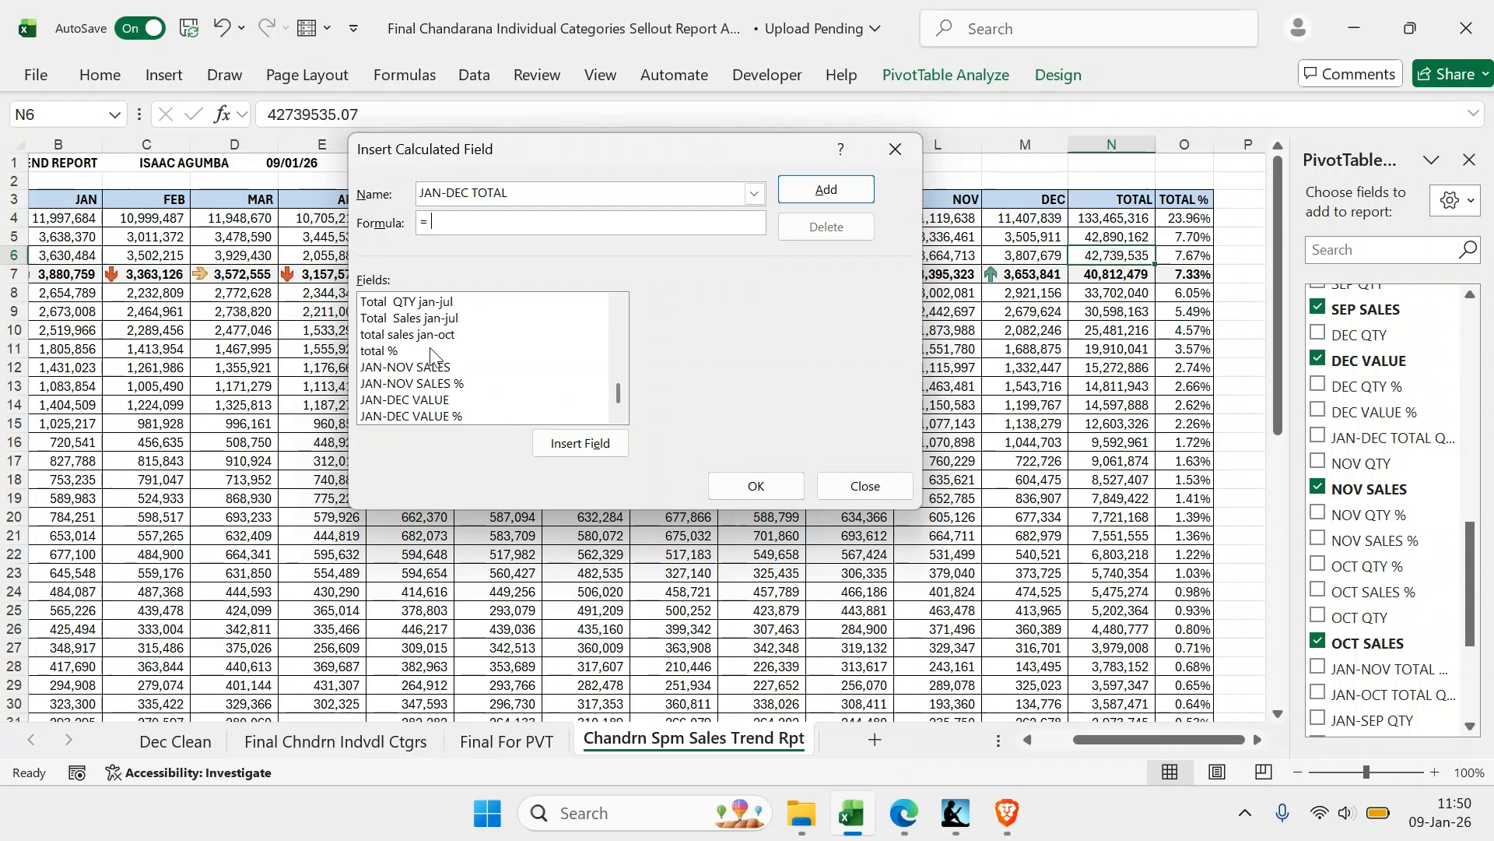
double_click(403, 369)
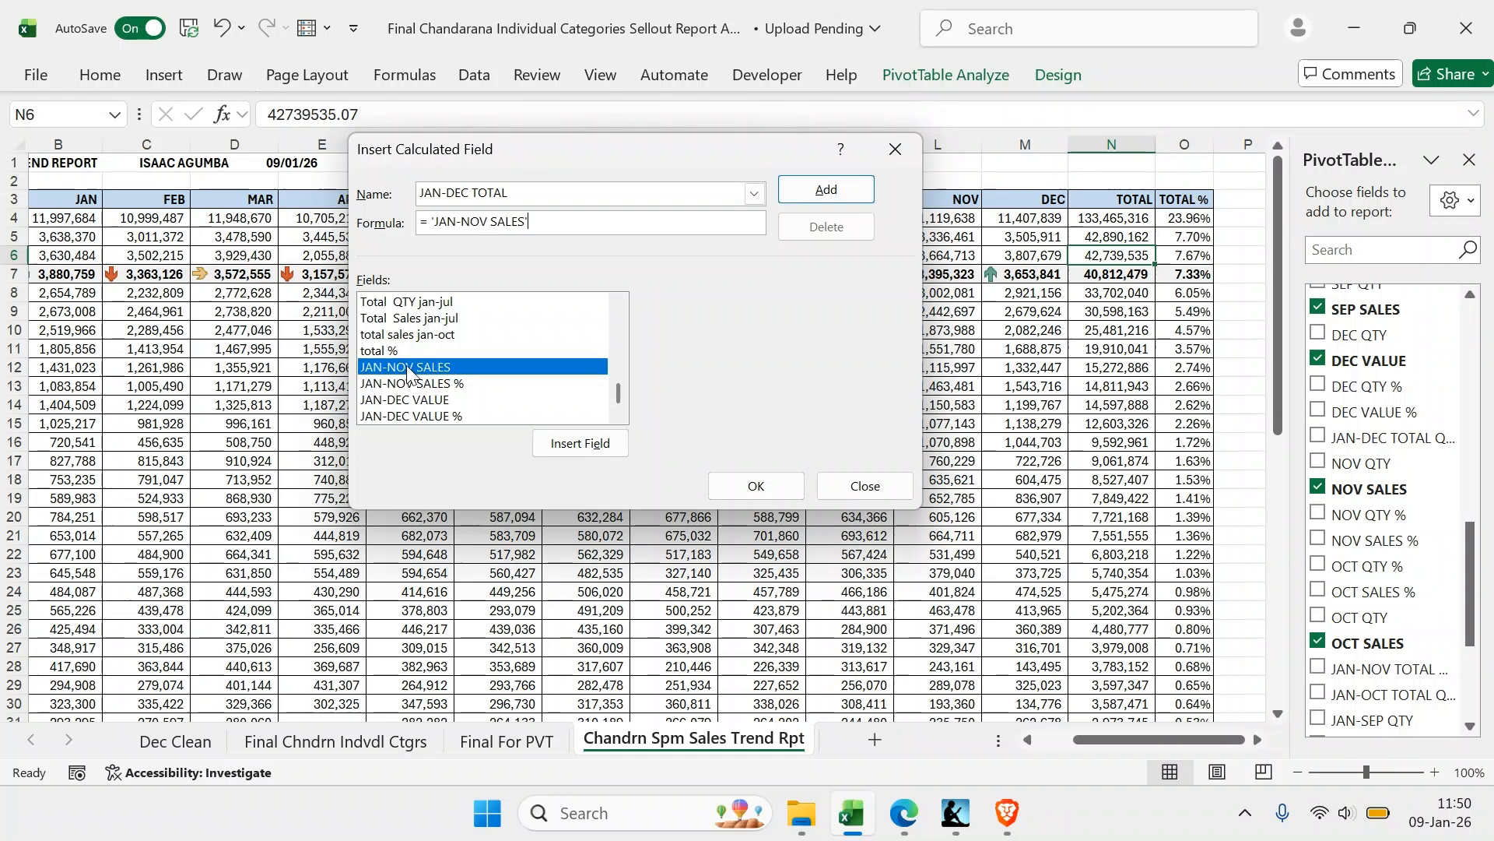
scroll(450, 333, "up", 4)
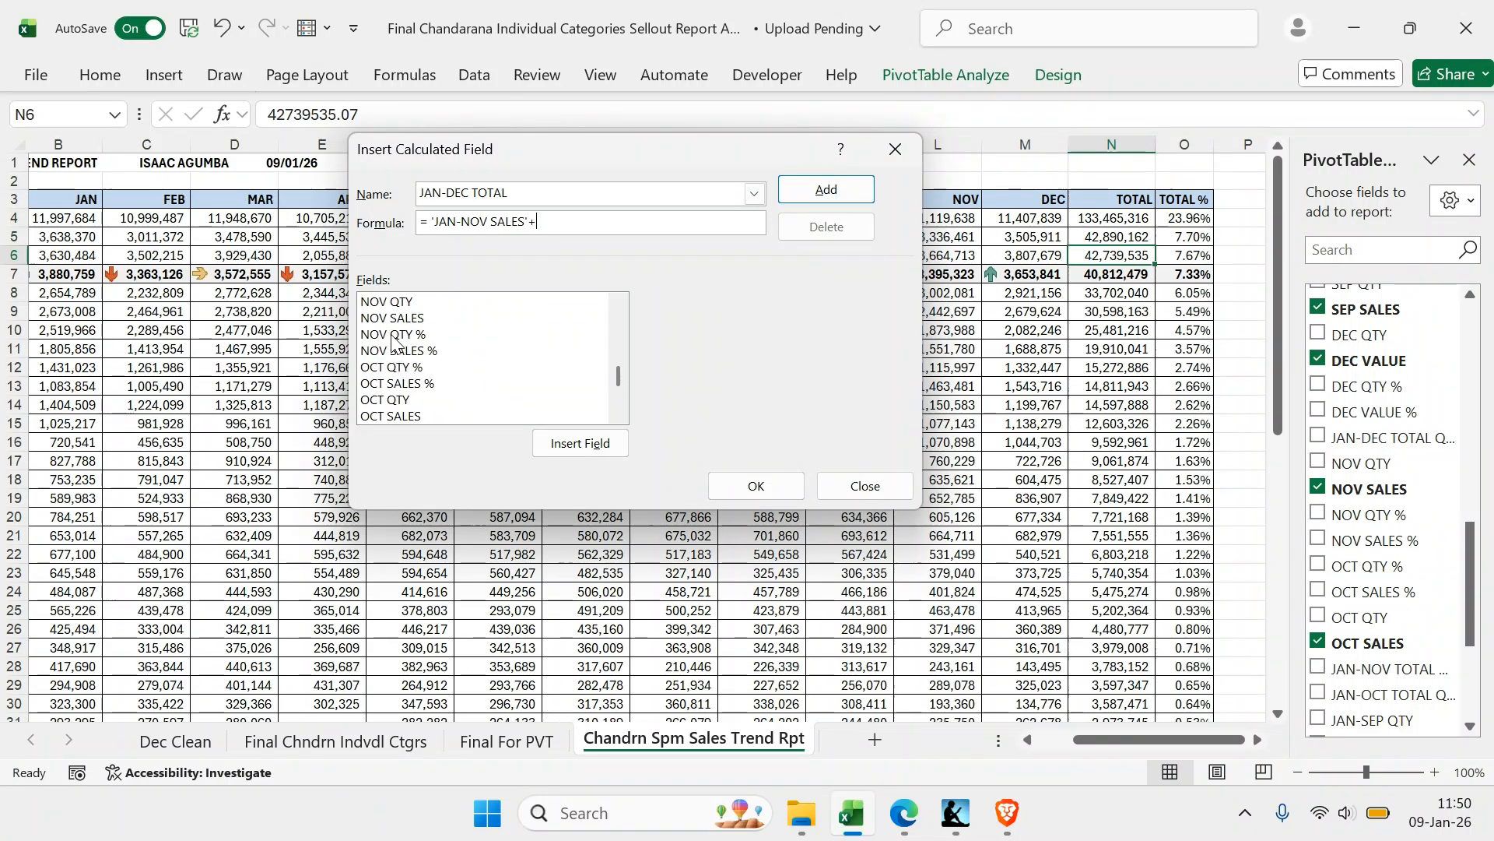
scroll(389, 335, "up", 2)
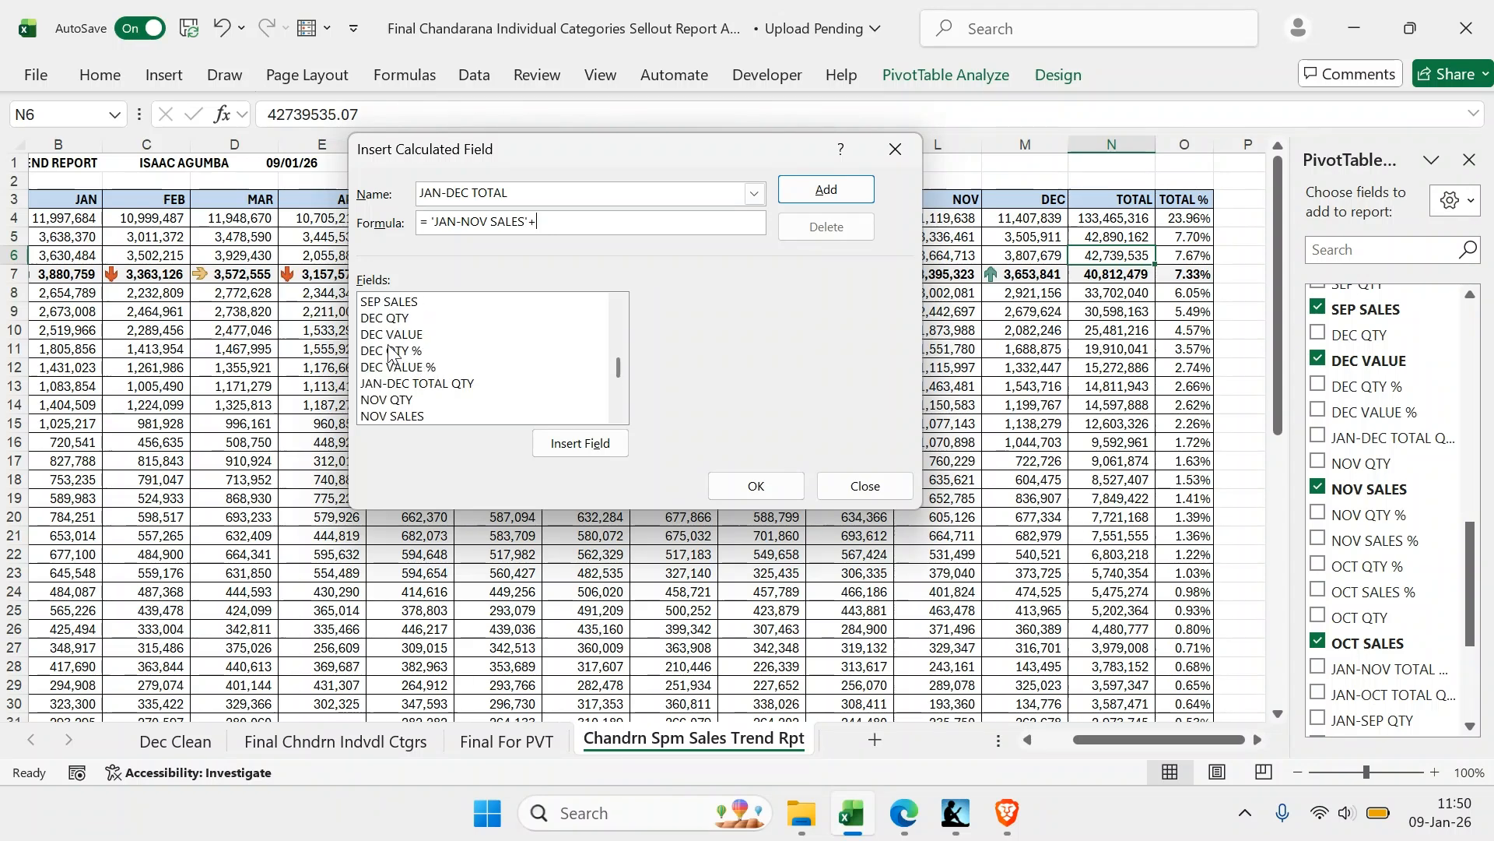
left_click(391, 335)
left_click(580, 443)
left_click(755, 485)
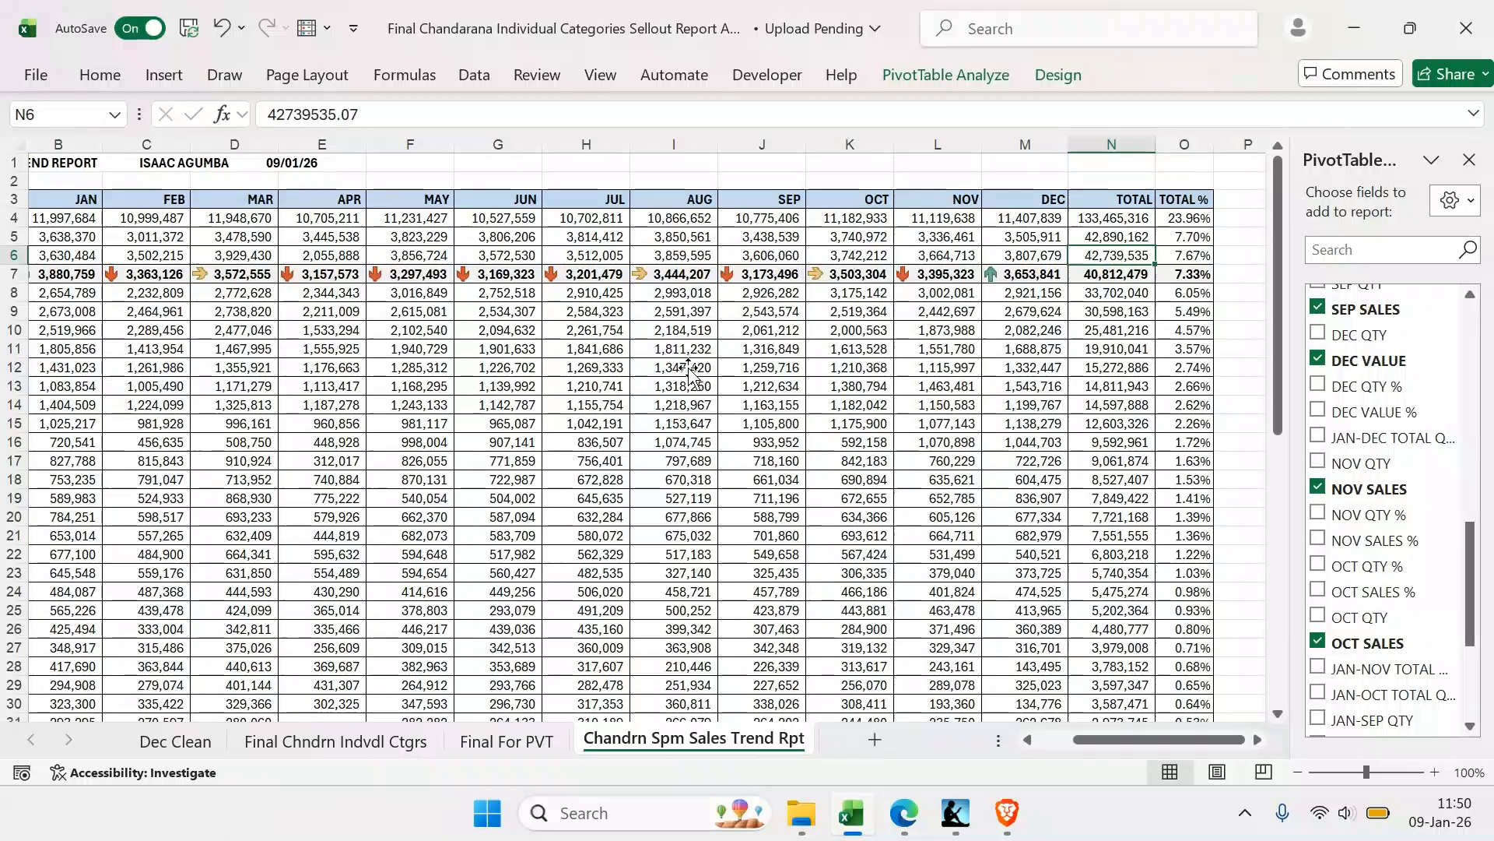
Review the full-year sales trend report across all months, including the TOTAL and TOTAL % columns
scroll(689, 364, "left", 3)
scroll(687, 362, "left", 2)
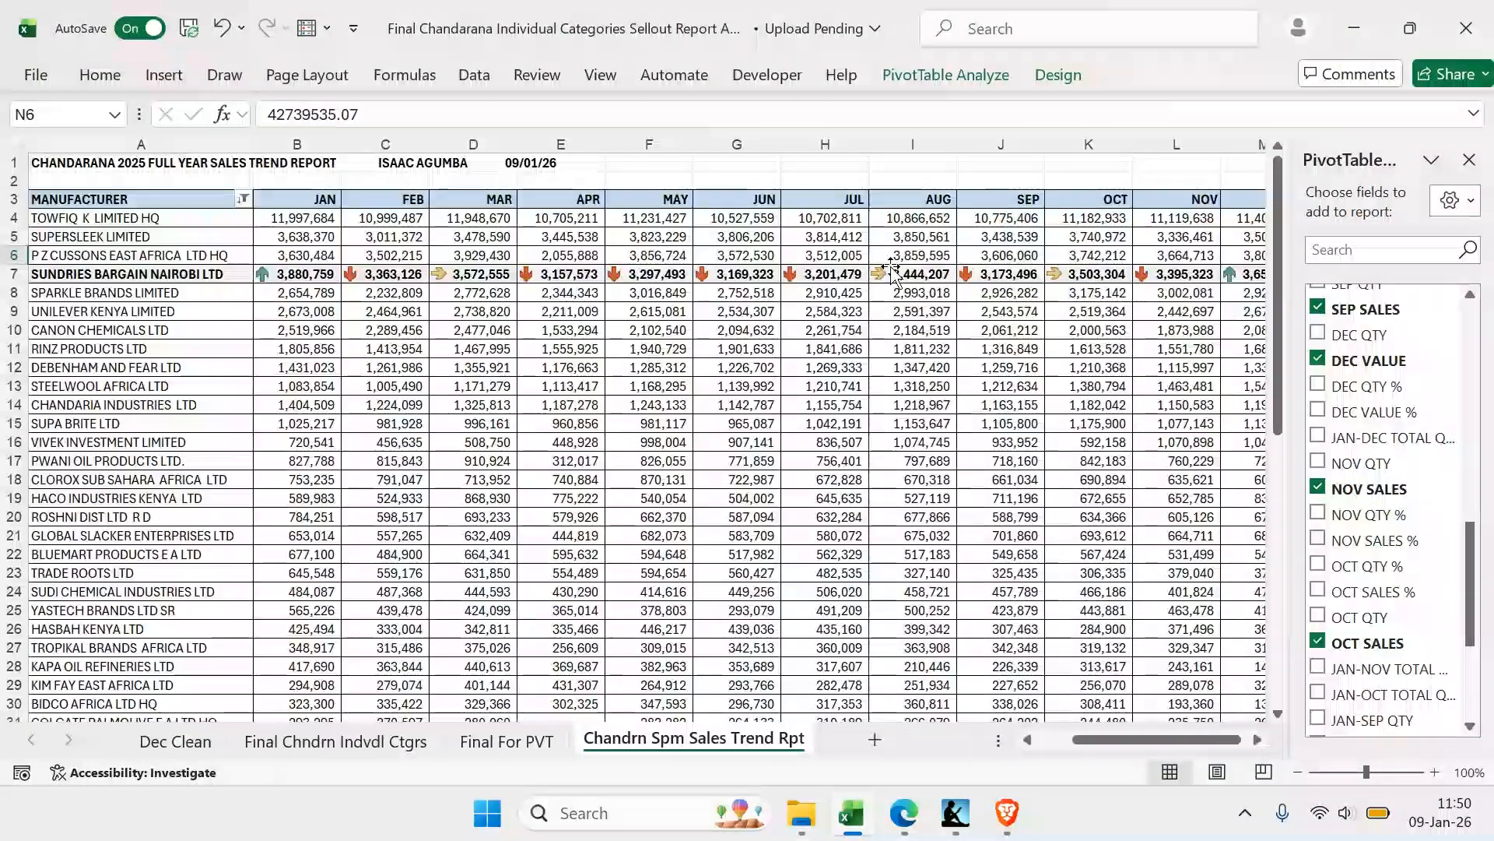
scroll(1102, 257, "right", 1)
scroll(1101, 257, "right", 2)
scroll(257, 303, "left", 2)
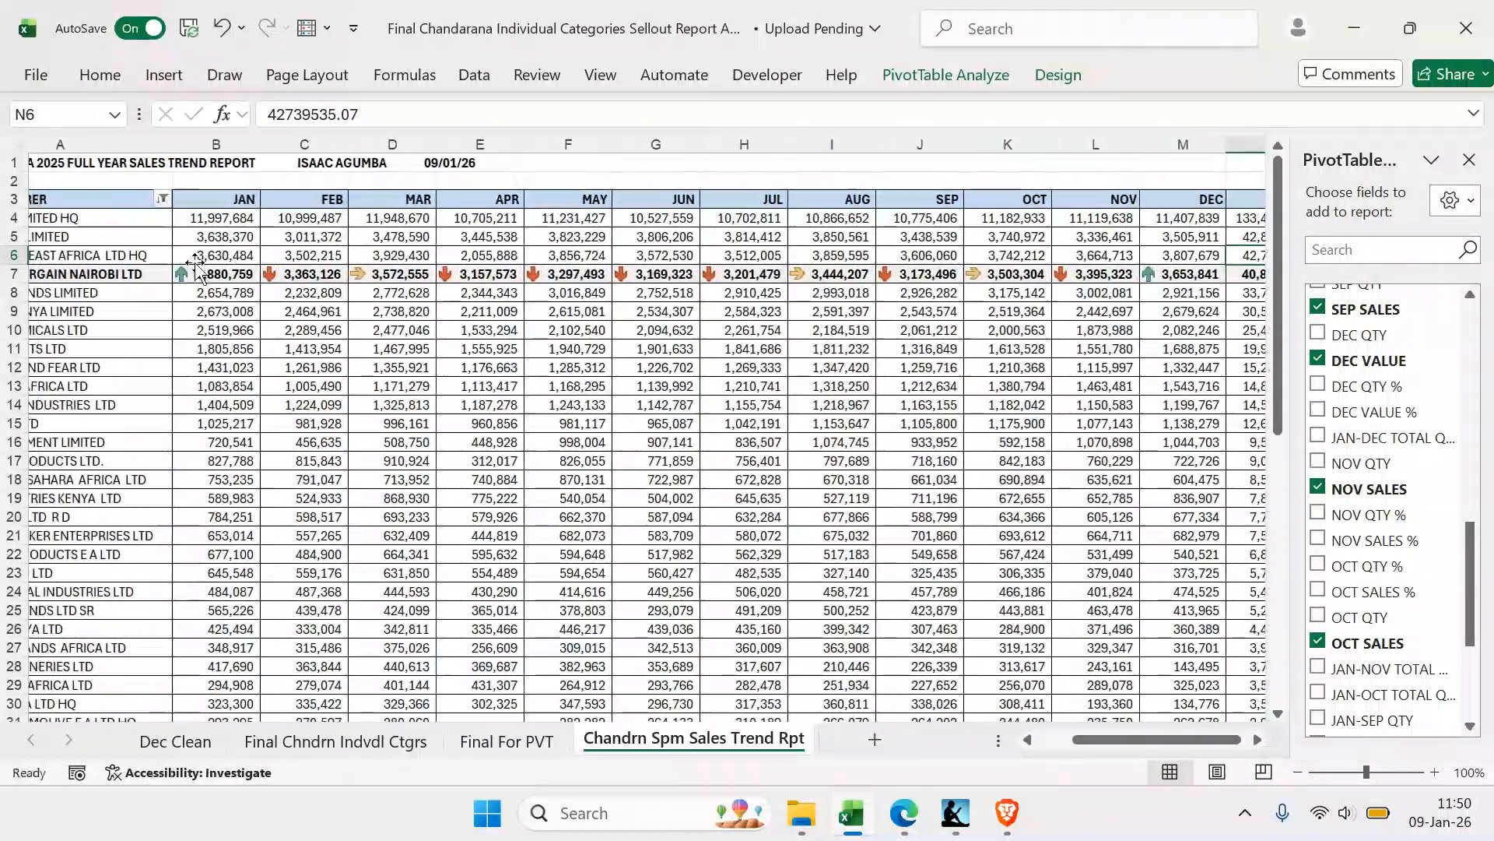
scroll(256, 300, "left", 2)
scroll(256, 299, "right", 3)
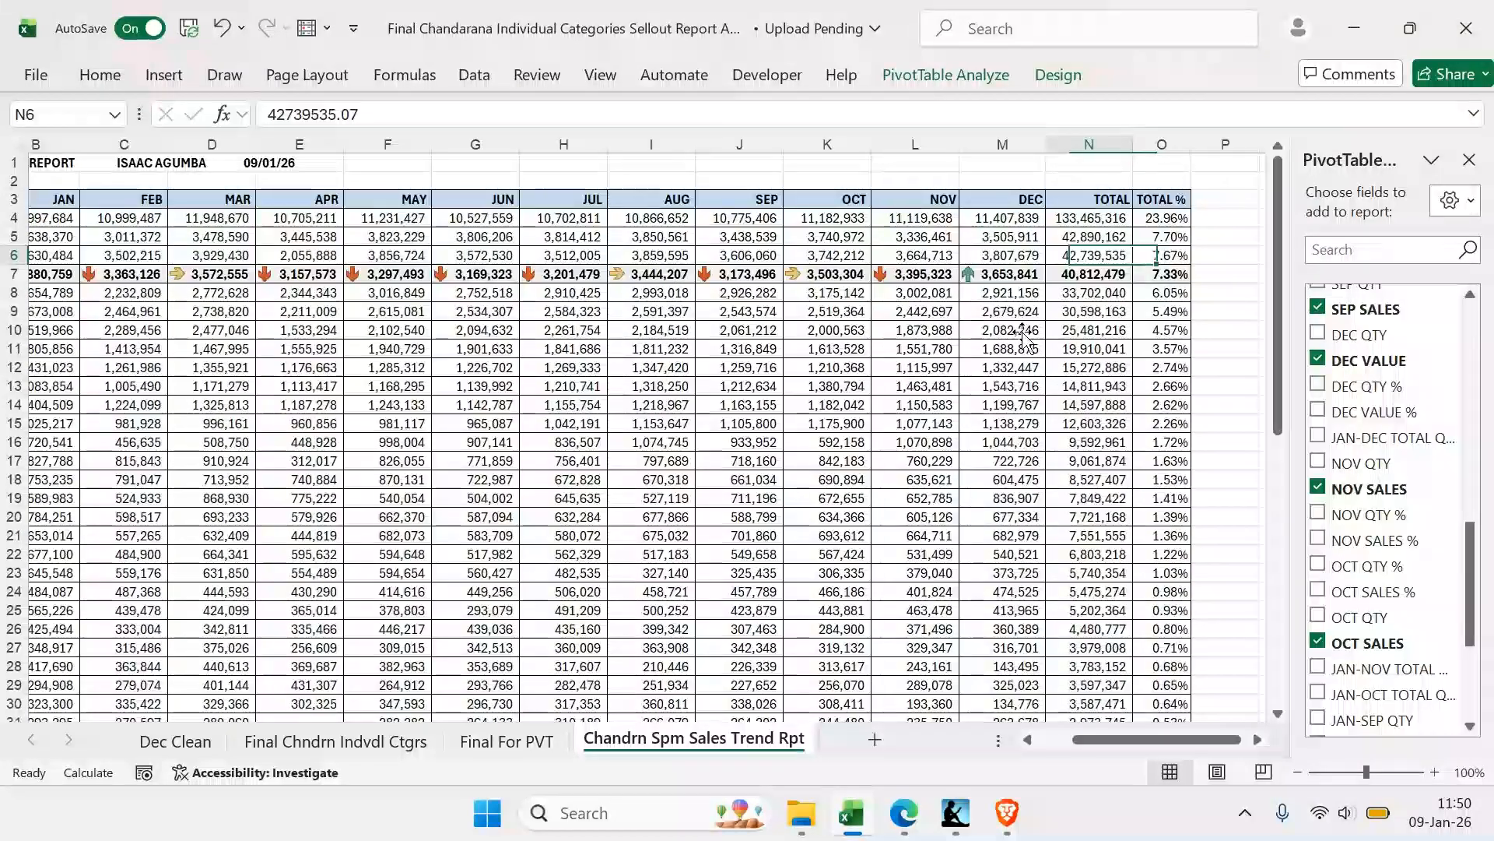
scroll(626, 681, "down", 1)
Return to the beginning of the Final Chndrn Indvdl Ctgrs sheet and close the PivotTable field list
left_click(335, 741)
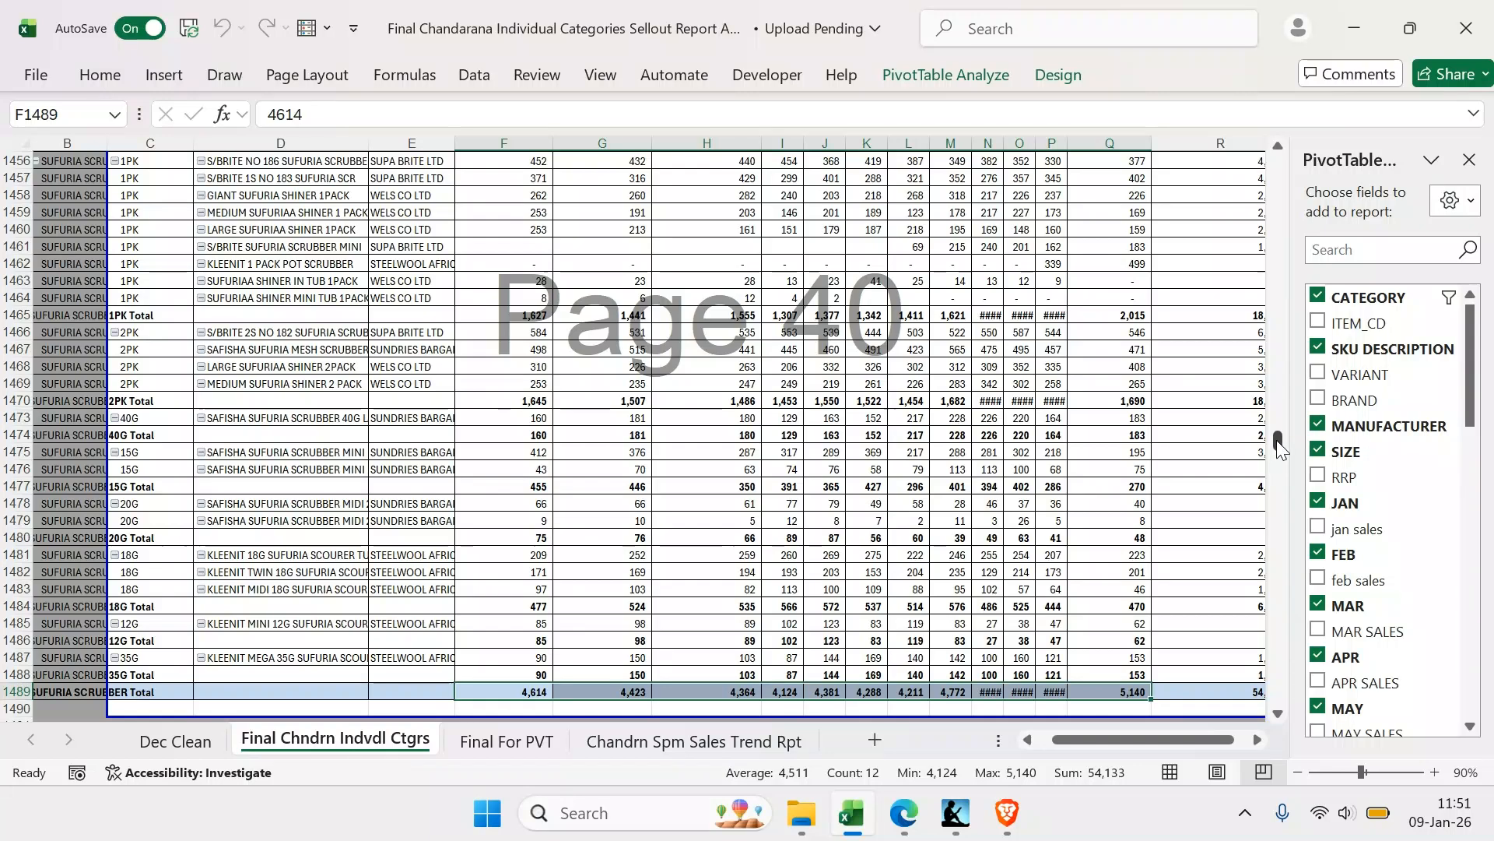
scroll(1269, 446, "down", 2)
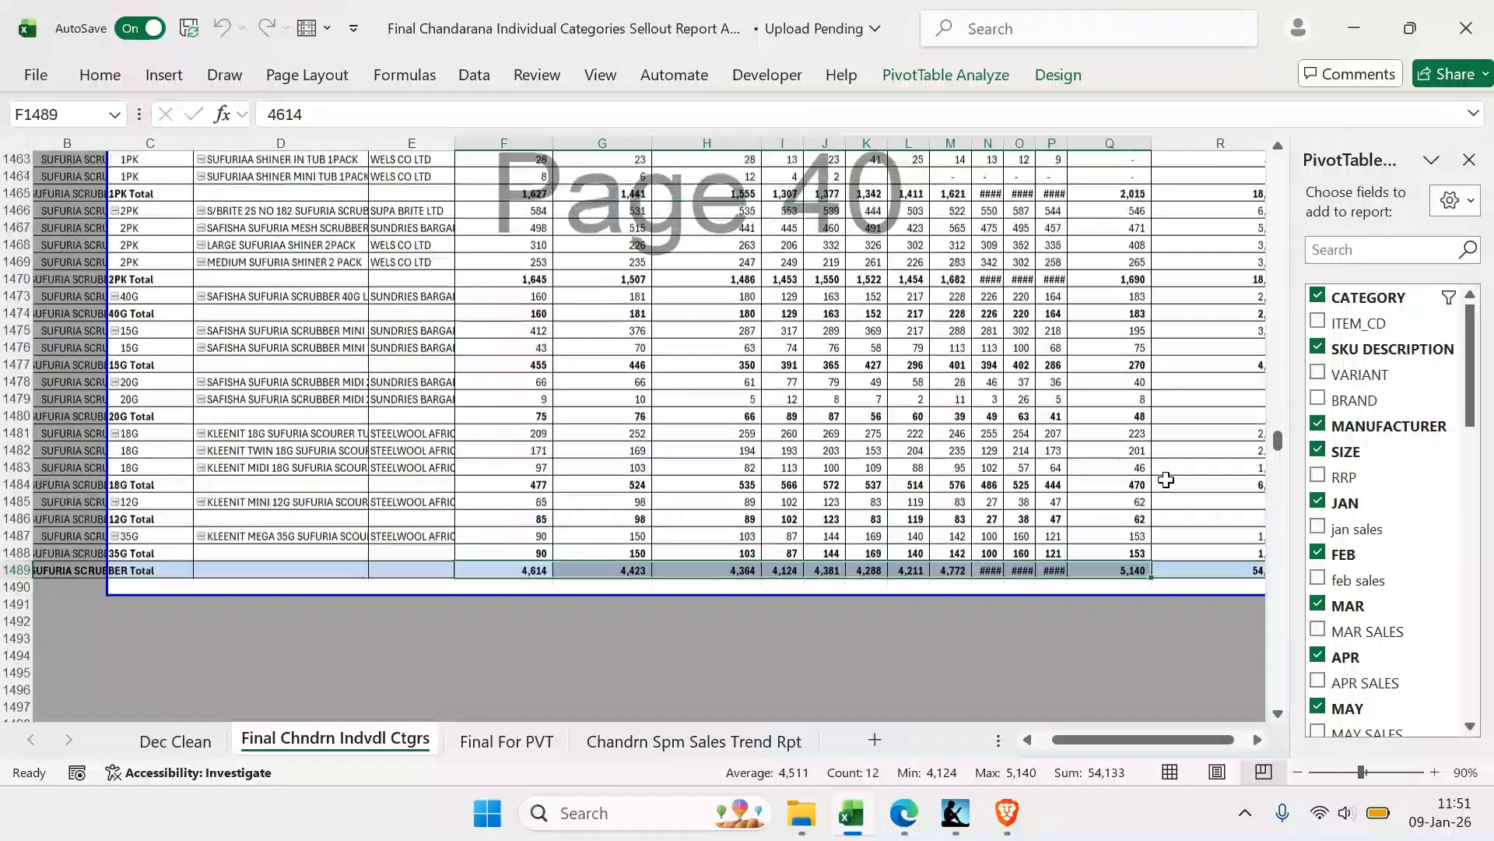
left_click(1470, 159)
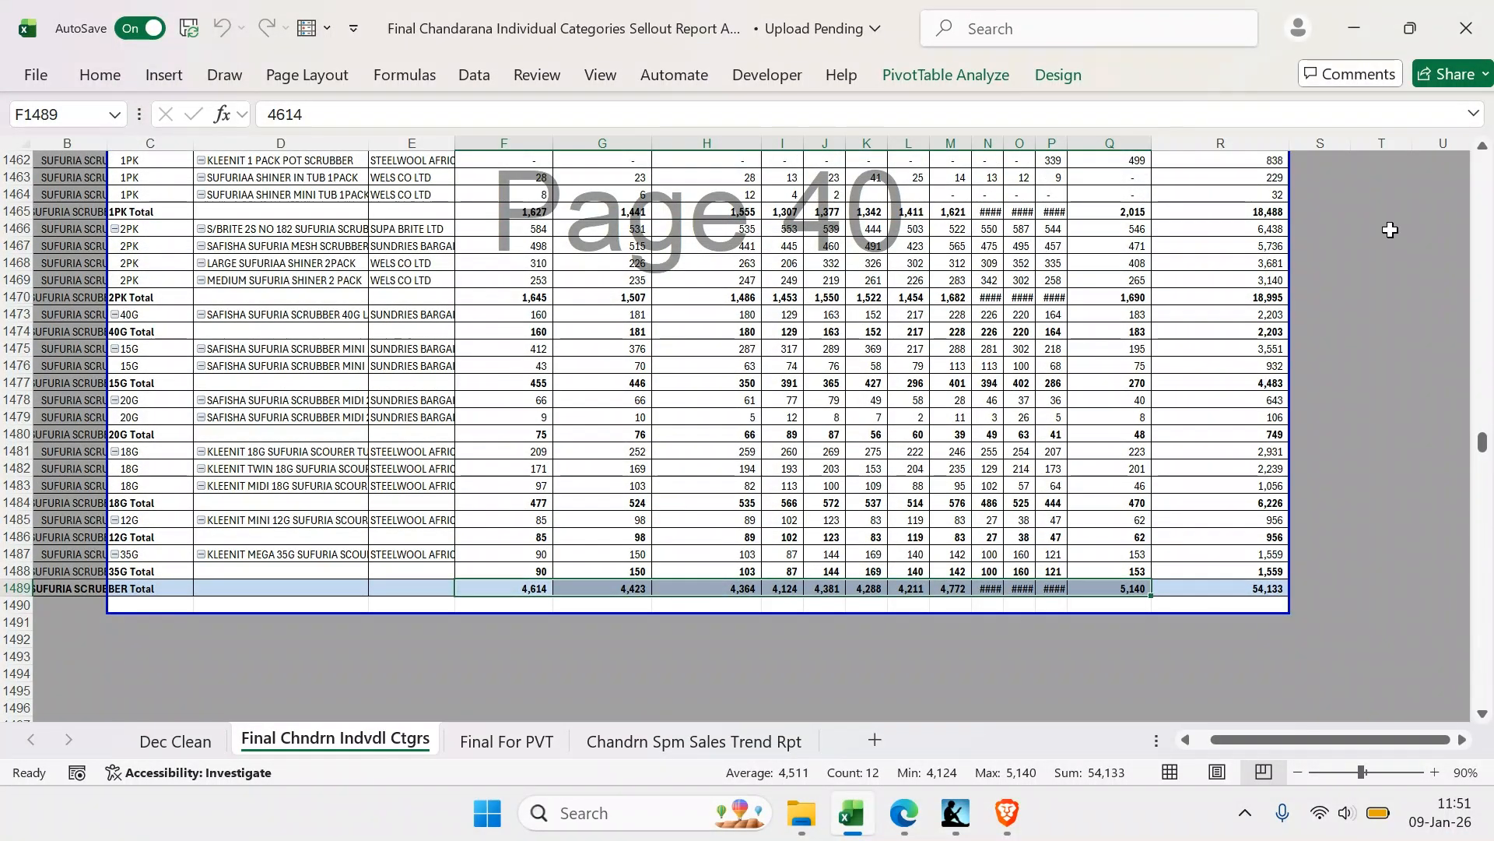
left_click_drag(1486, 447, 1482, 165)
scroll(1136, 314, "up", 1)
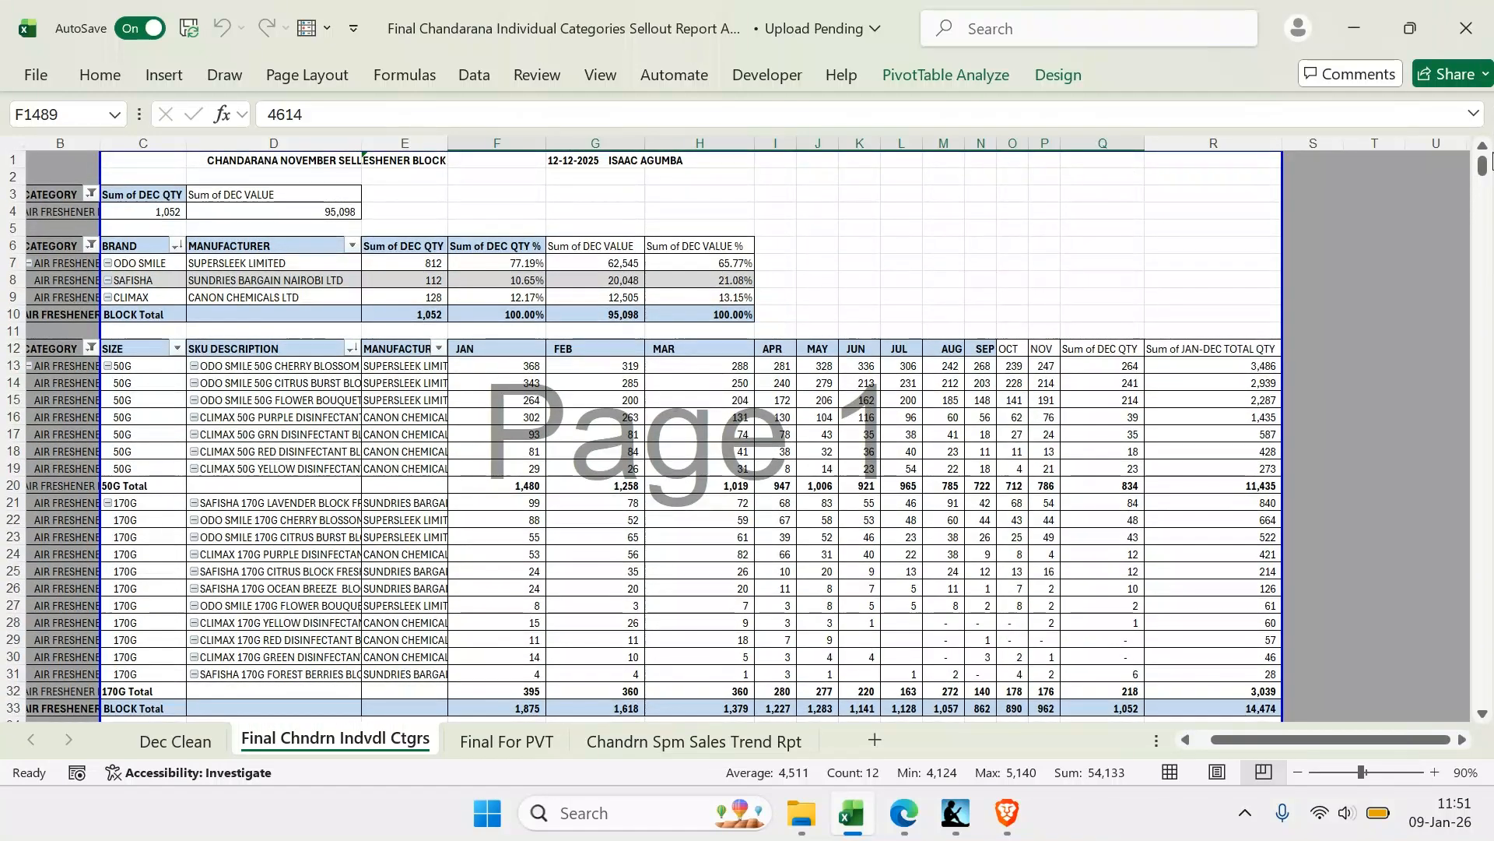
Set up a find and replace for column C that changes Sum of DEC QTY to TOTAL QTY
left_click(162, 144)
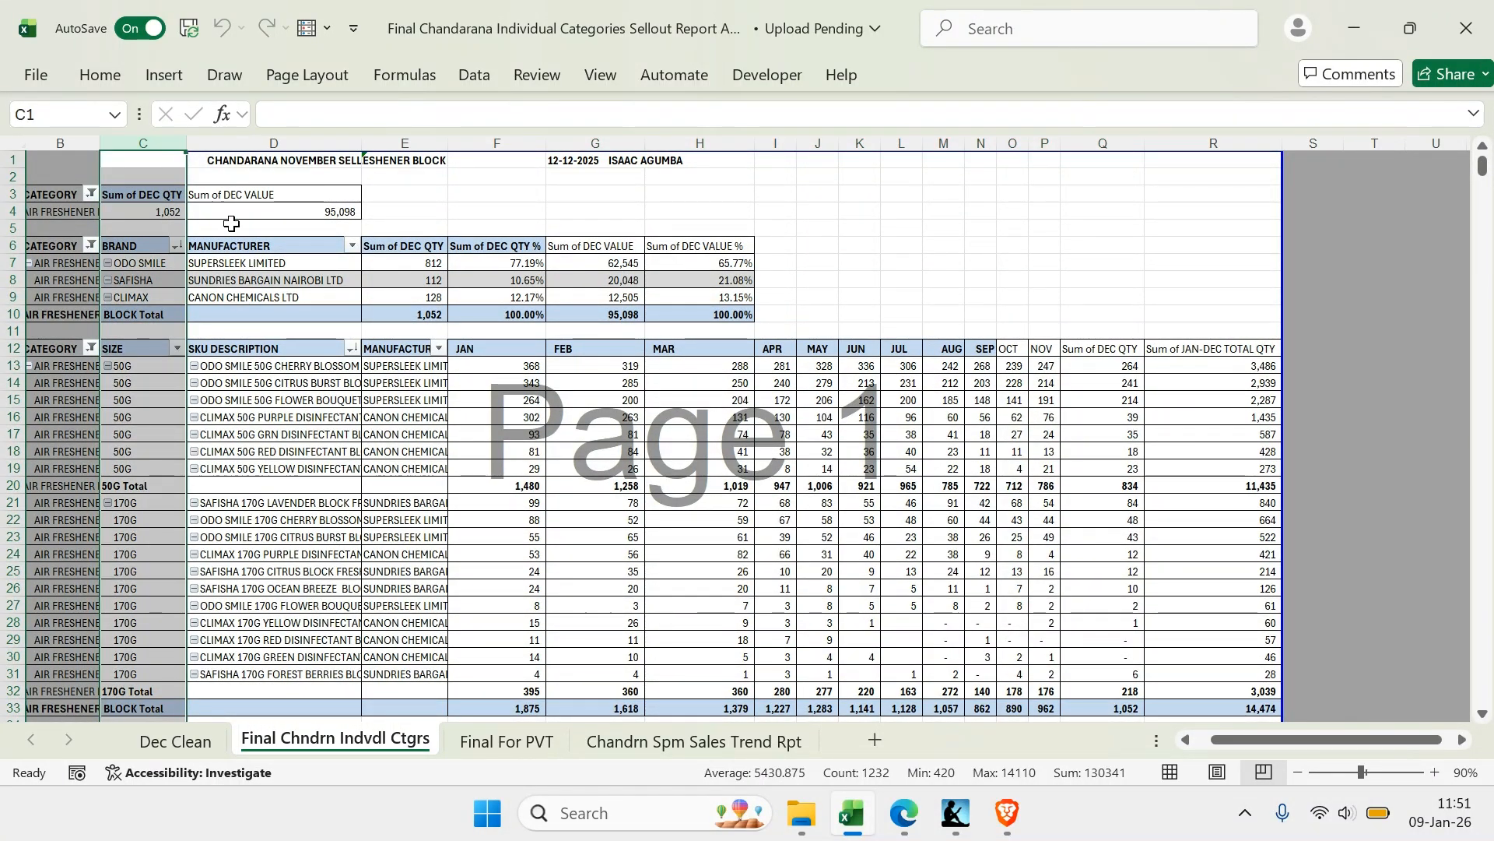
key("ctrl+f")
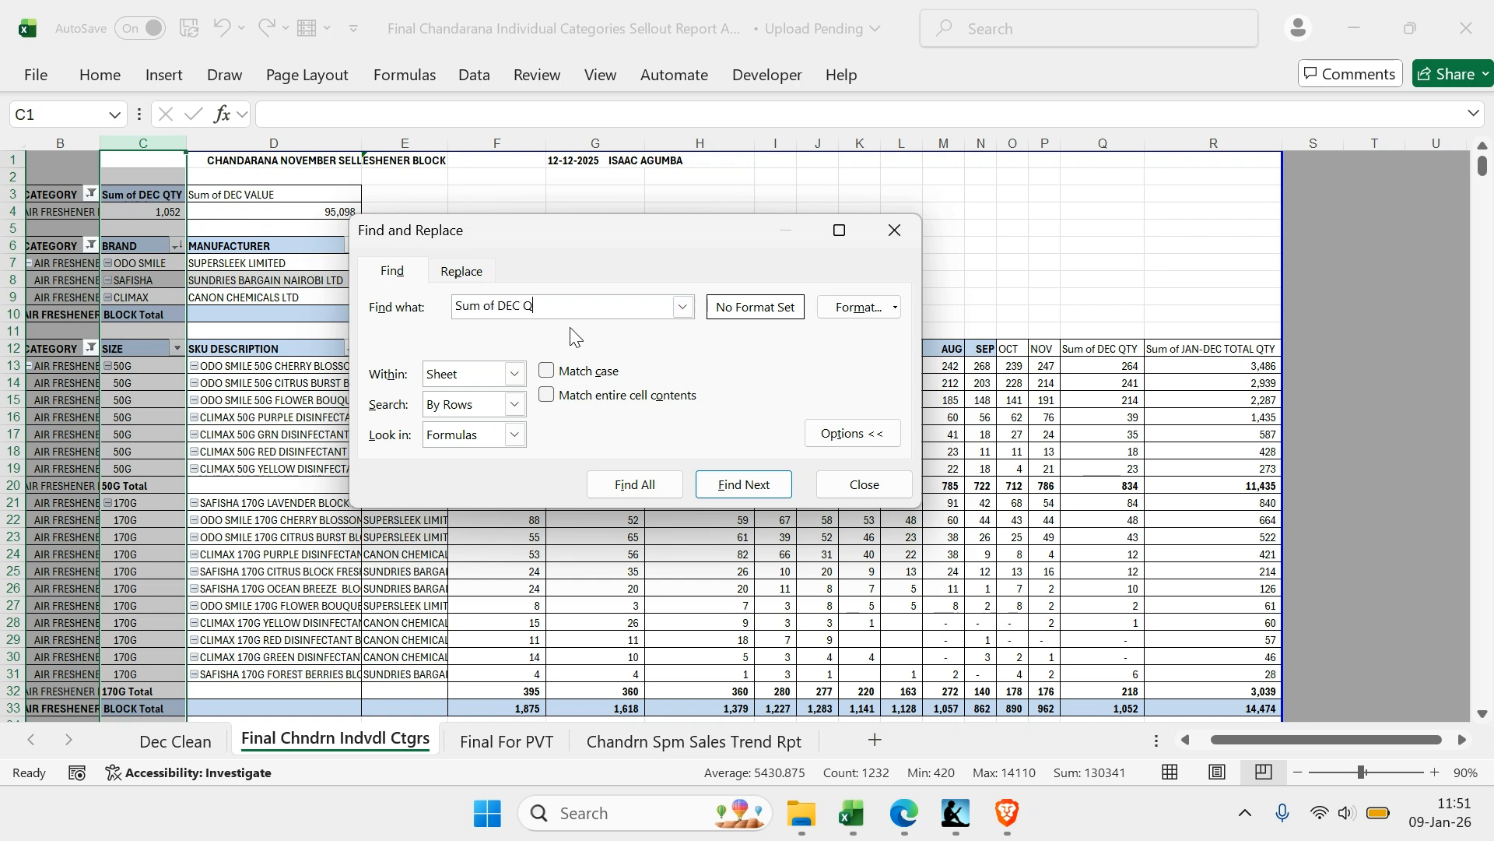
left_click(466, 272)
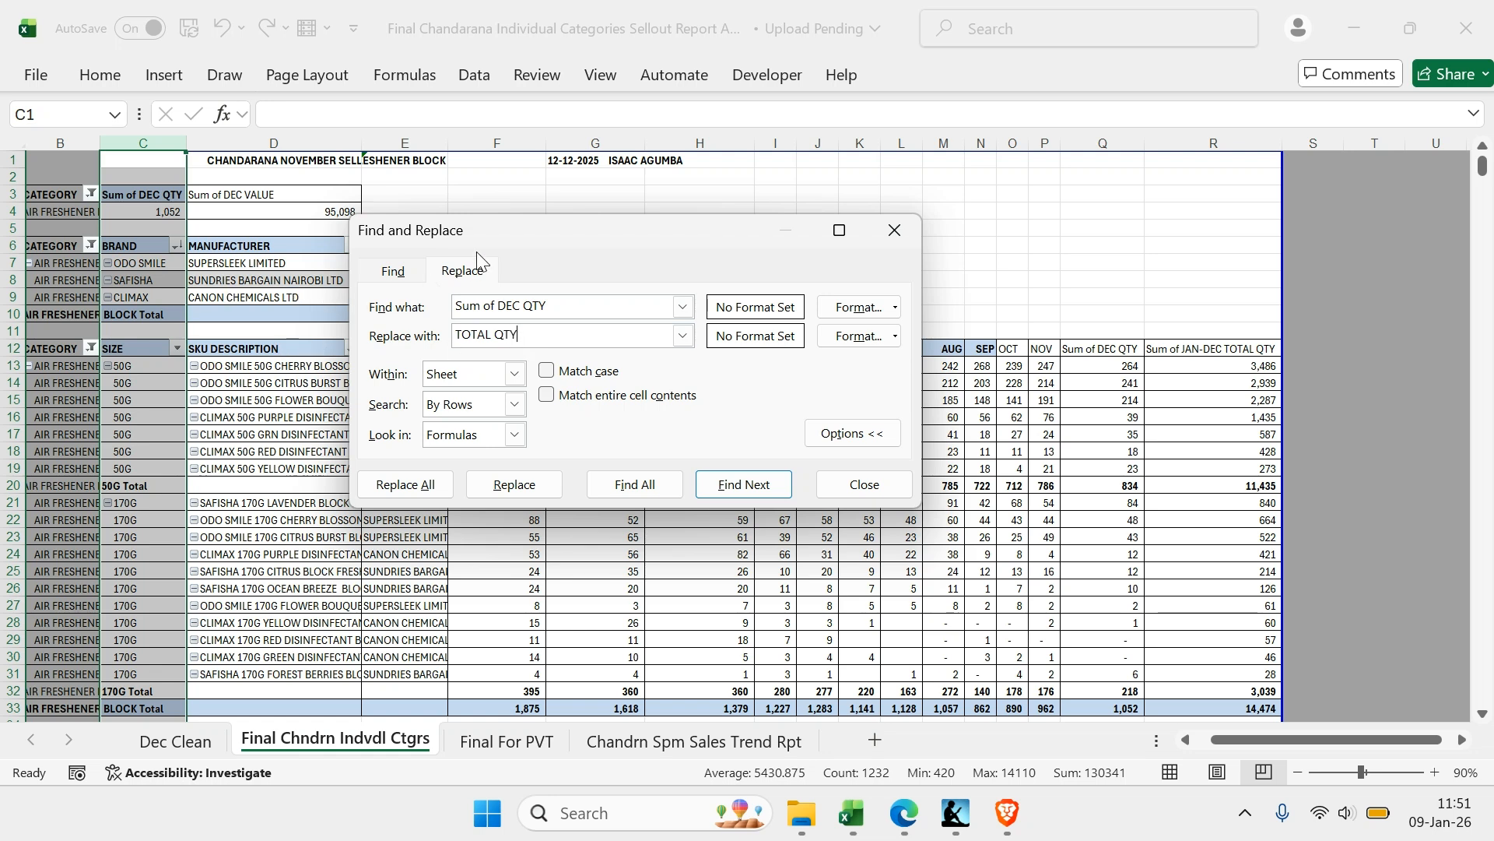
left_click_drag(531, 239, 807, 190)
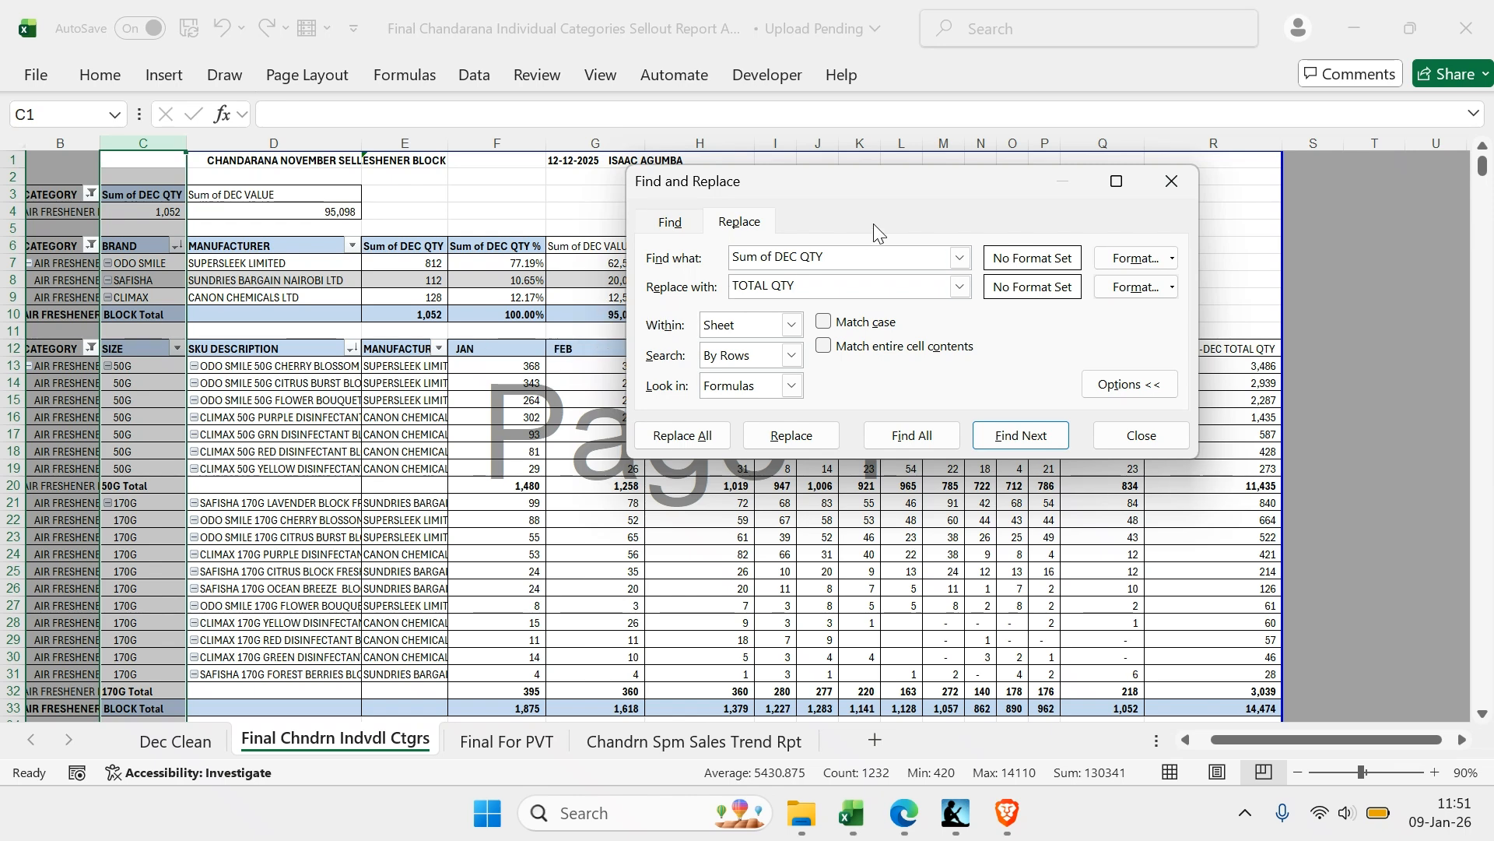
left_click_drag(915, 185, 437, 227)
Try using the AUG header cell's format as the replacement format, and clear it again
left_click(695, 331)
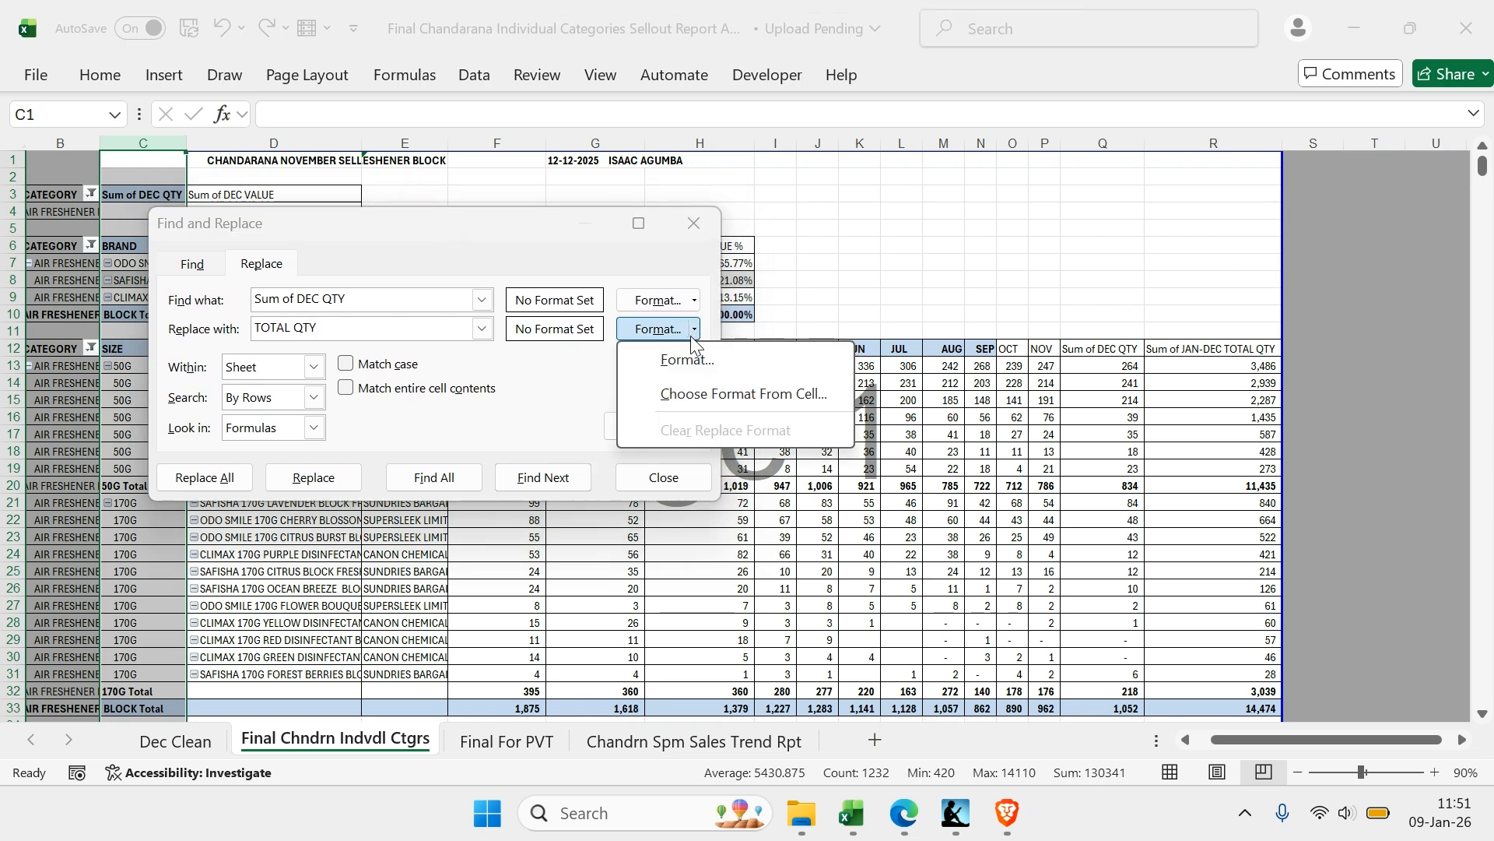
left_click(711, 391)
left_click(952, 347)
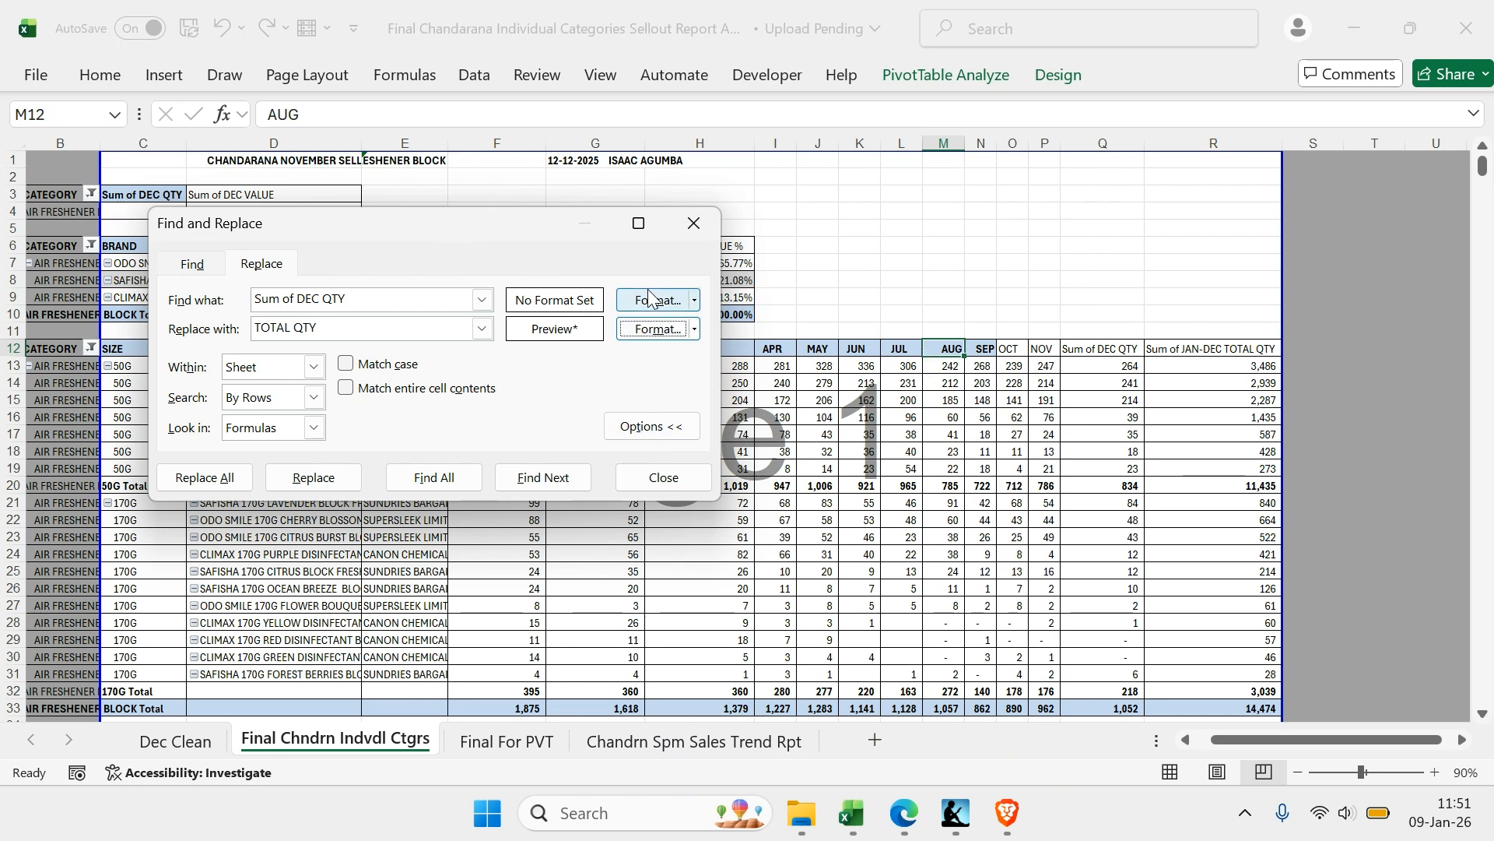
left_click(695, 328)
left_click(688, 428)
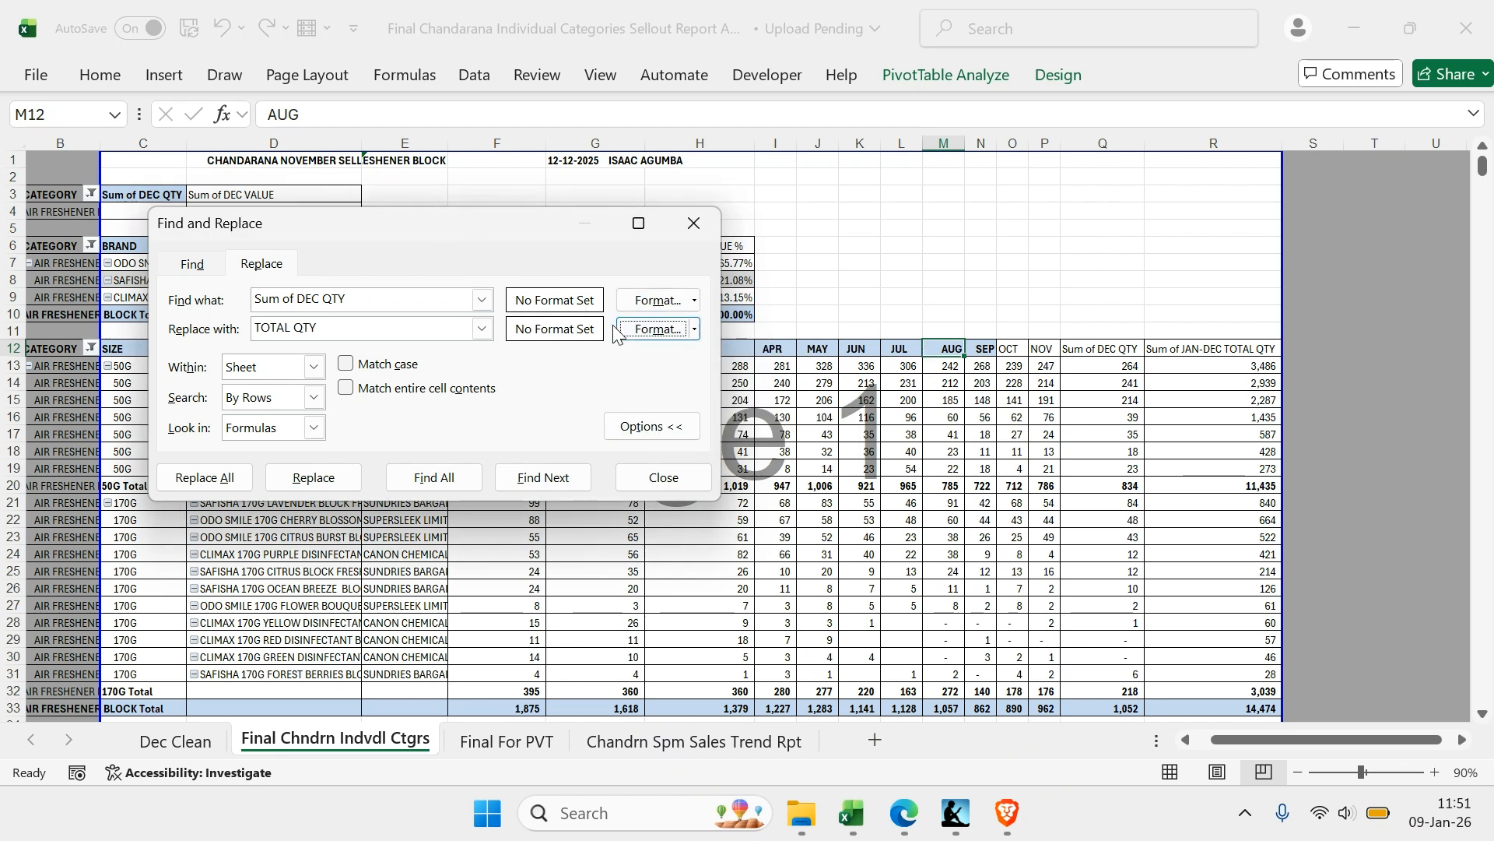
Give the replacement format for TOTAL QTY a light blue fill and bold font
left_click(695, 329)
left_click(685, 368)
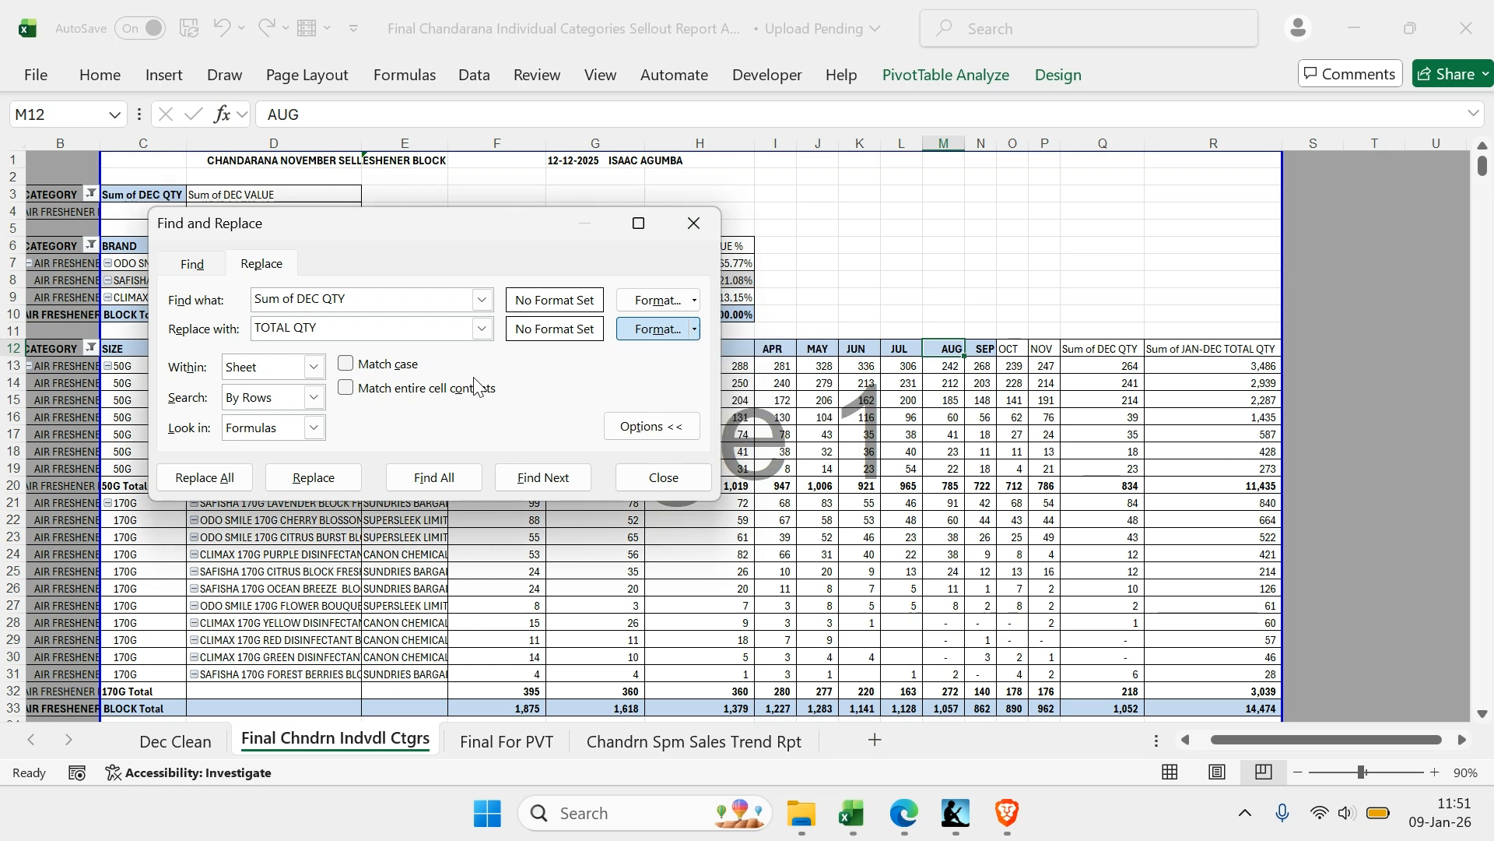
left_click(643, 347)
left_click(713, 88)
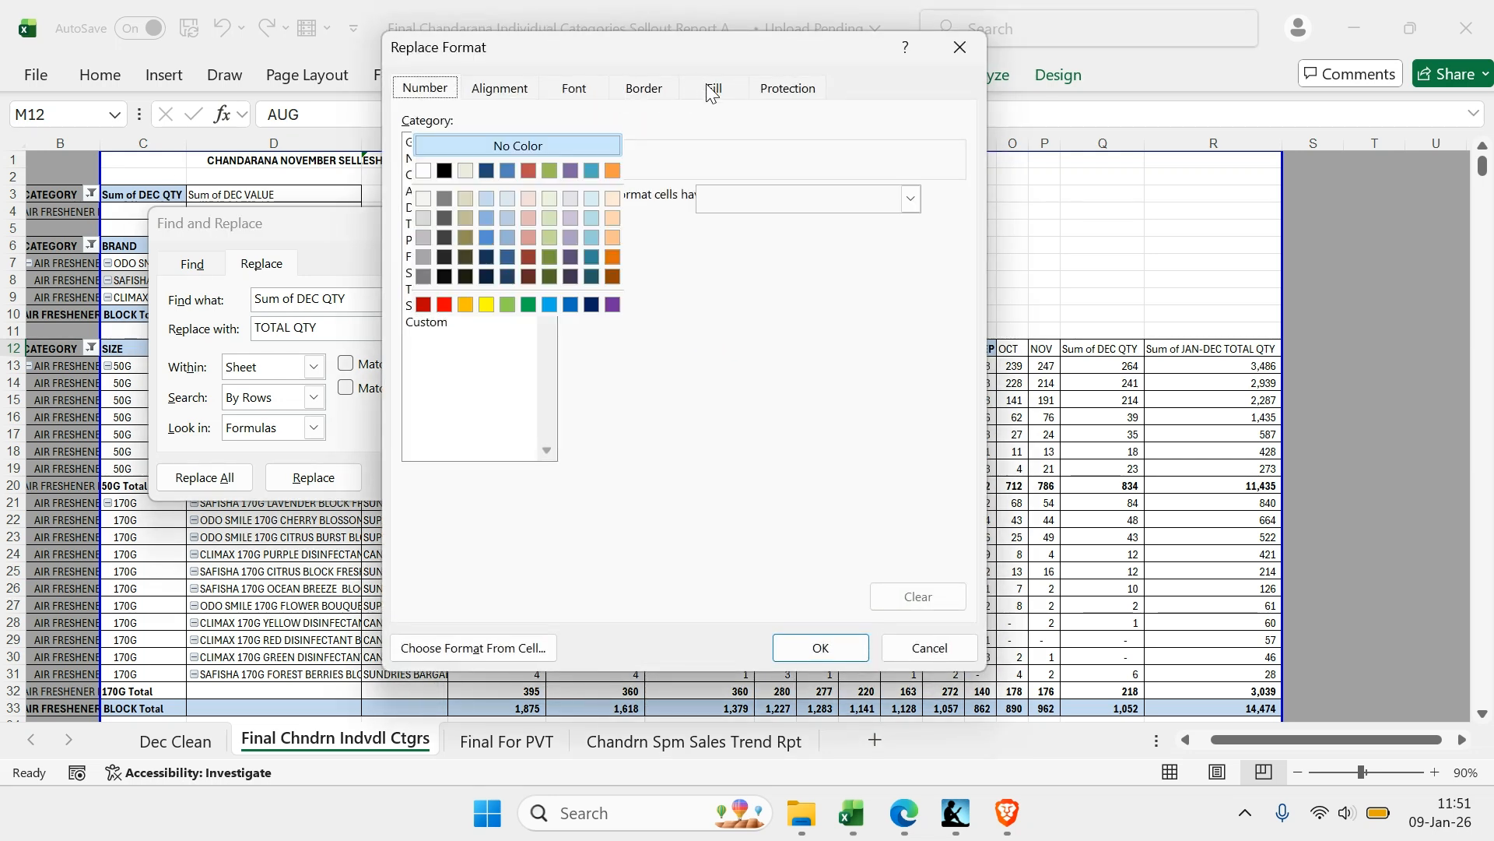
left_click(486, 199)
left_click(643, 92)
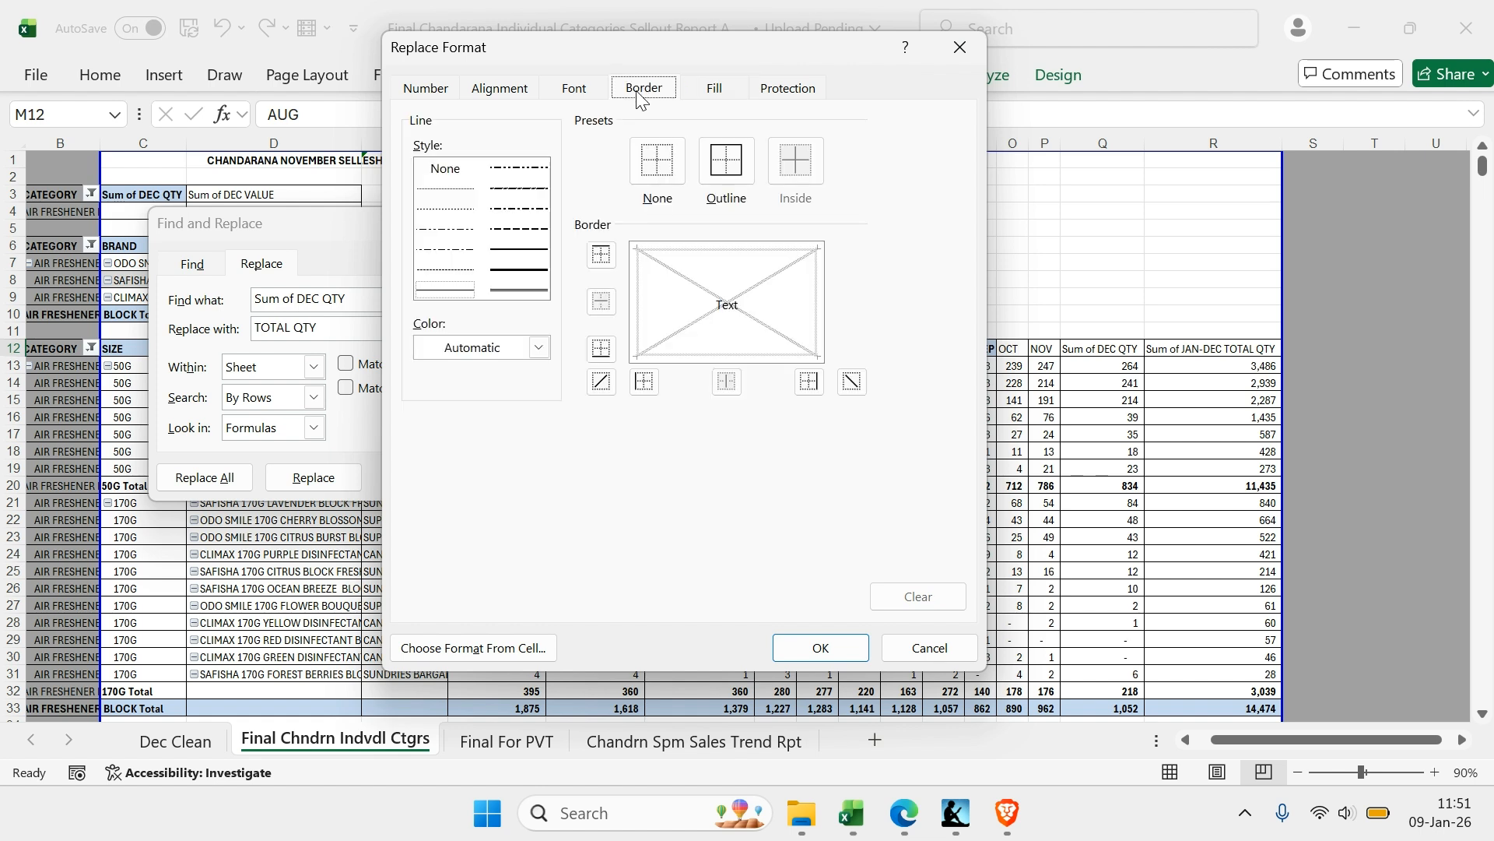
left_click(595, 94)
left_click(692, 200)
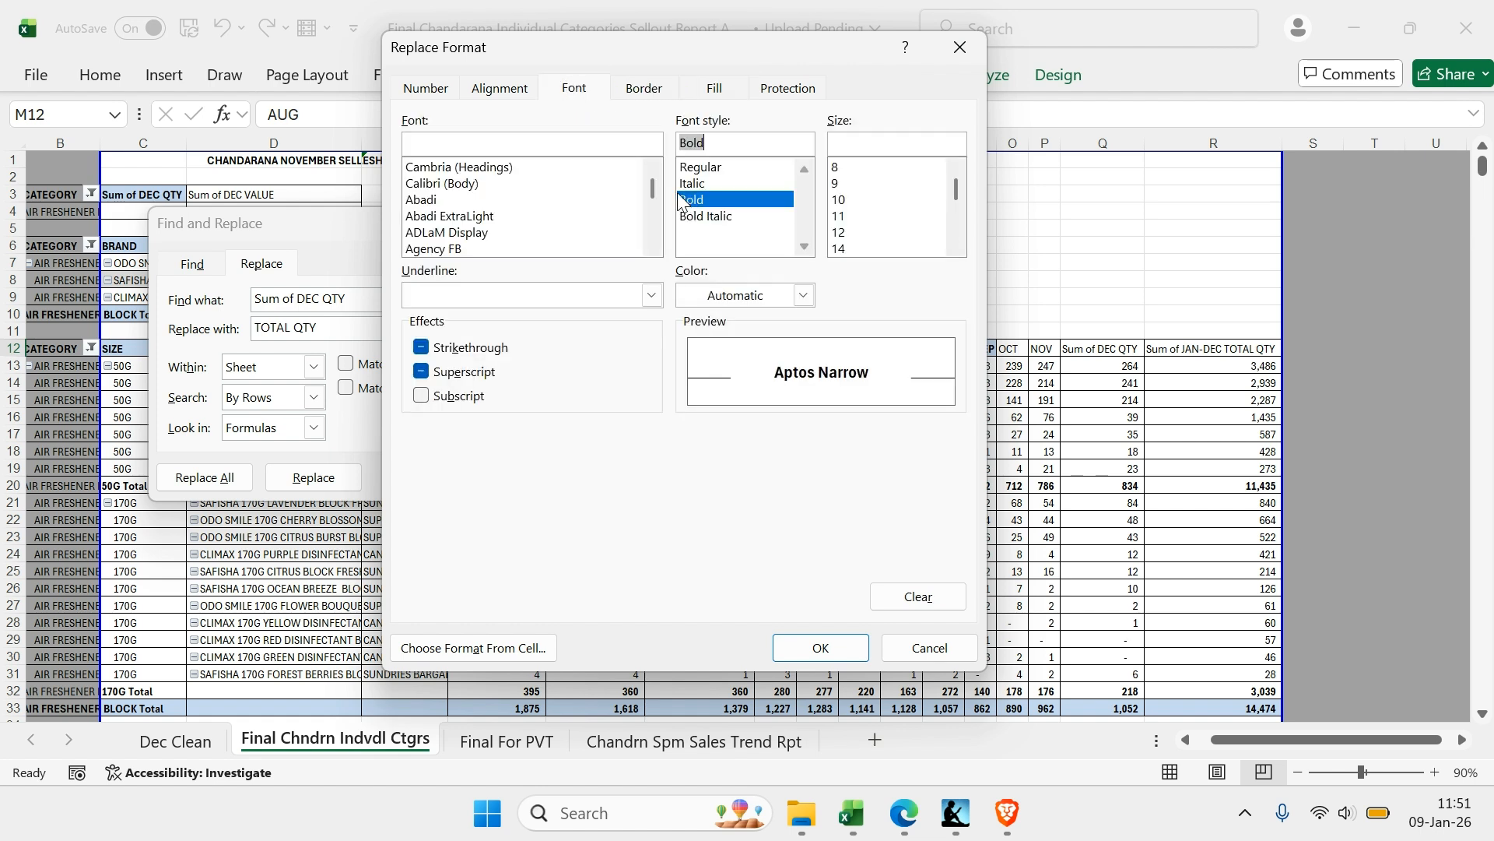
Set the replacement format's horizontal alignment to Right (Indent) and apply the format
left_click(500, 87)
left_click(563, 170)
left_click(563, 169)
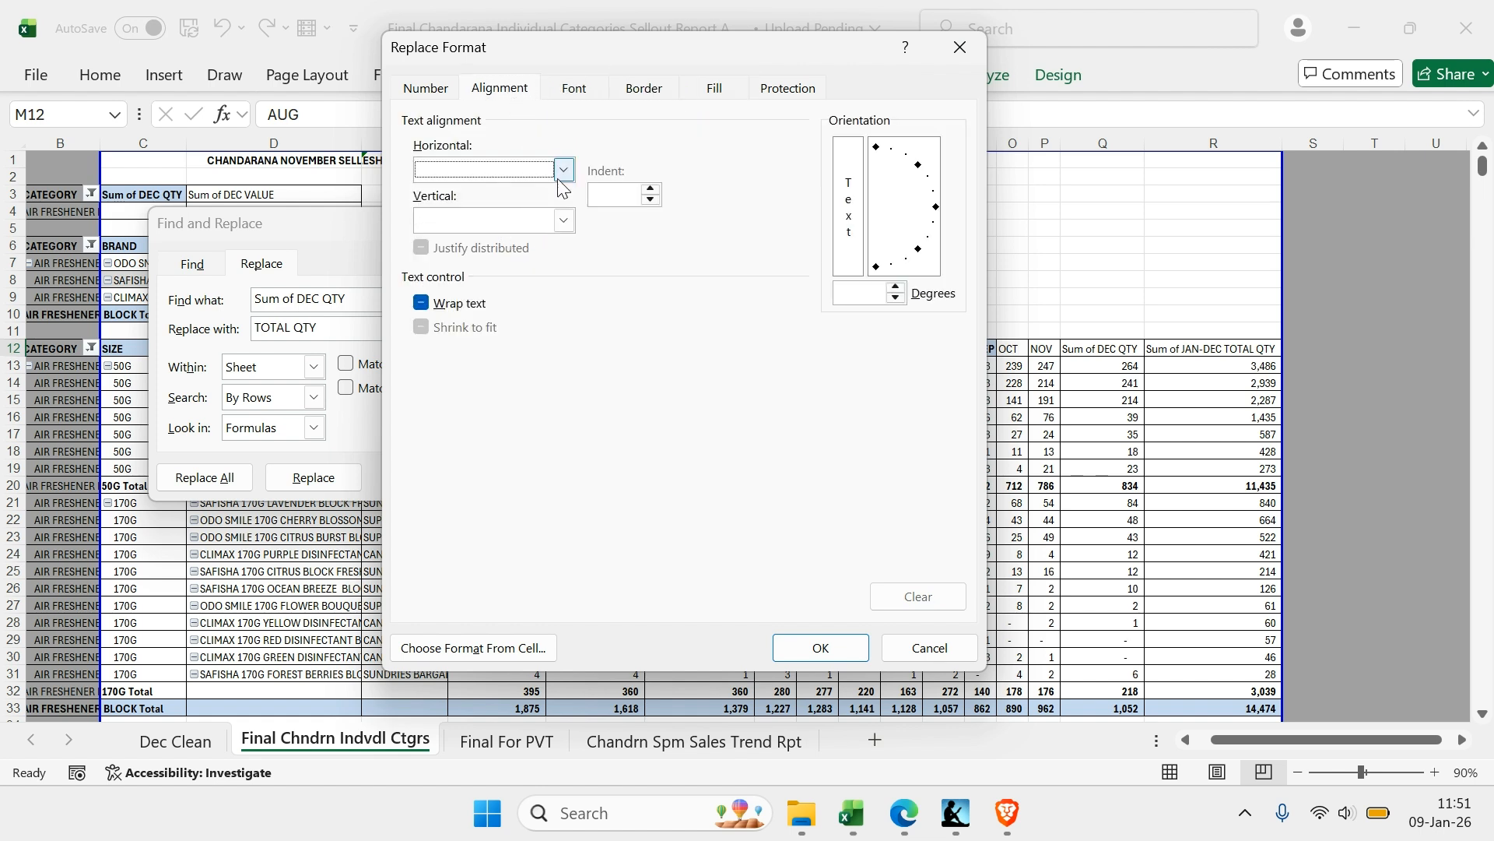
left_click(563, 169)
left_click(467, 241)
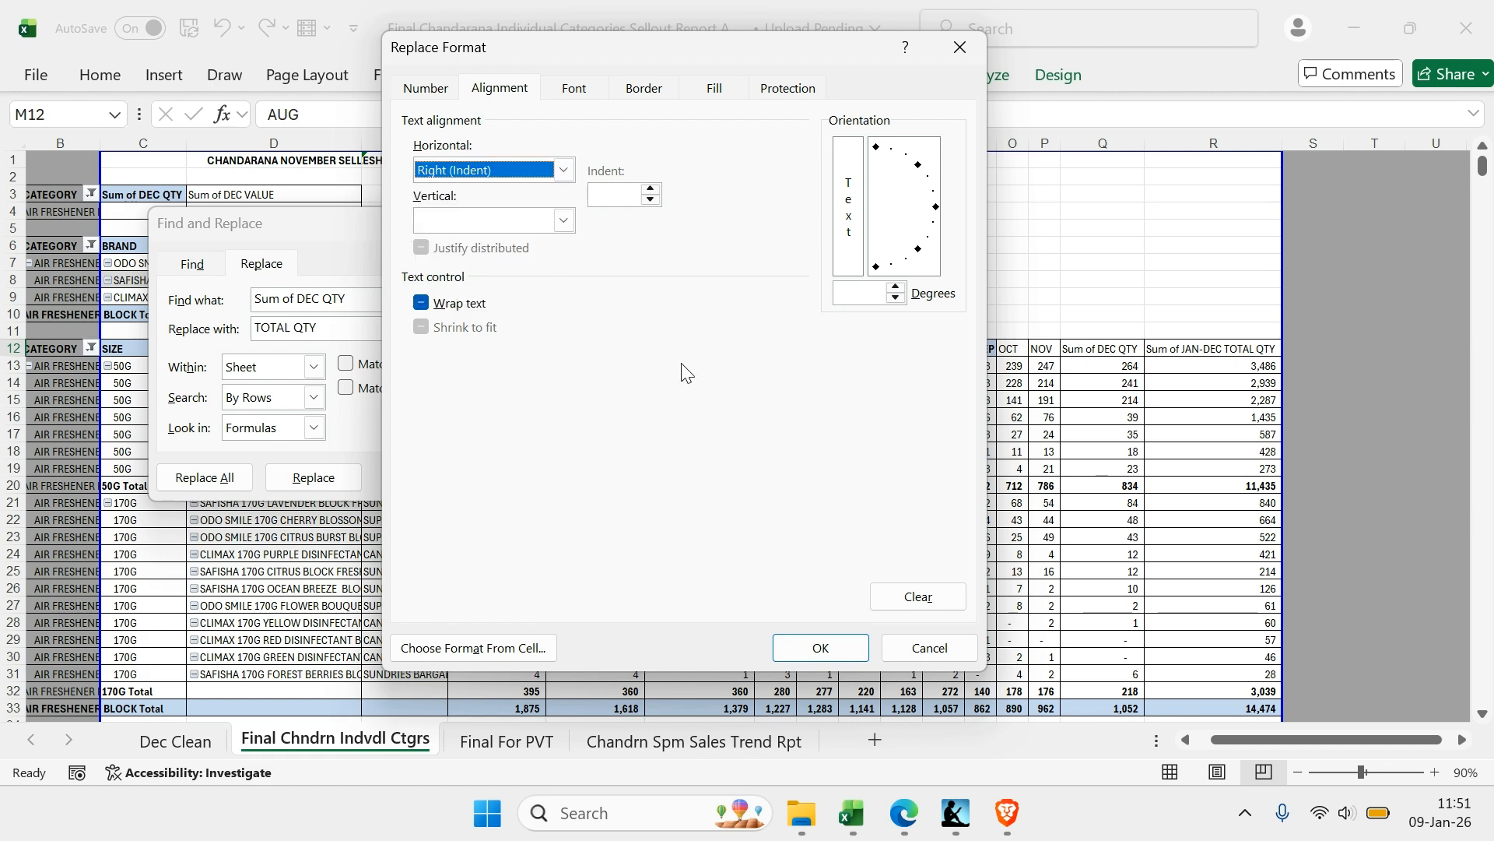
left_click(820, 648)
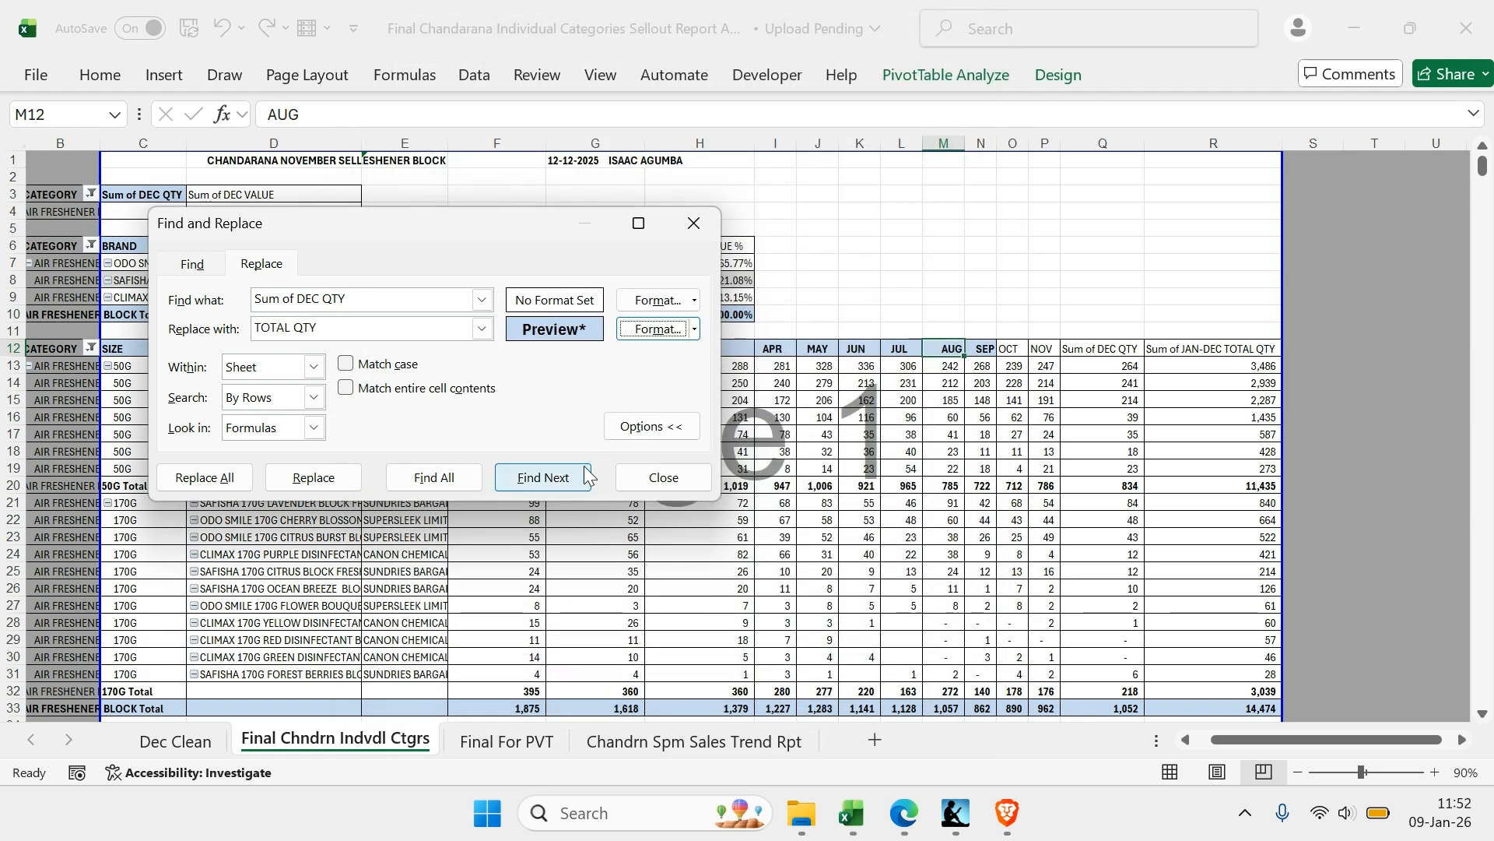
Replace every Sum of DEC QTY in column C with TOTAL QTY in the new format
left_click_drag(421, 226, 936, 196)
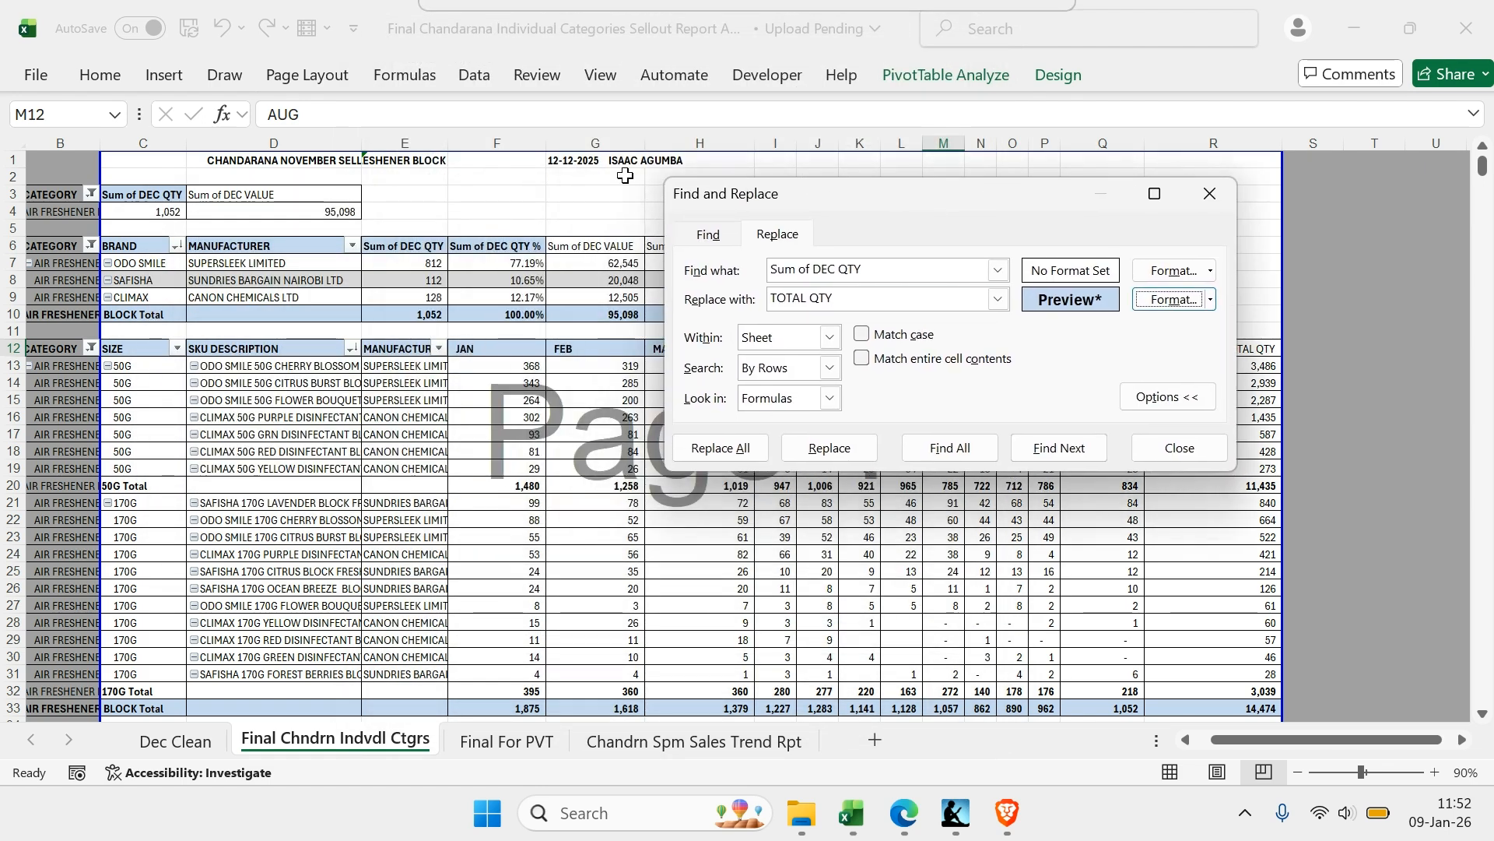
left_click(179, 143)
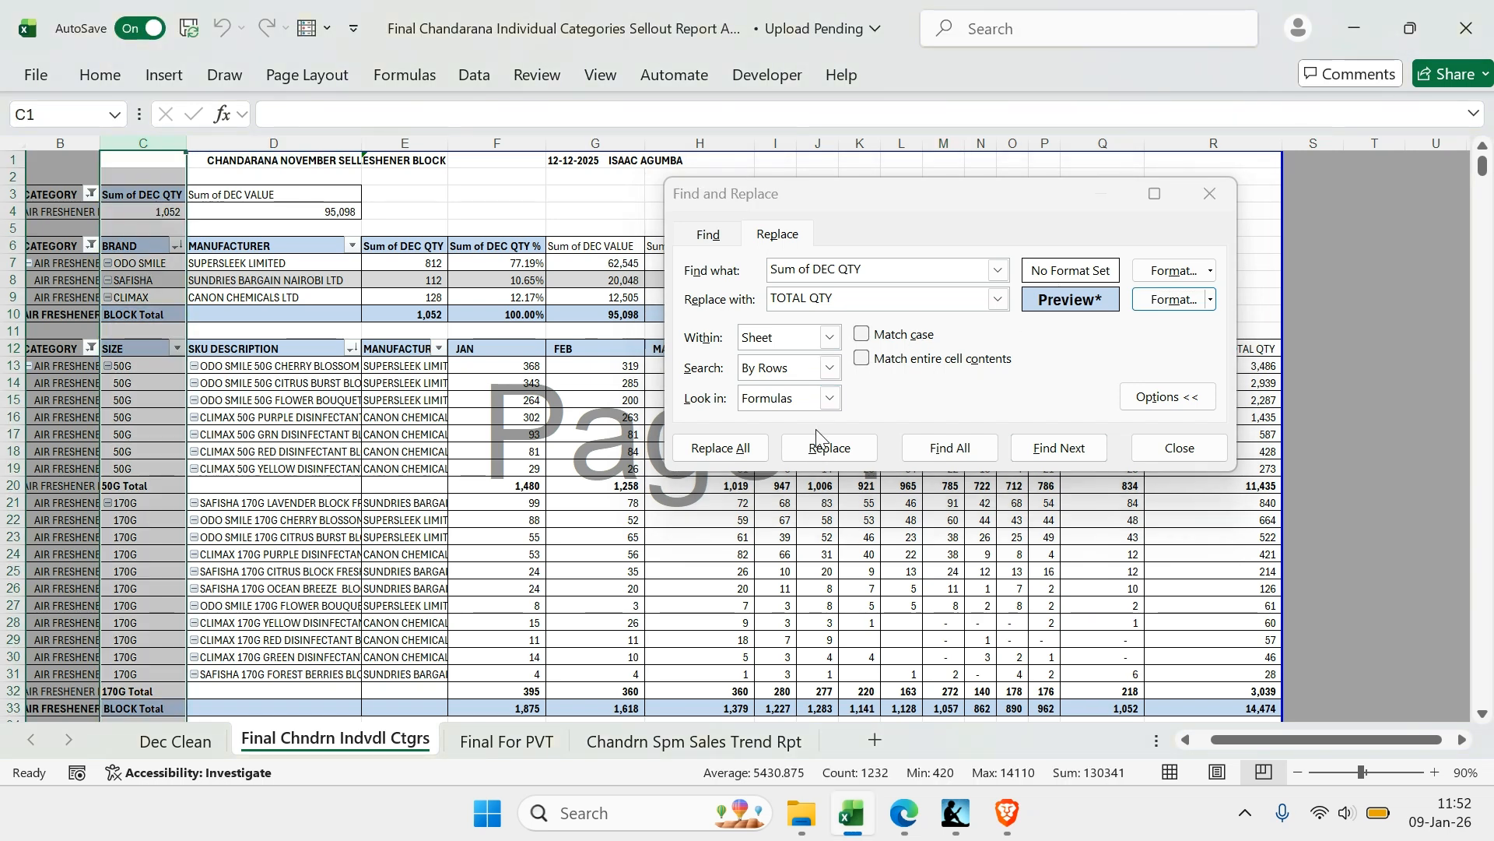
left_click(743, 450)
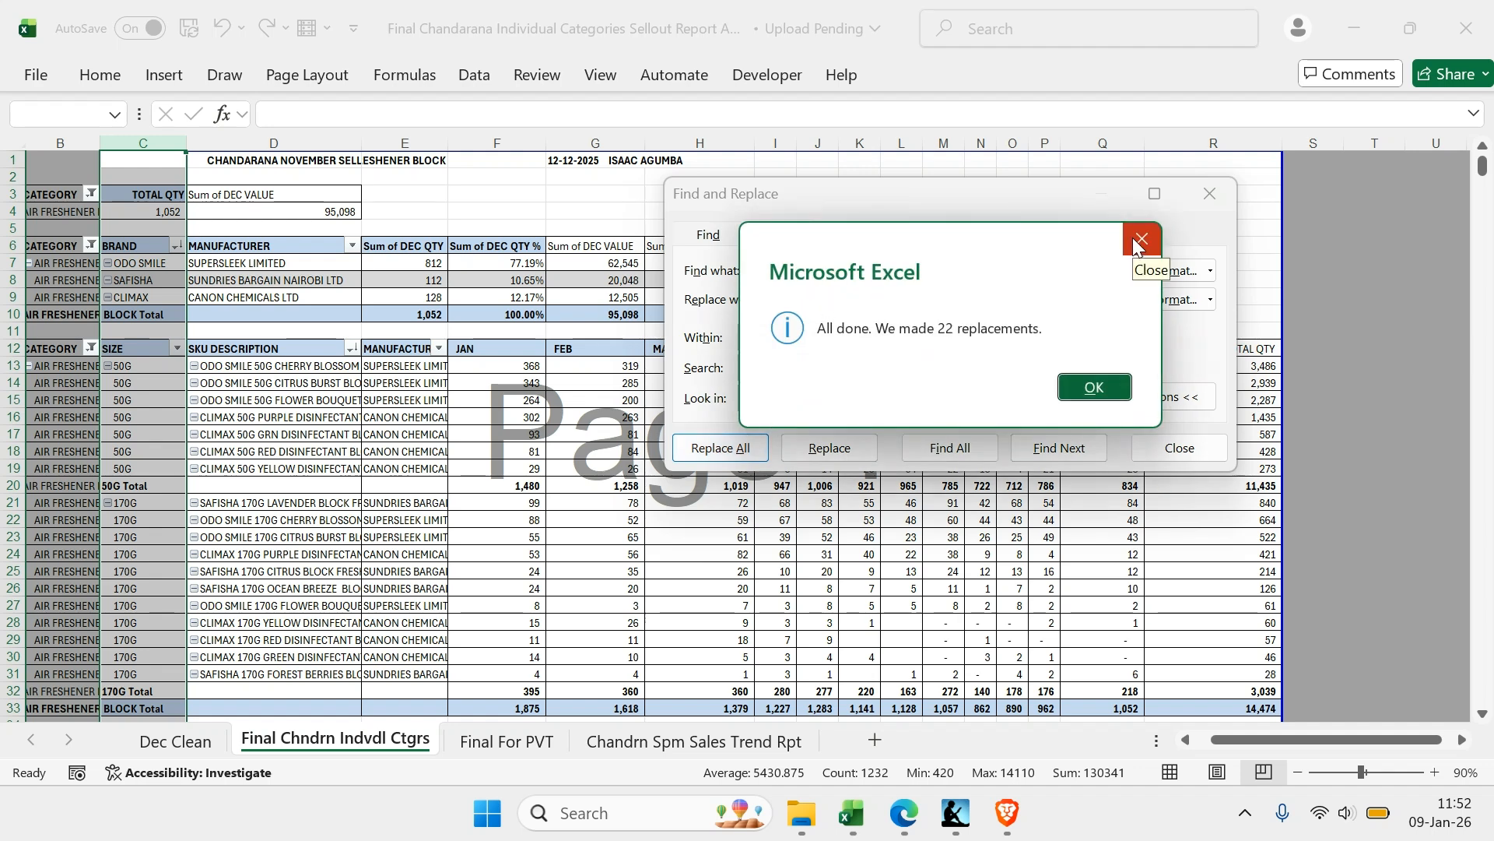
left_click(1140, 246)
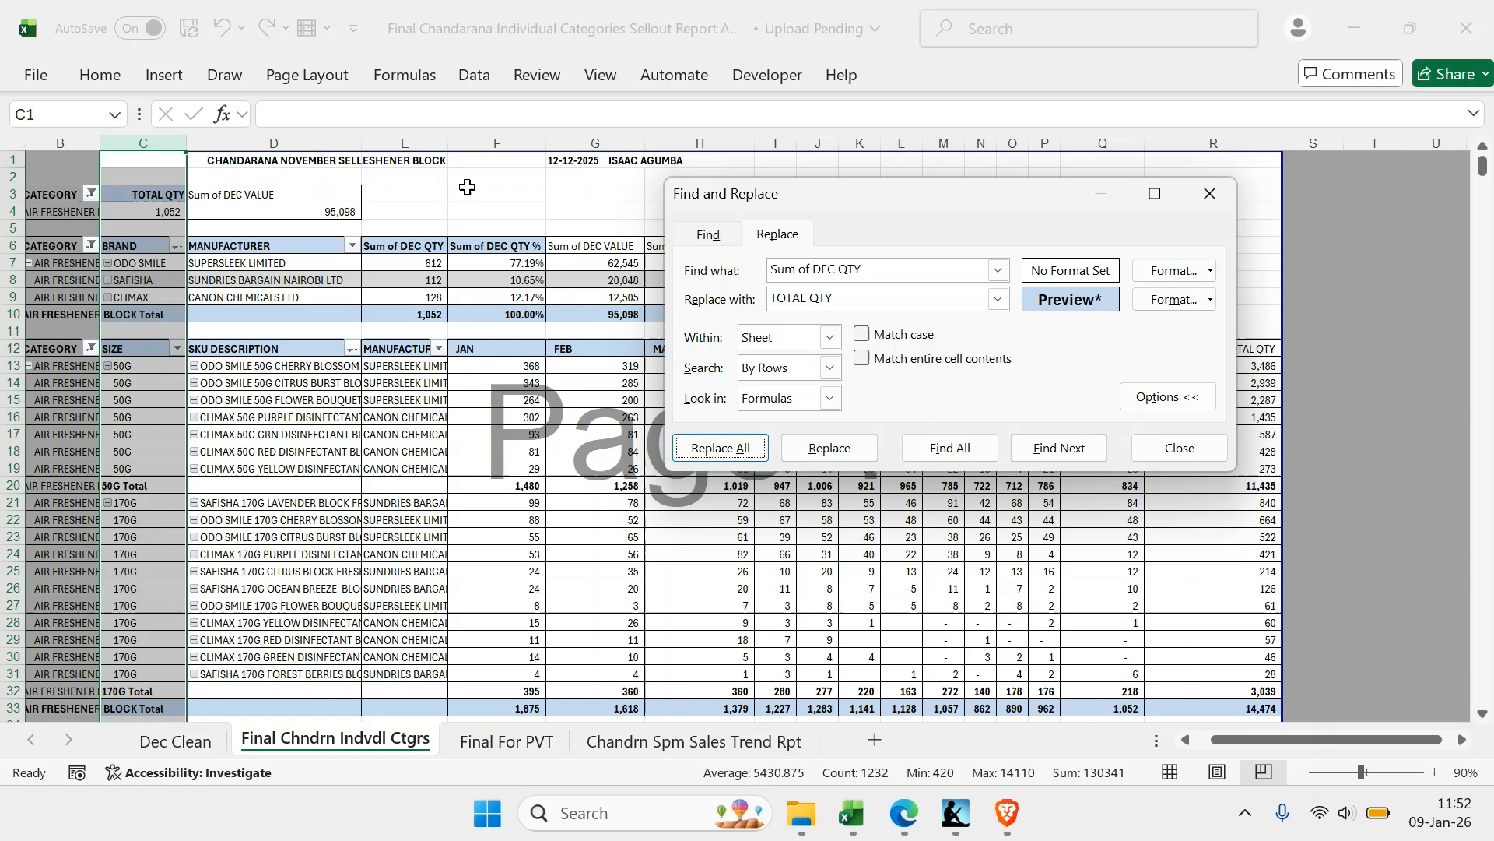
Replace every Sum of DEC QTY in columns E and F with QTY
left_click(424, 142)
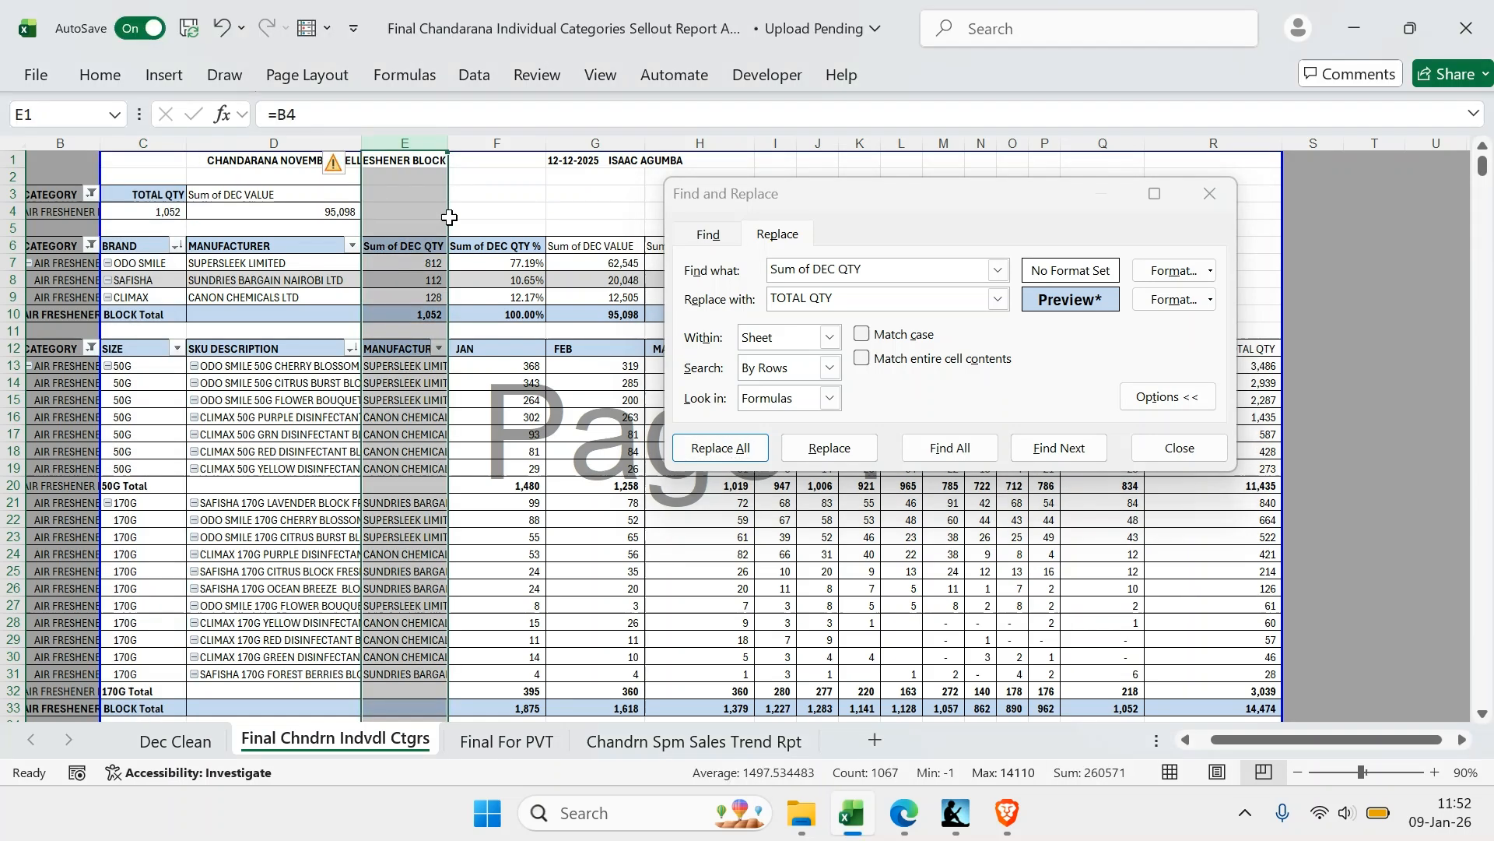
left_click(812, 298)
key("BackSpace")
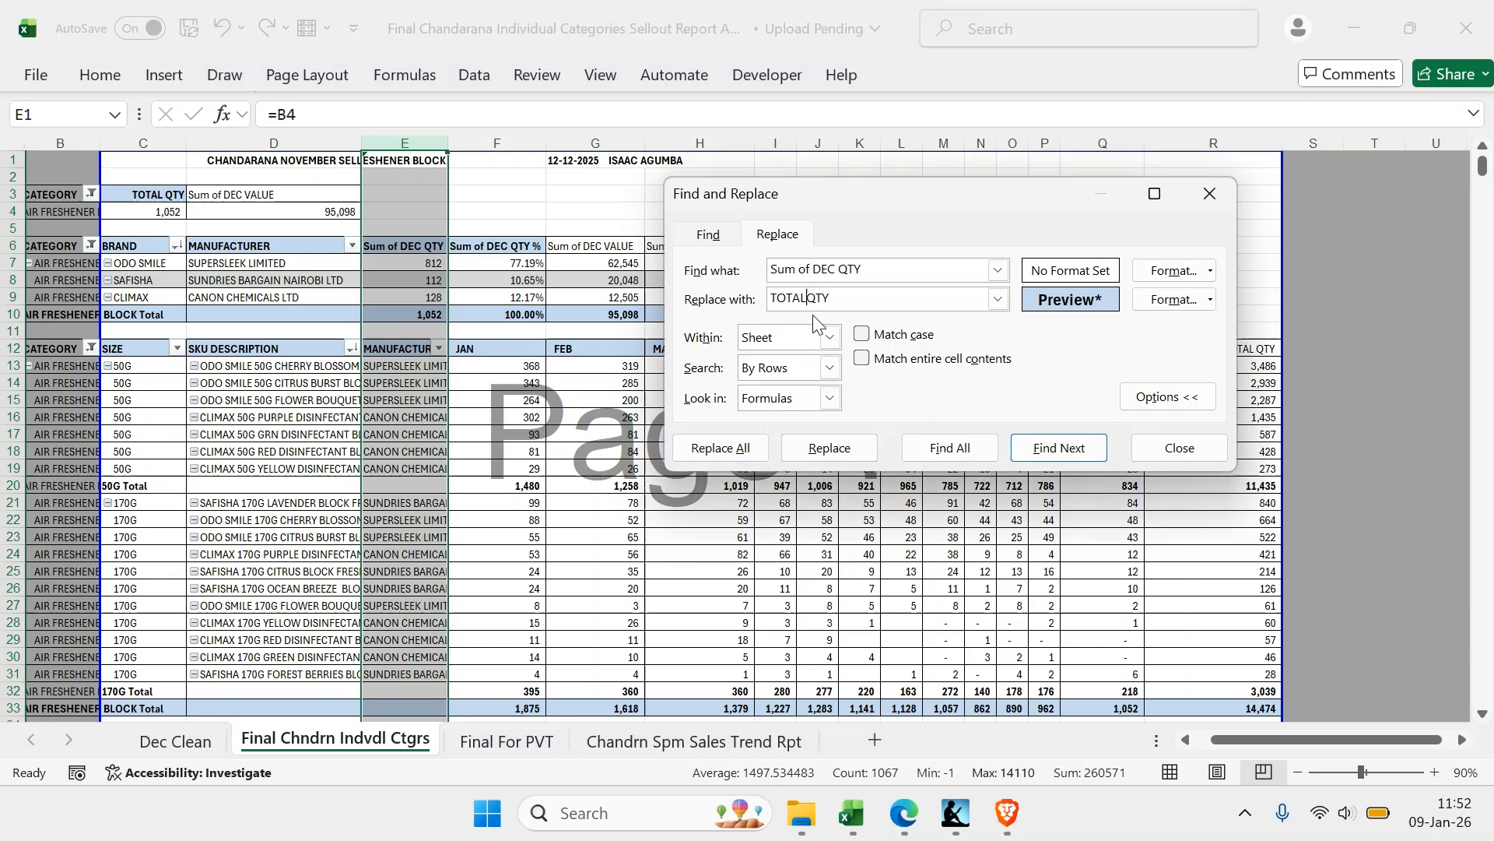
key("BackSpace")
key("BackSpace")
key("BackSpace")
key("BackSpace")
key("BackSpace")
left_click(730, 440)
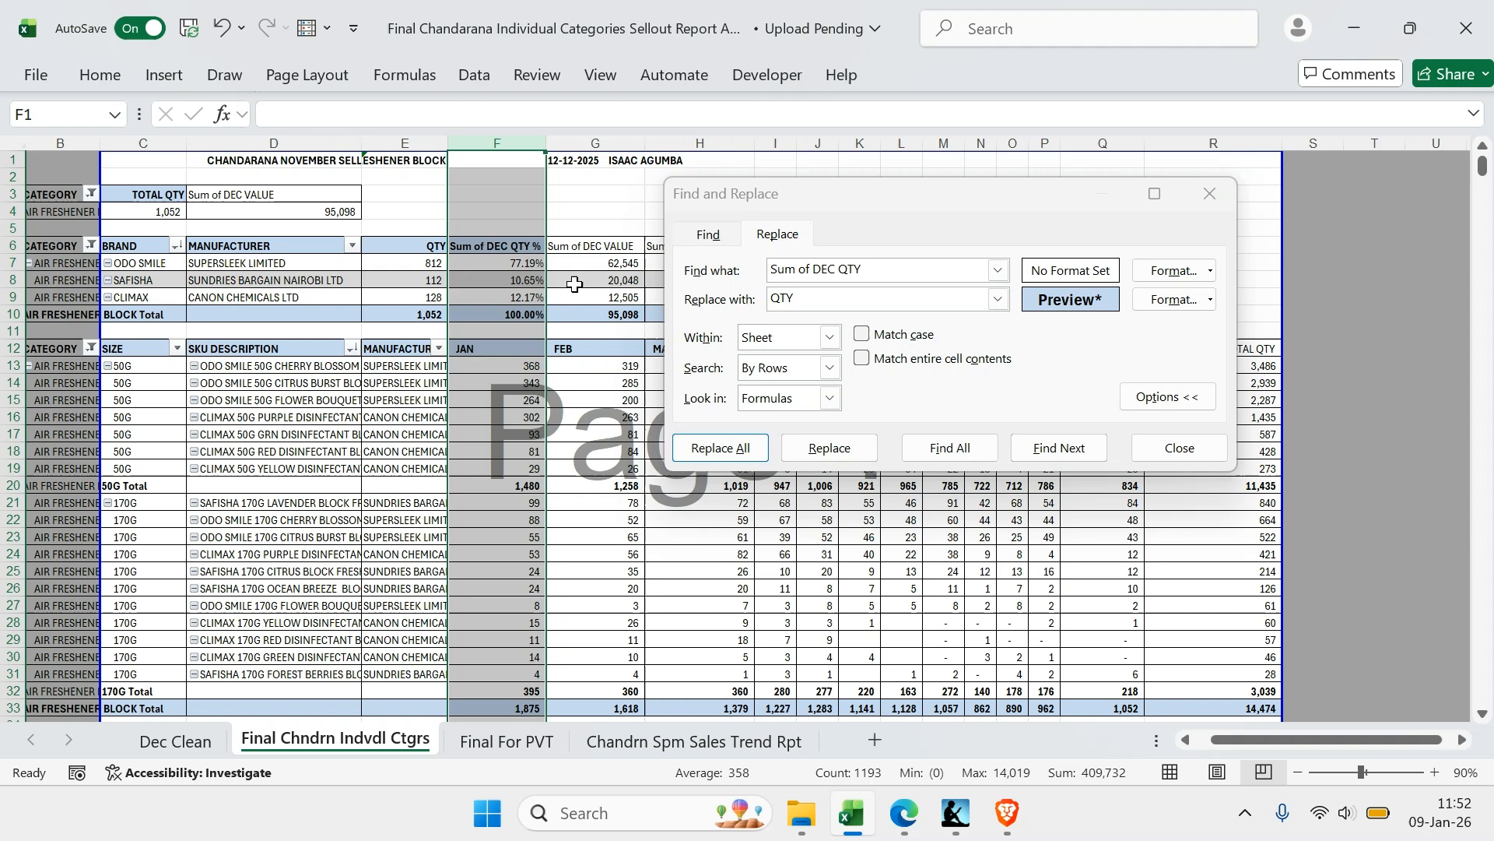
left_click(723, 448)
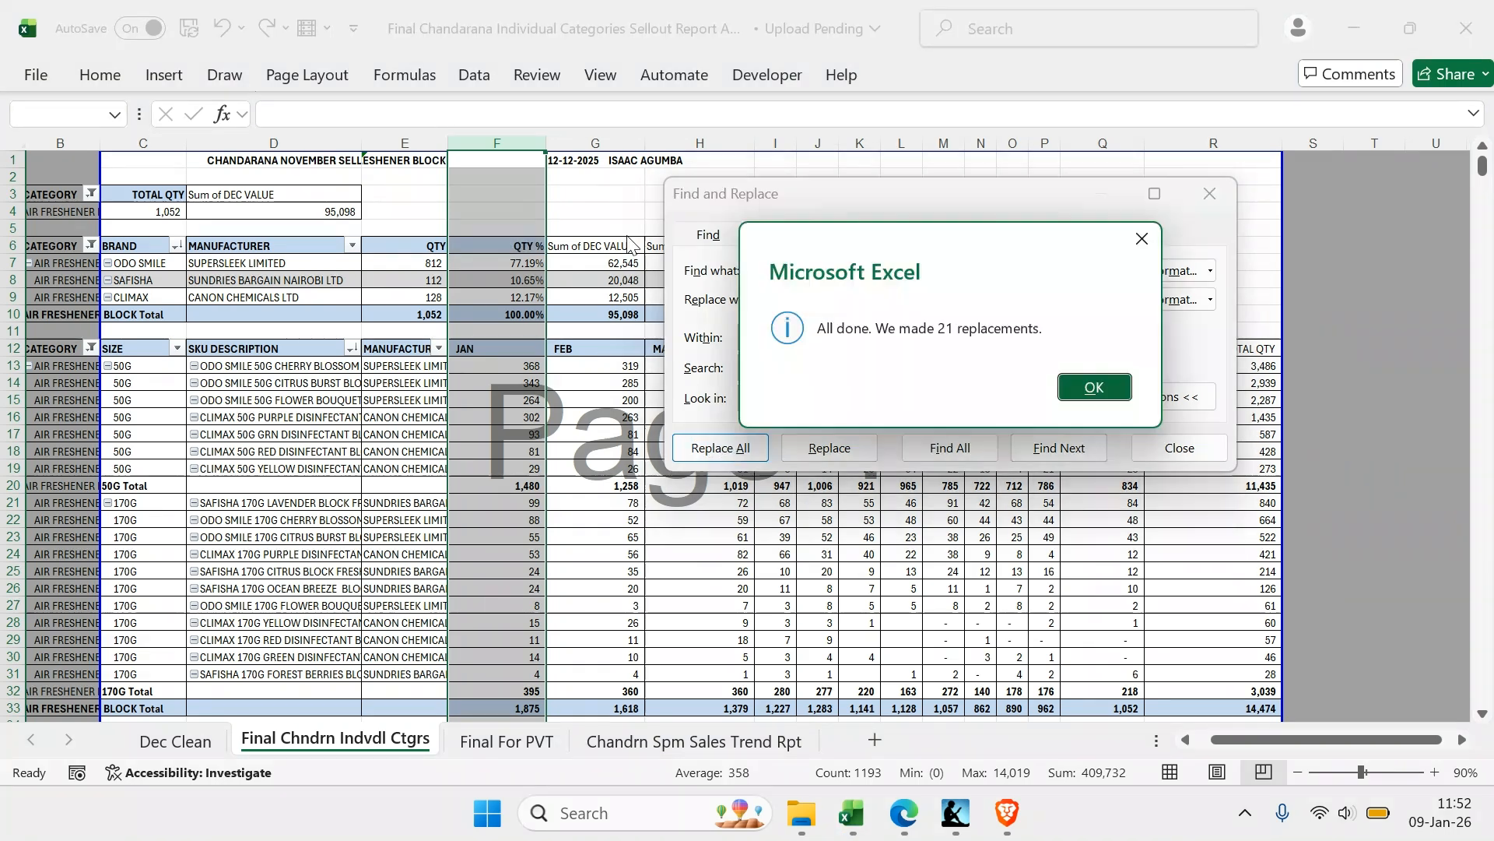
left_click(1144, 235)
Replace every Sum of DEC QTY header in column Q with DEC
left_click_drag(954, 199, 505, 204)
left_click(1108, 142)
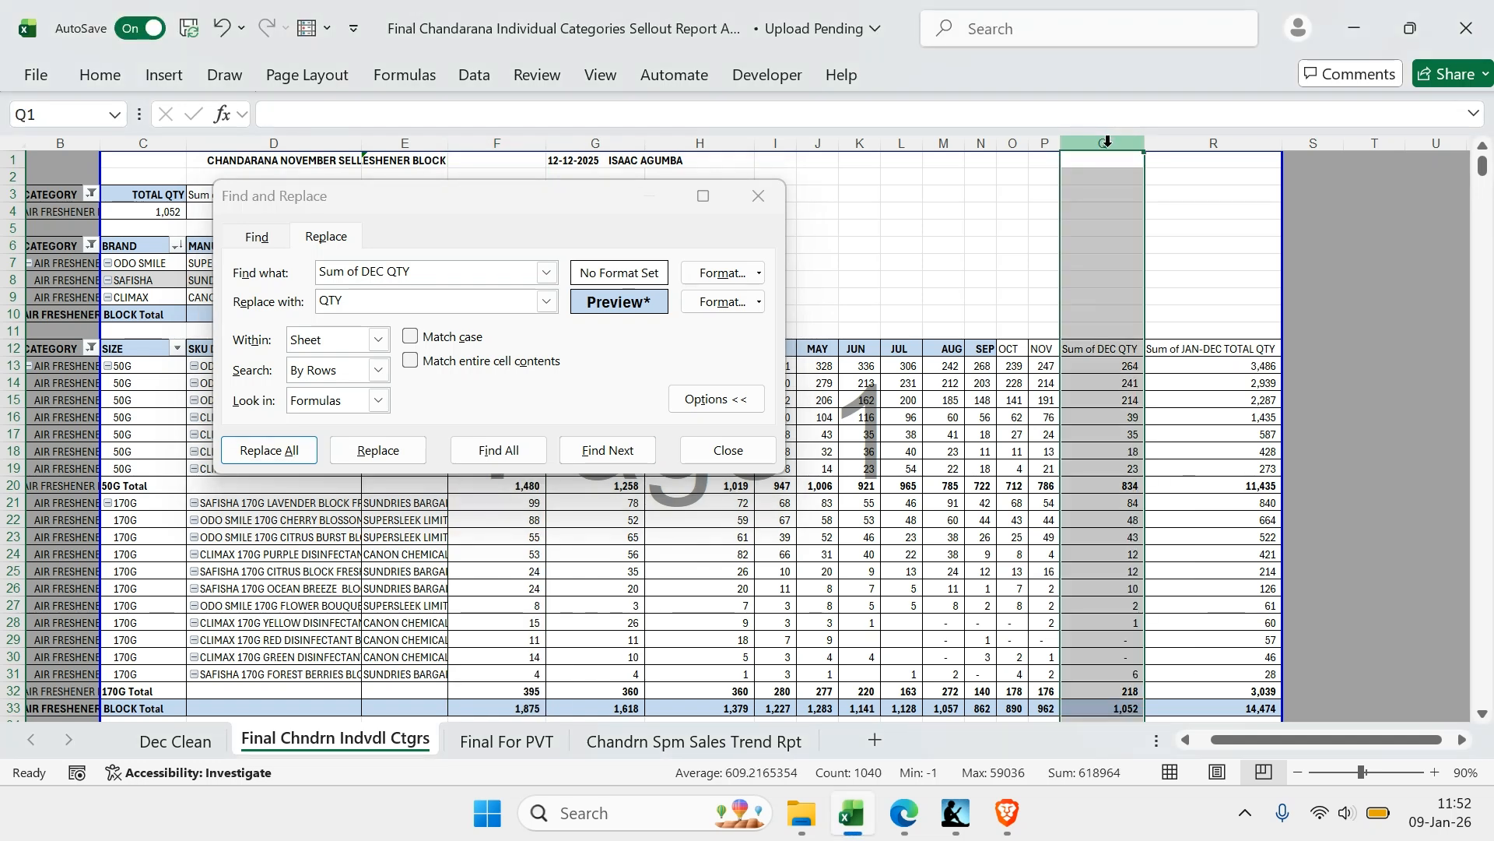
left_click(387, 304)
double_click(389, 305)
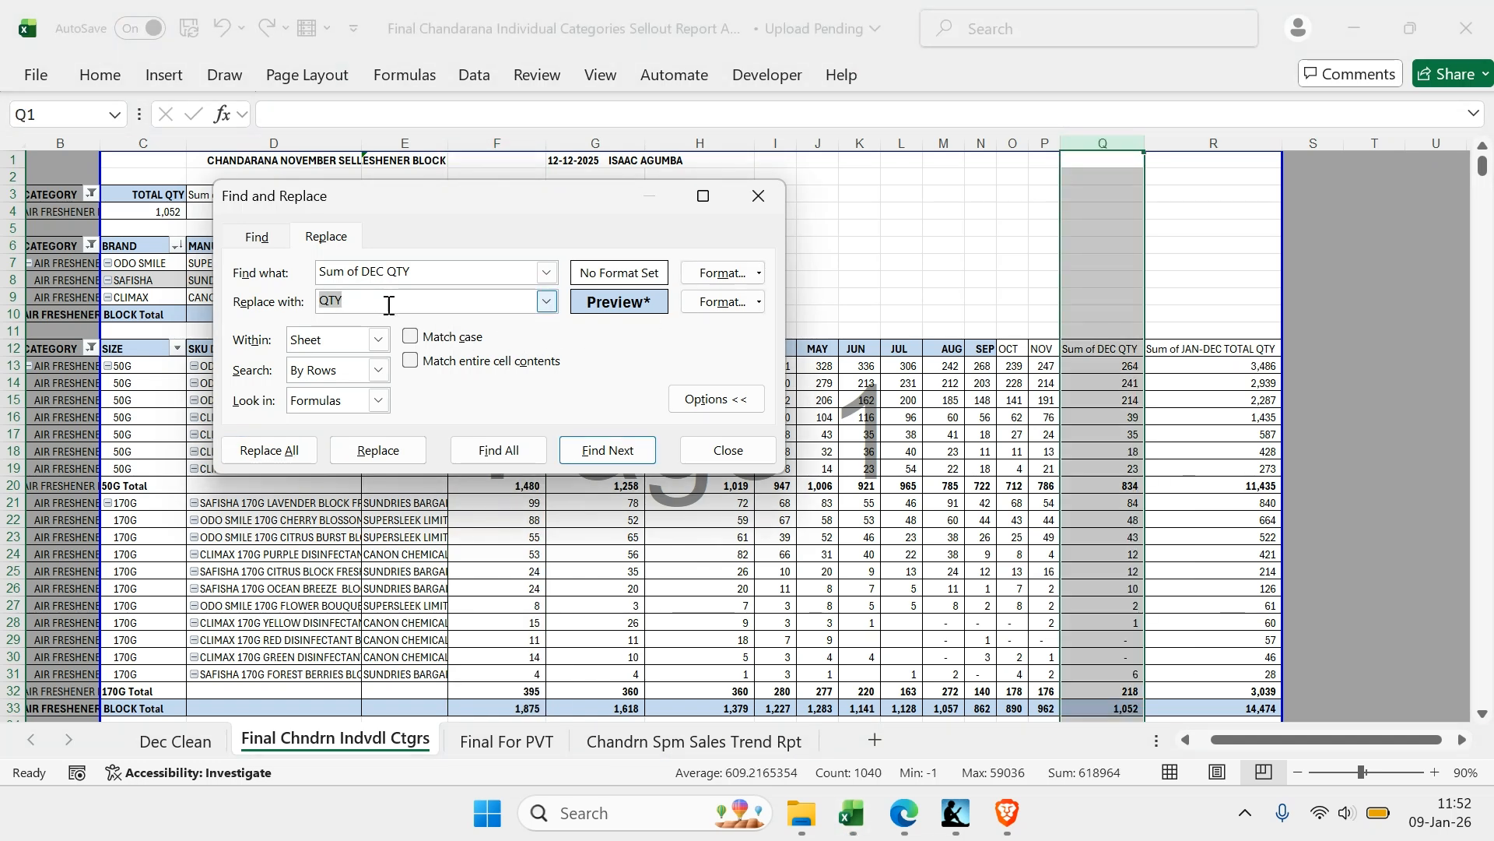
type("DEC")
left_click(306, 450)
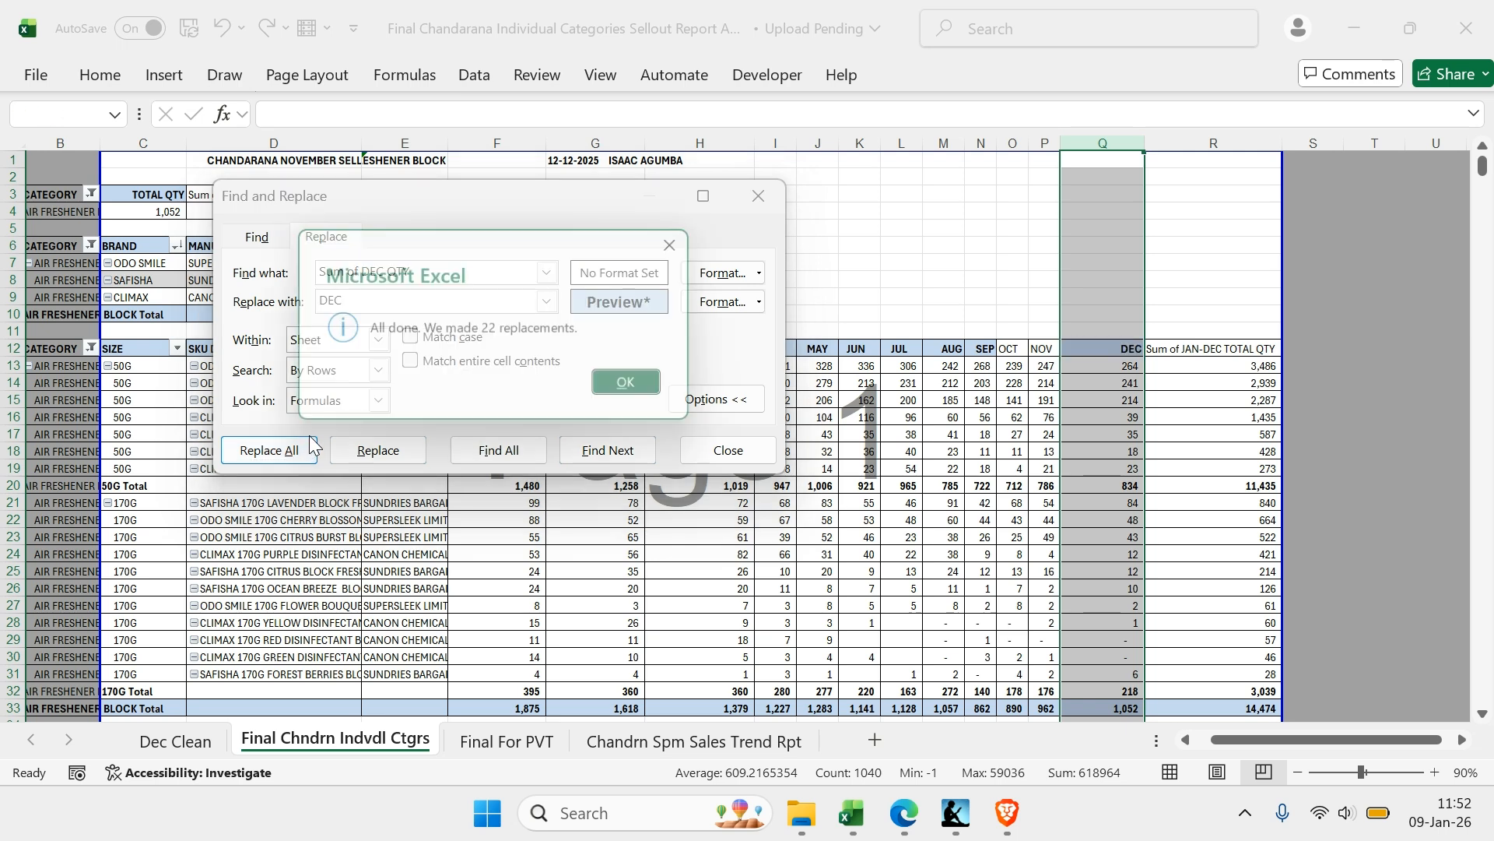
left_click(687, 241)
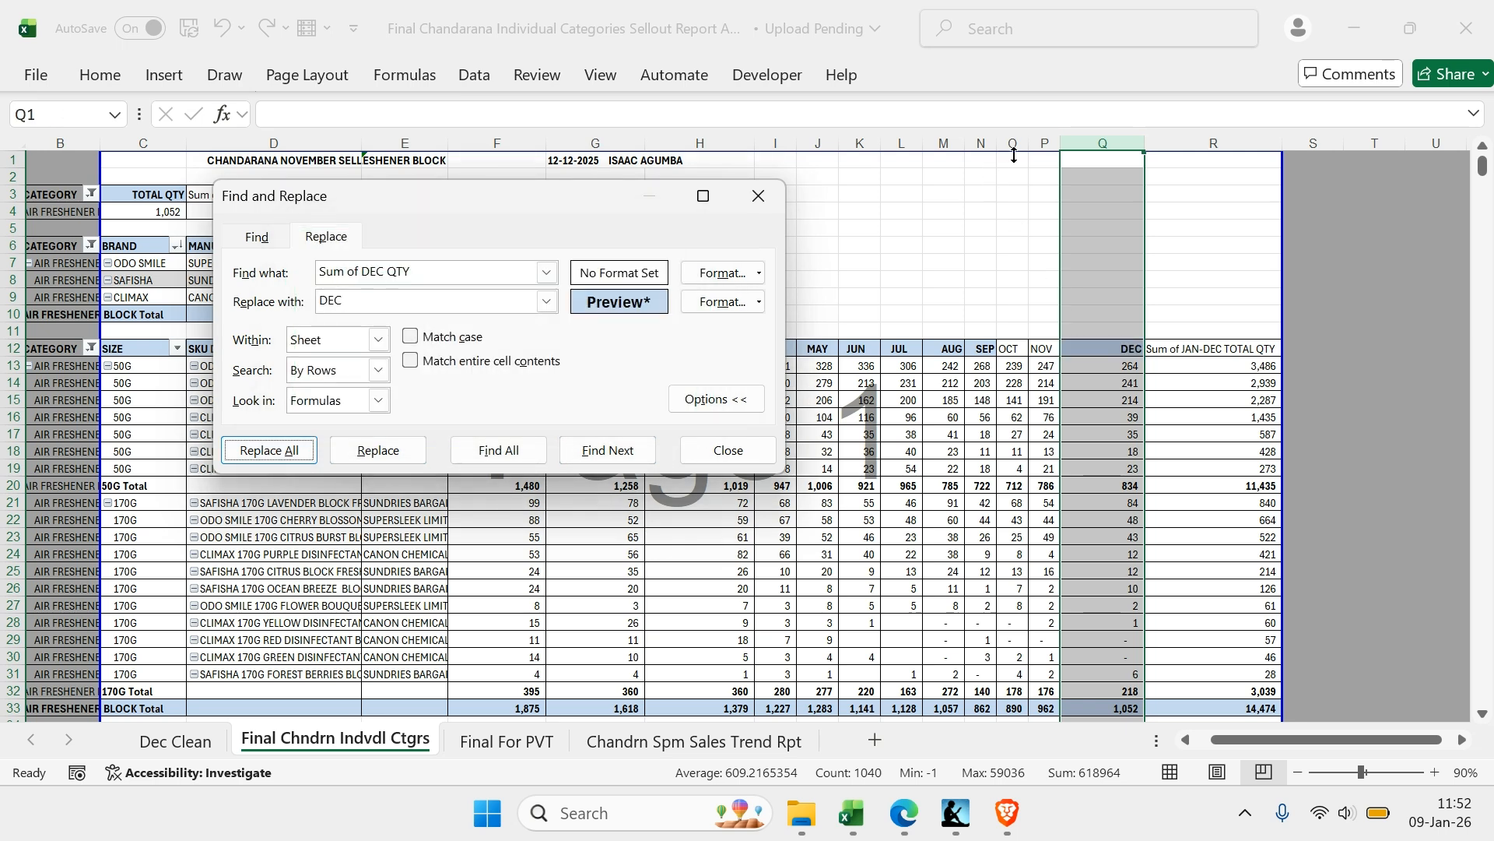
Replace every Sum of JAN-DEC TOTAL QTY header in column R with TOTAL
left_click(1172, 143)
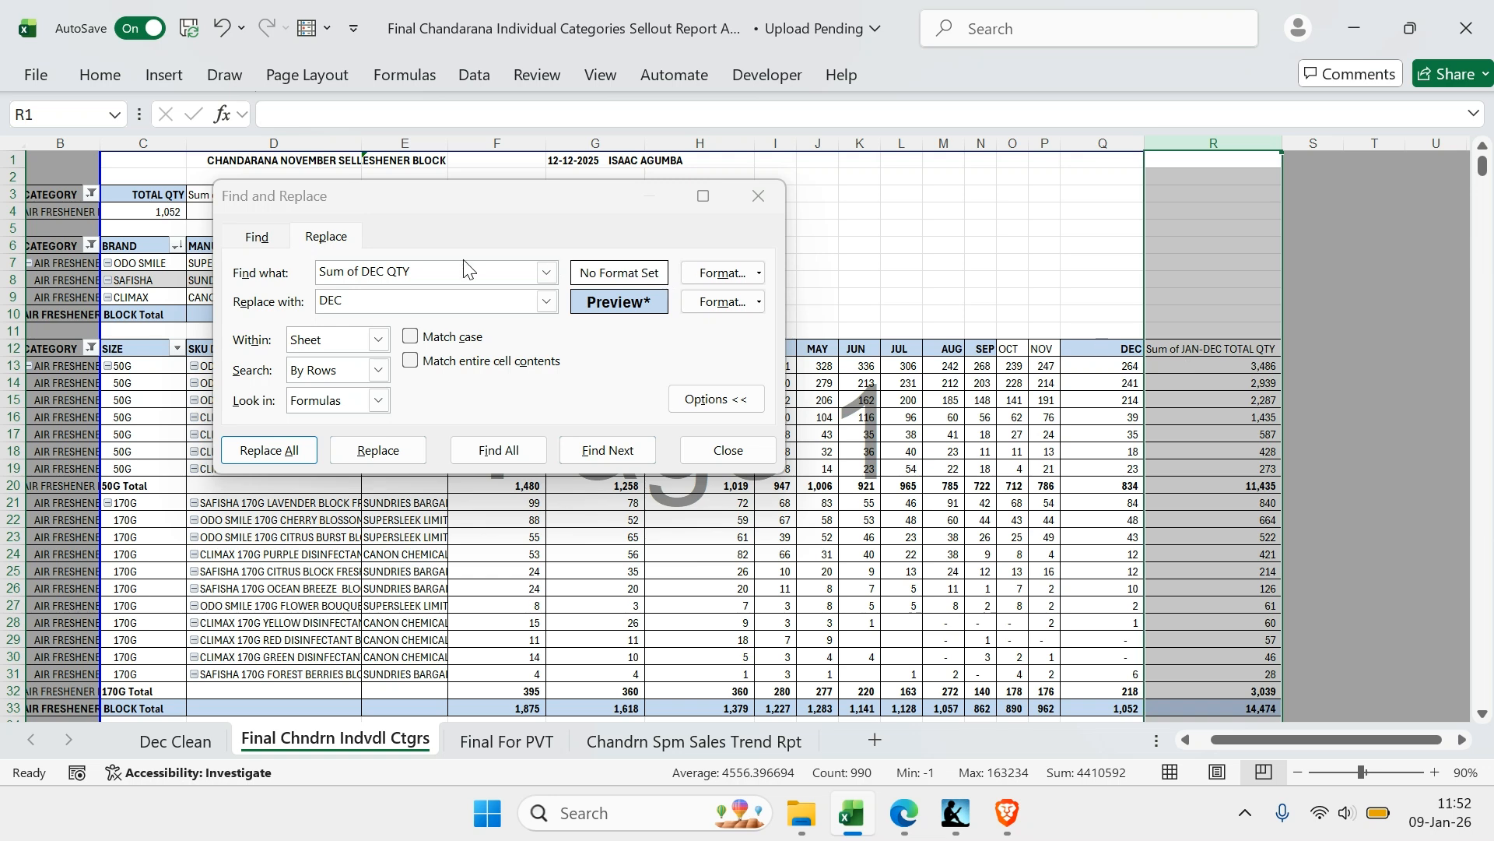
left_click(369, 272)
type("JAN-DEC ")
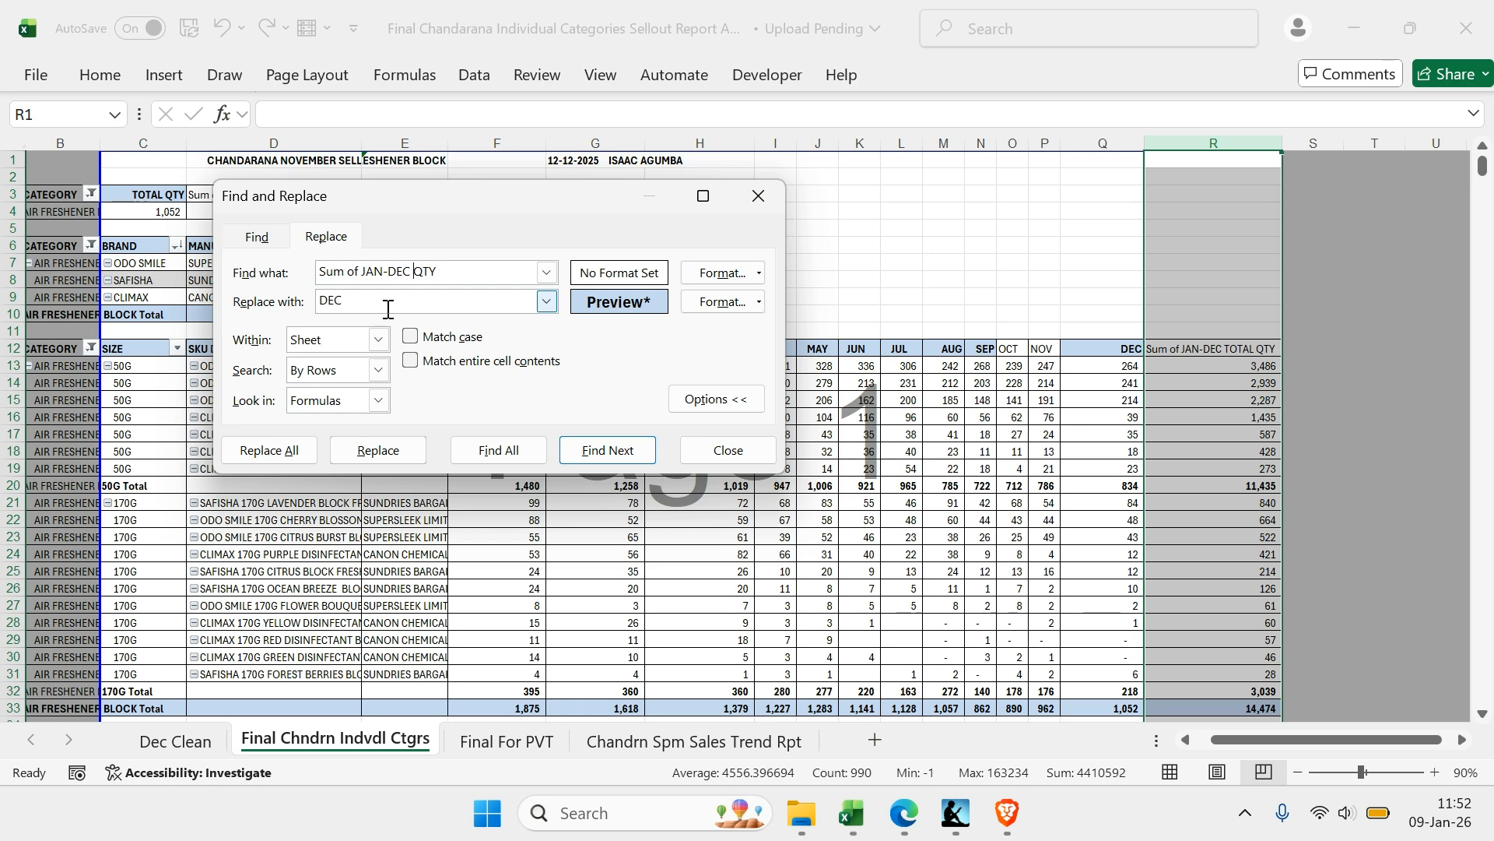
type("TOTAL")
key("Tab")
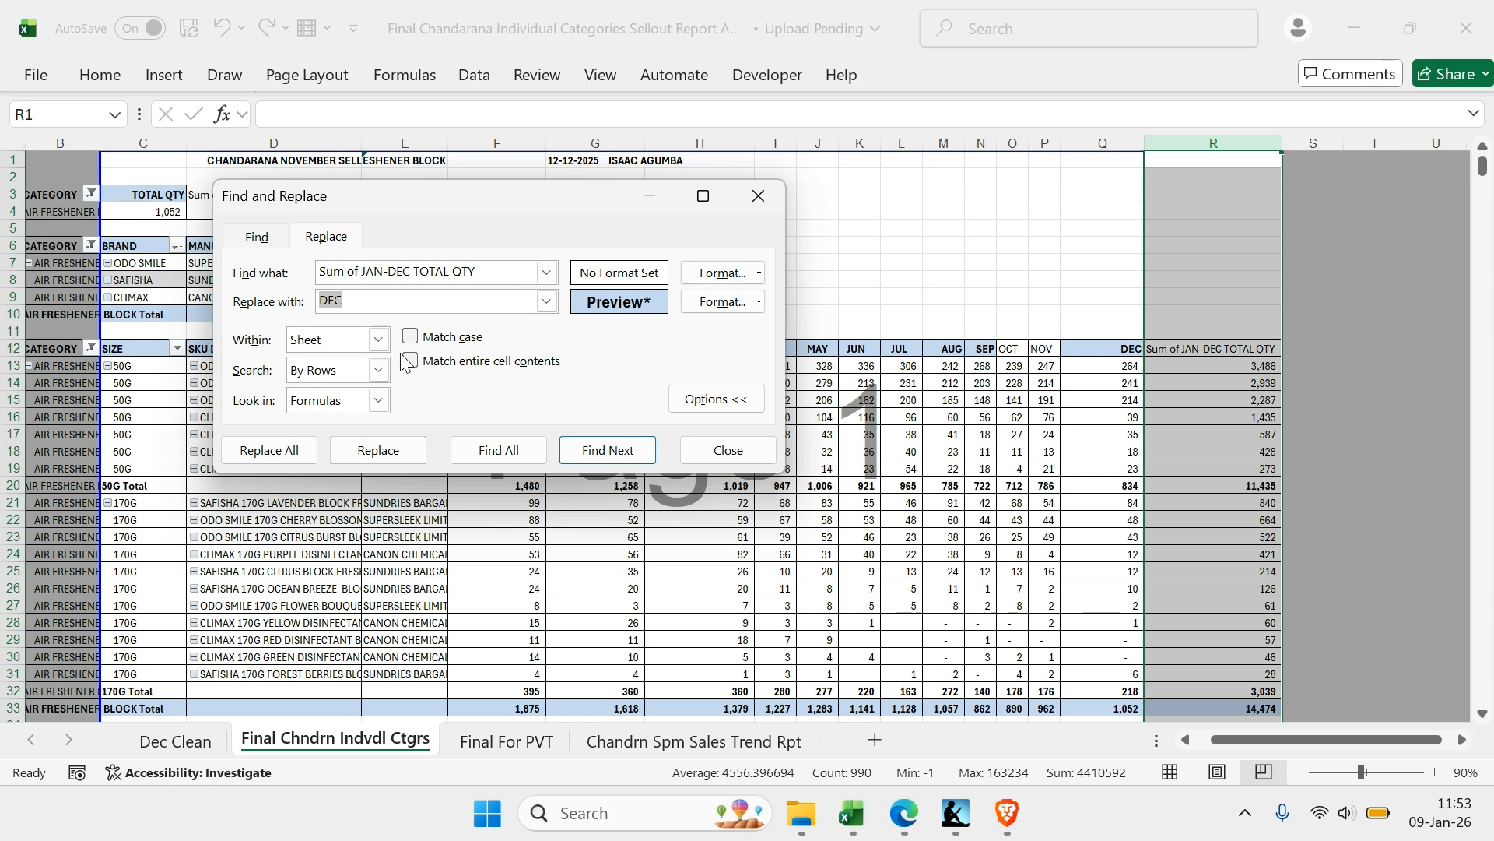
type("TOTAL")
left_click(294, 458)
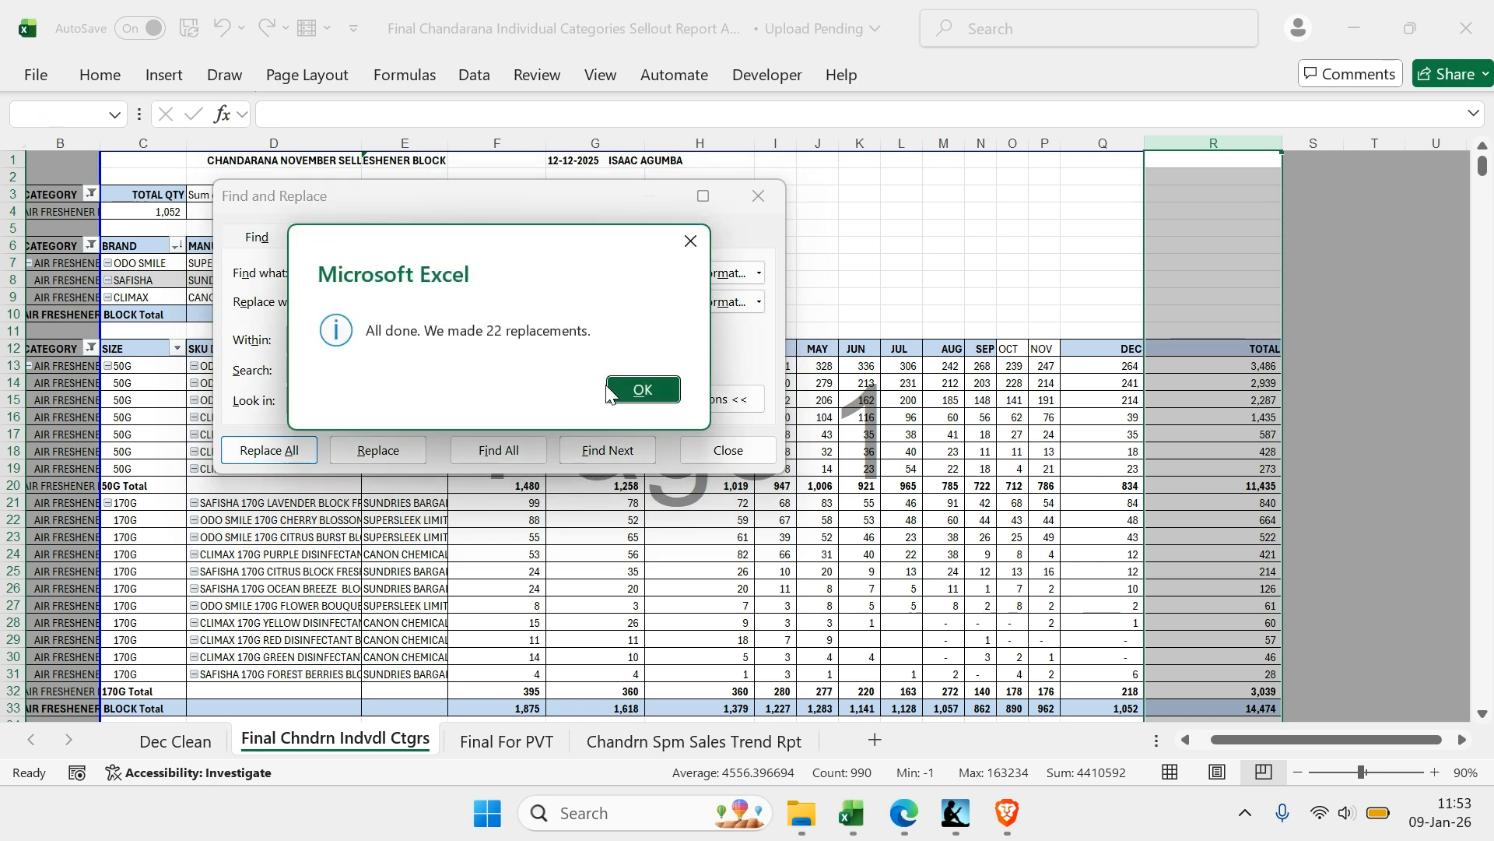
left_click(627, 393)
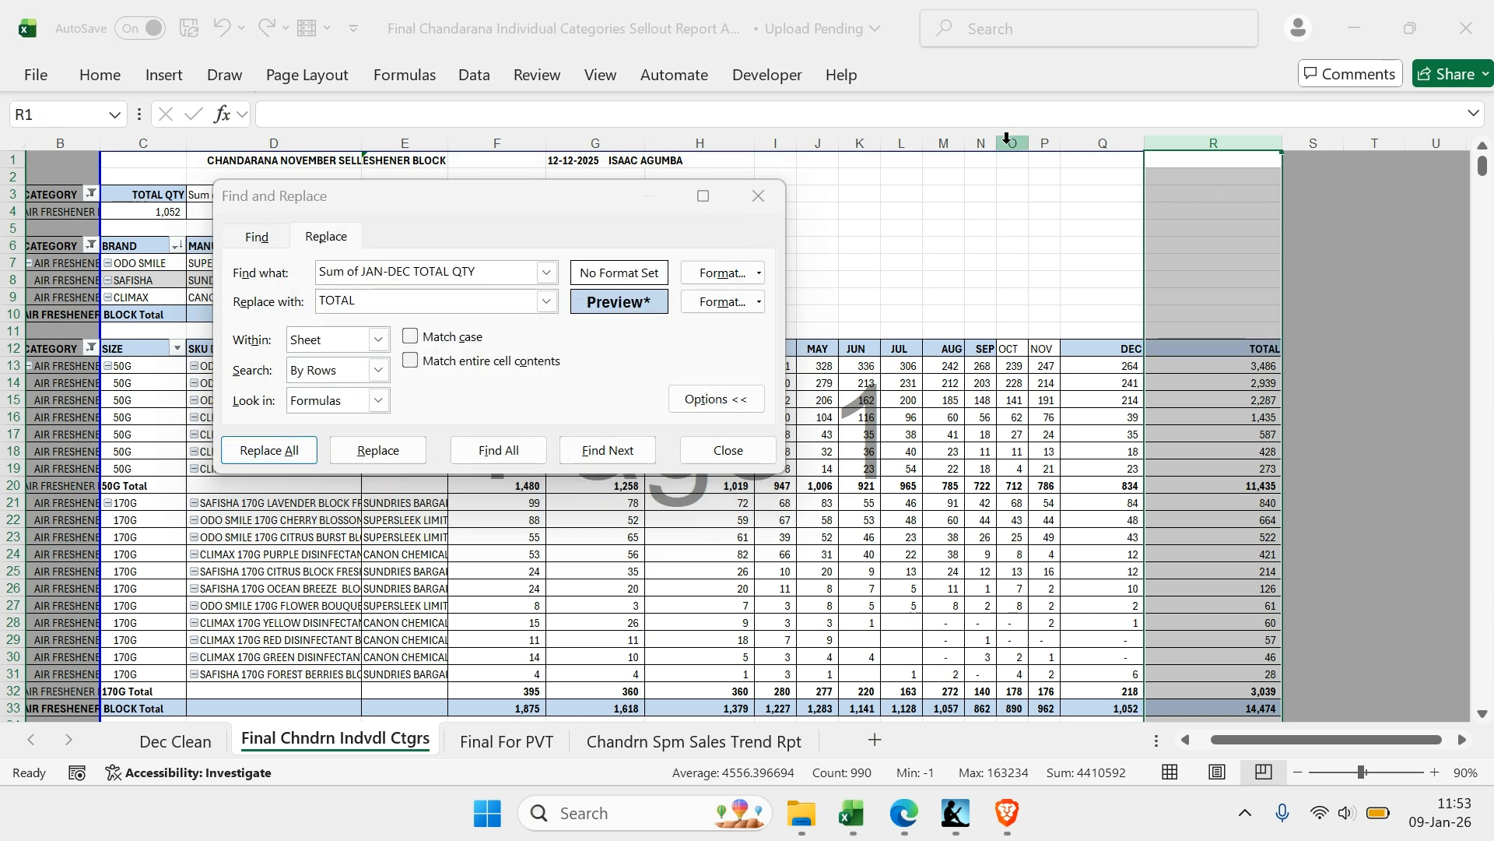
Apply the replacement format to all OCT headers in column O by replacing OCT with OCT
left_click(1006, 138)
left_click(442, 373)
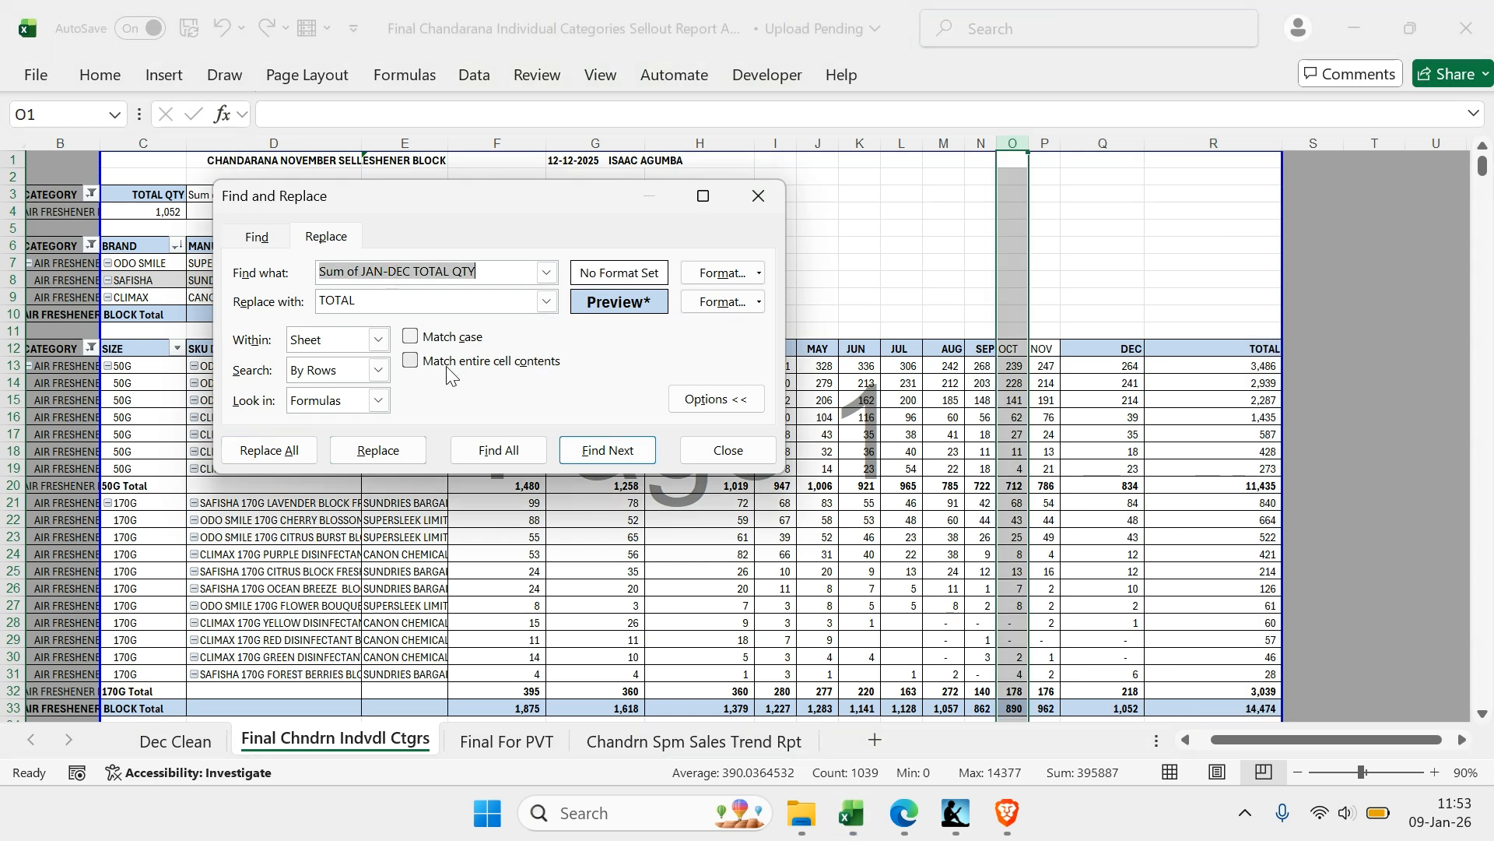
type("OCT")
key("Tab")
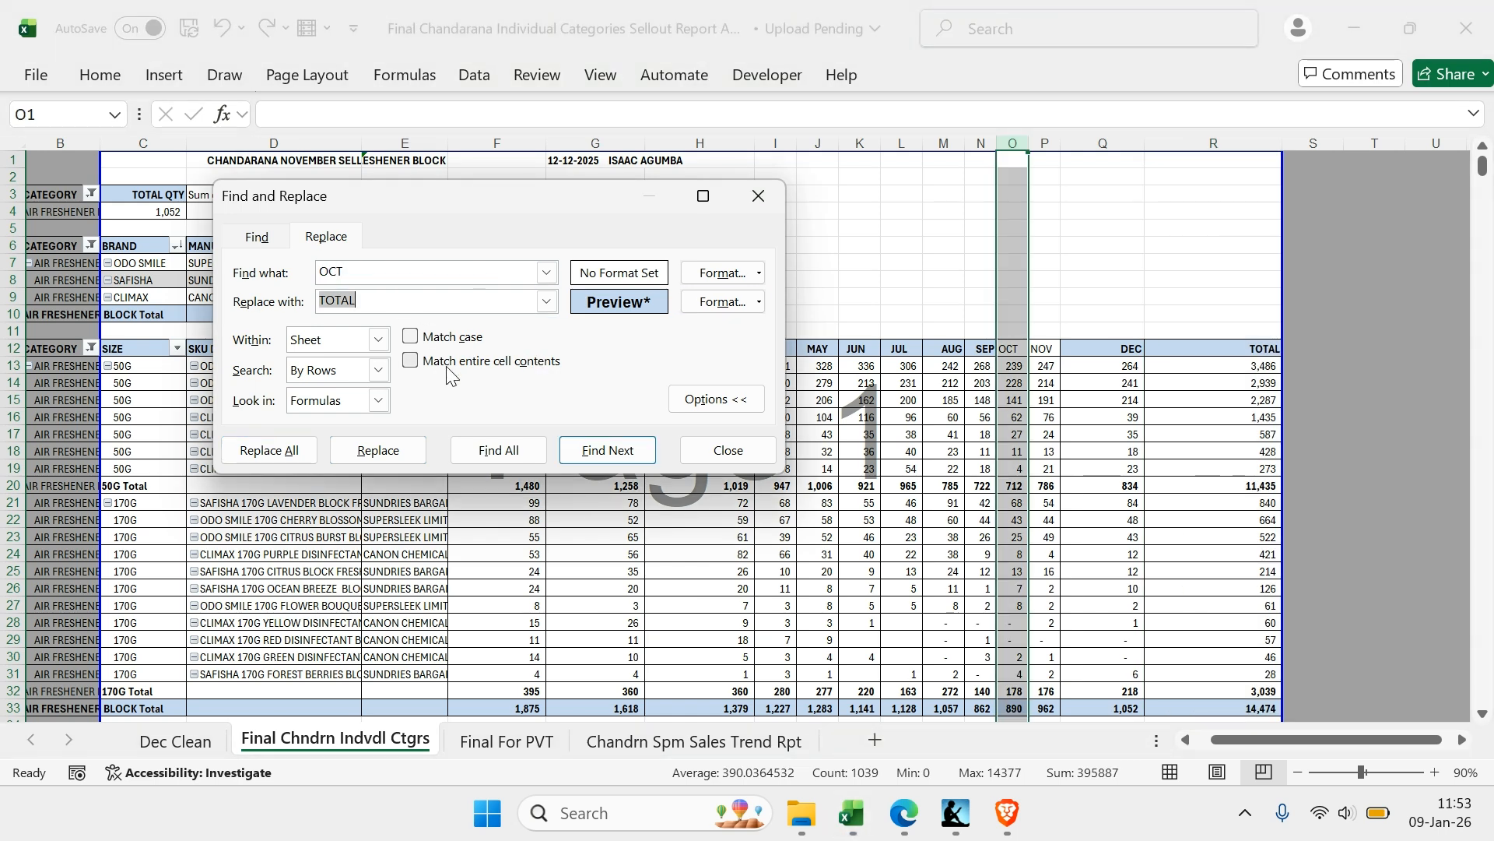
type("OCT")
left_click(292, 451)
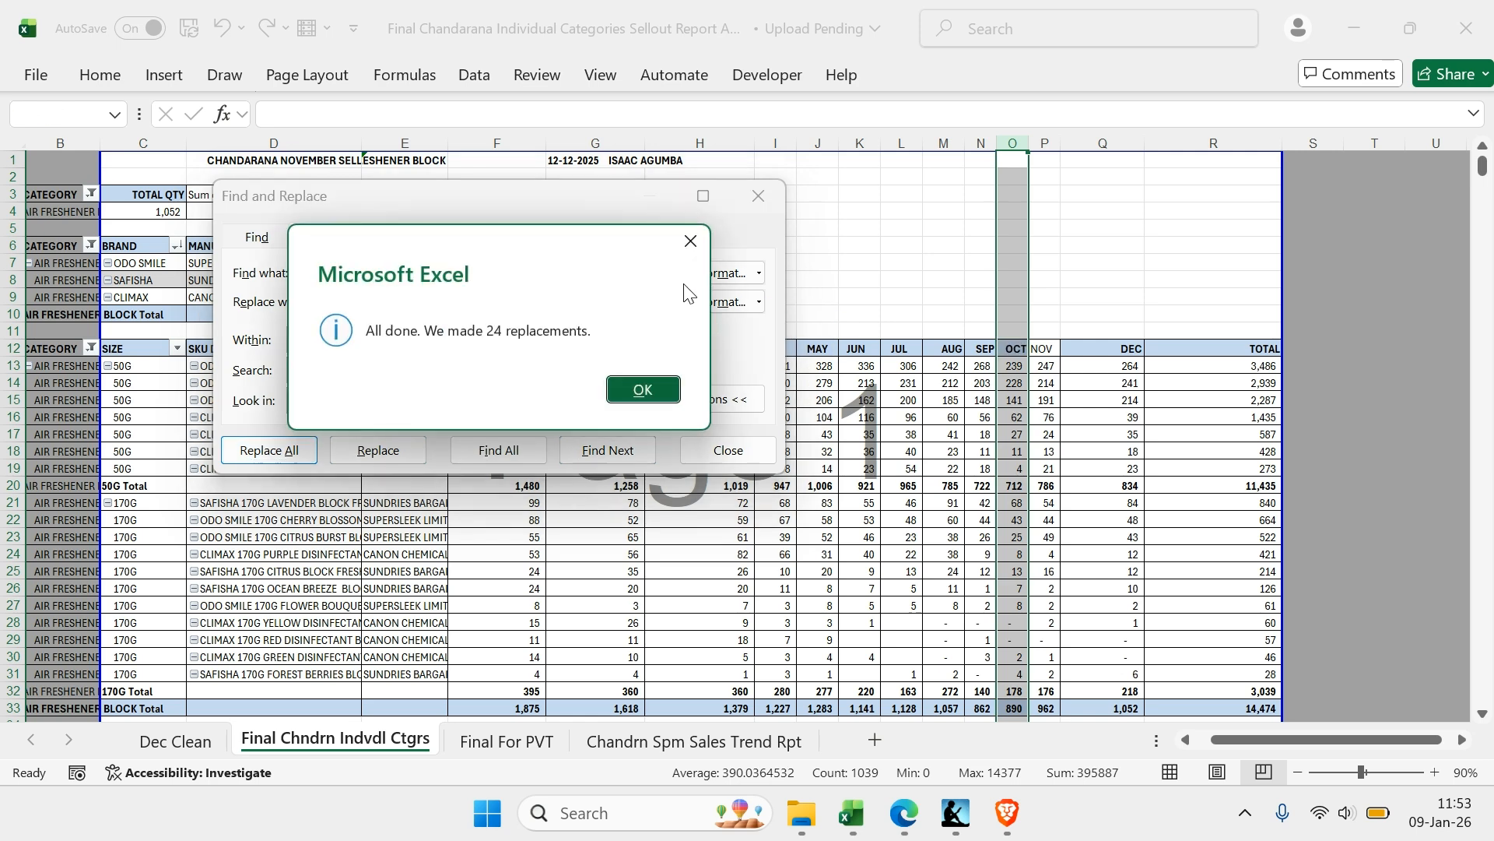
left_click(687, 240)
Apply the replacement format to all NOV headers in column P by replacing NOV with NOV
left_click(1041, 140)
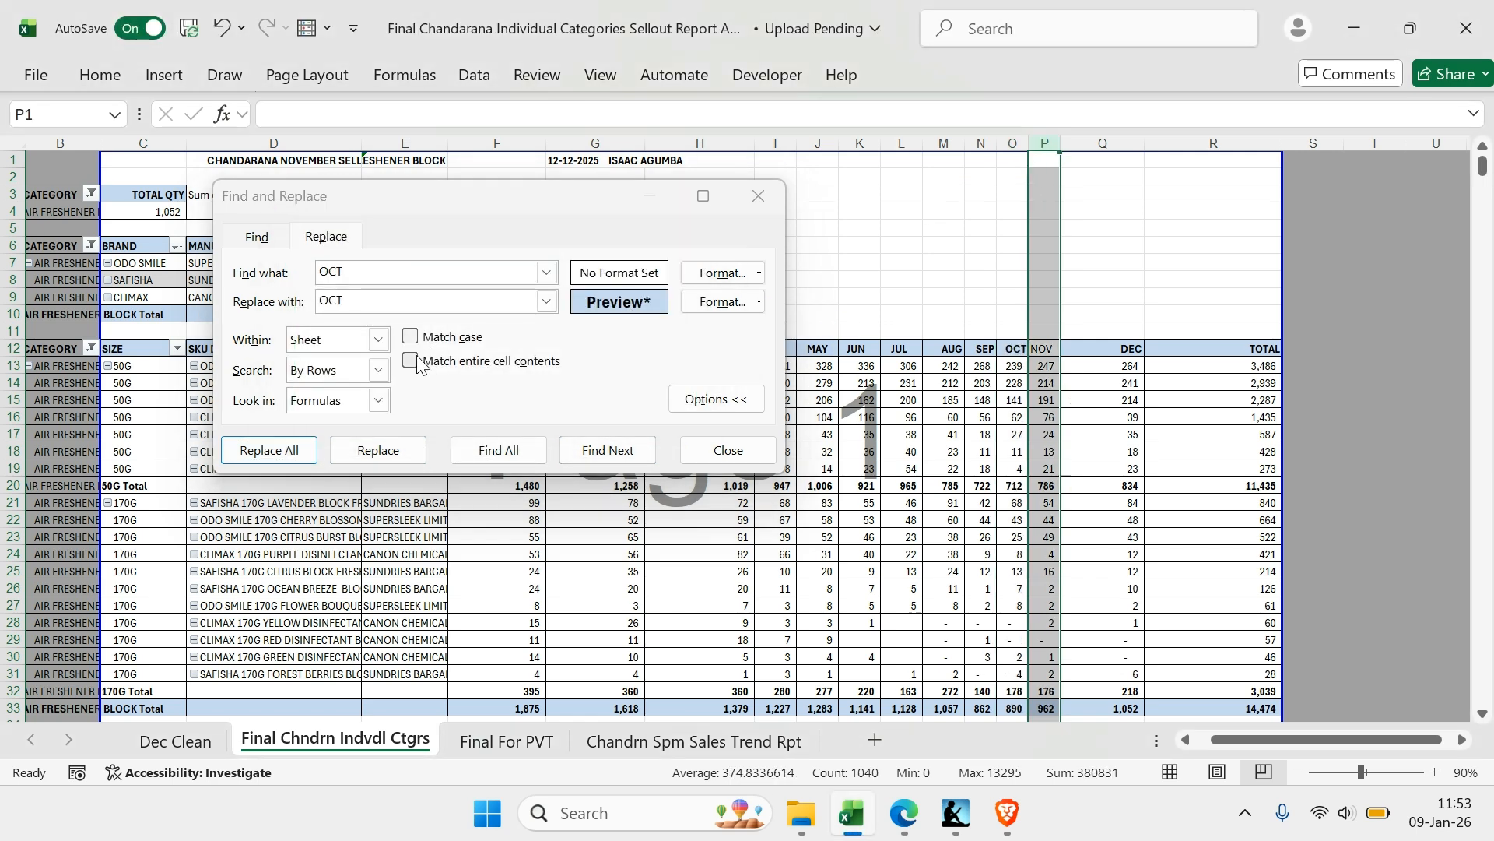
left_click(362, 274)
type("NOV")
key("Tab")
type("NO")
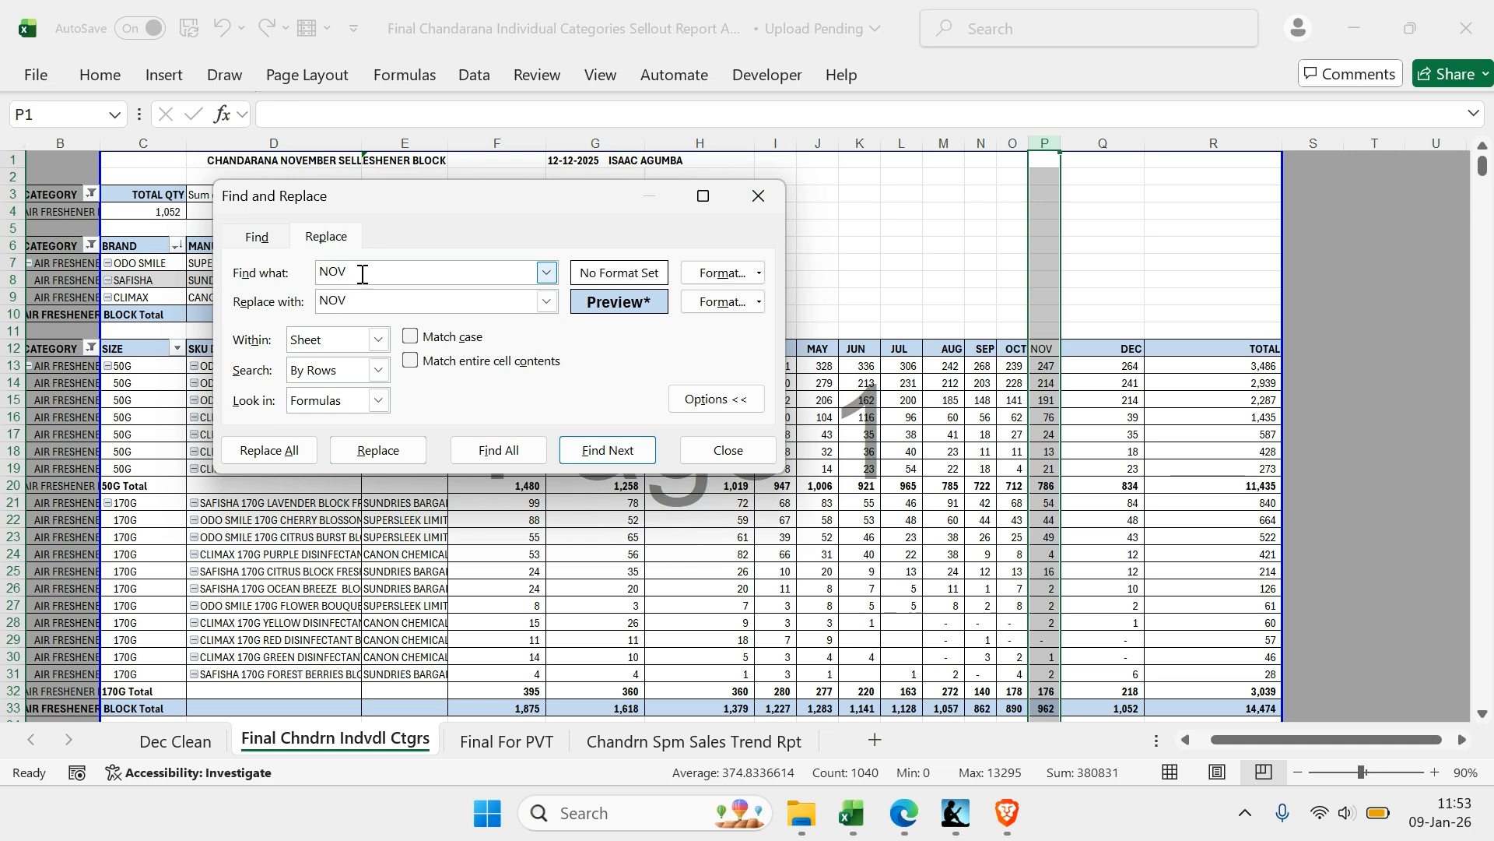
left_click(268, 449)
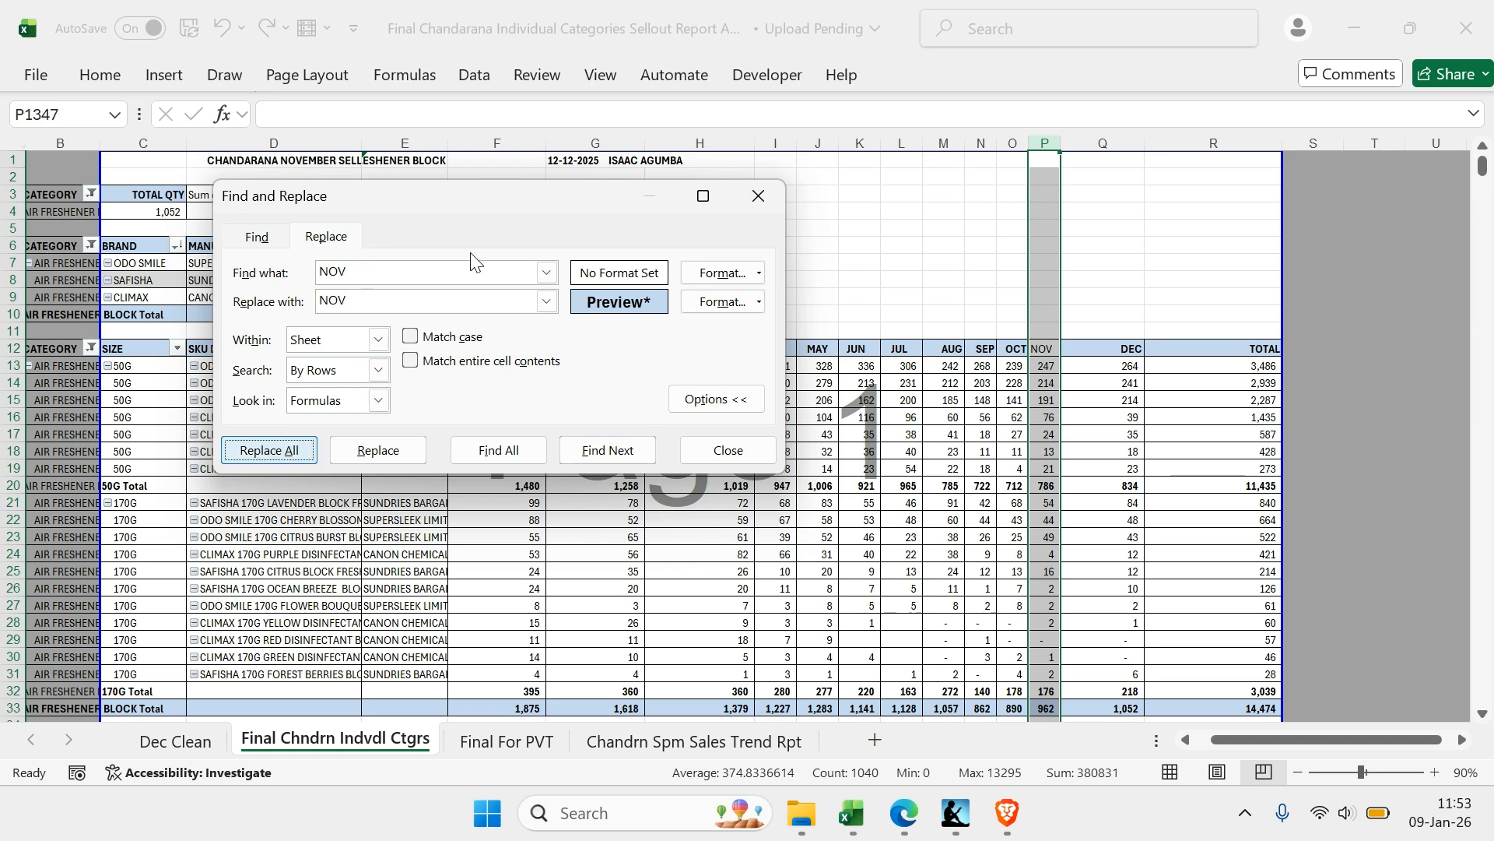
left_click(691, 242)
Apply the replacement format to all JAN headers in column F by replacing JAN with JAN
left_click_drag(465, 207, 1112, 187)
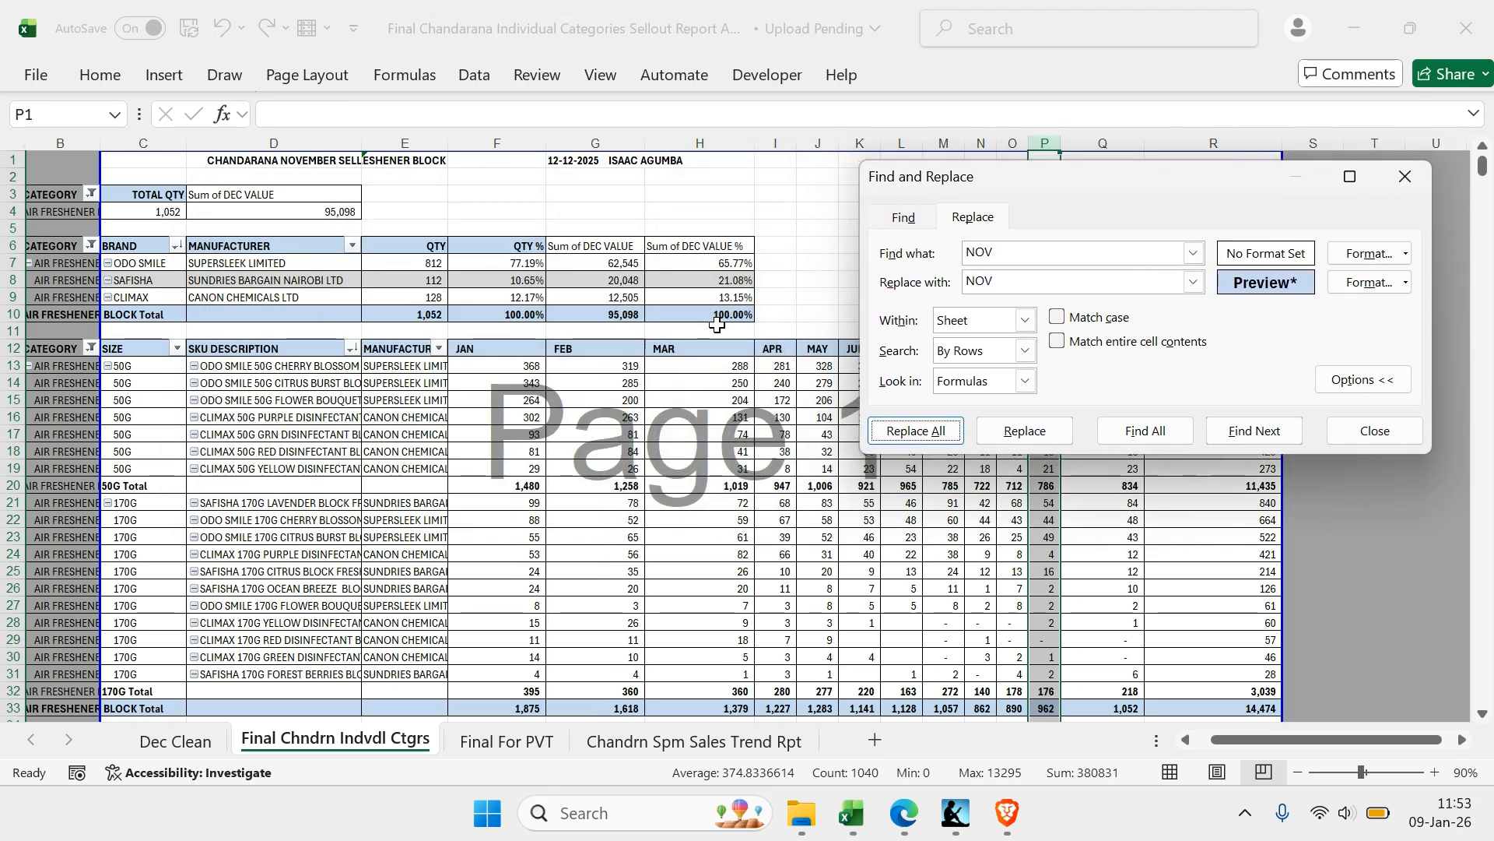
left_click(492, 143)
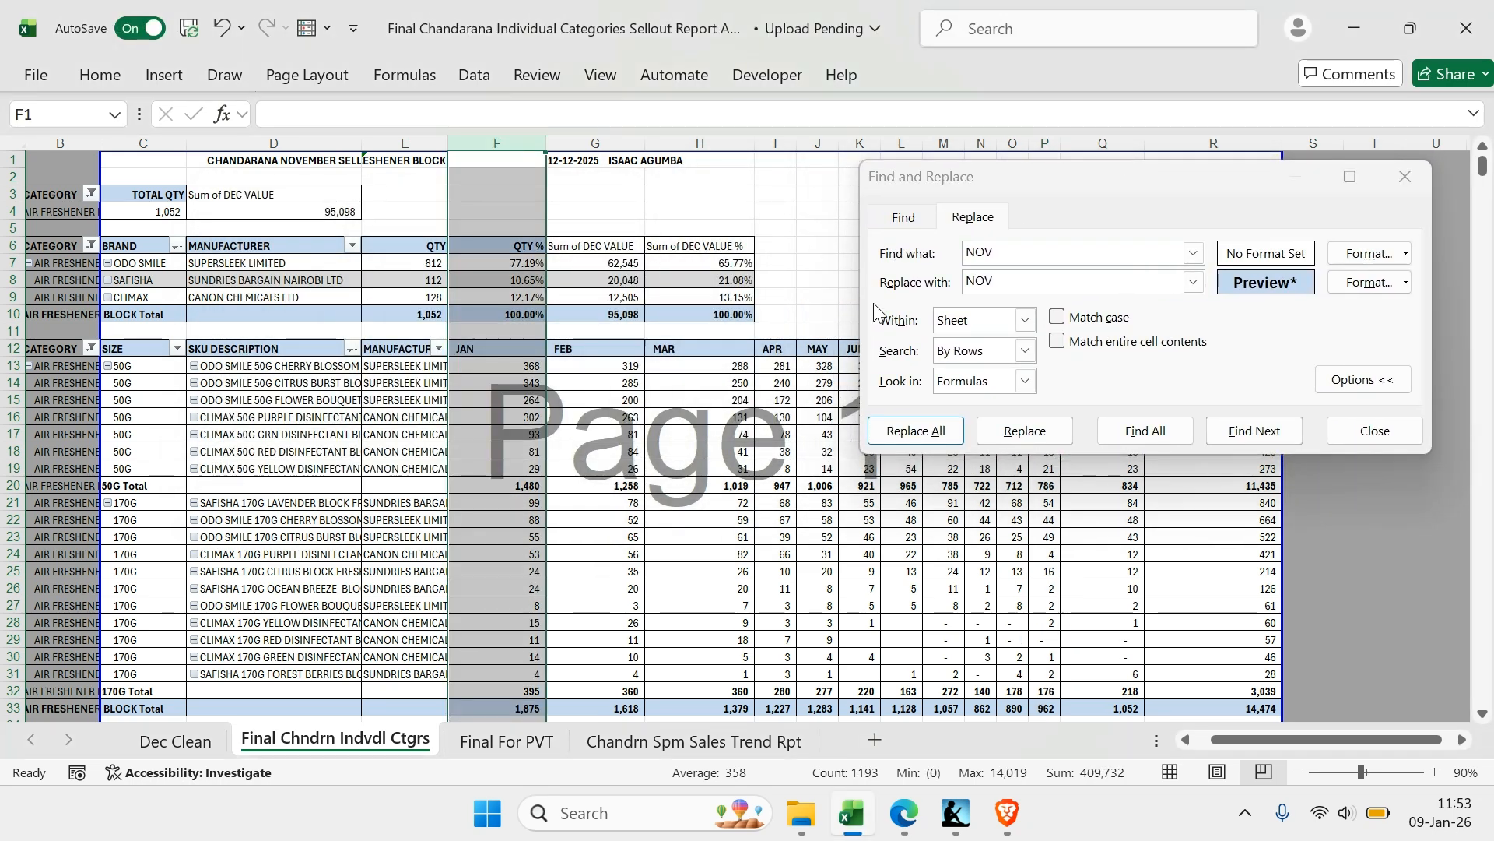
left_click(1010, 254)
double_click(1009, 254)
type("JAN")
key("Tab")
type("JAN")
left_click(930, 428)
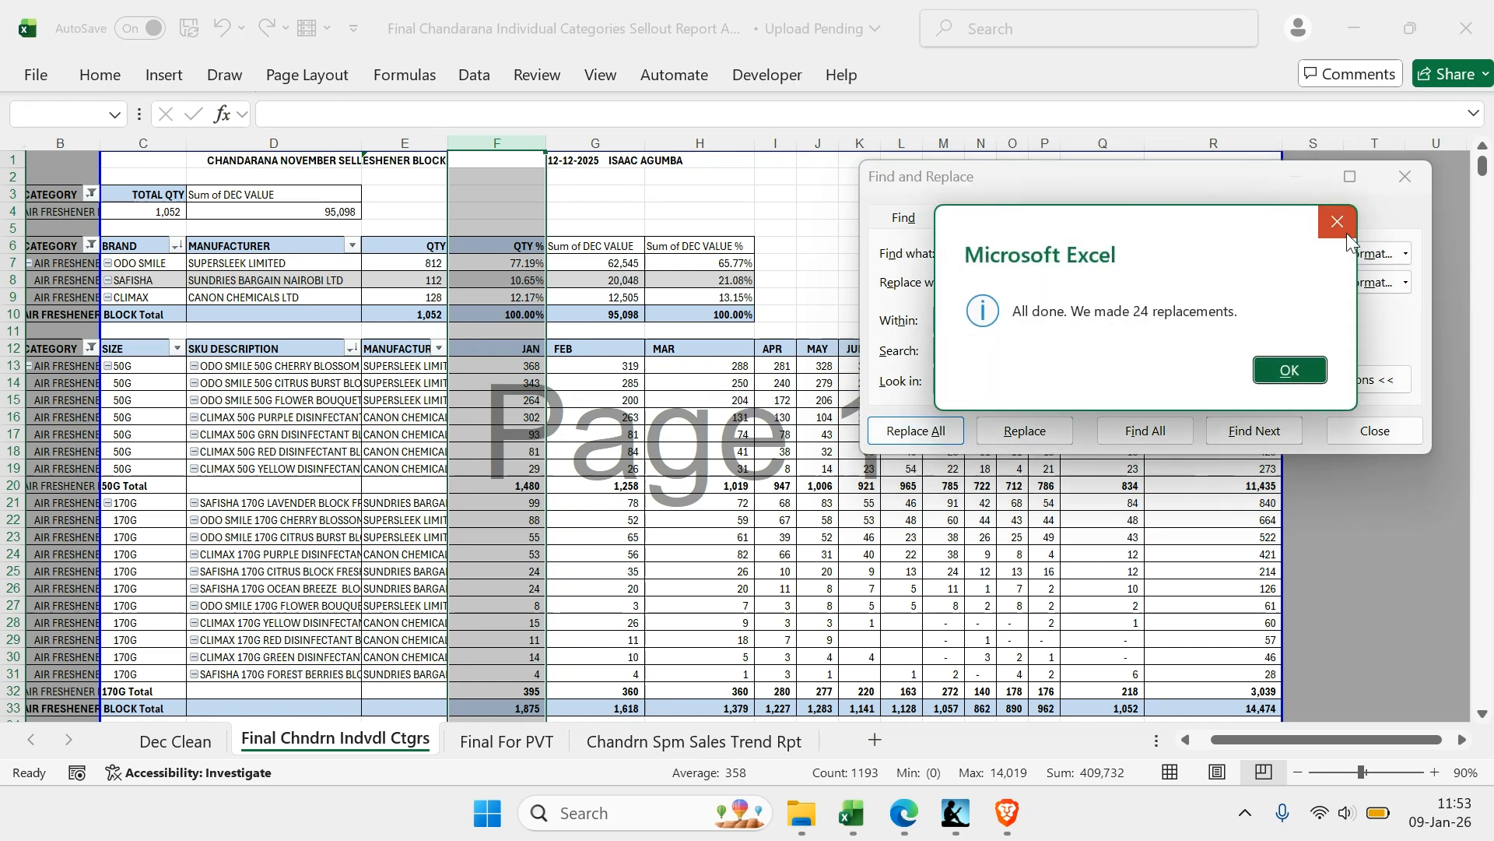
left_click(1337, 222)
Apply the replacement format to all FEB headers in column G by replacing FEB with FEB
left_click(595, 144)
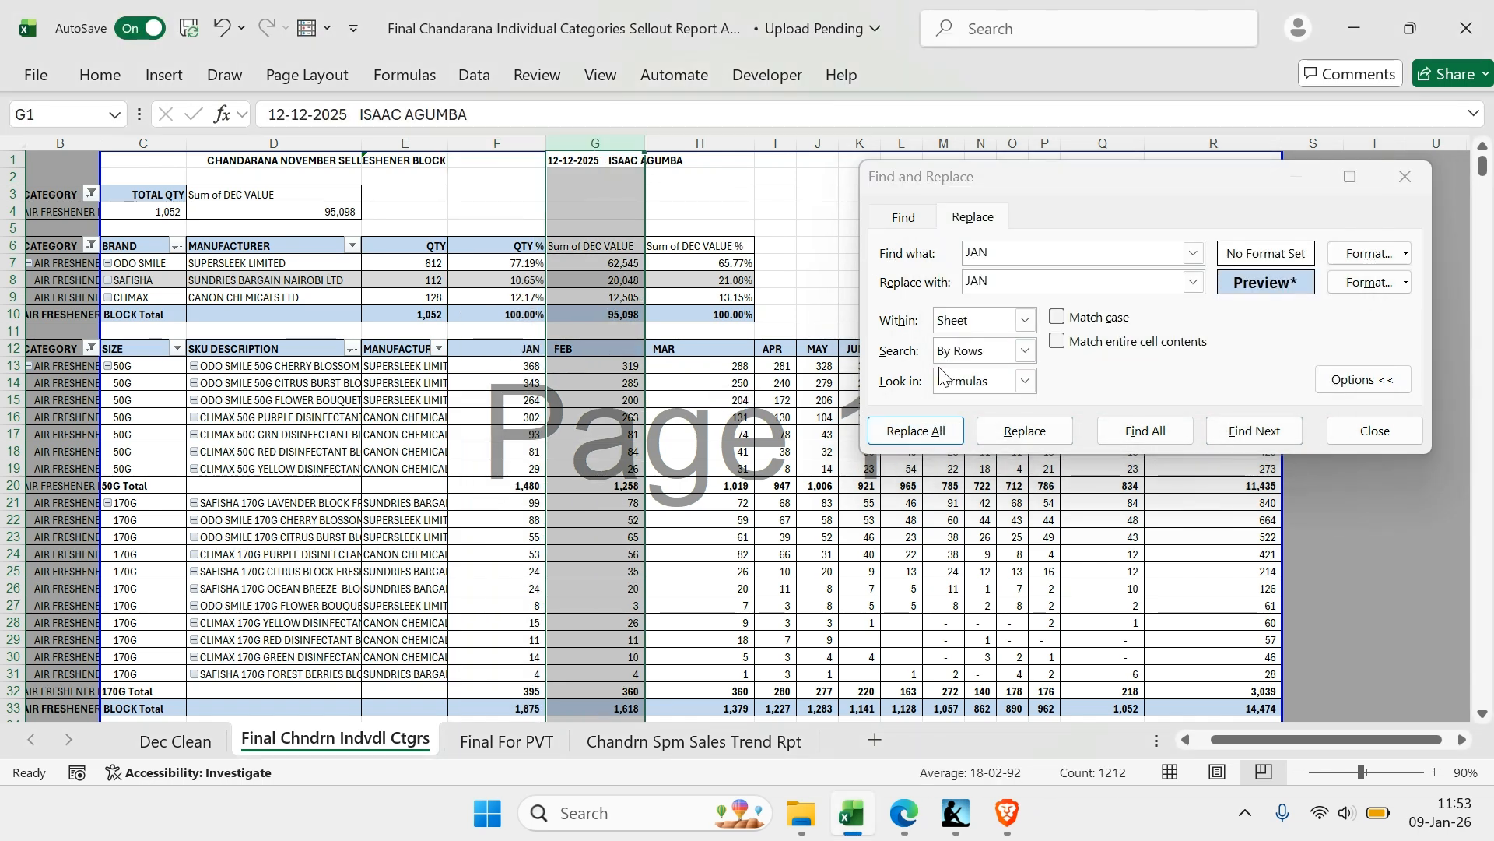
double_click(1000, 254)
type("FEB")
key("Tab")
type("DEB")
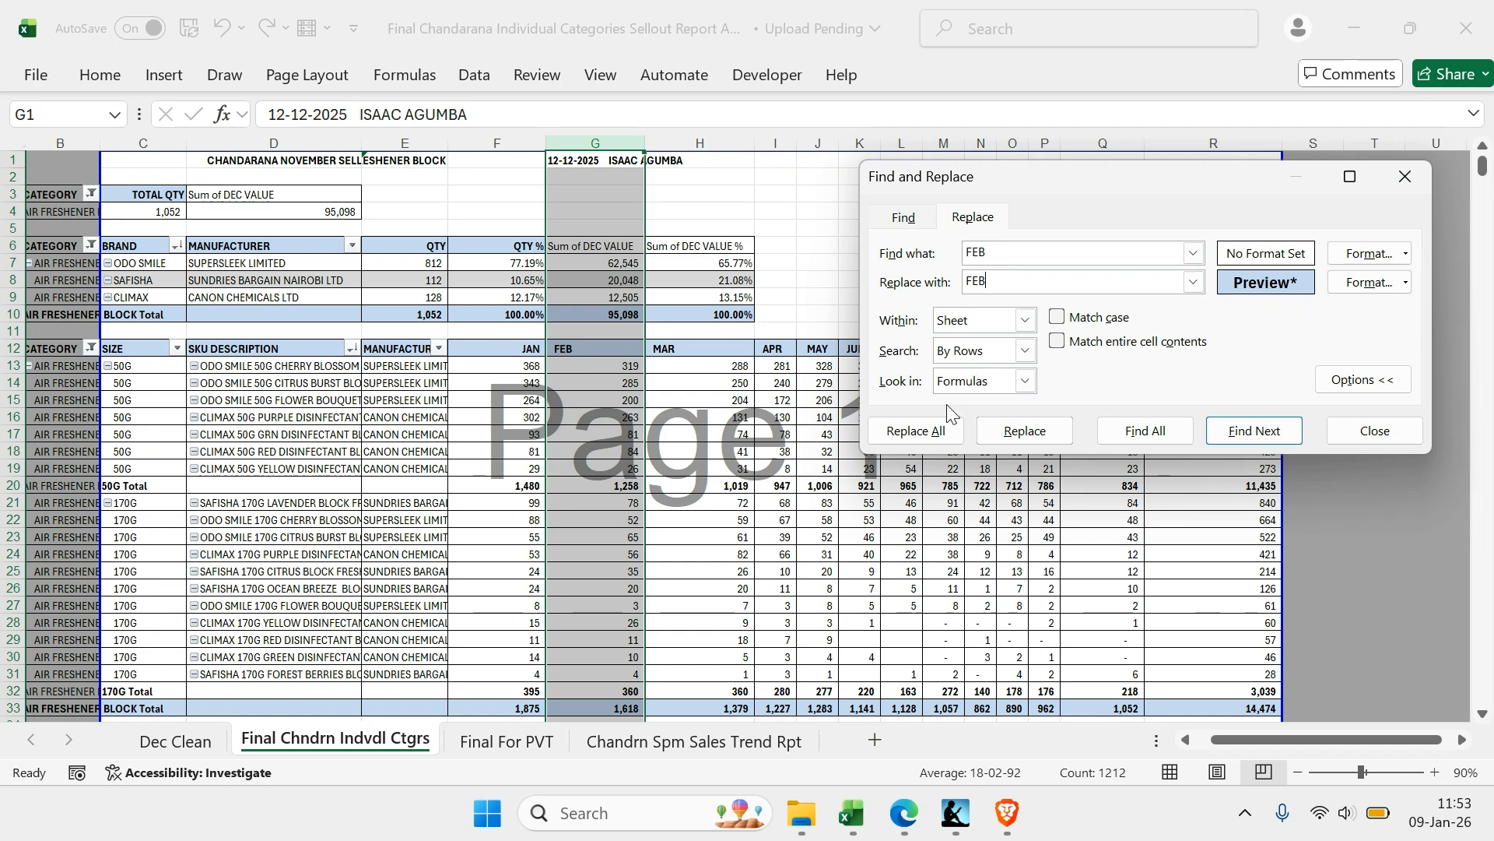
left_click(941, 430)
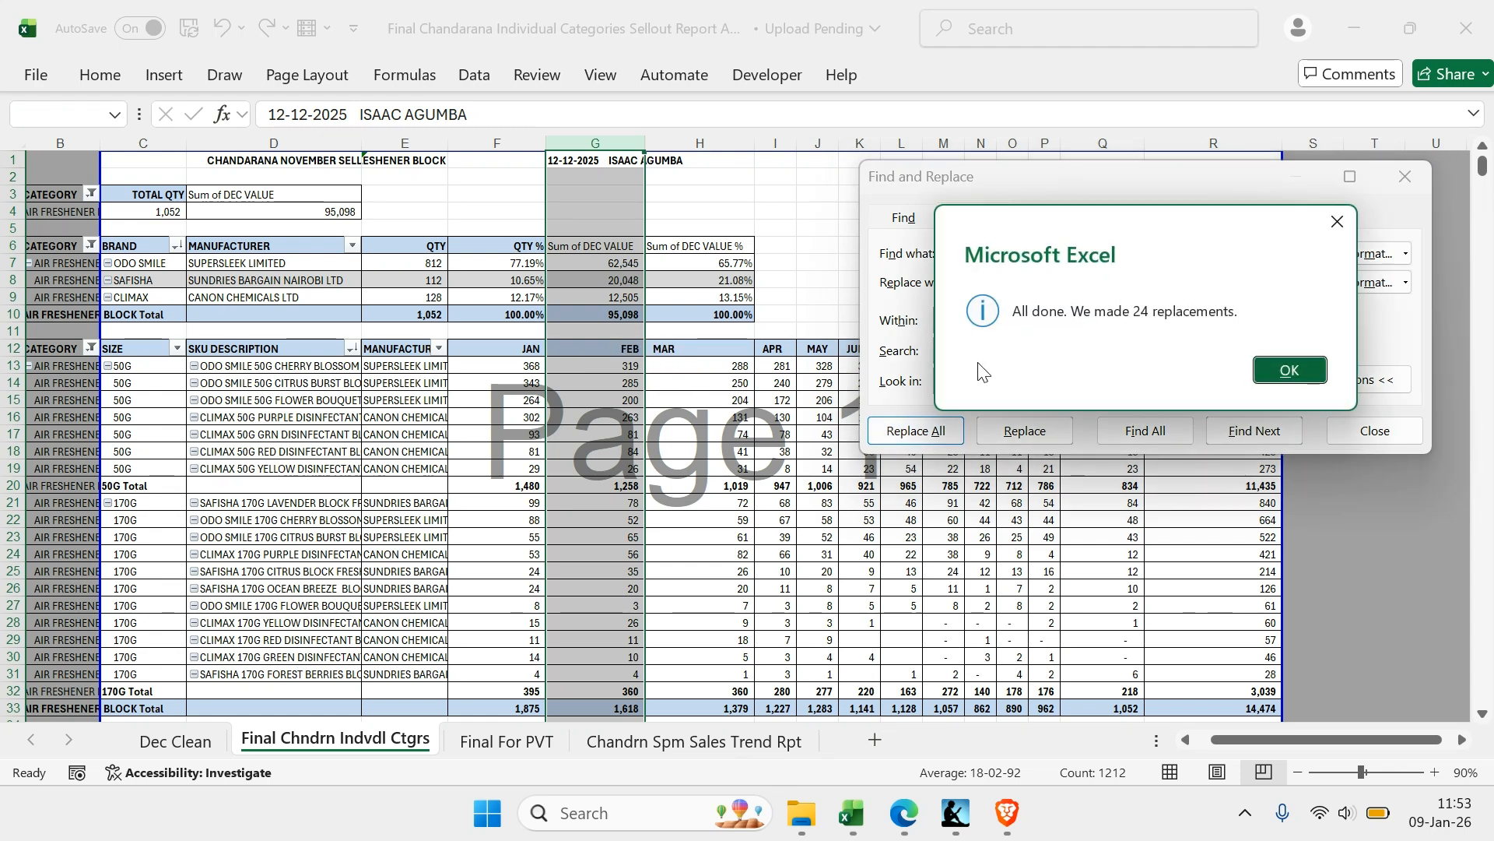
left_click(1338, 222)
Apply the replacement format to all MAR headers in column H by replacing MAR with MAR
left_click(705, 135)
left_click(999, 252)
double_click(999, 252)
type("MAR")
key("Tab")
type("MA")
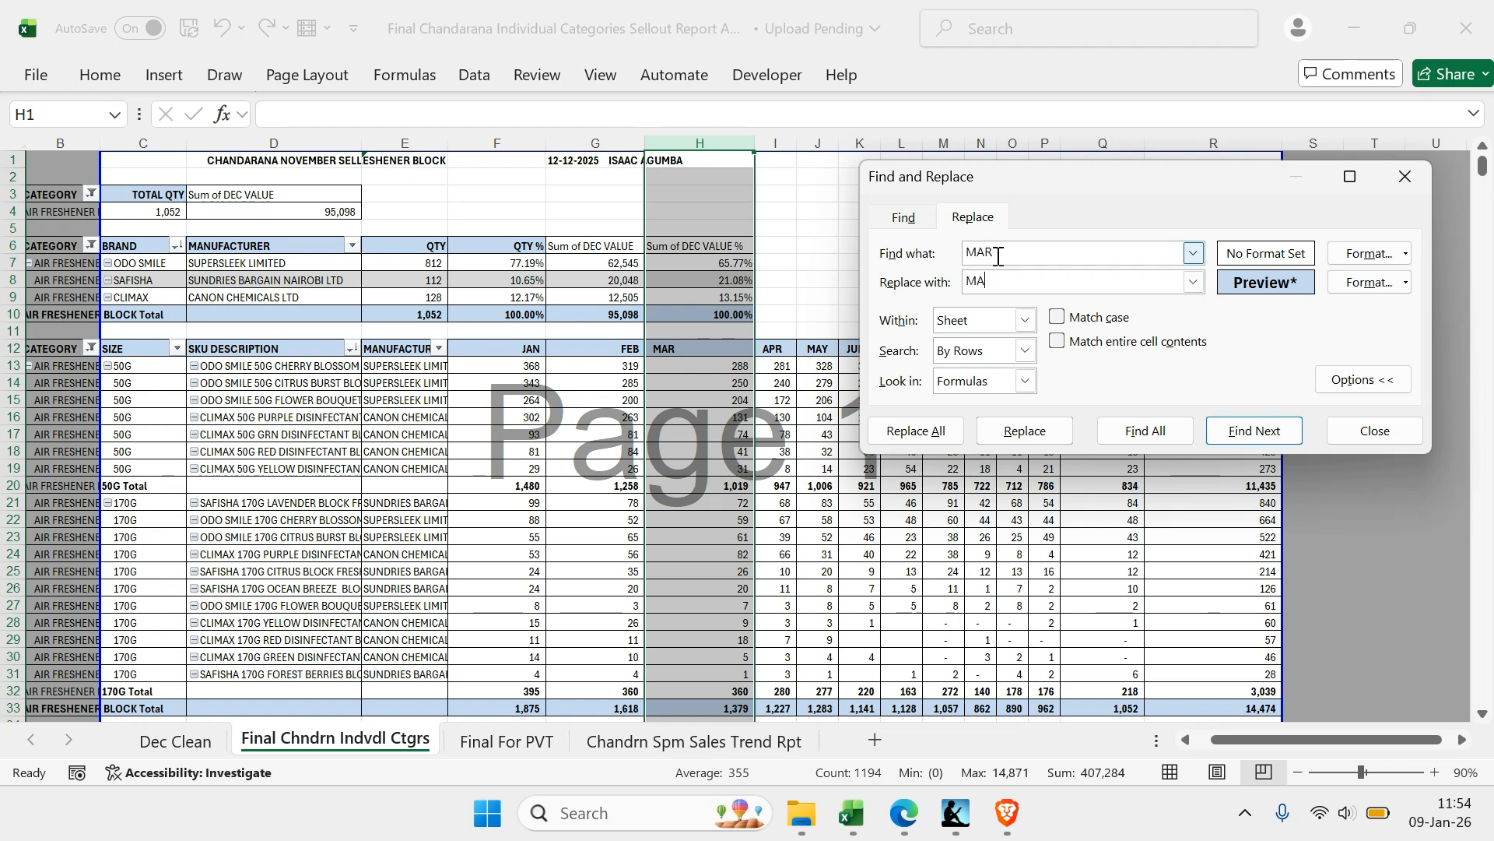
left_click(923, 432)
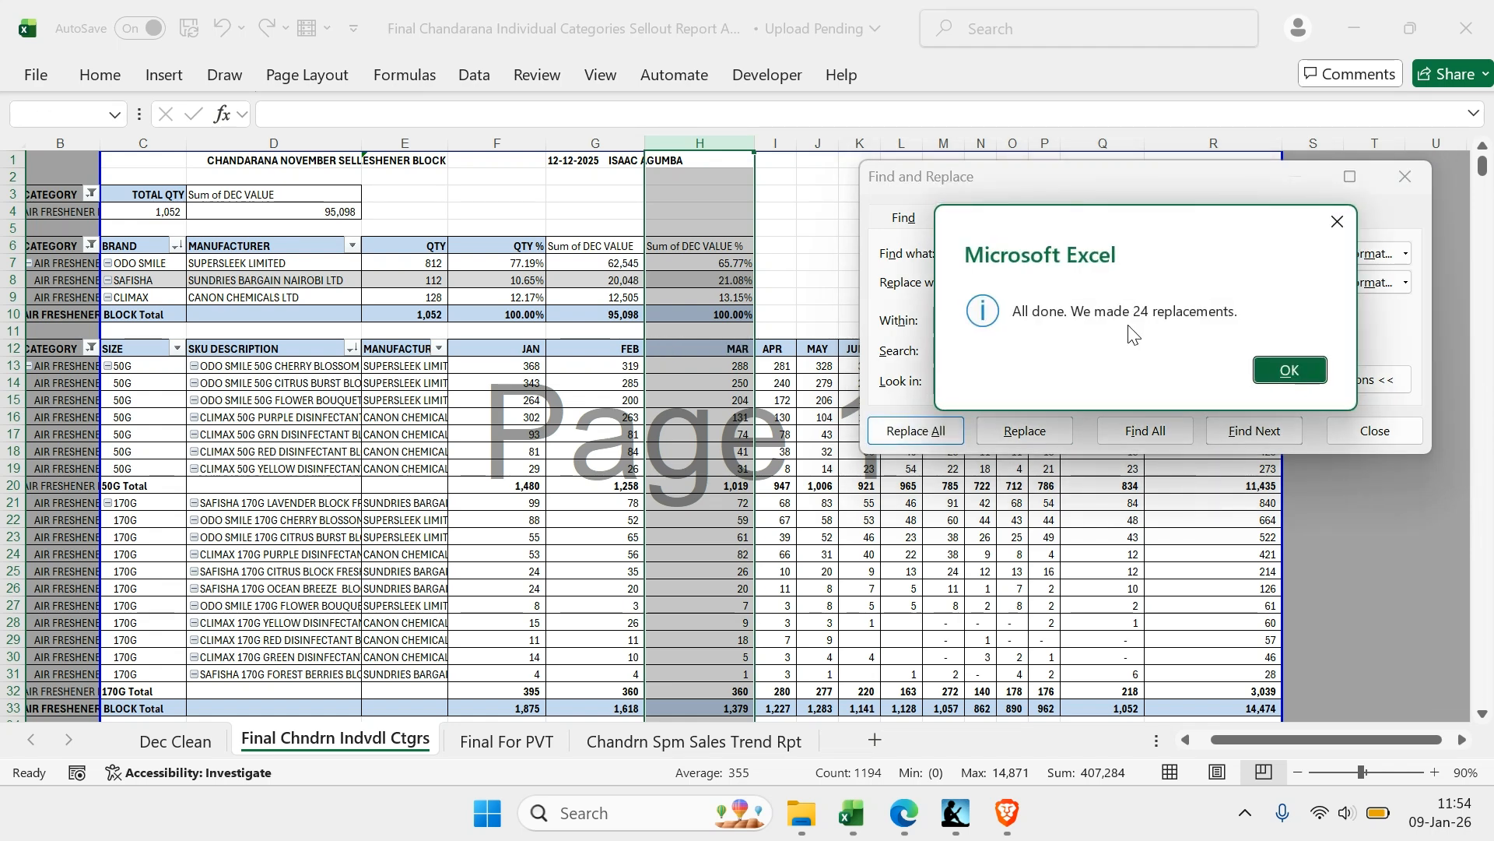
left_click(1338, 223)
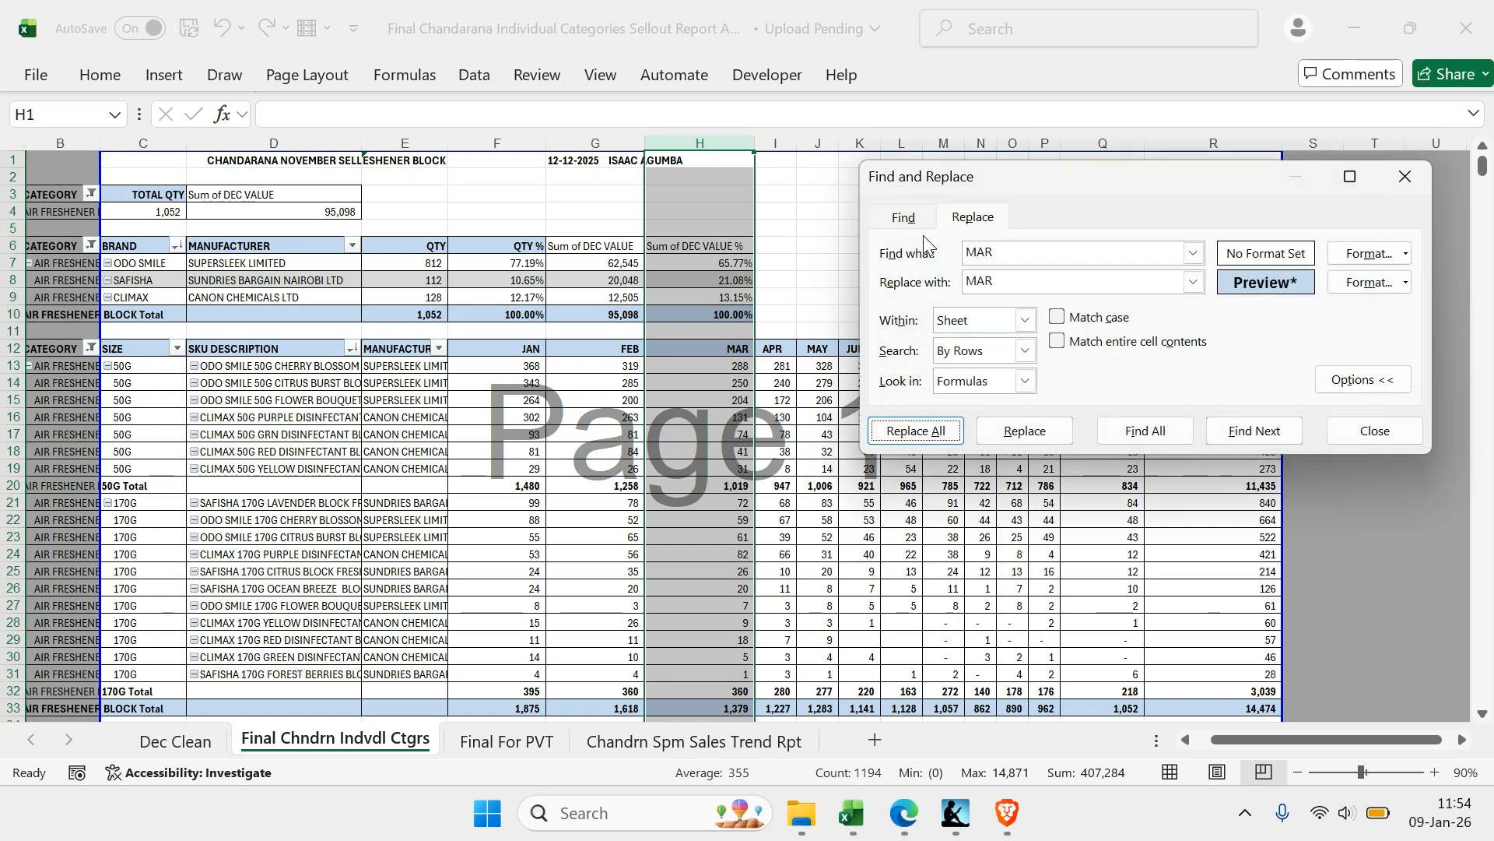
Replace every Sum of DEC VALUE header in column G with VALUE in the header format
scroll(794, 280, "right", 2)
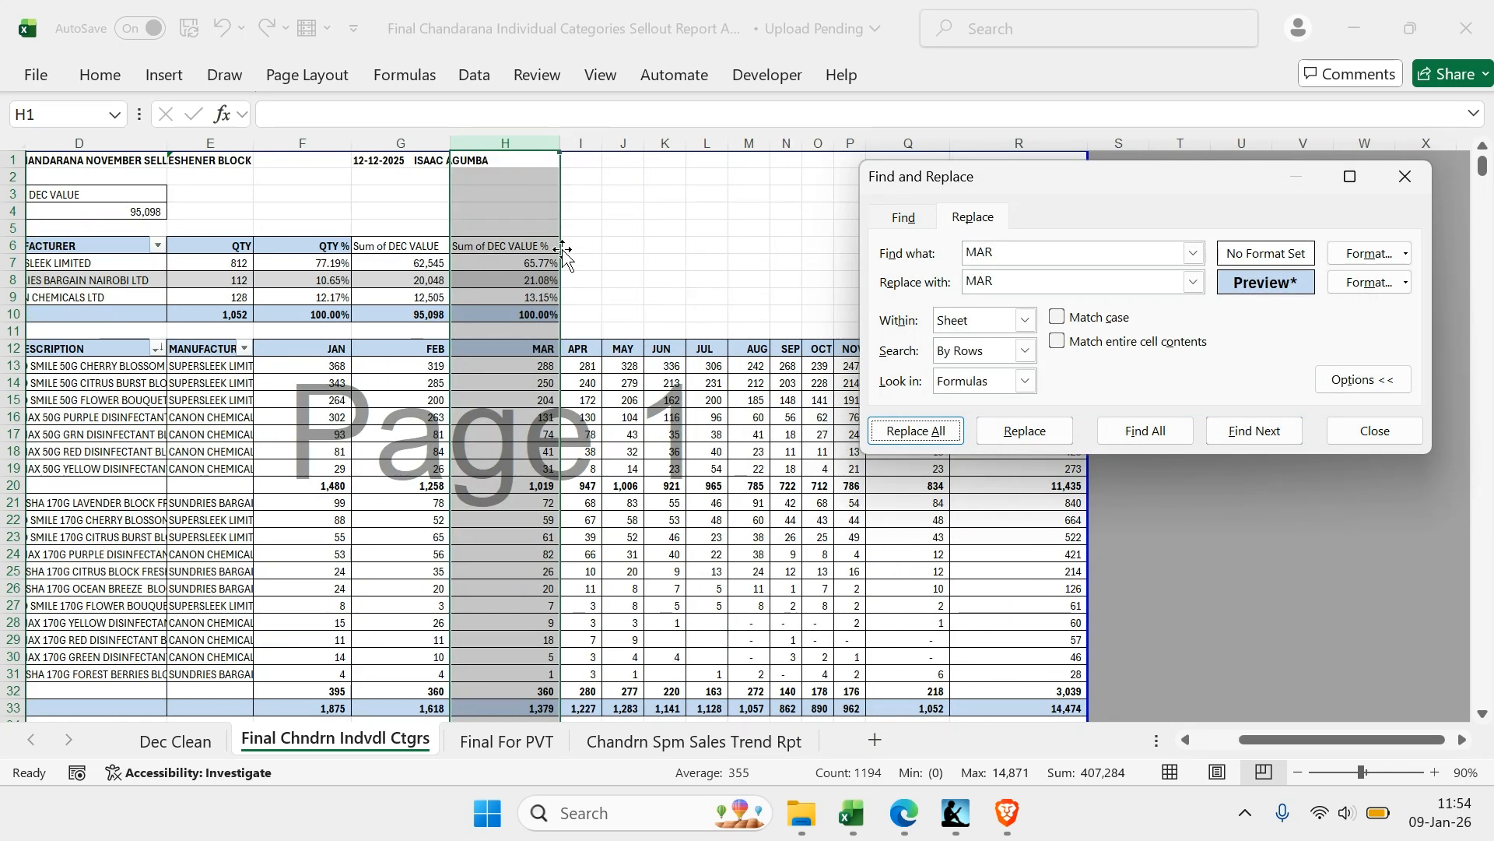
scroll(422, 232, "left", 1)
left_click(488, 143)
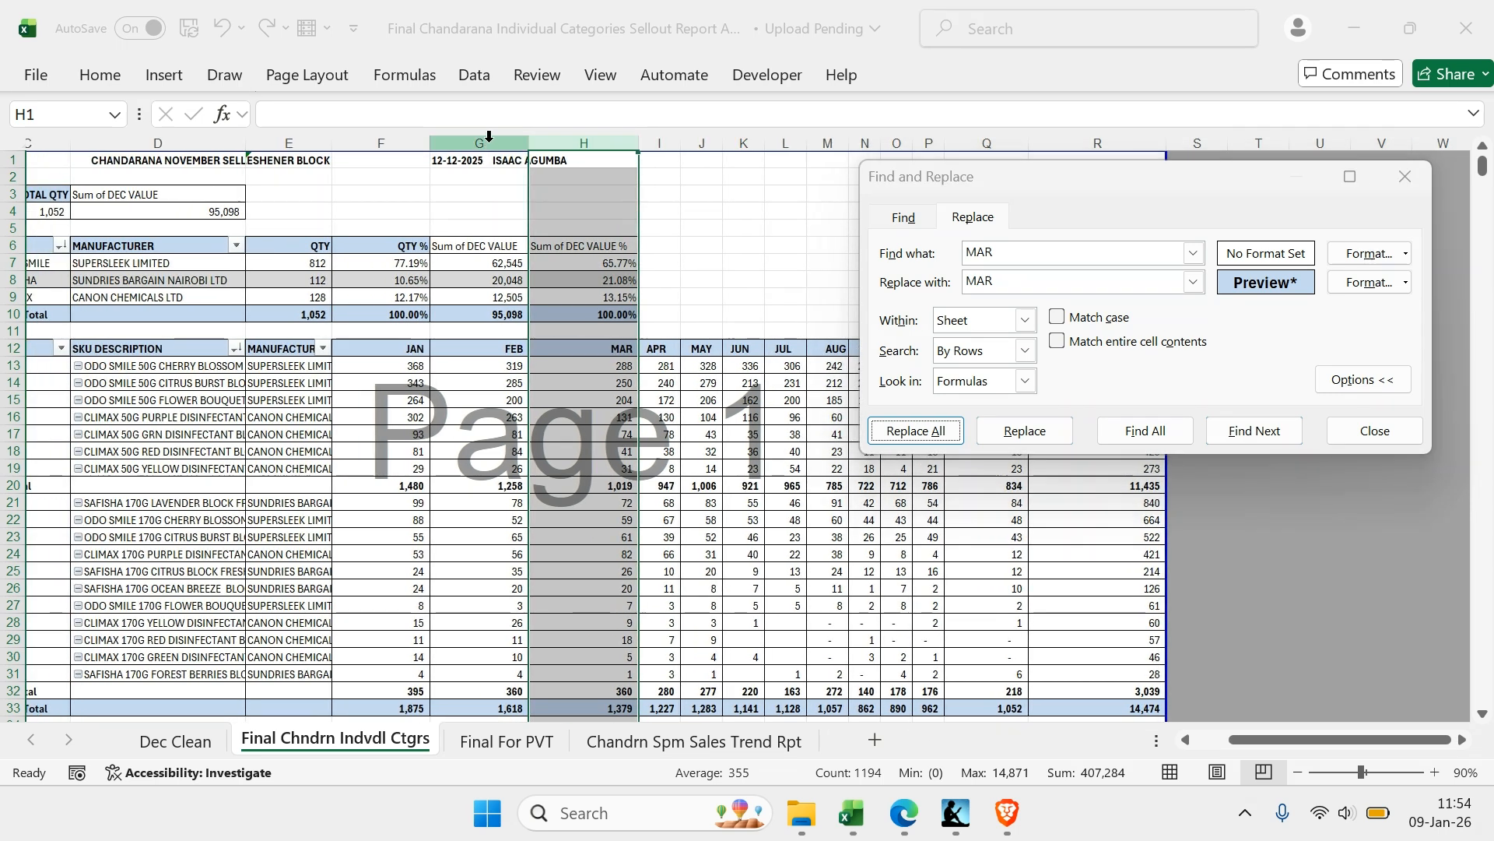
left_click(1041, 254)
double_click(1041, 254)
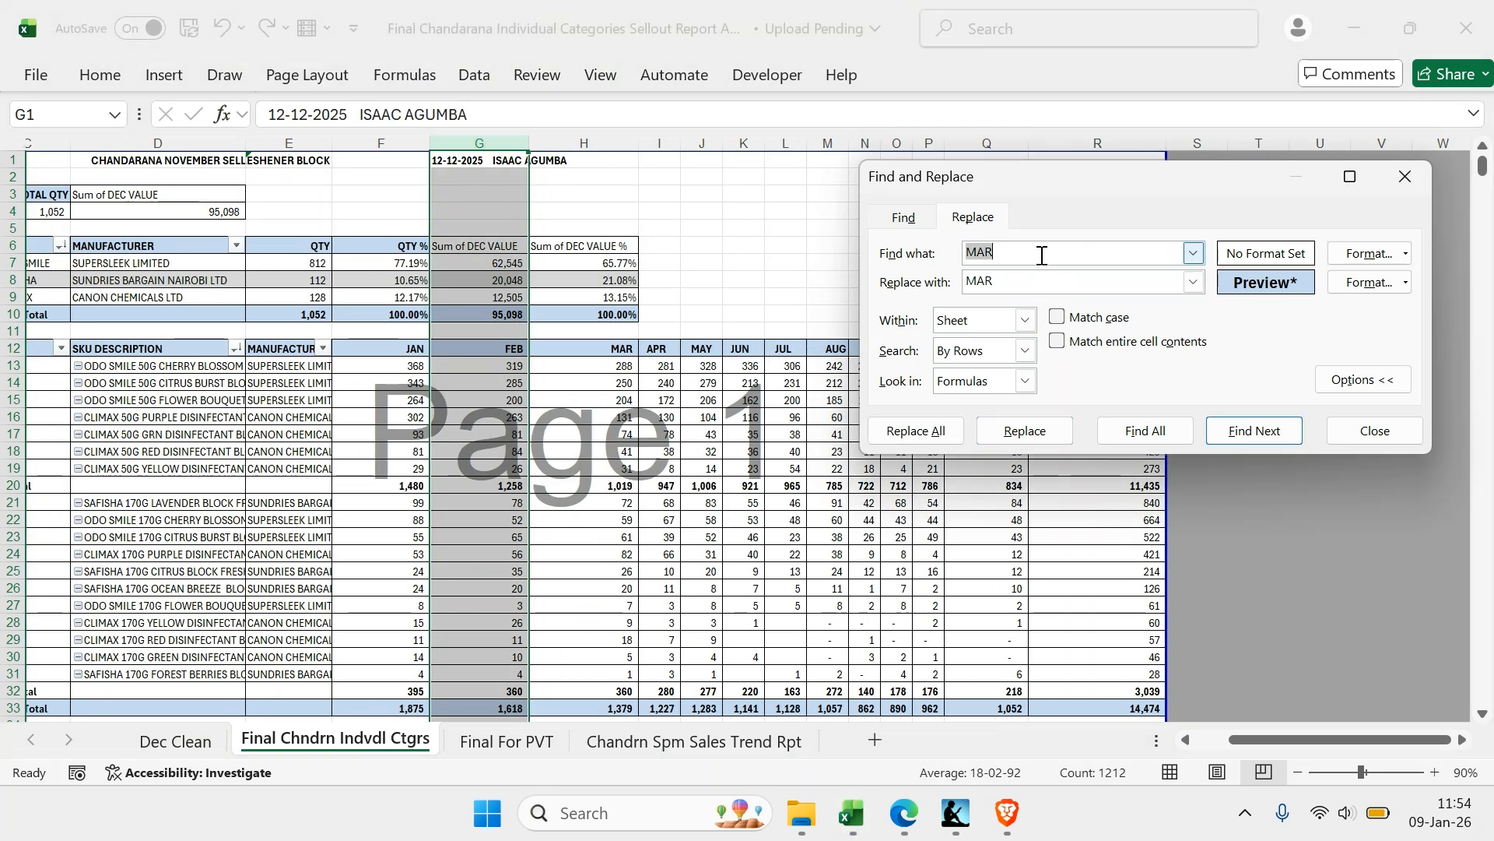
type("Sum of DEC VALUE")
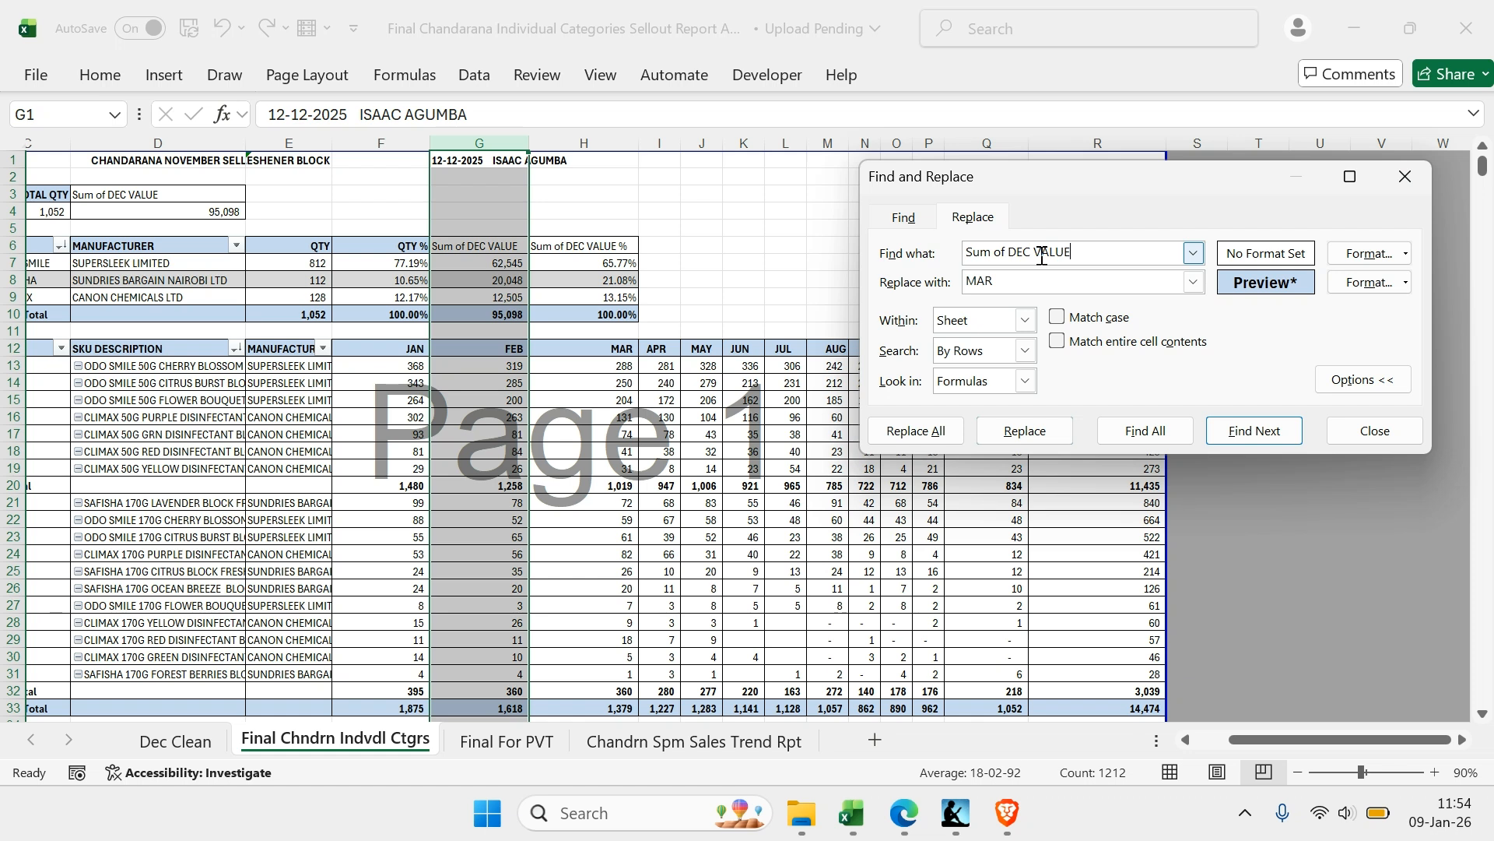
key("Tab")
type("VAL")
left_click(914, 439)
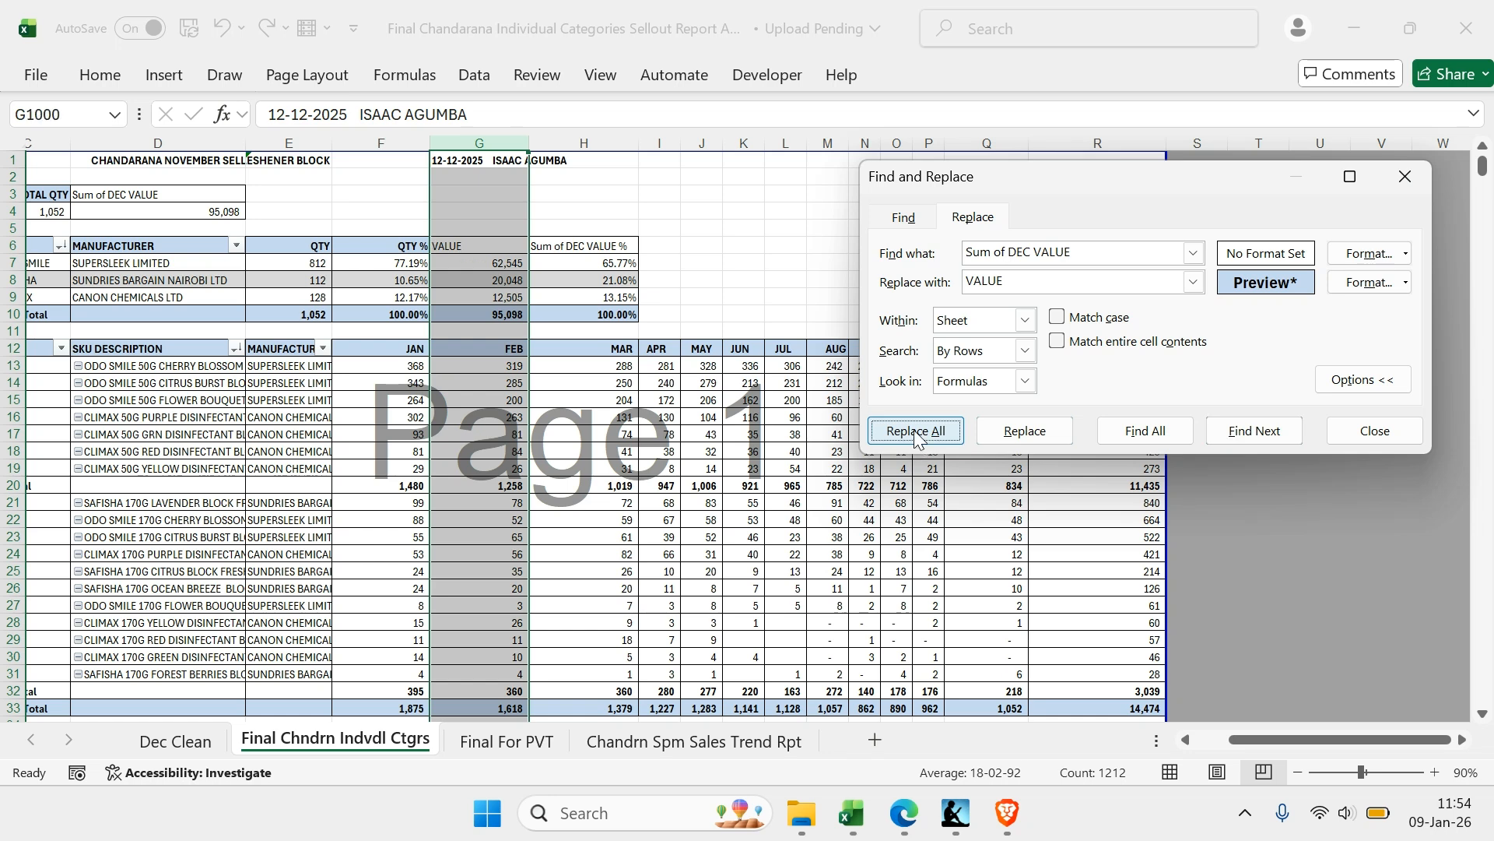
left_click(1337, 222)
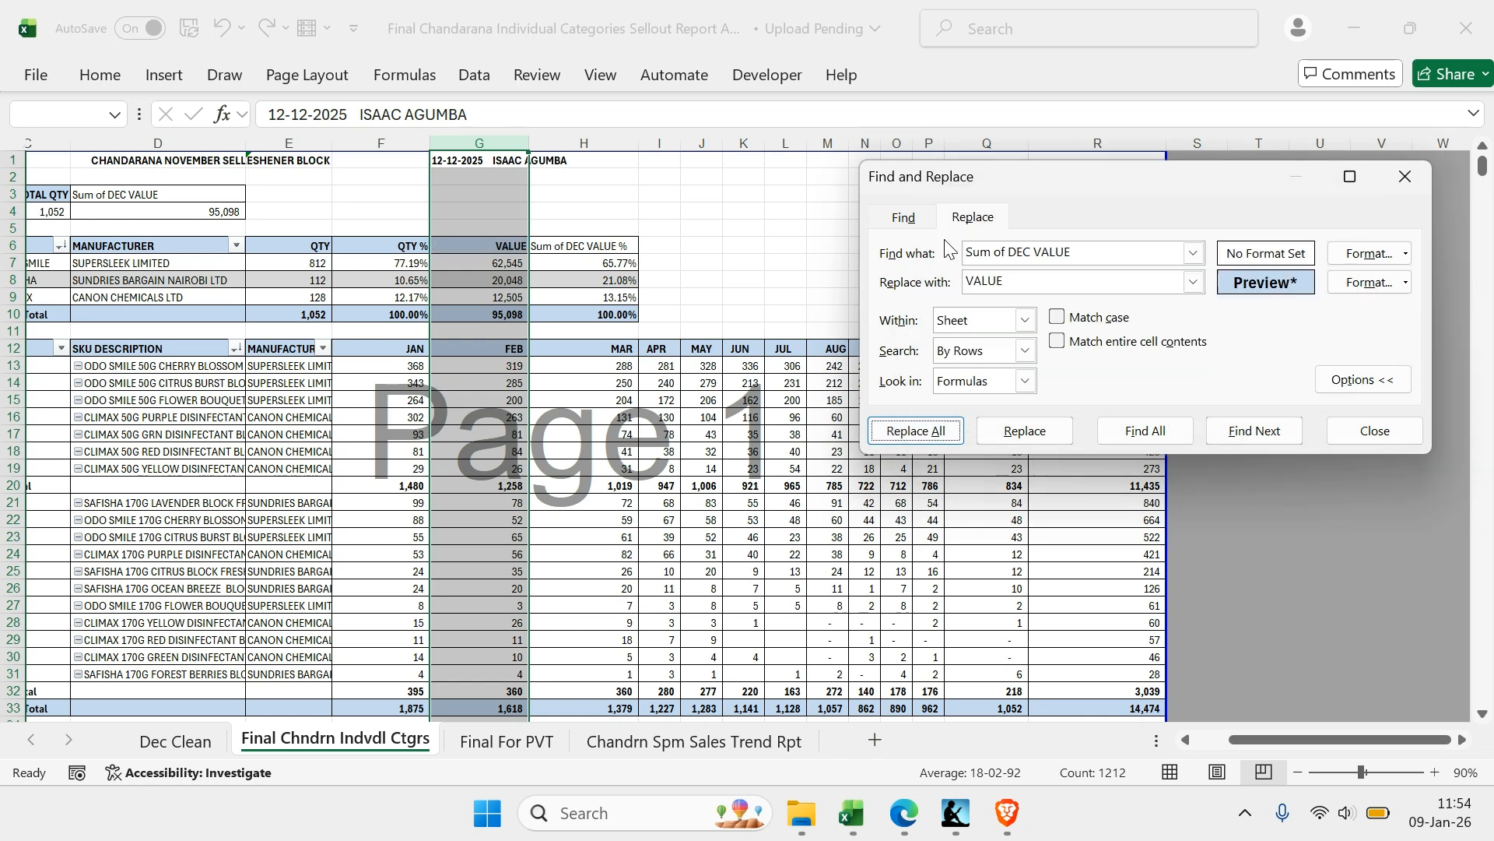
Replace Sum of DEC VALUE with VALUE in all of column H's percentage headers
left_click(587, 143)
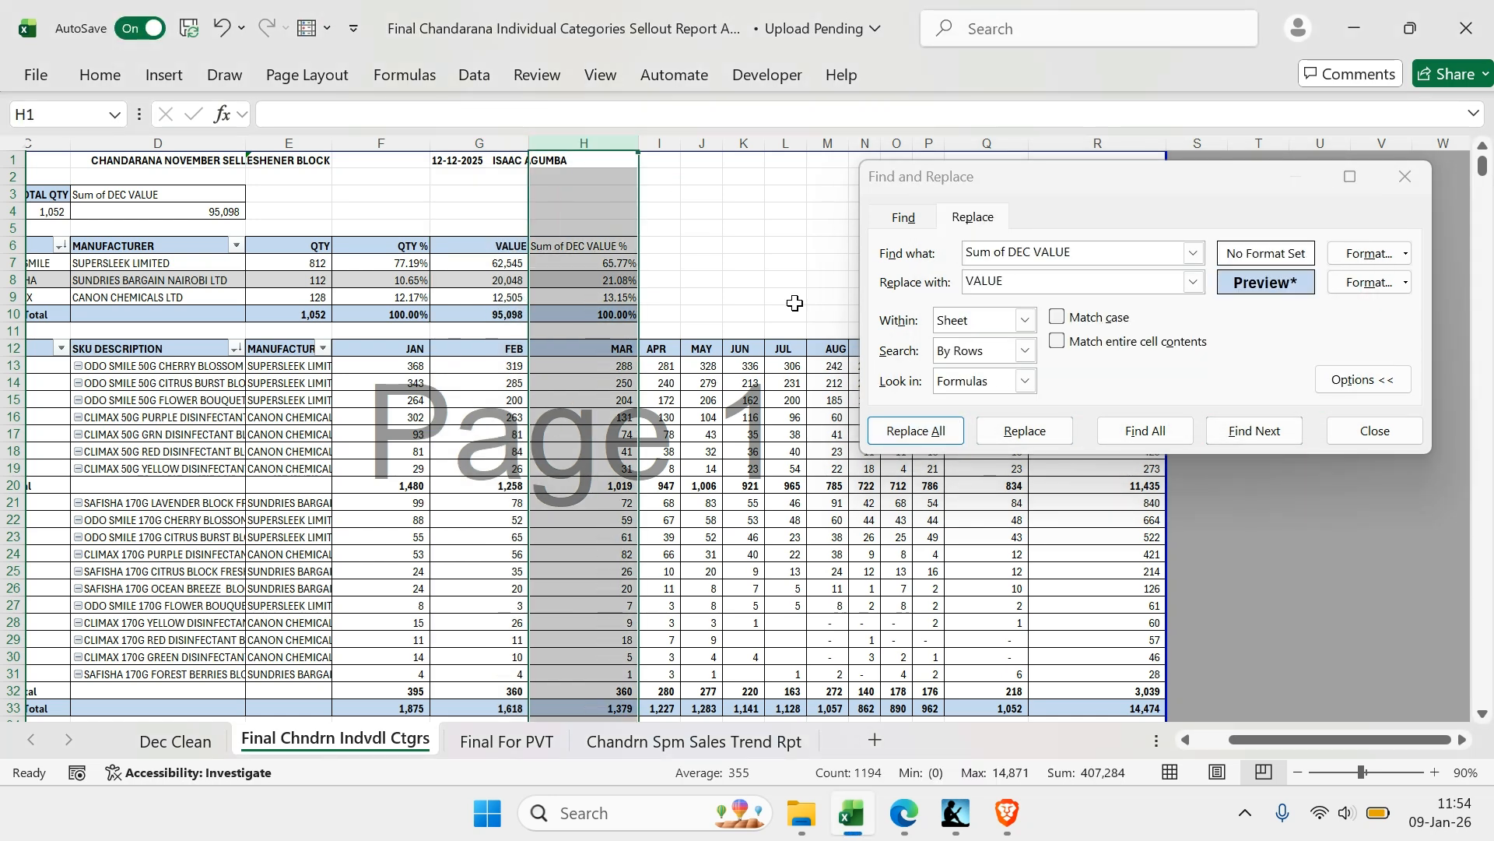
left_click(937, 438)
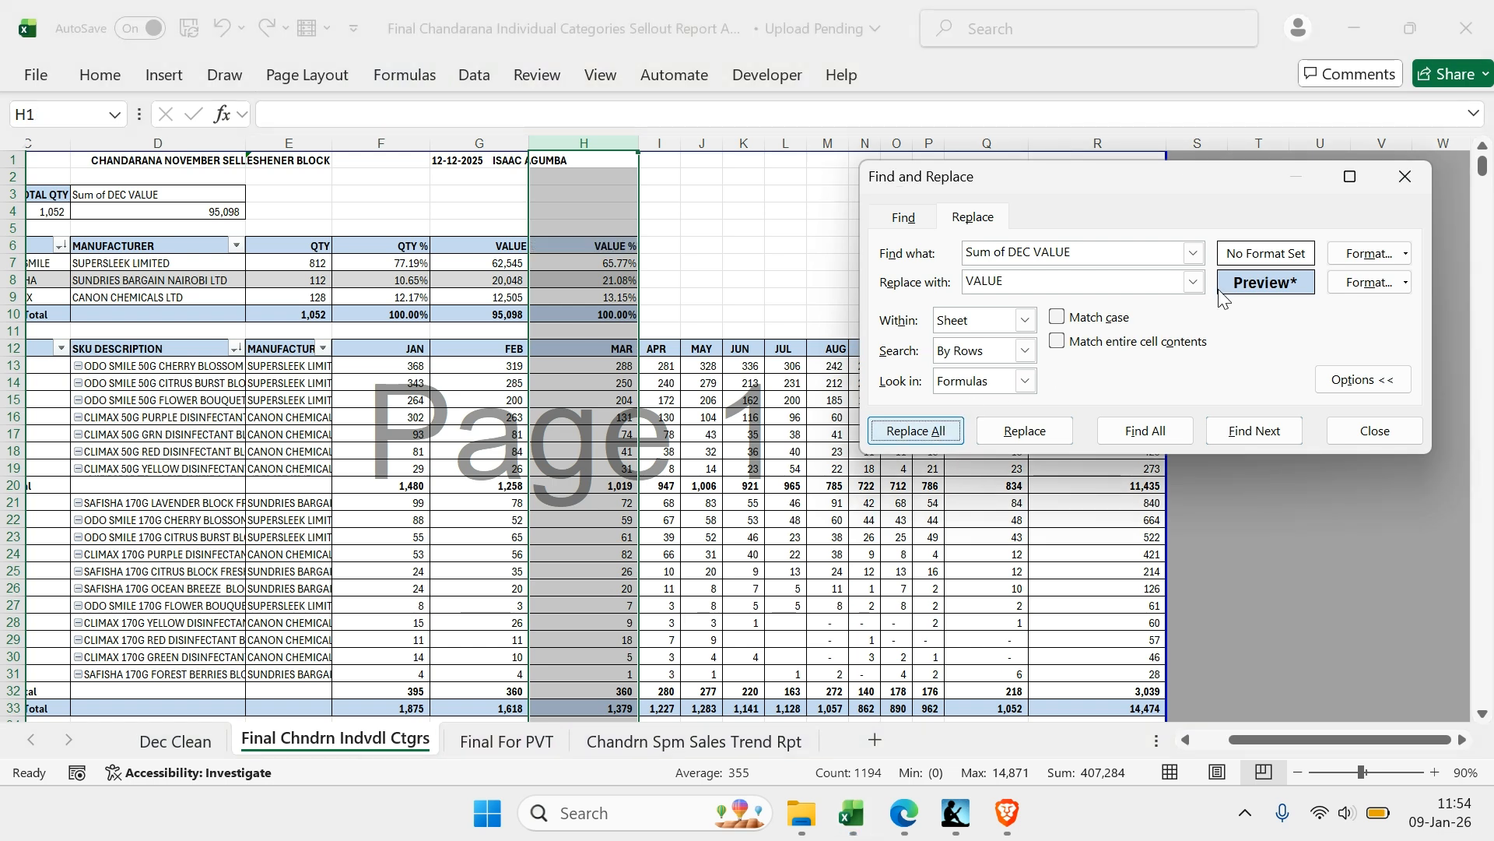
left_click(1337, 222)
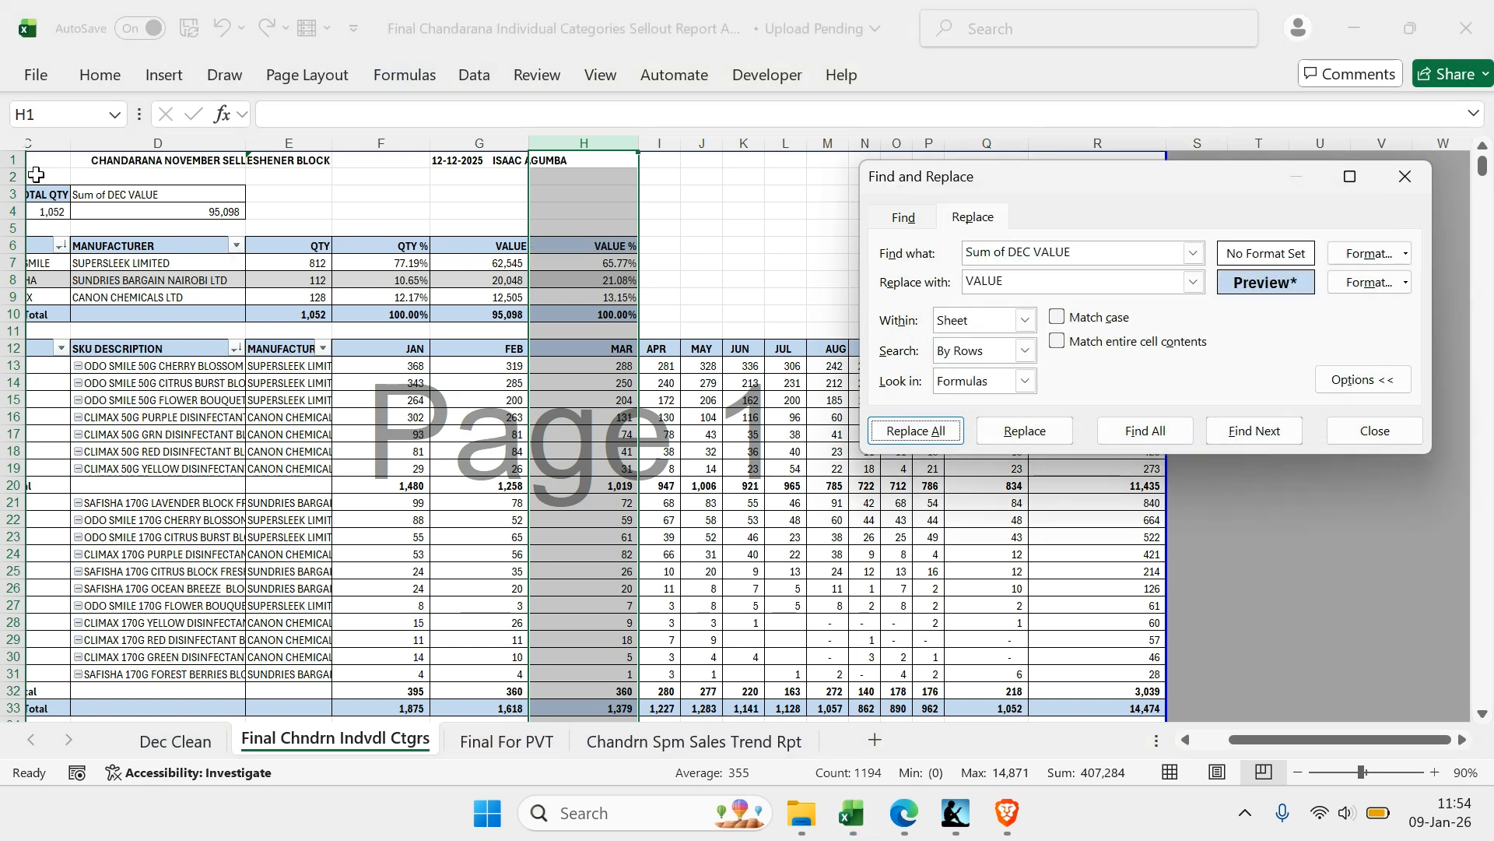
Replace every Sum of DEC VALUE header in column D with TOTAL VALUE and close the find and replace dialog
left_click(134, 144)
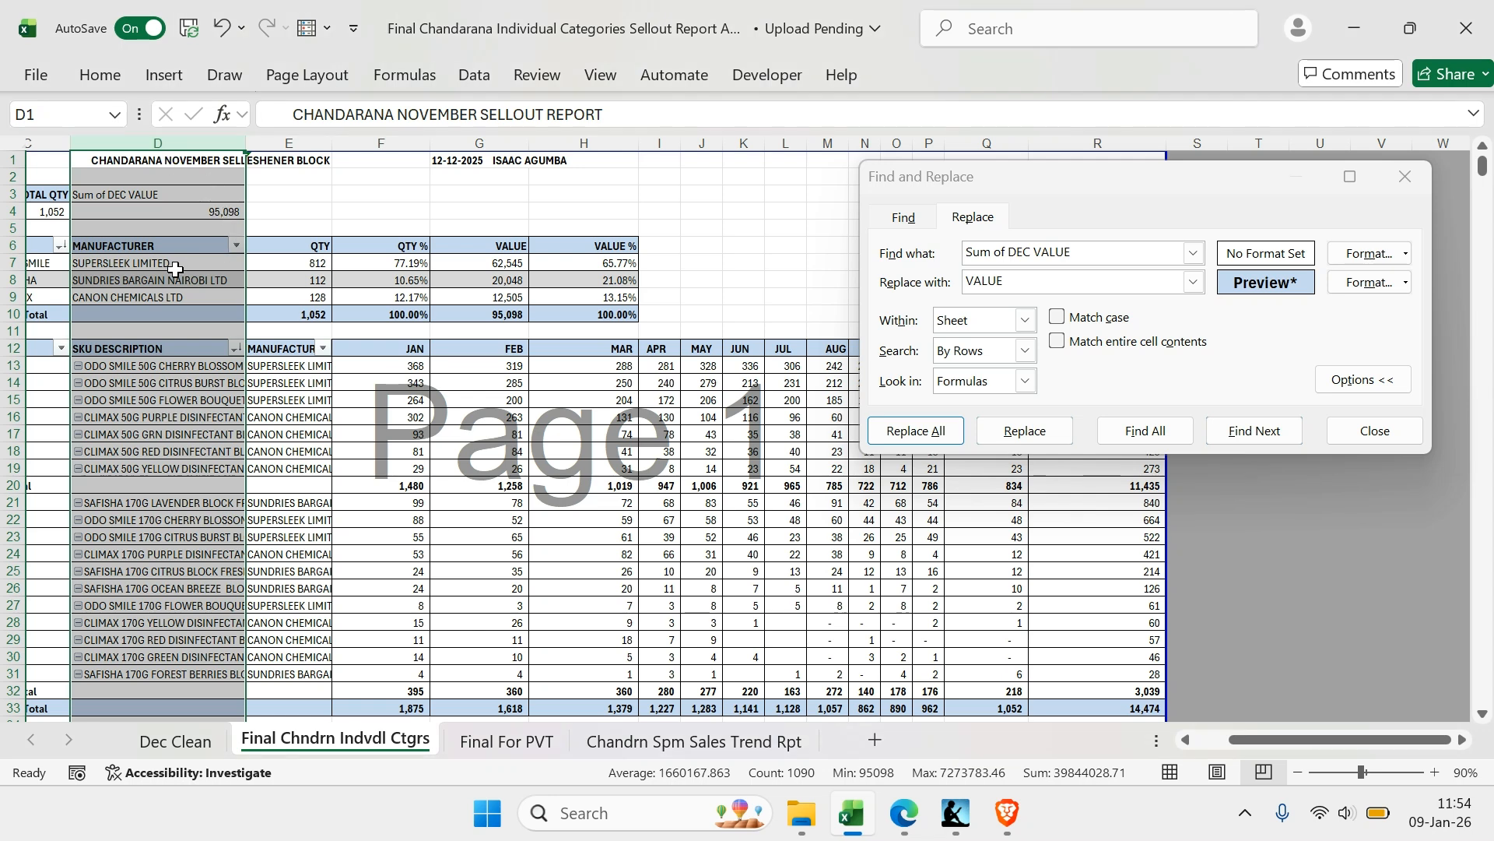
scroll(405, 292, "left", 2)
left_click(998, 281)
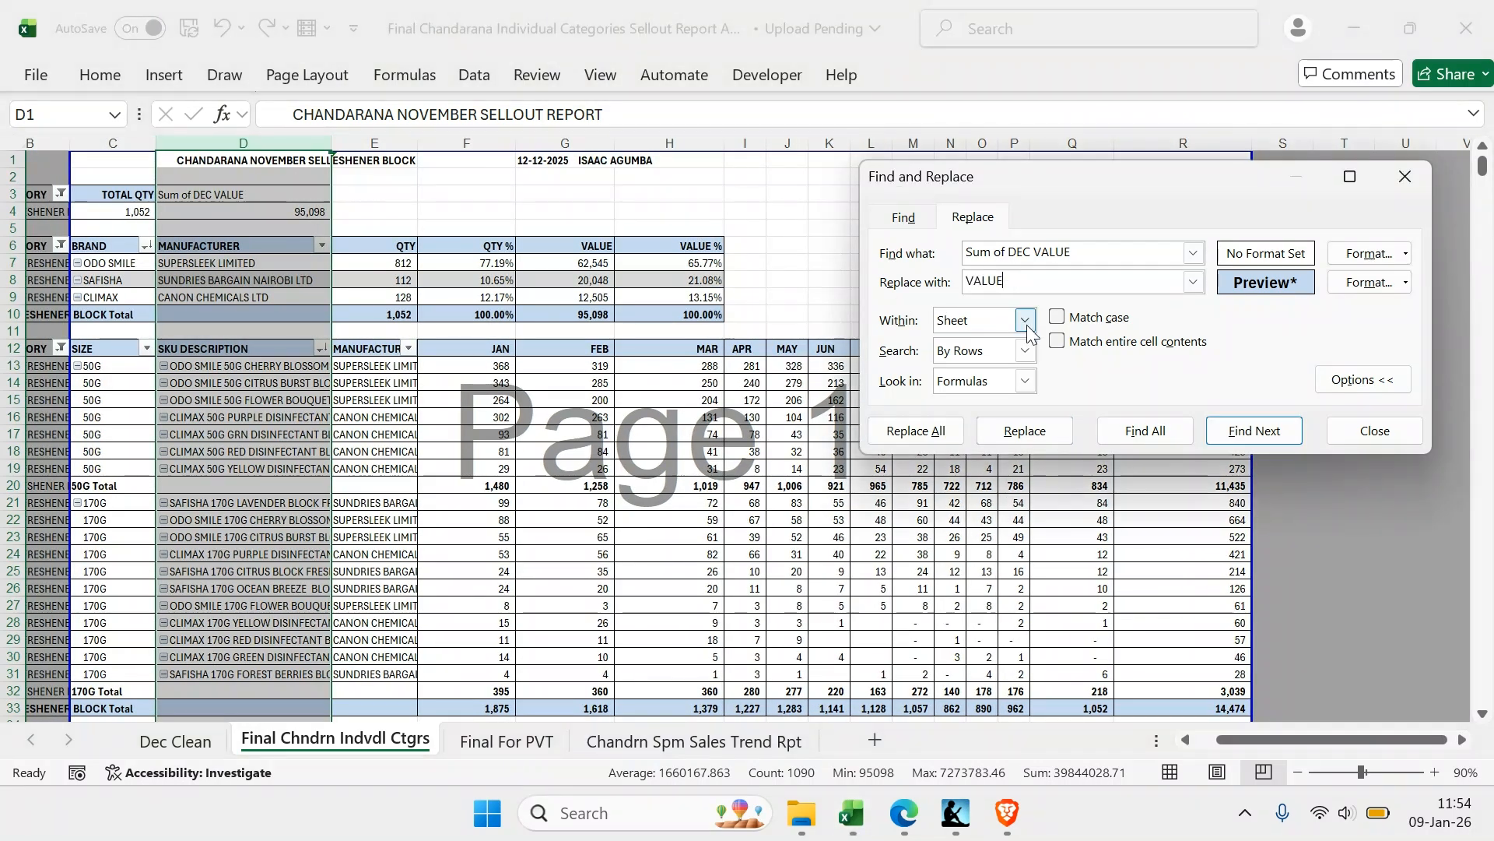
type("TOTA")
left_click(909, 436)
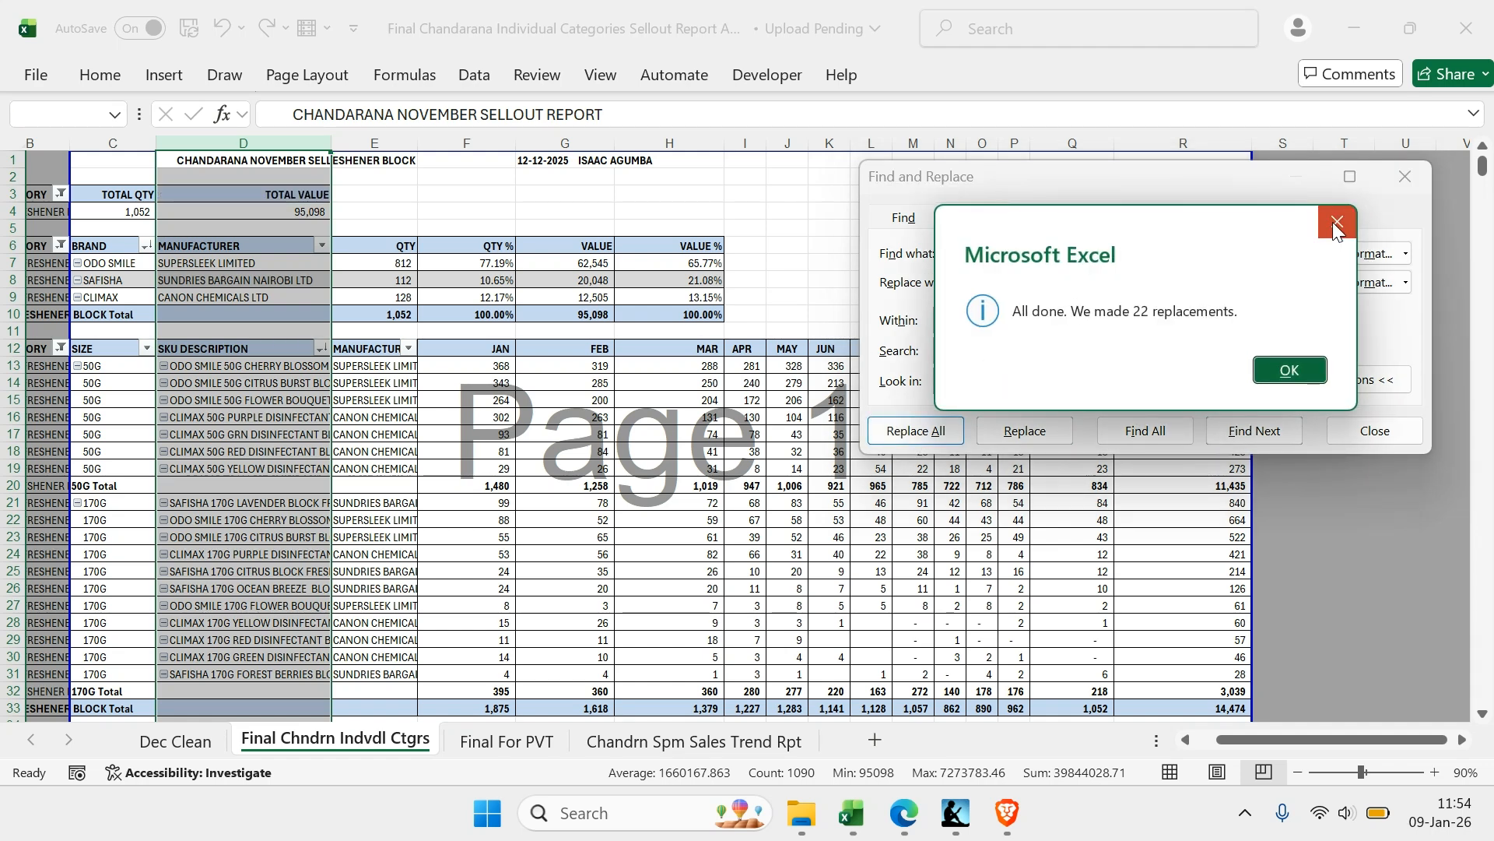
left_click(1335, 222)
left_click(1408, 175)
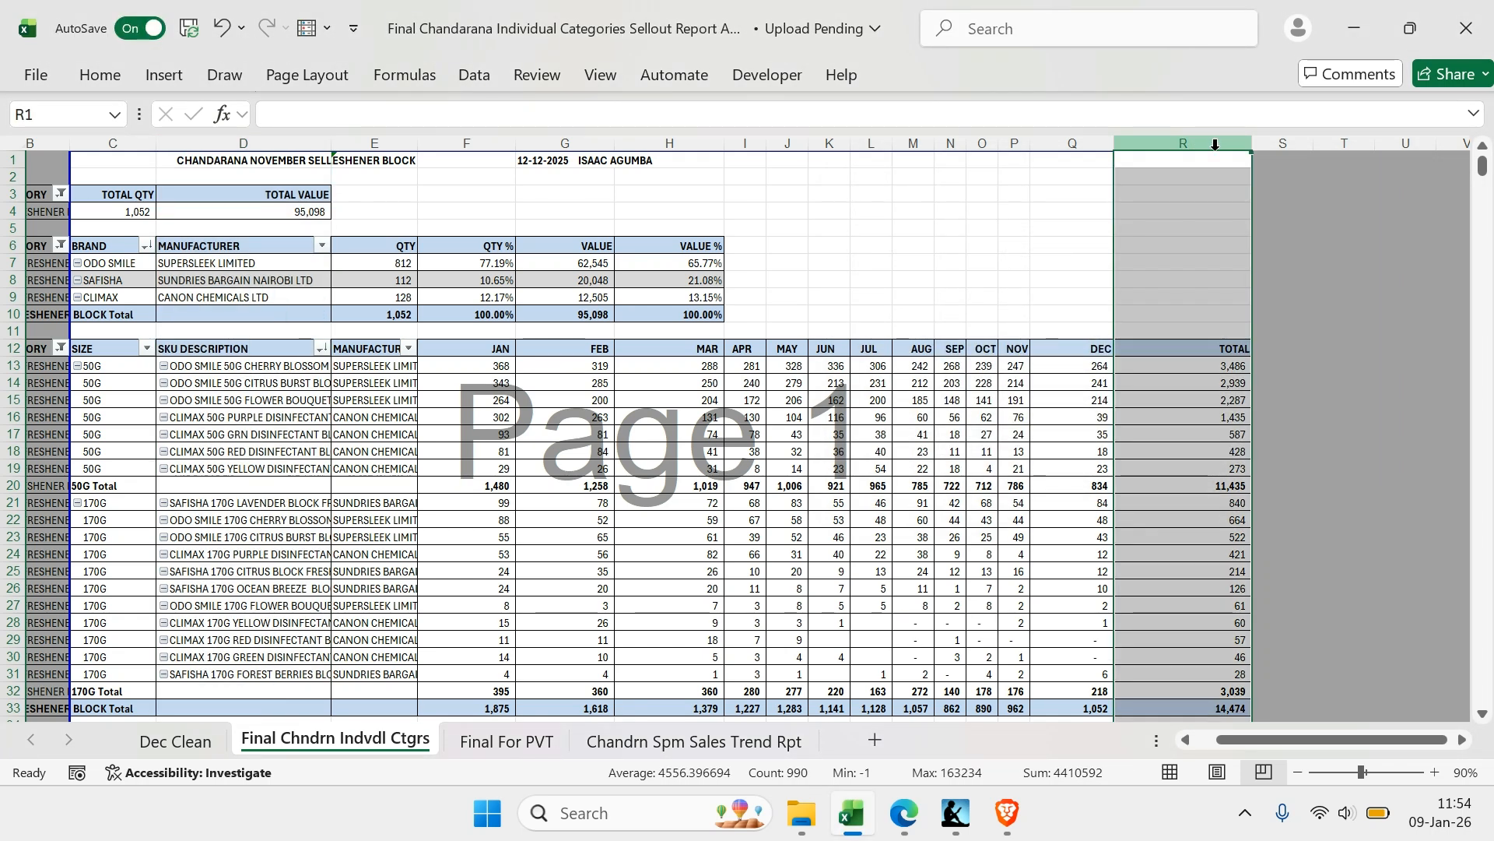
key("ctrl+shift+Left")
key("ctrl+shift+Left")
key("ctrl+shift+Left")
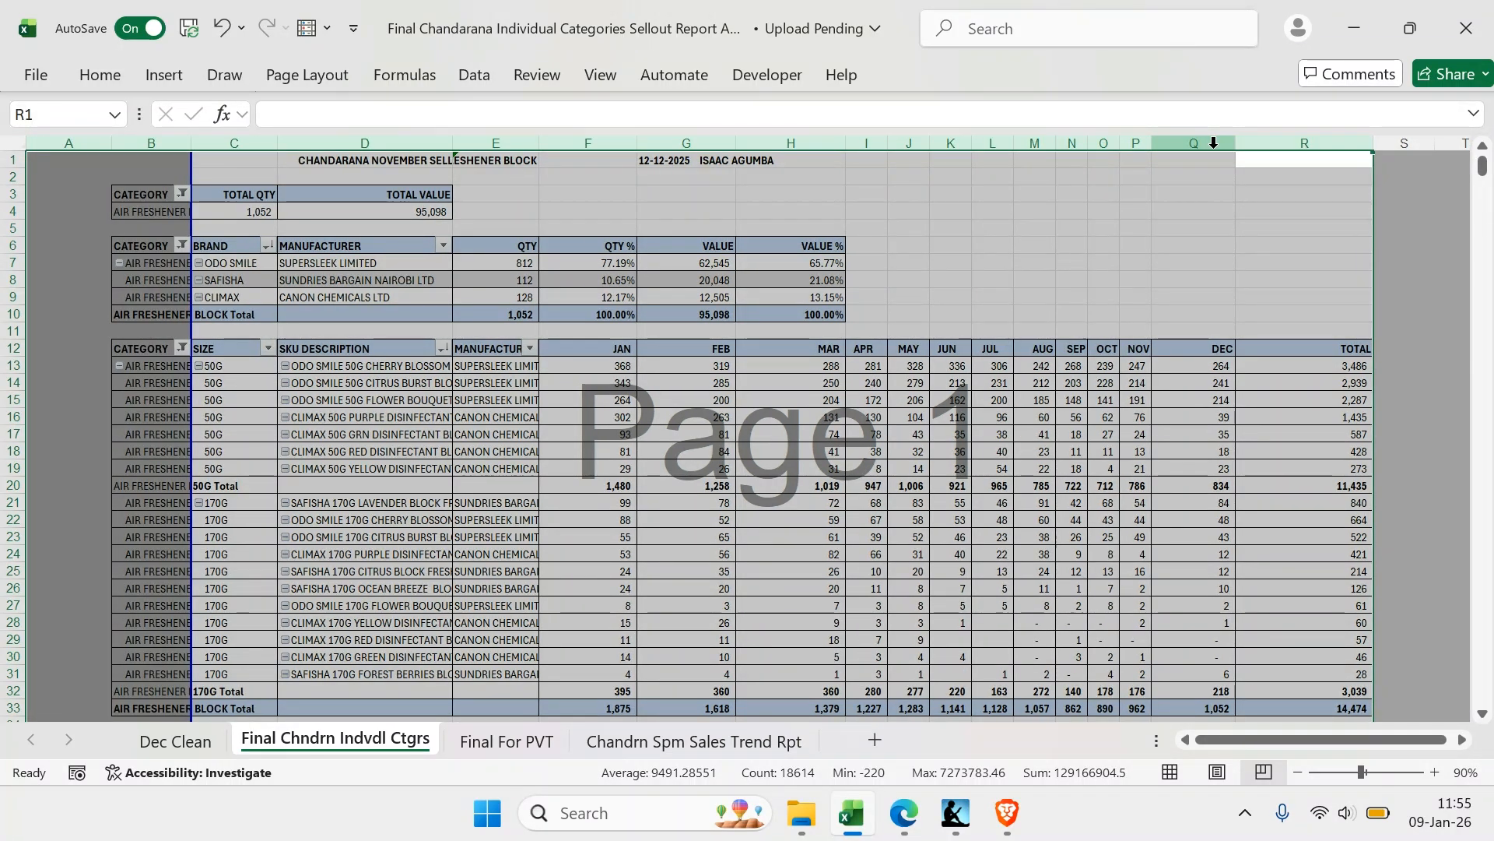
key("alt")
left_click(1011, 235)
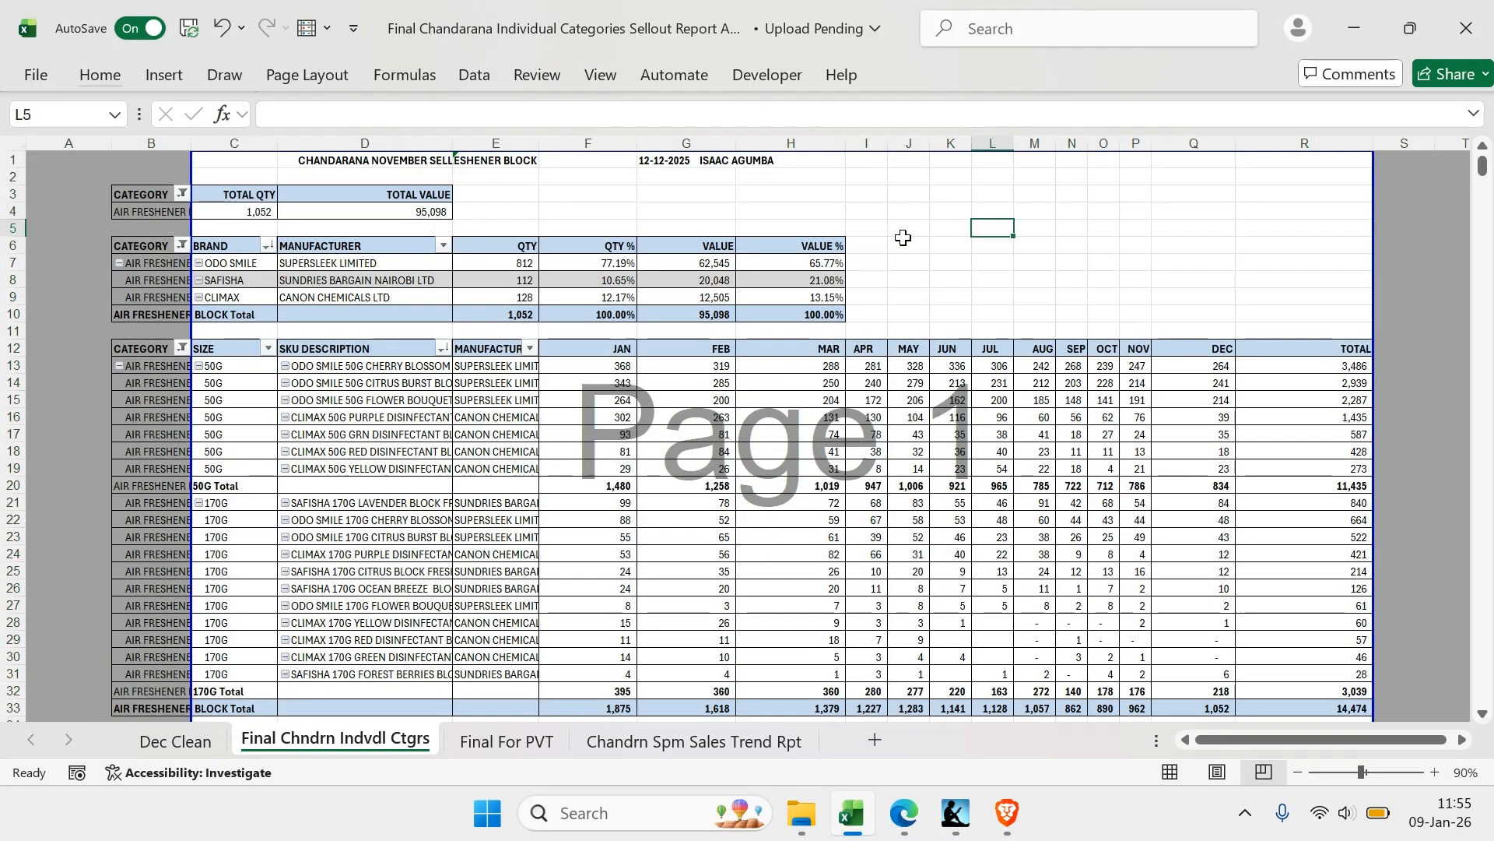
Replace NOVEMBER with 2025 FULL YEAR in all report titles in column D, with the replacement format cleared
left_click(331, 161)
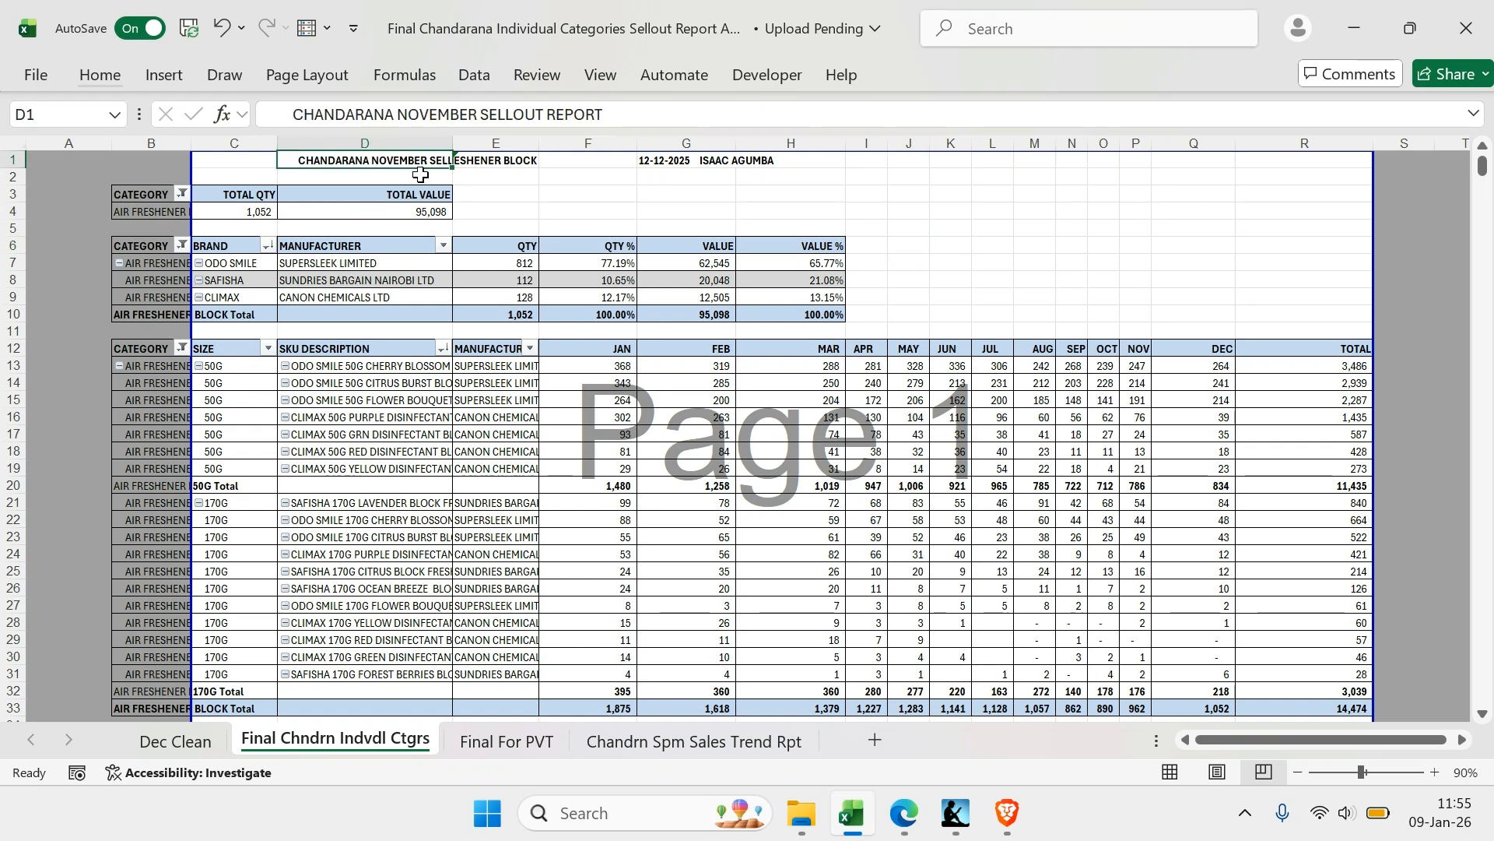
left_click(381, 144)
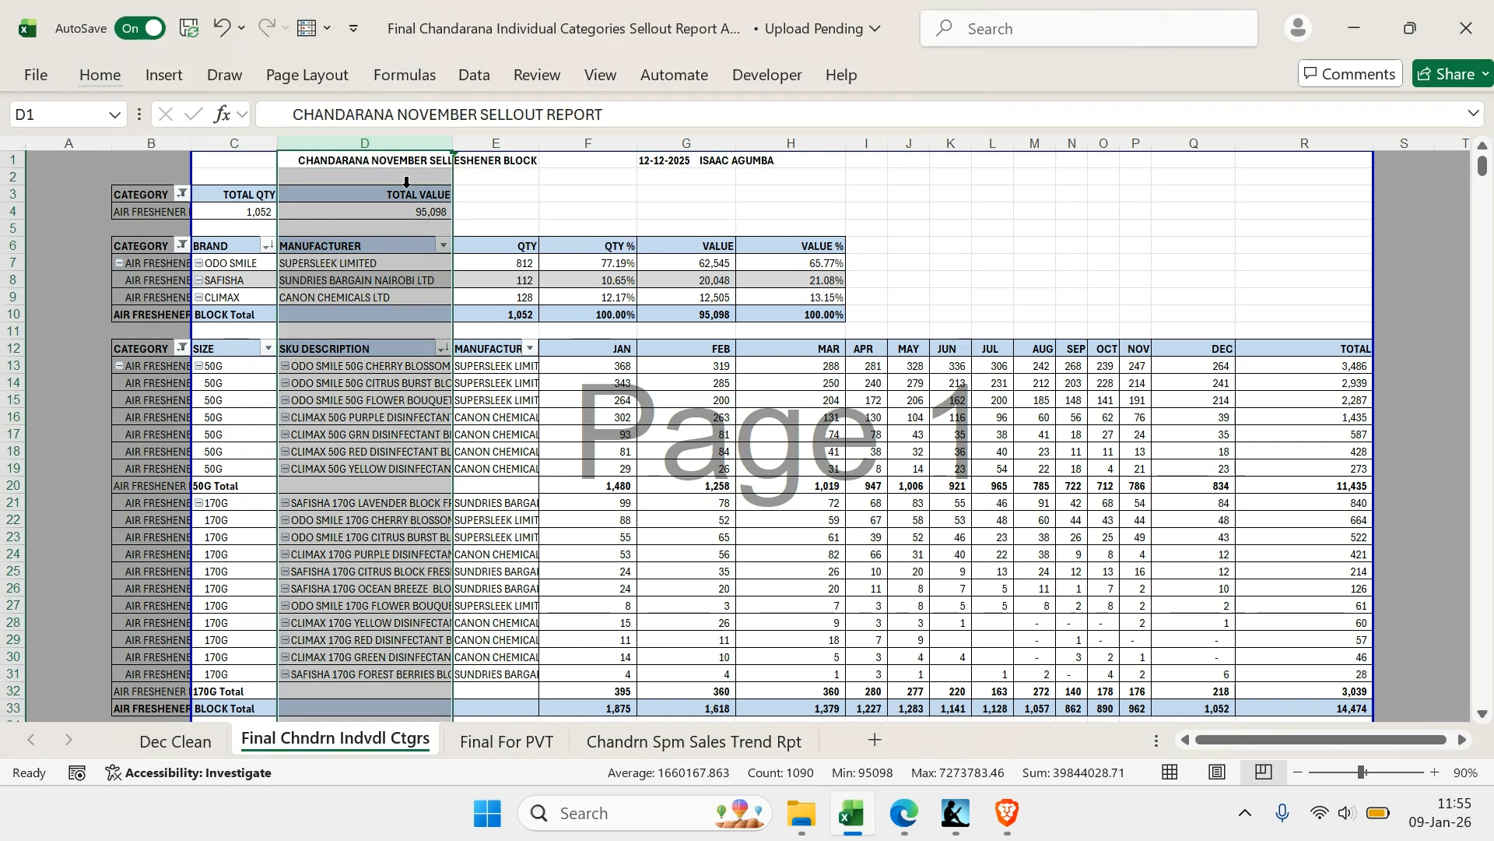
key("ctrl+f")
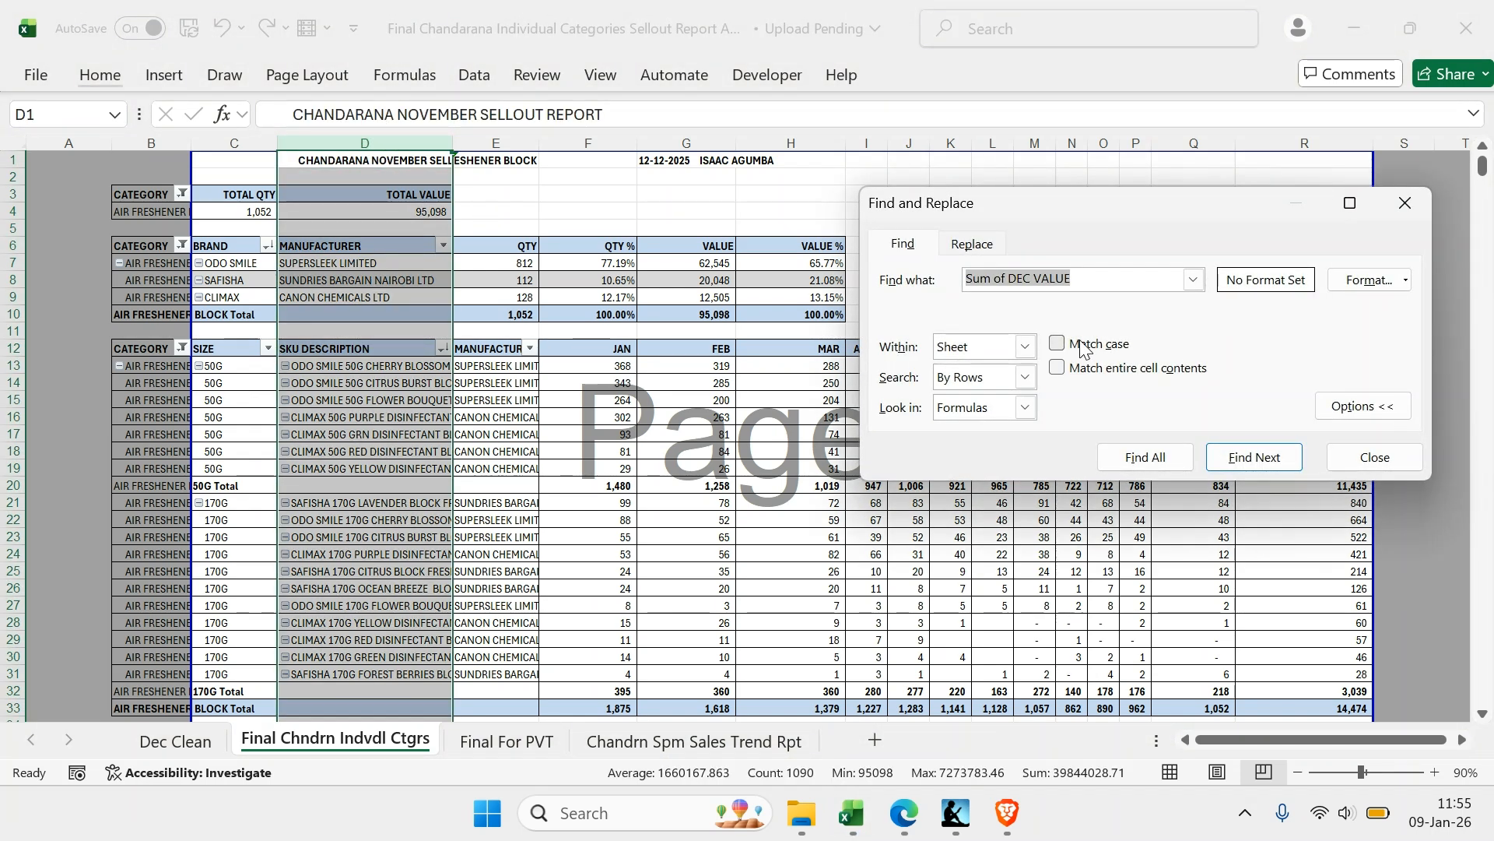
type("NOVEMBER")
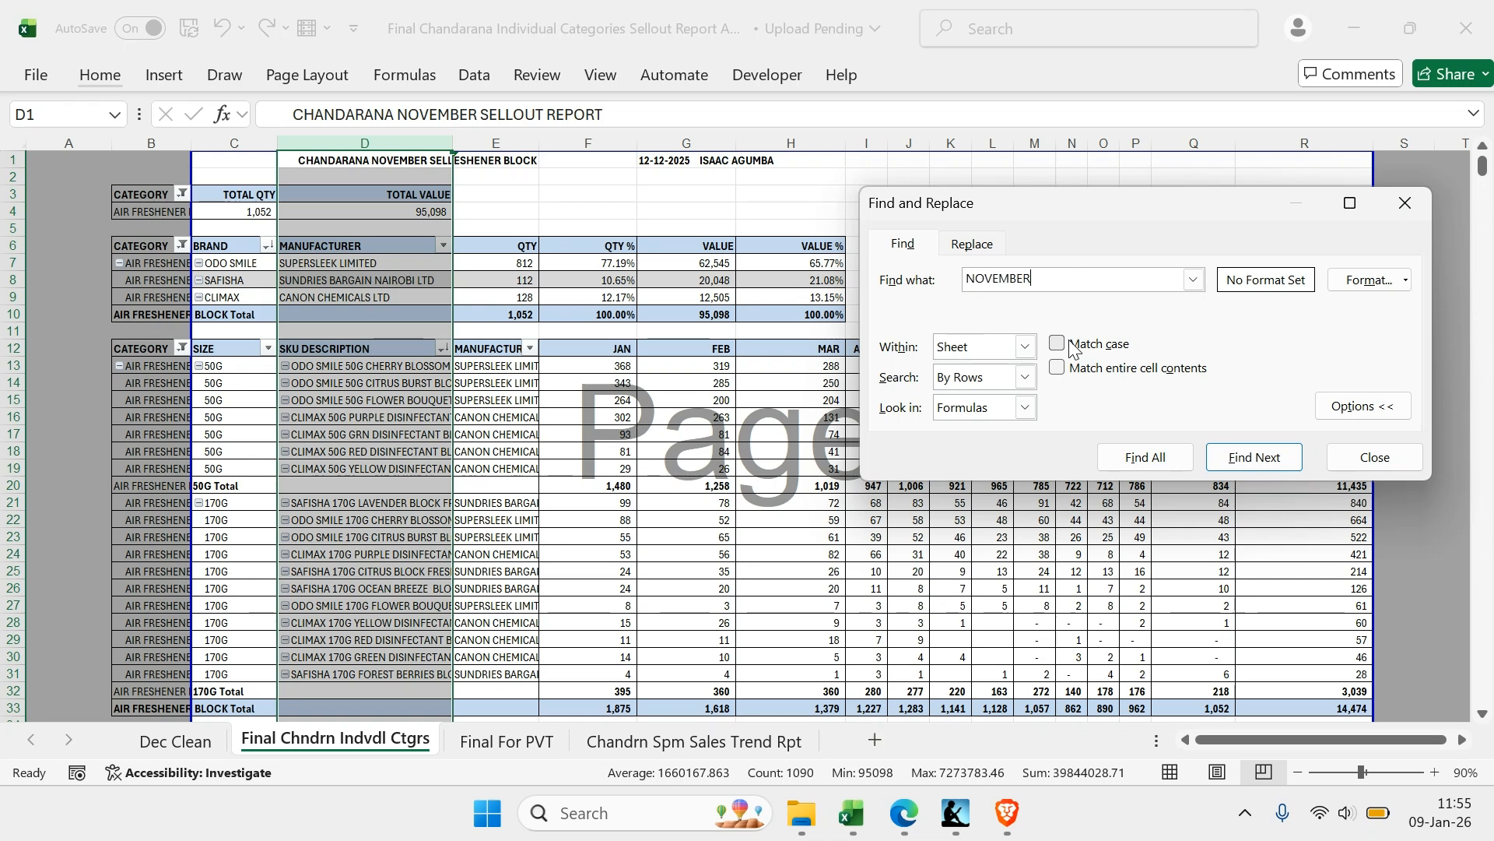
left_click(965, 244)
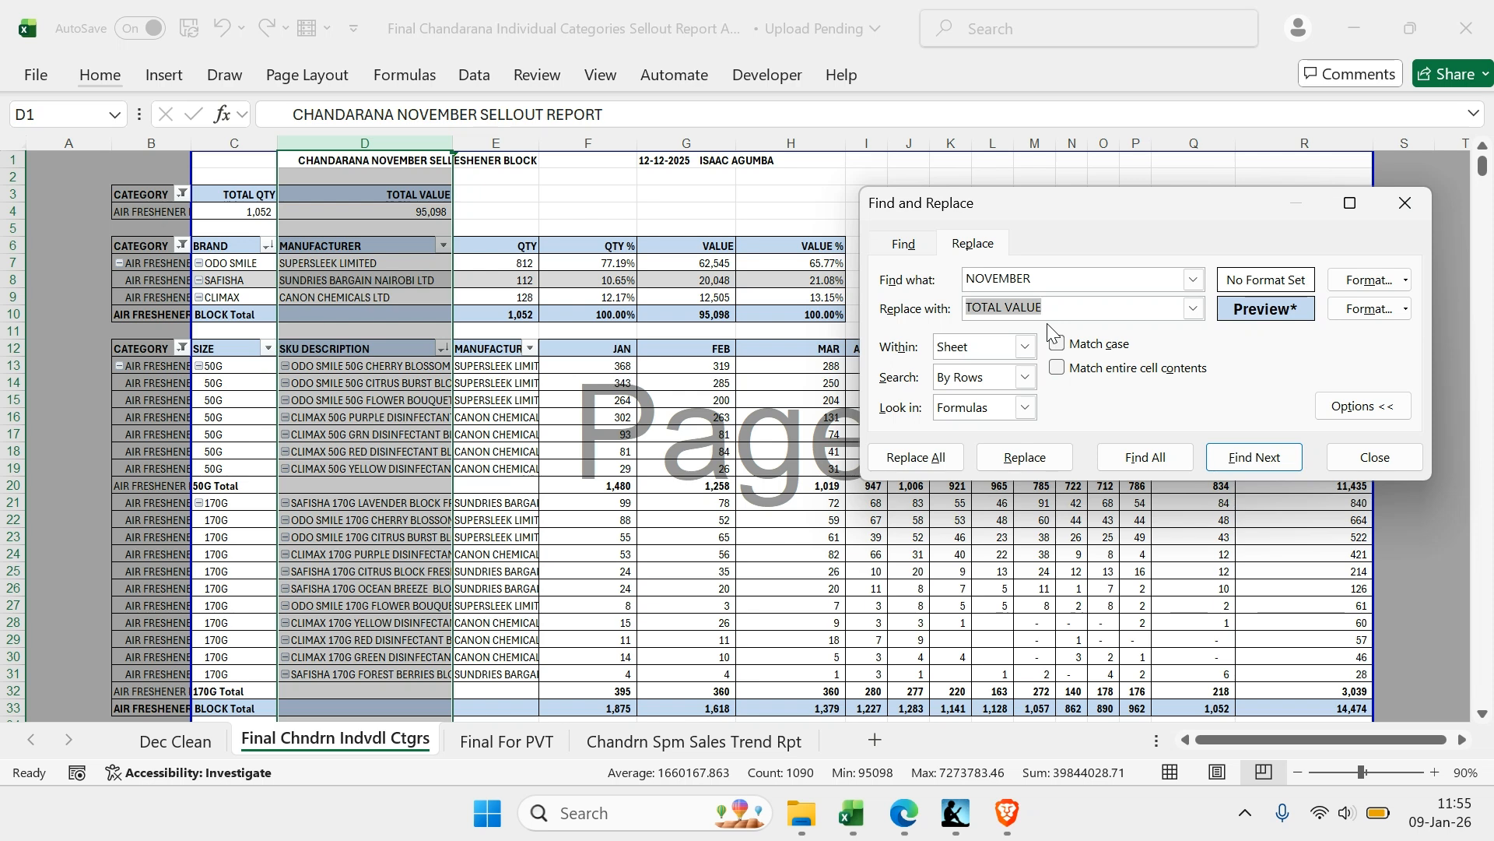
type("2025 FULL YEAR")
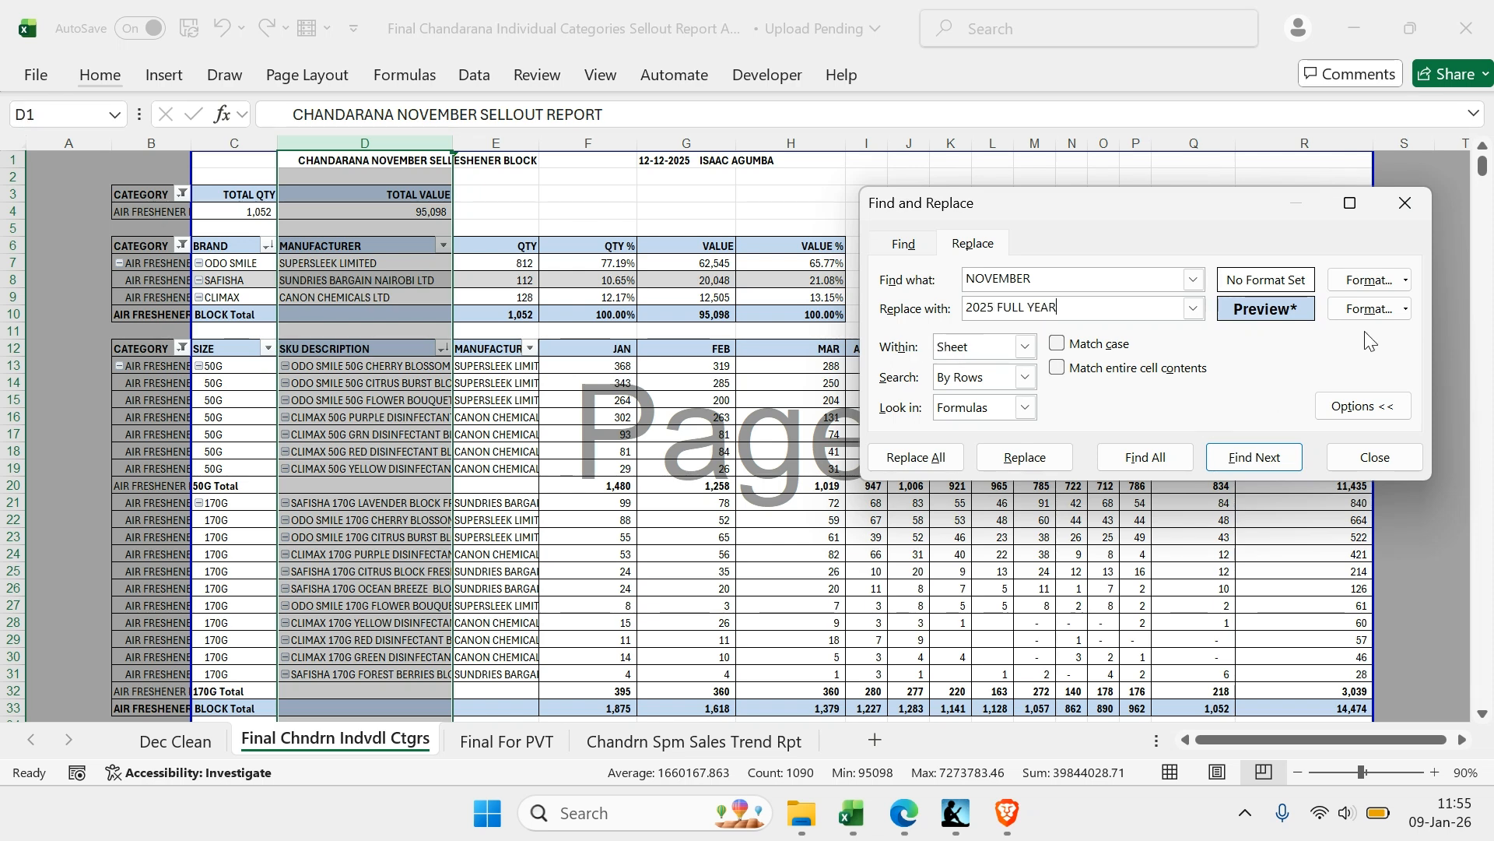
left_click(1405, 309)
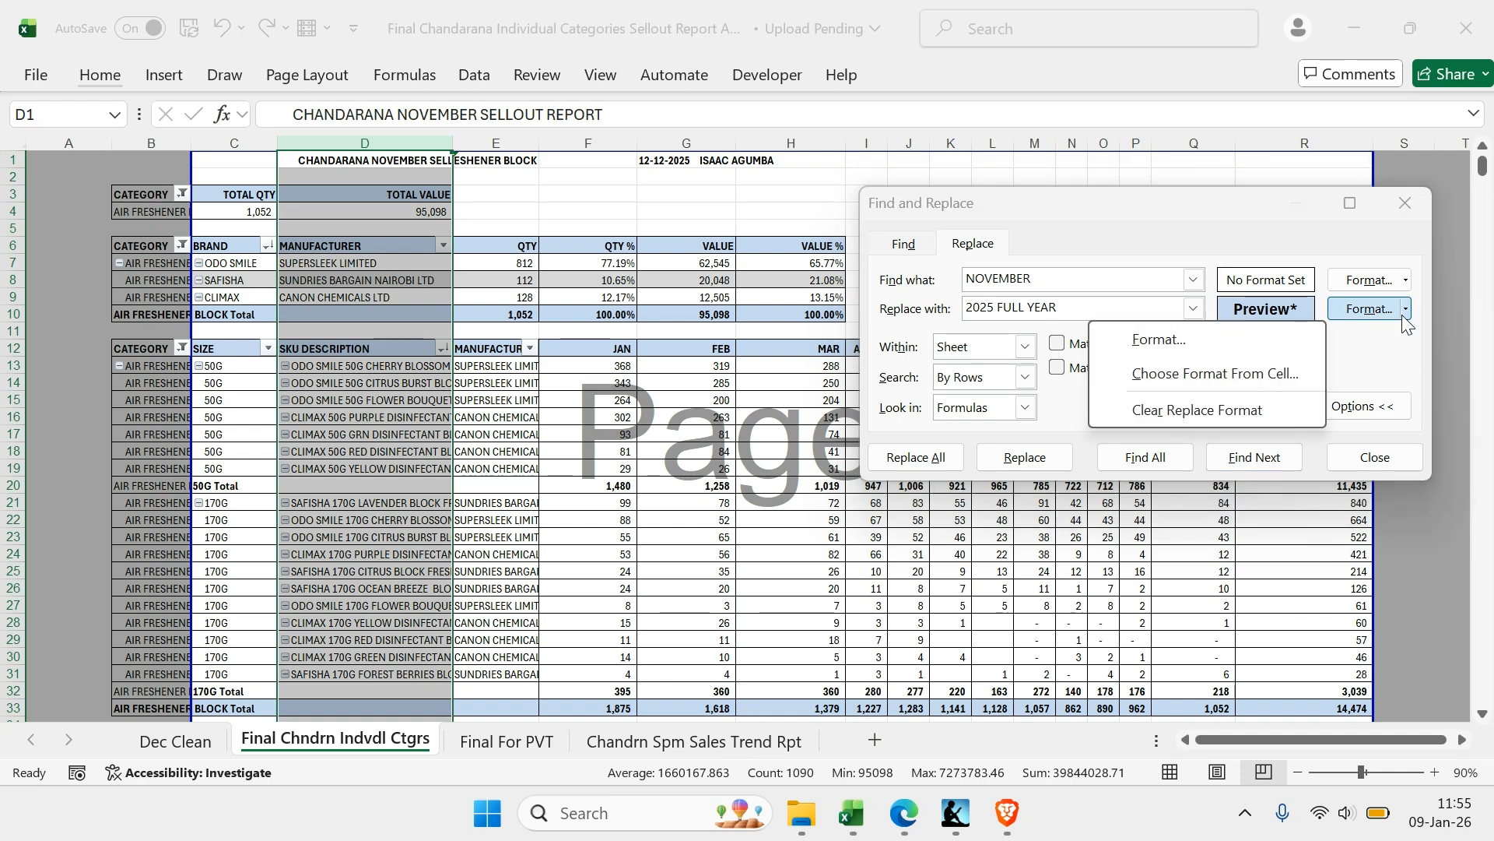
left_click(1230, 409)
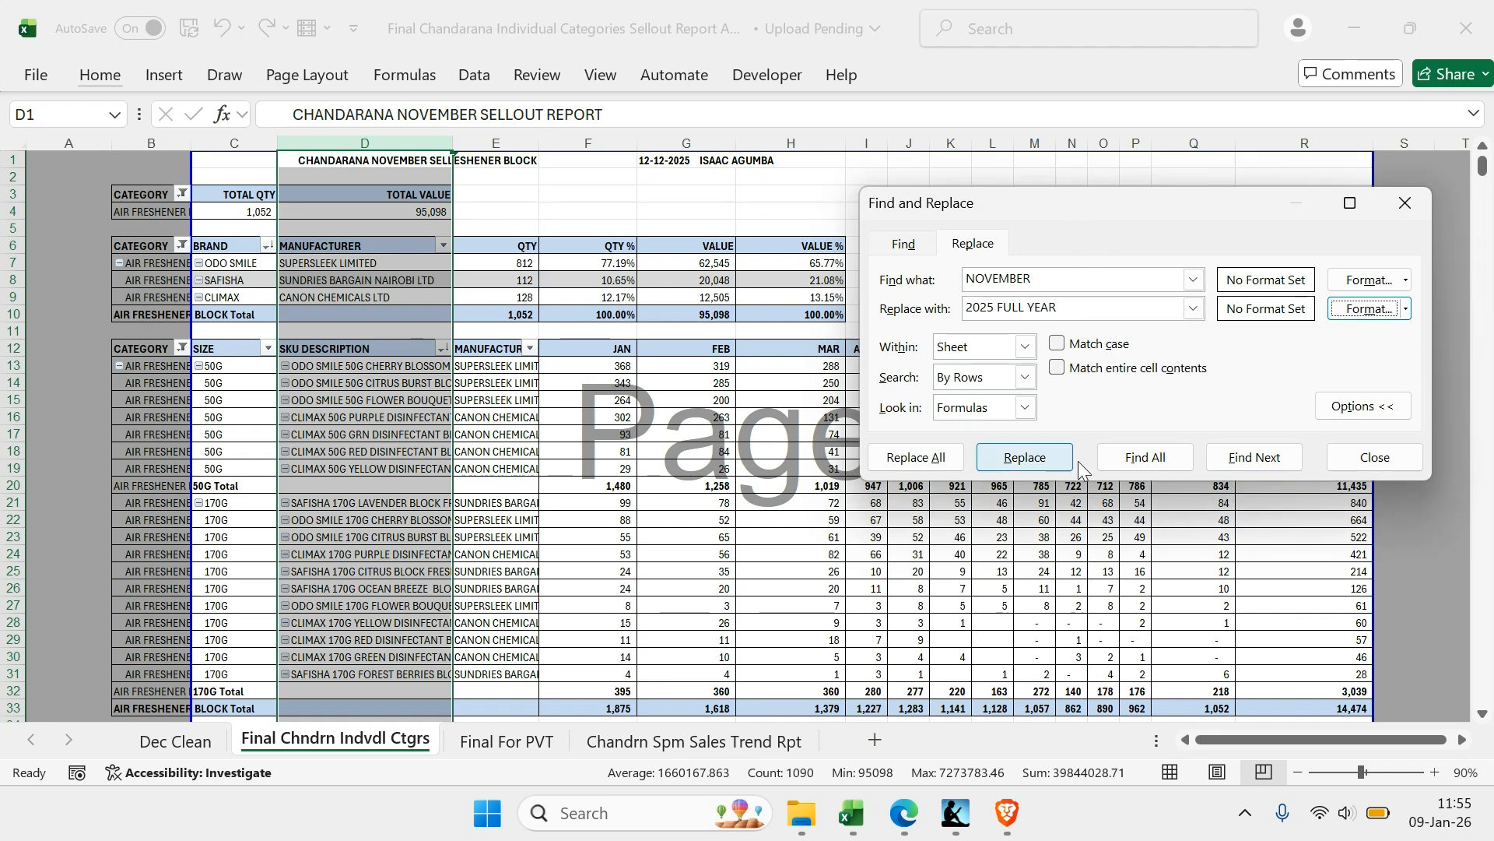
left_click(916, 457)
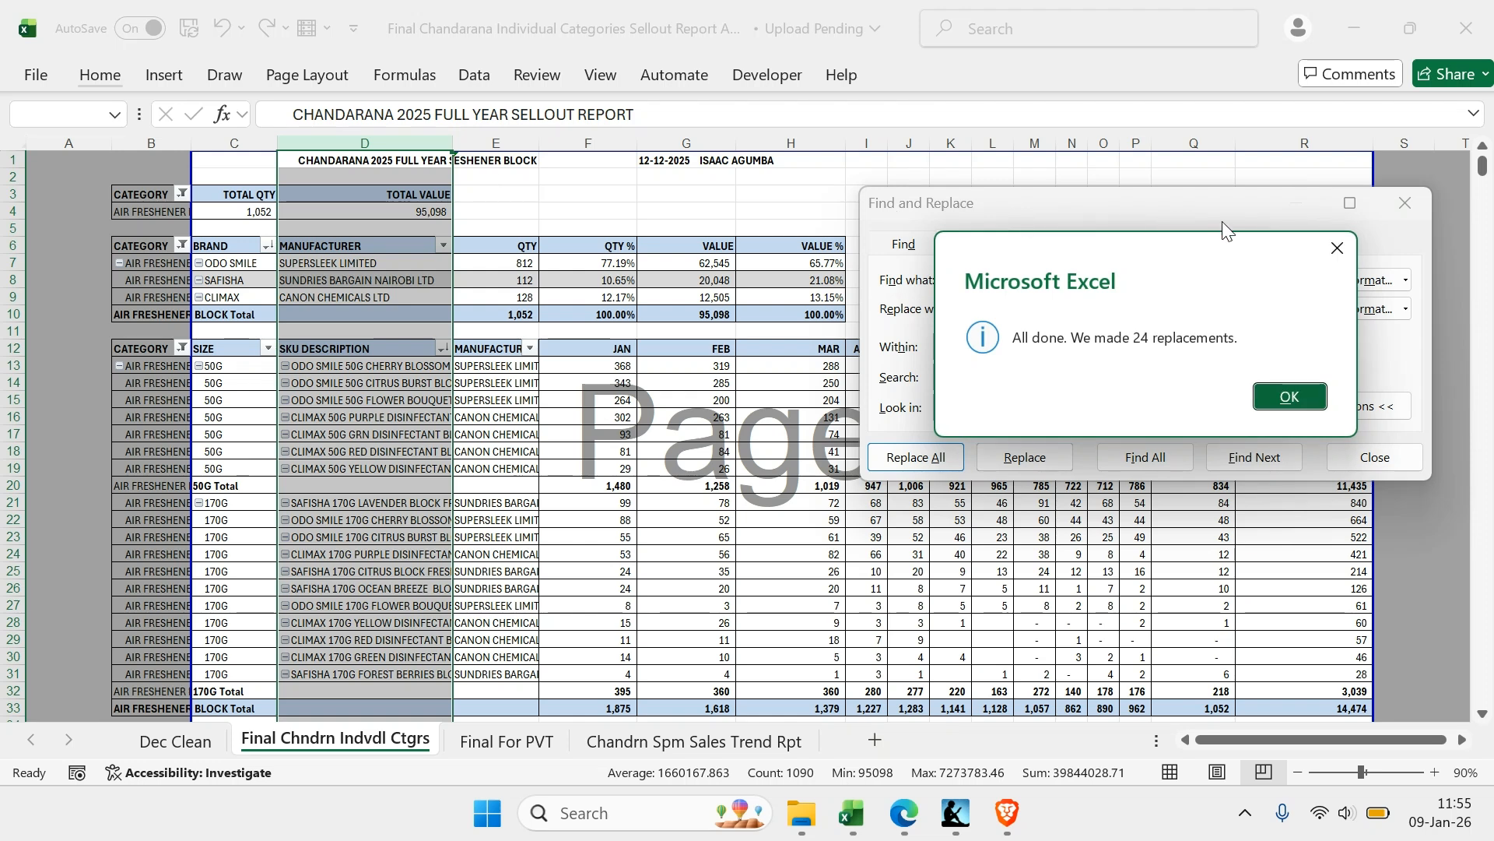
left_click(1316, 251)
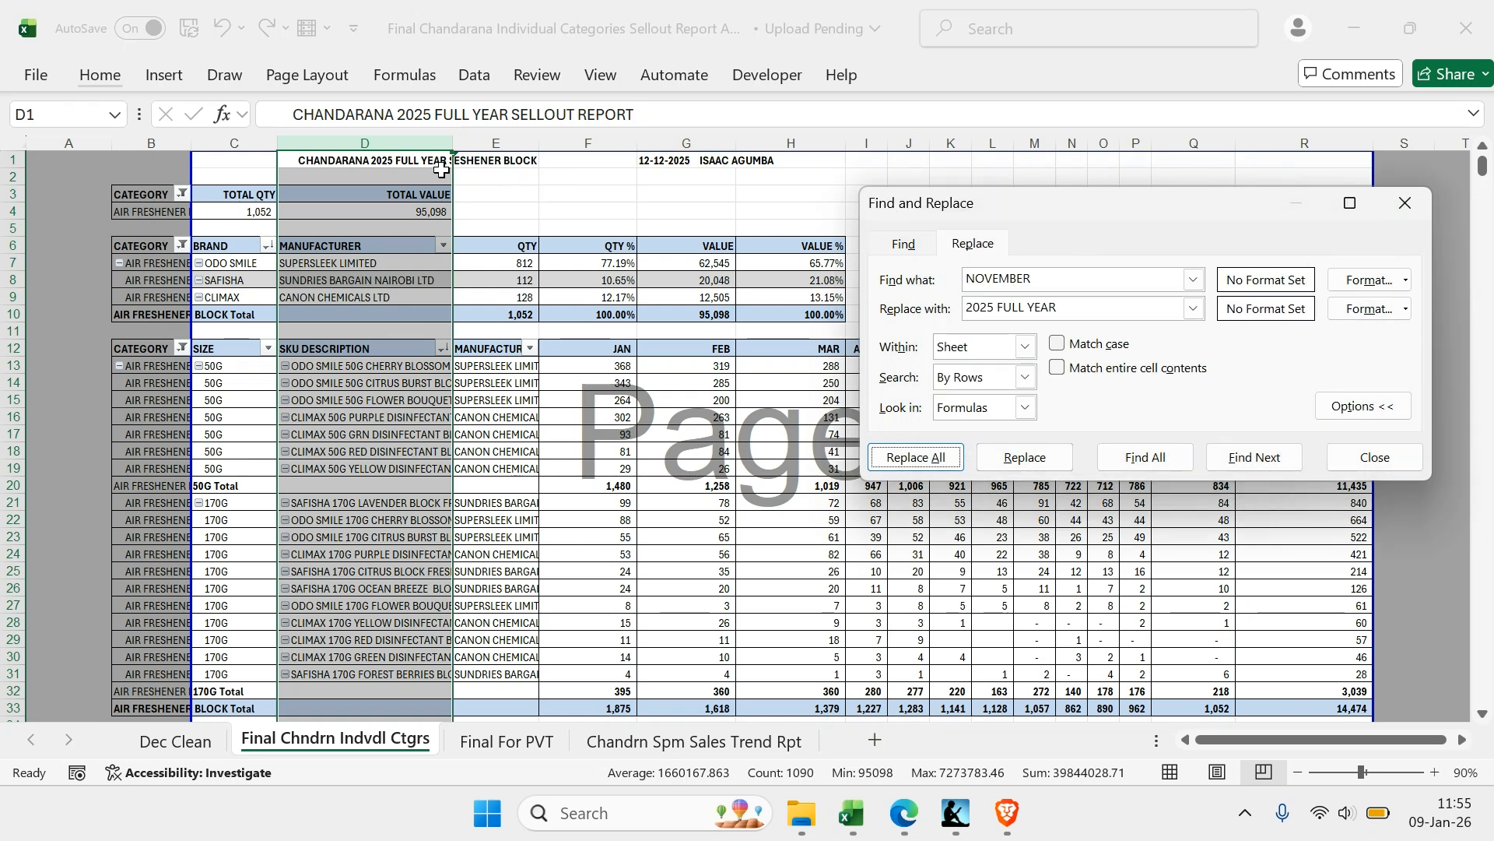
left_click(415, 163)
Copy the date and name text from cell G1 into both the find and the replace fields
left_click(687, 143)
left_click(683, 163)
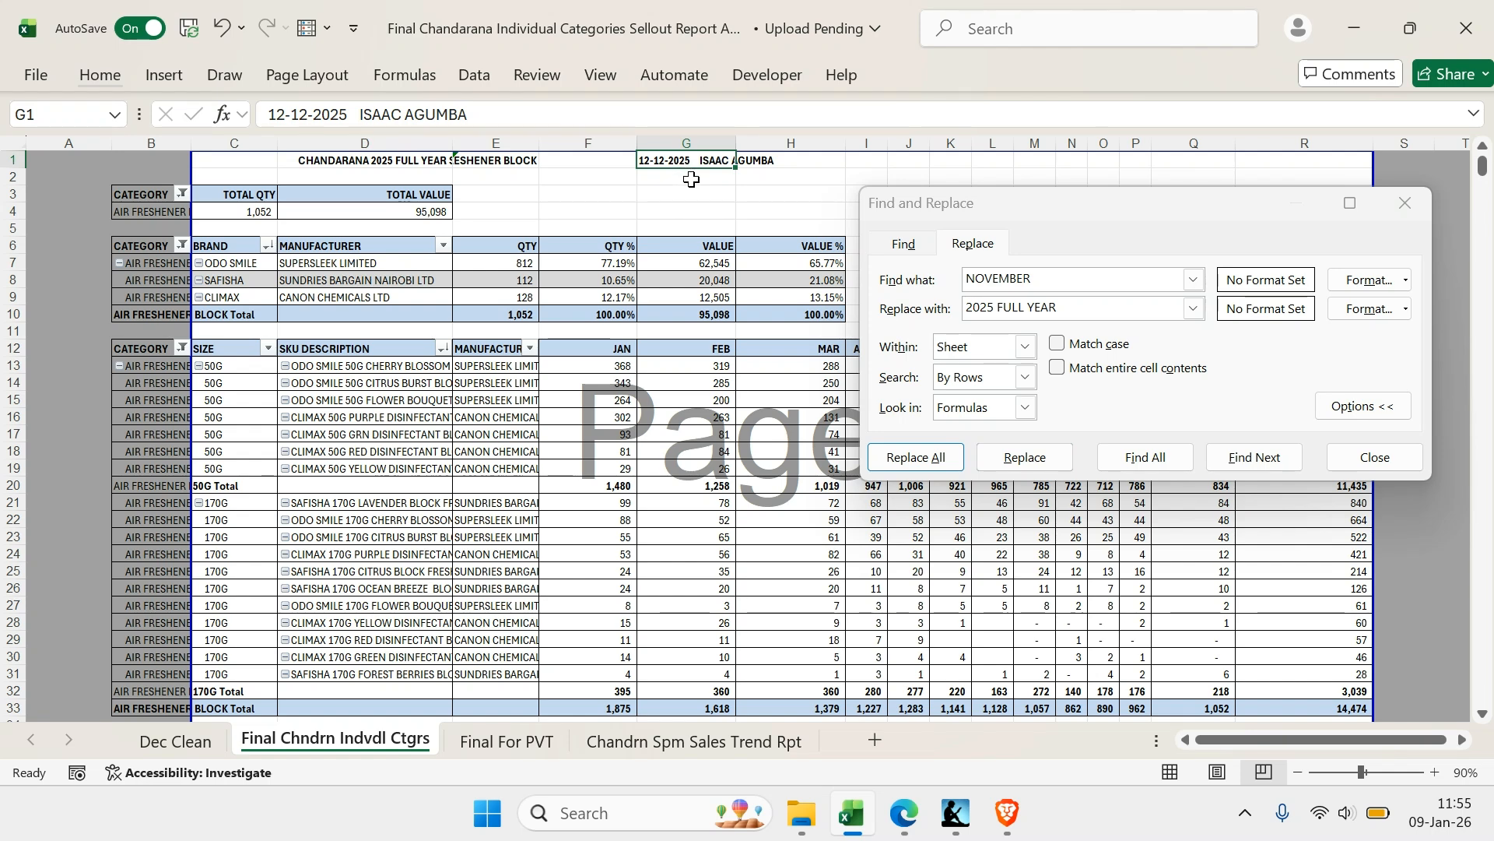
left_click(523, 111)
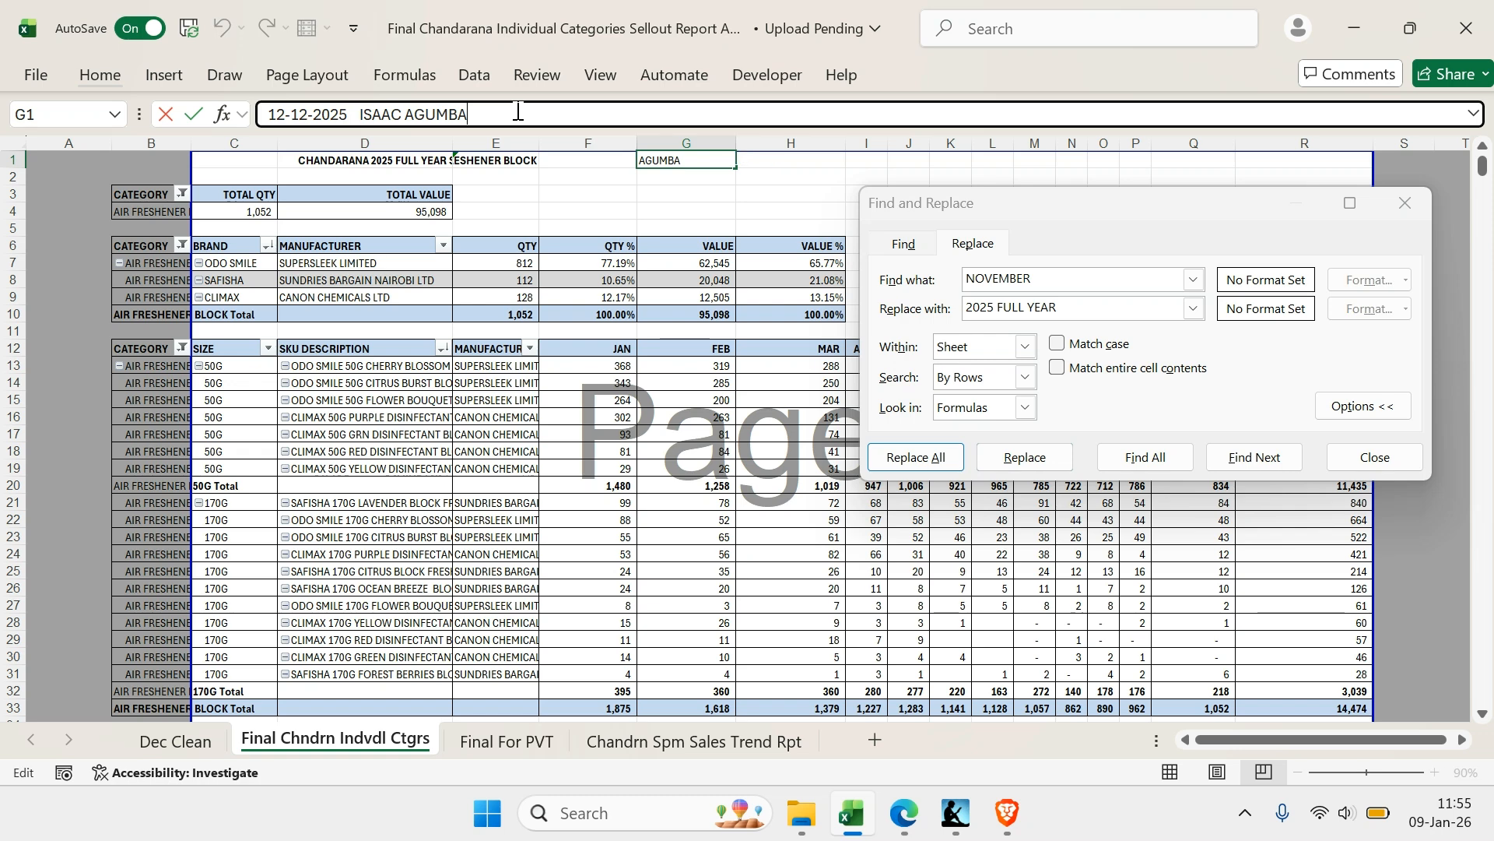
key("ctrl+a")
key("ctrl+c")
key("Escape")
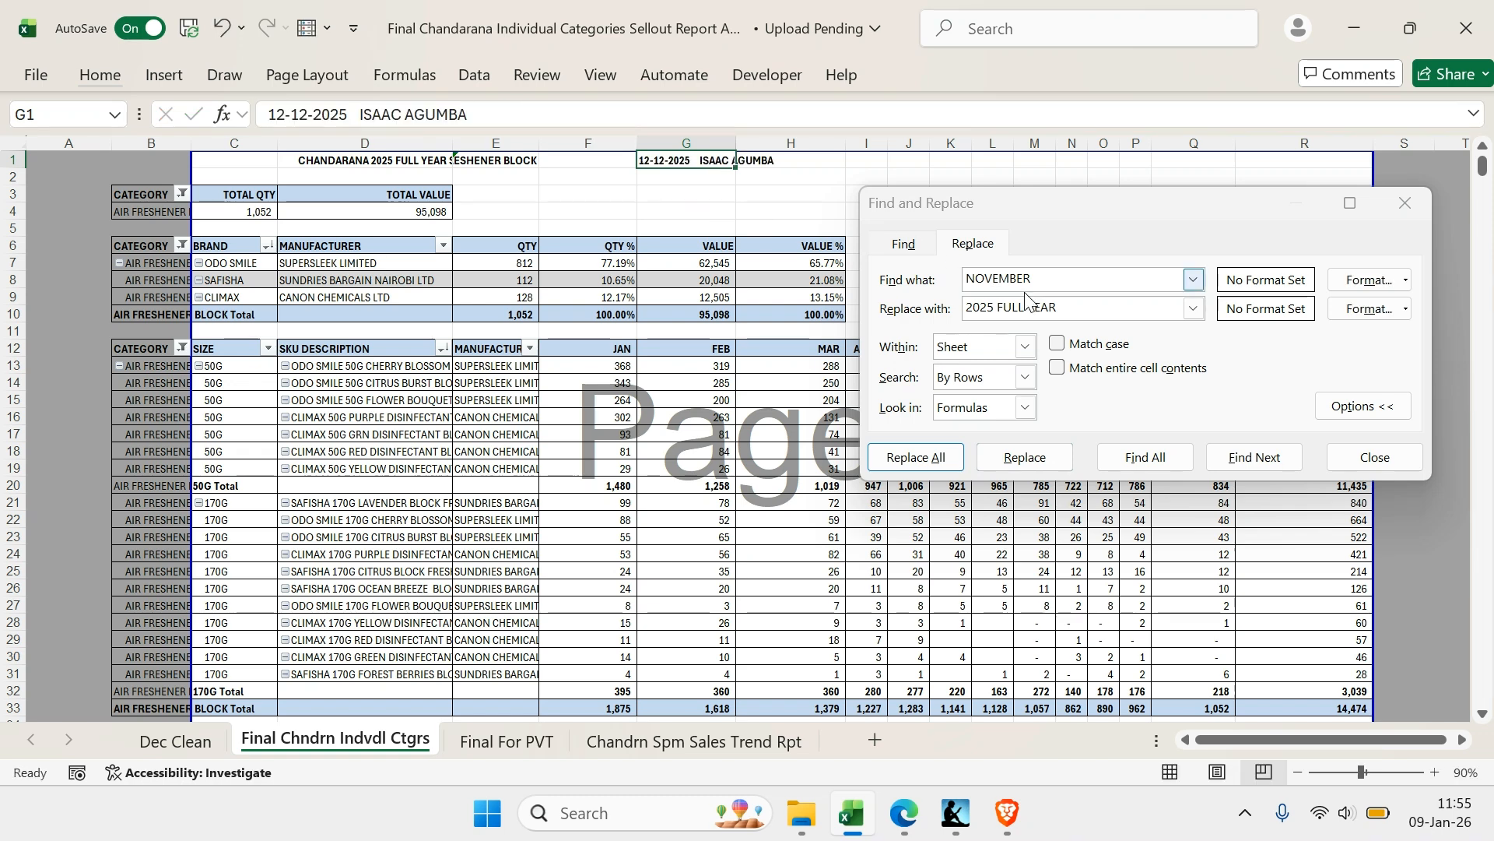
double_click(1031, 281)
key("ctrl+v")
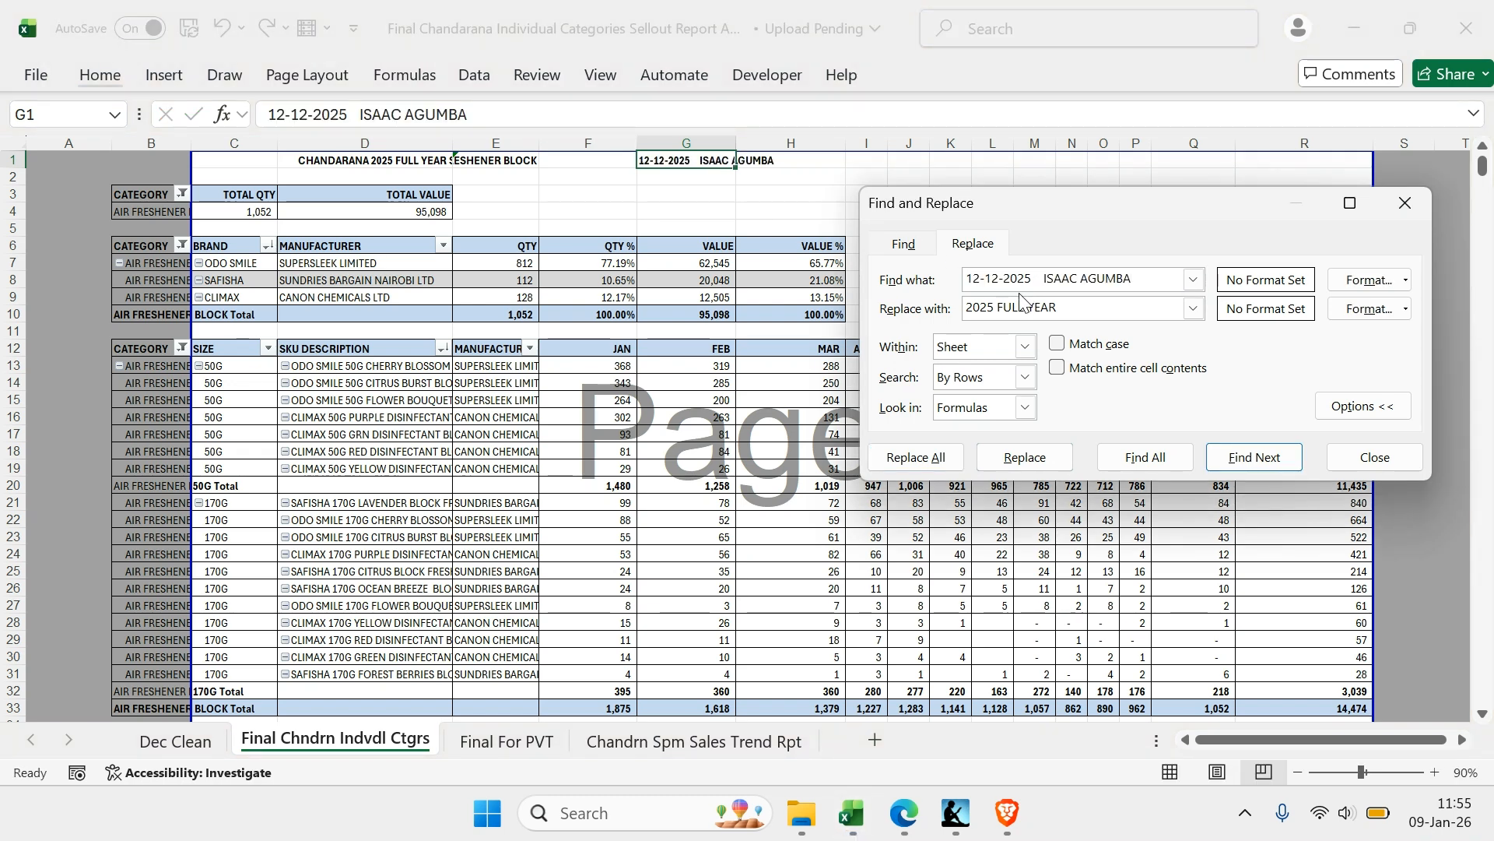
key("Tab")
key("ctrl+v")
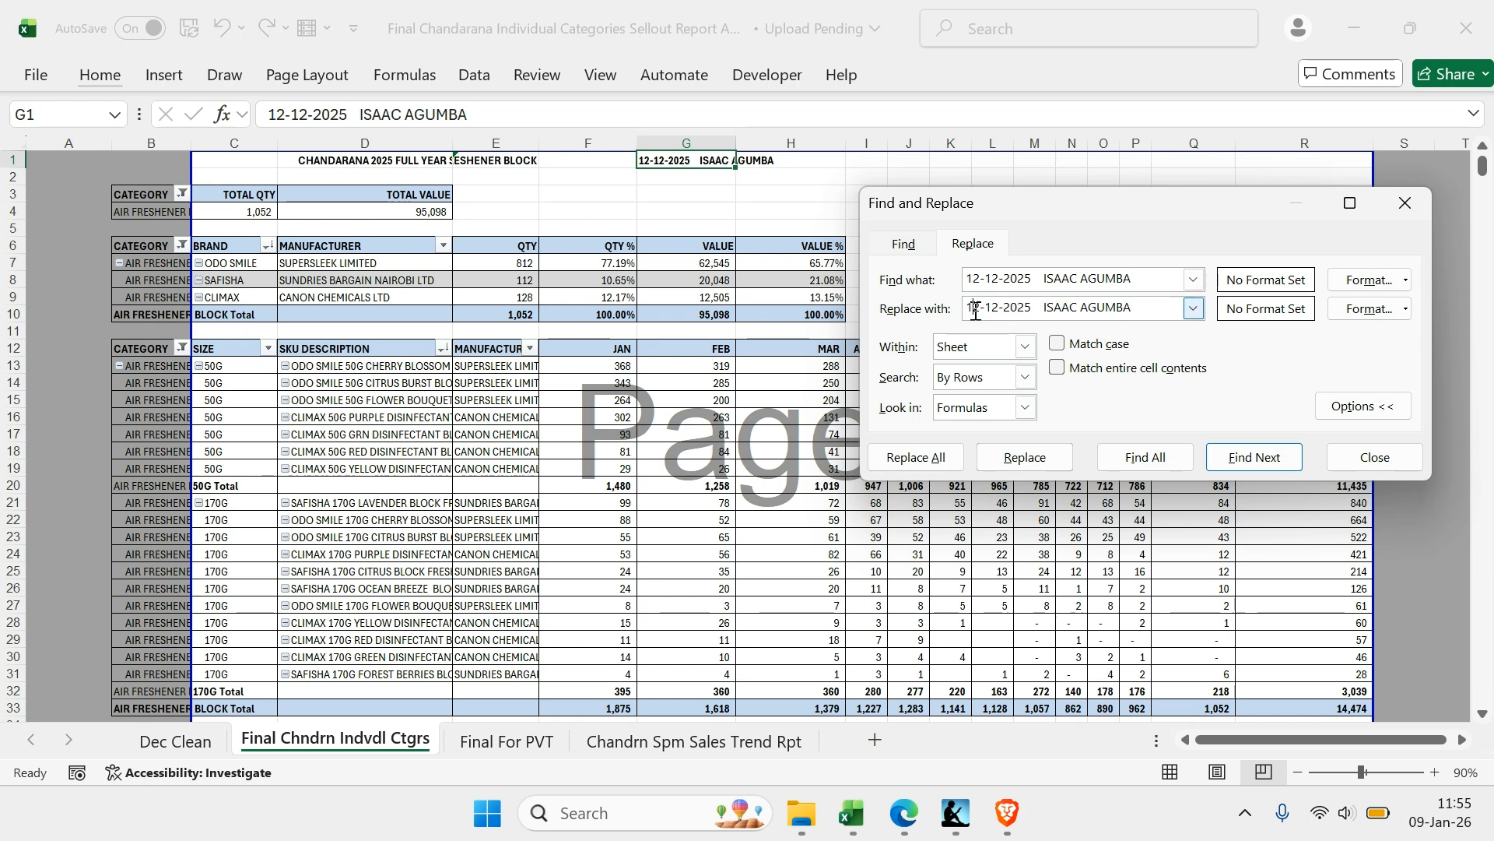
Change the replacement date to 09-01-2026, replace all matches in column G and close the find and replace dialog
key("BackSpace")
key("Delete")
type("09")
key("Right")
type("0")
key("Right")
key("Delete")
key("Right")
type("6")
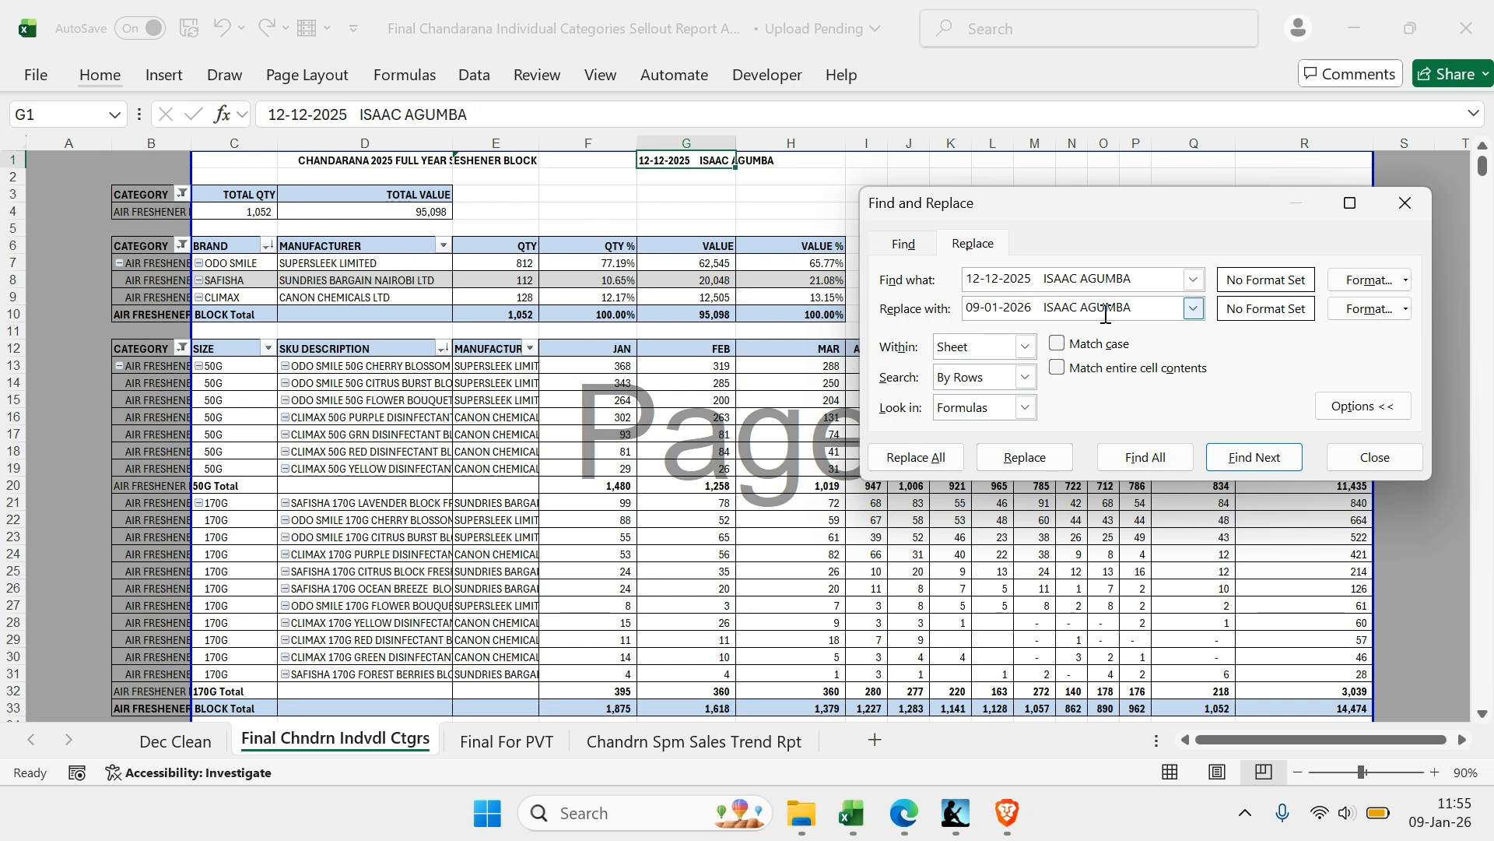
left_click(719, 145)
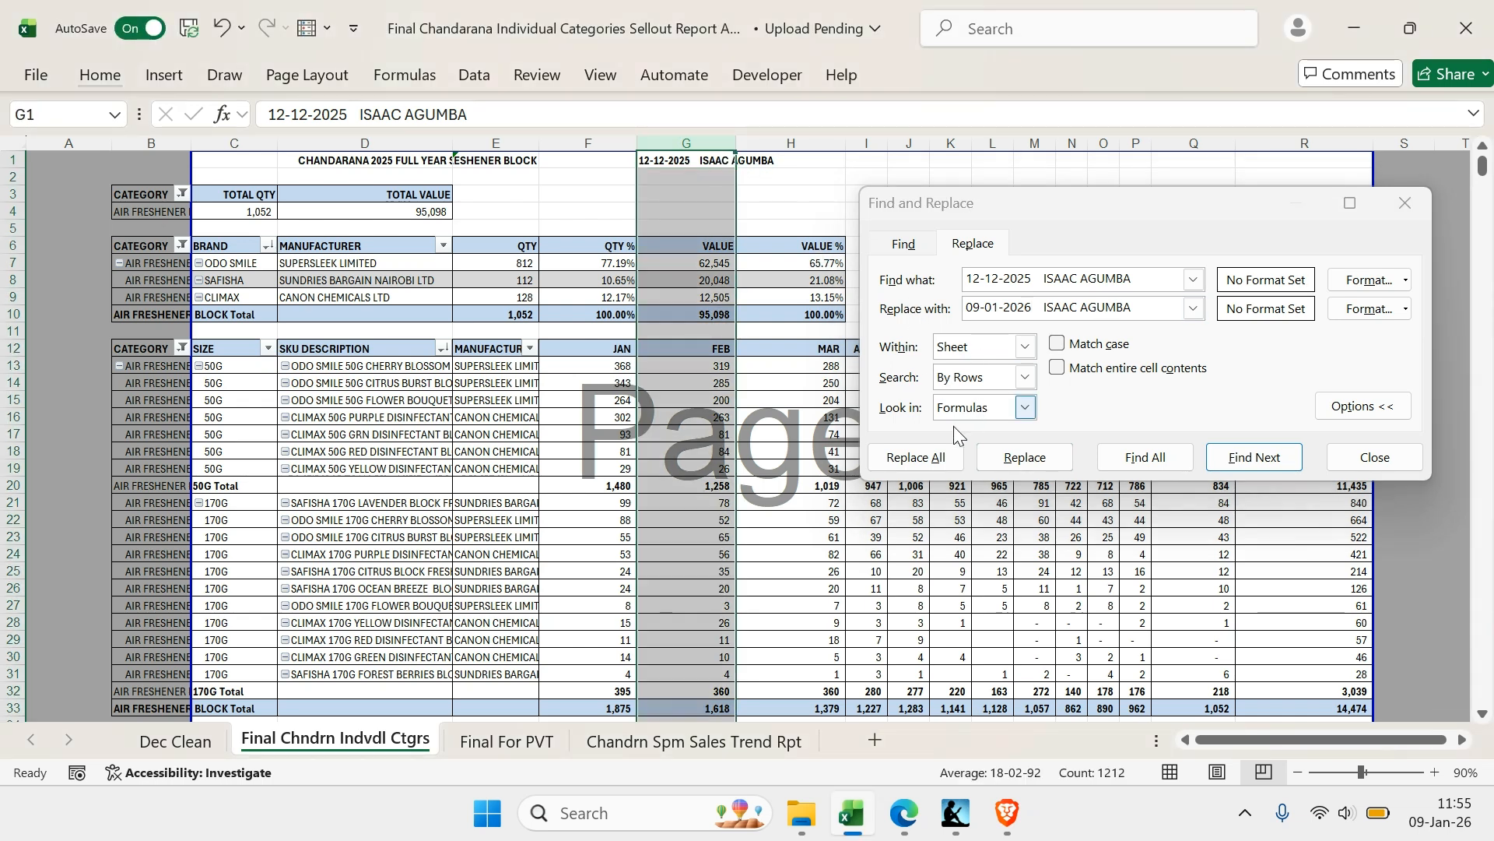
left_click(939, 460)
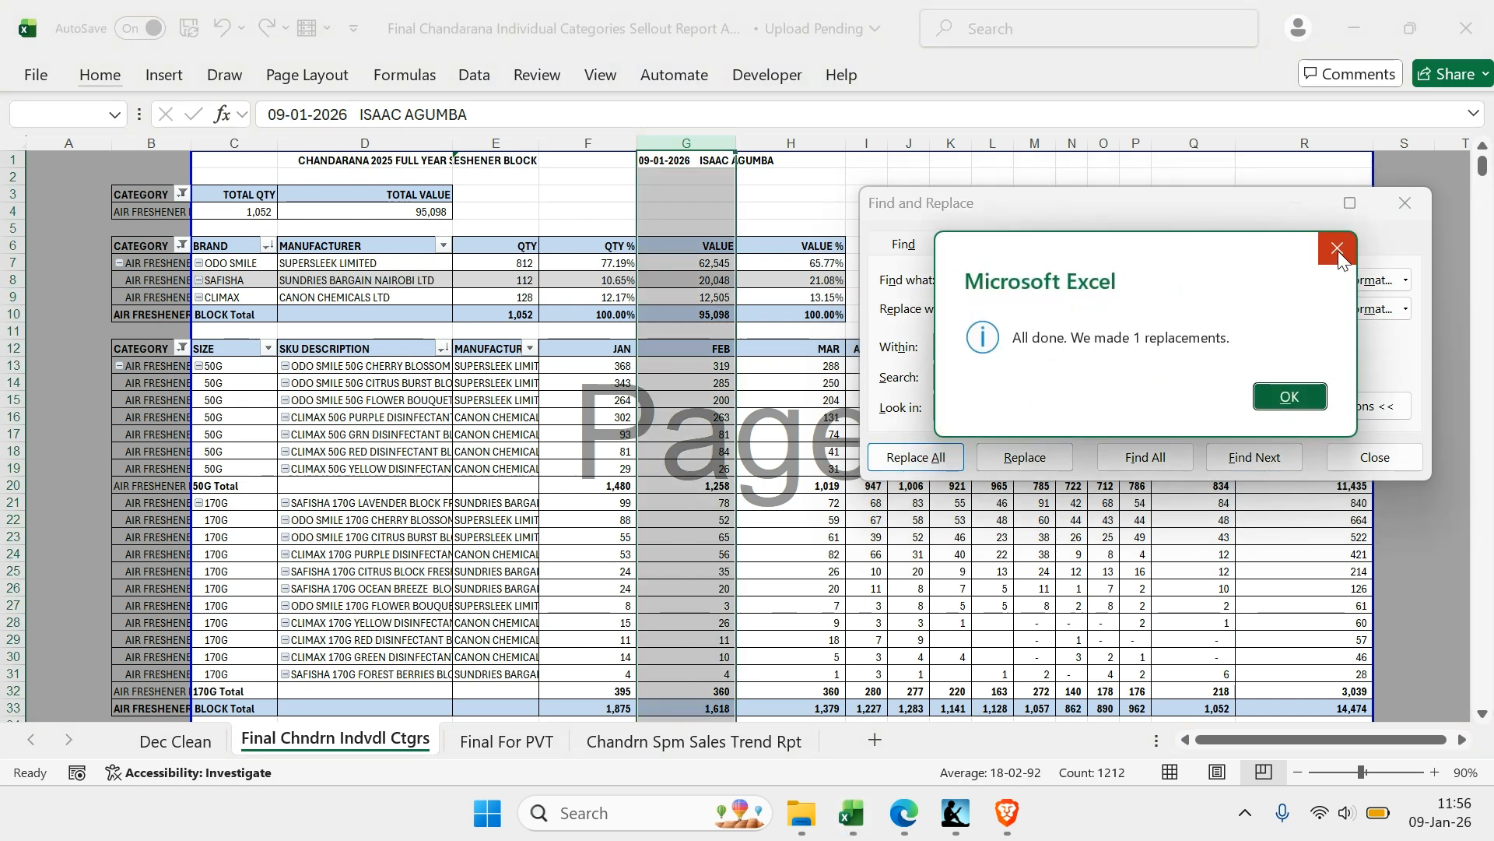
left_click(1337, 257)
left_click(1405, 203)
AutoFit the width of all report columns up to column R
left_click(1295, 136)
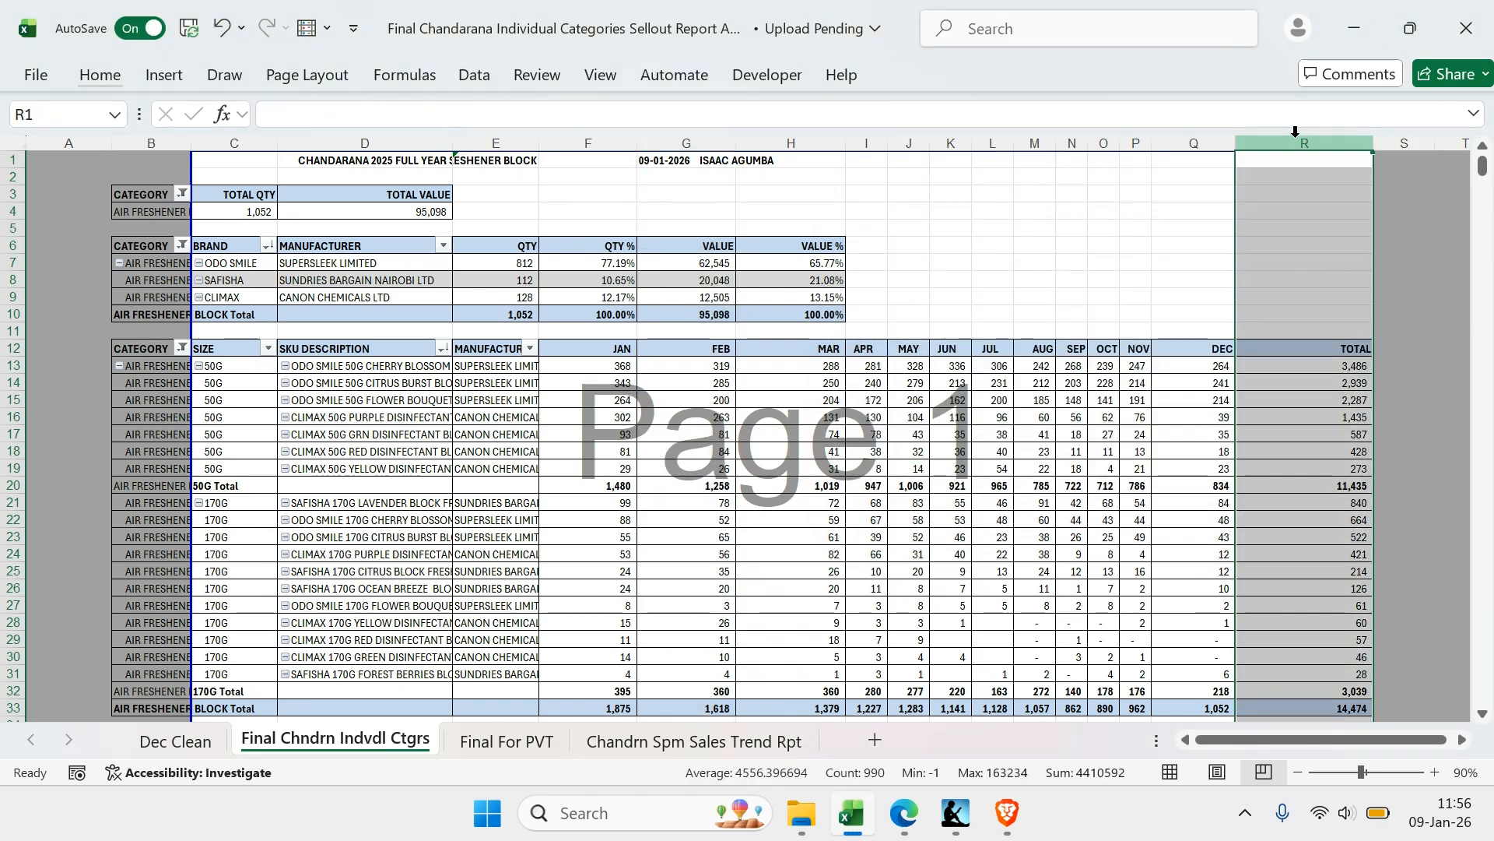
key("ctrl+shift+Left")
key("ctrl+shift+Left")
key("ctrl+shift+Left")
key("ctrl+shift+Left")
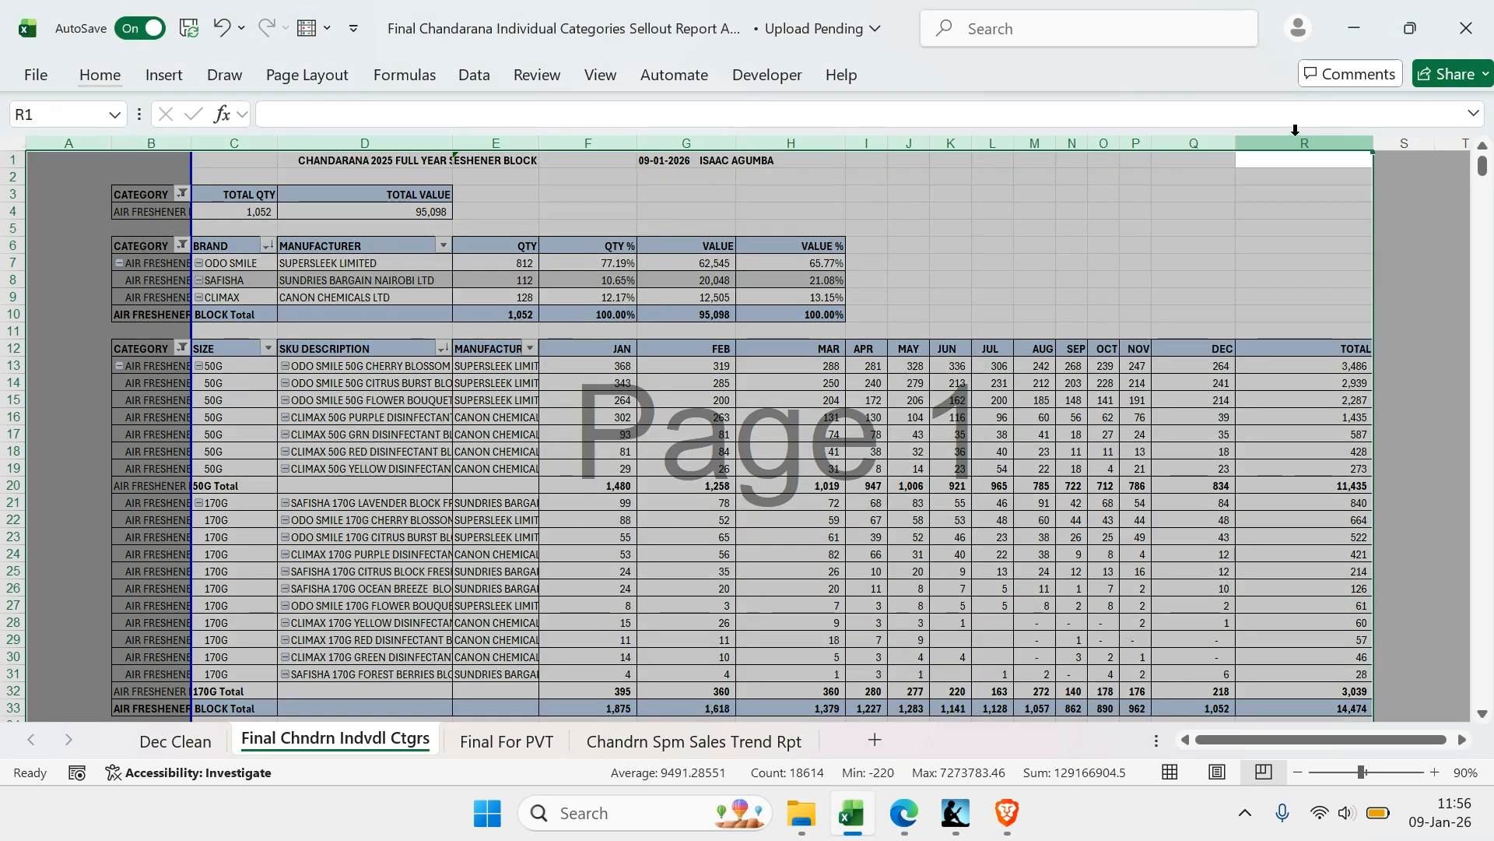
key("alt")
key("h")
key("o")
key("i")
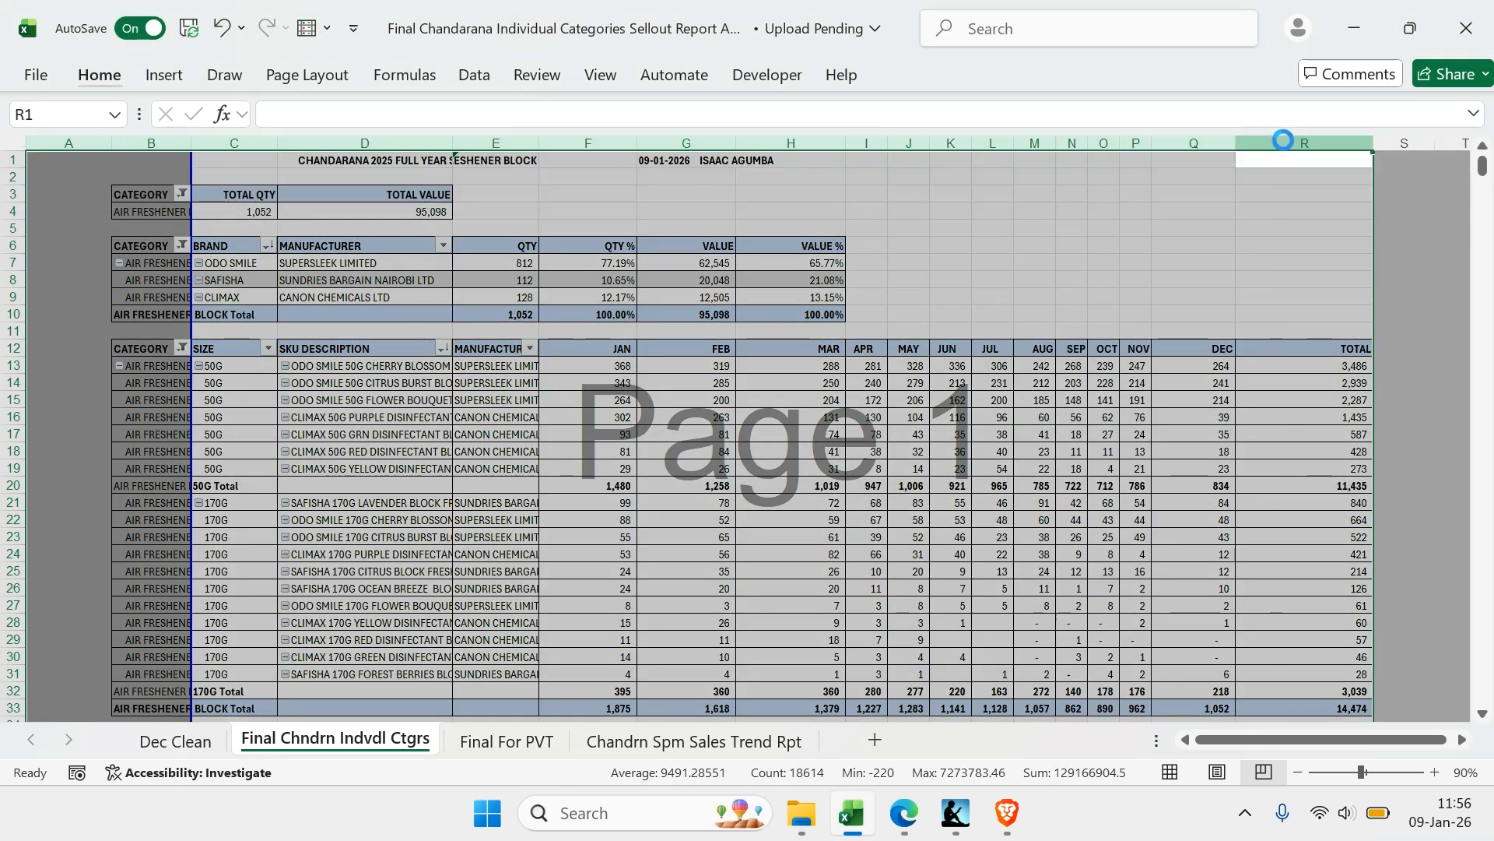
scroll(1123, 327, "right", 4)
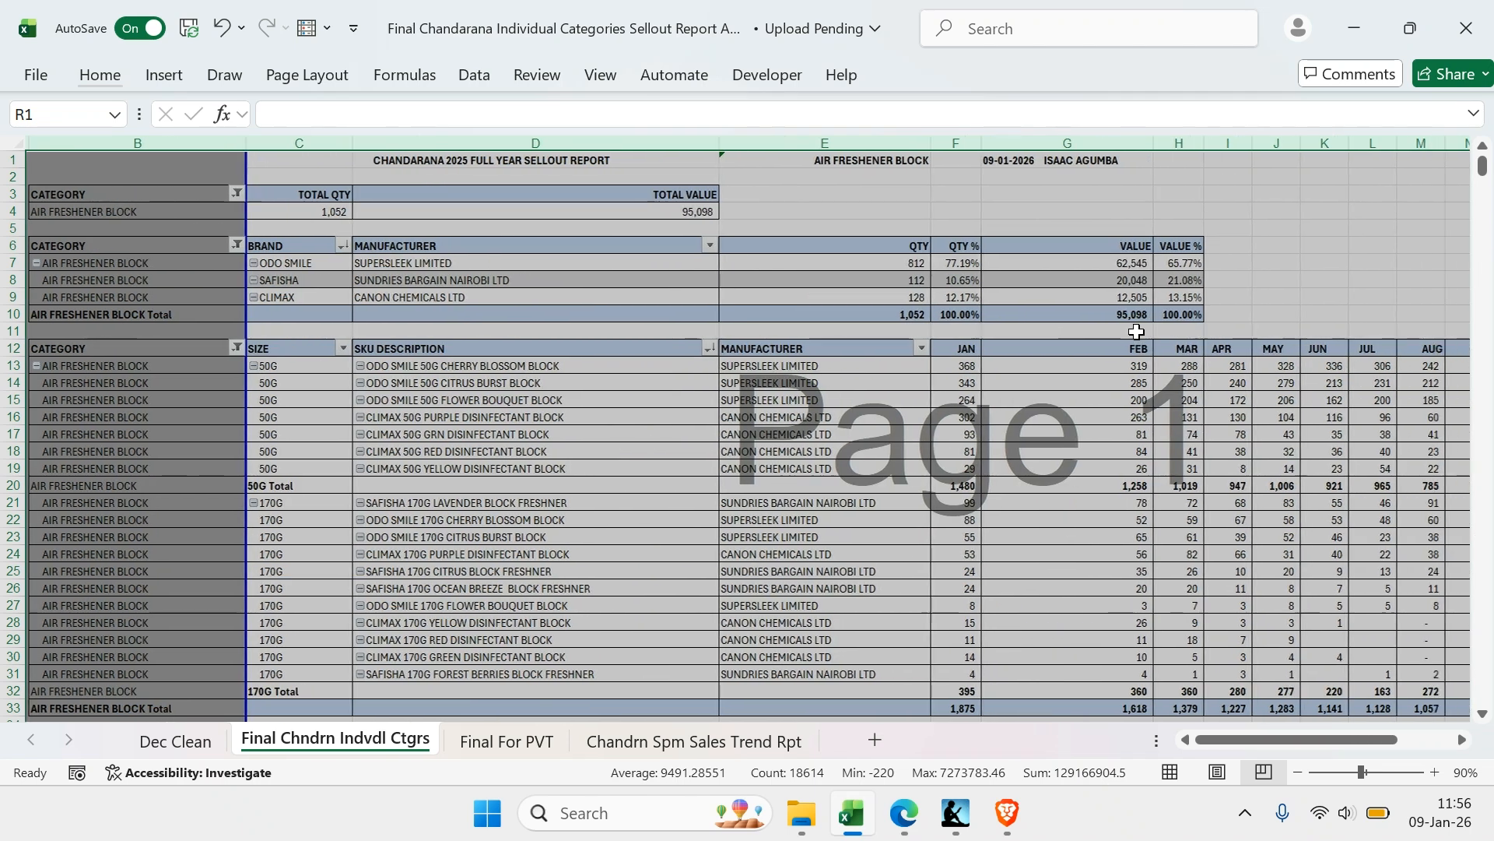
left_click(1146, 230)
Narrow columns G, D and C so that they fit the report data more closely
scroll(1135, 240, "right", 1)
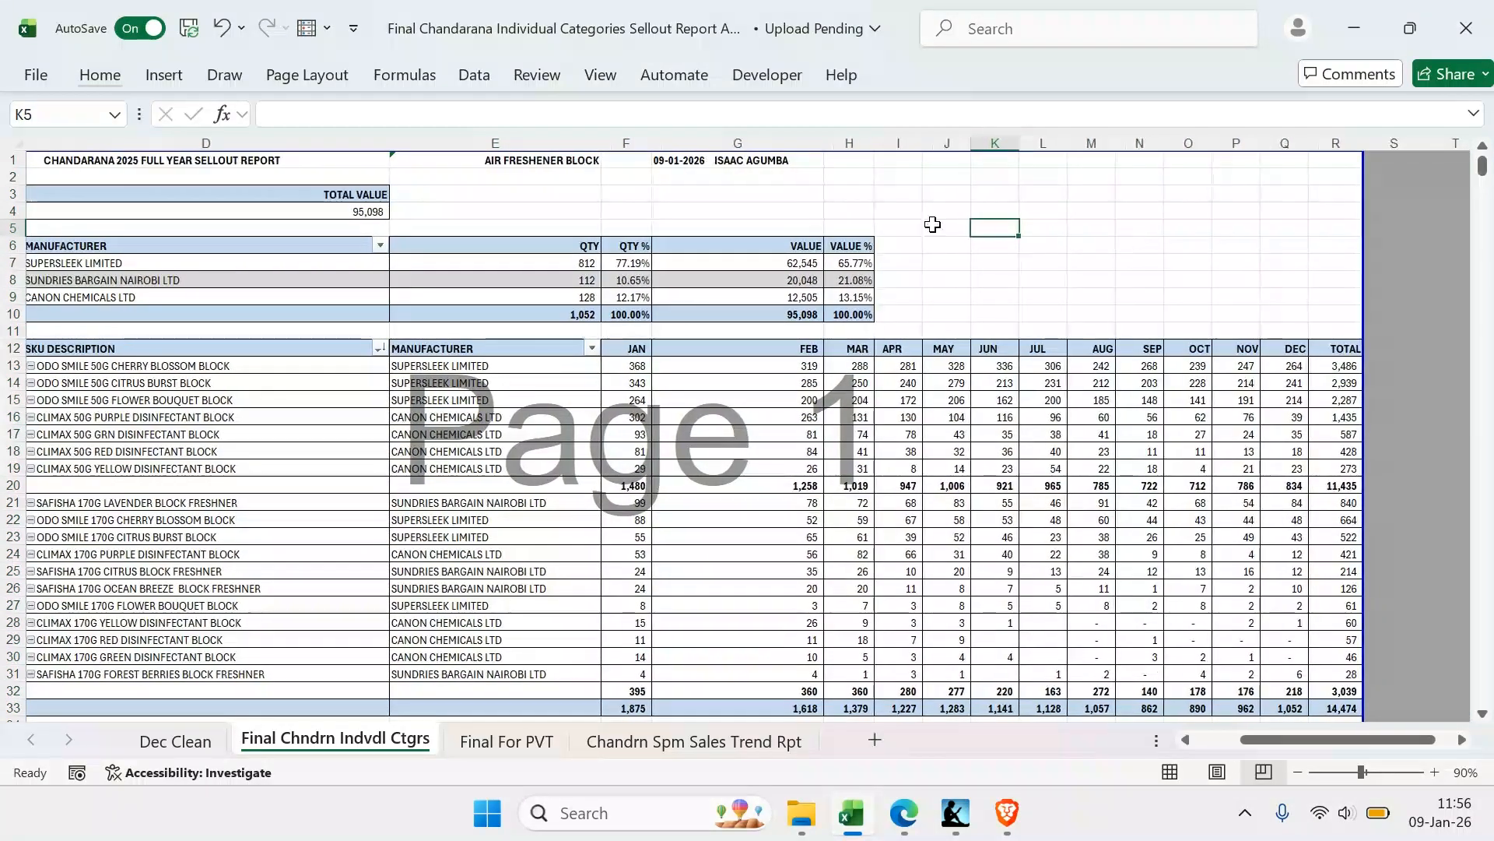
left_click_drag(826, 143, 713, 162)
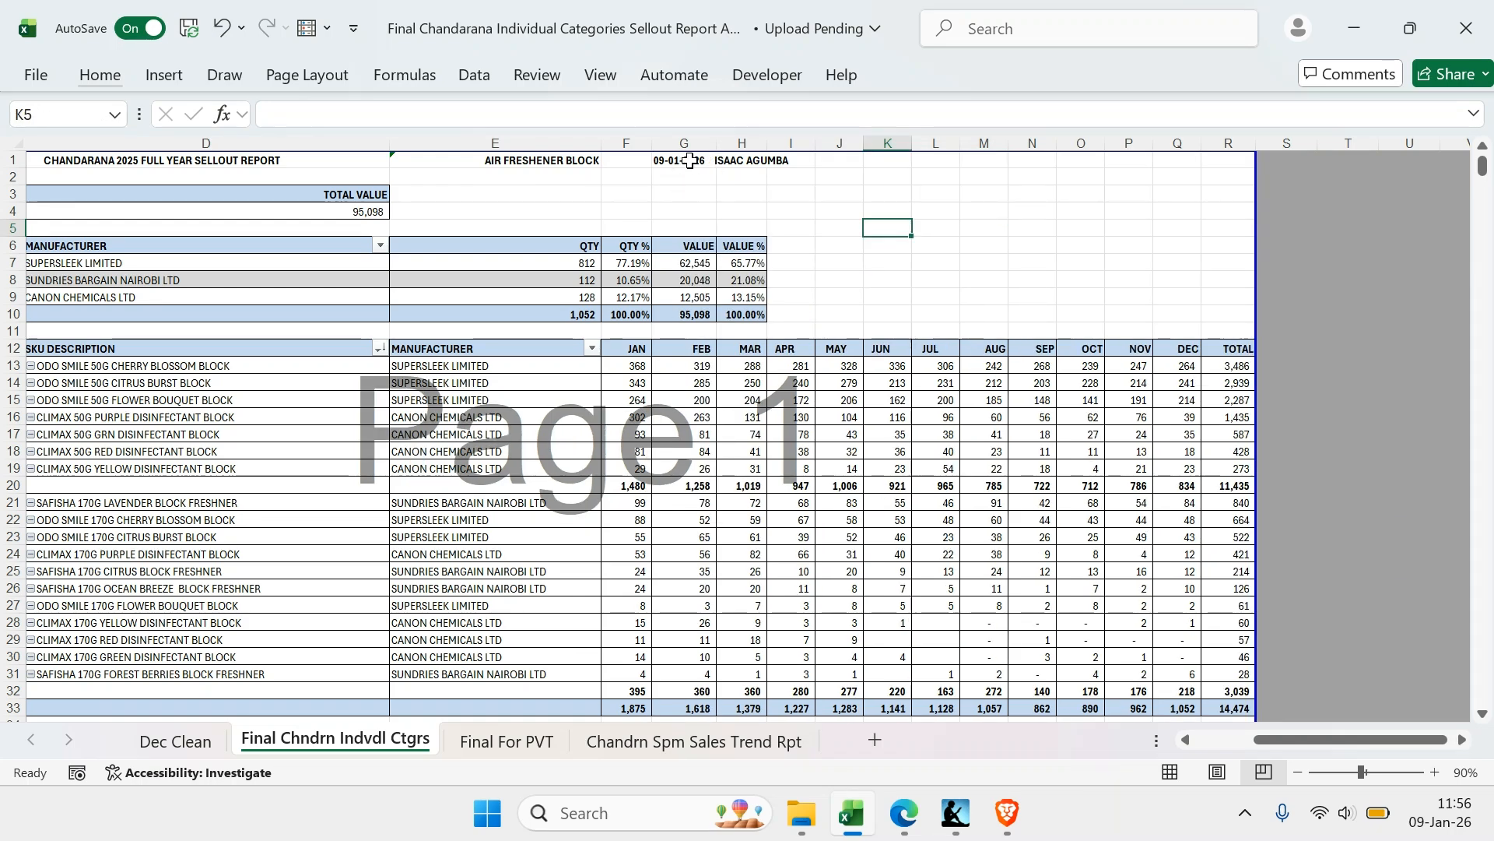
scroll(694, 159, "left", 1)
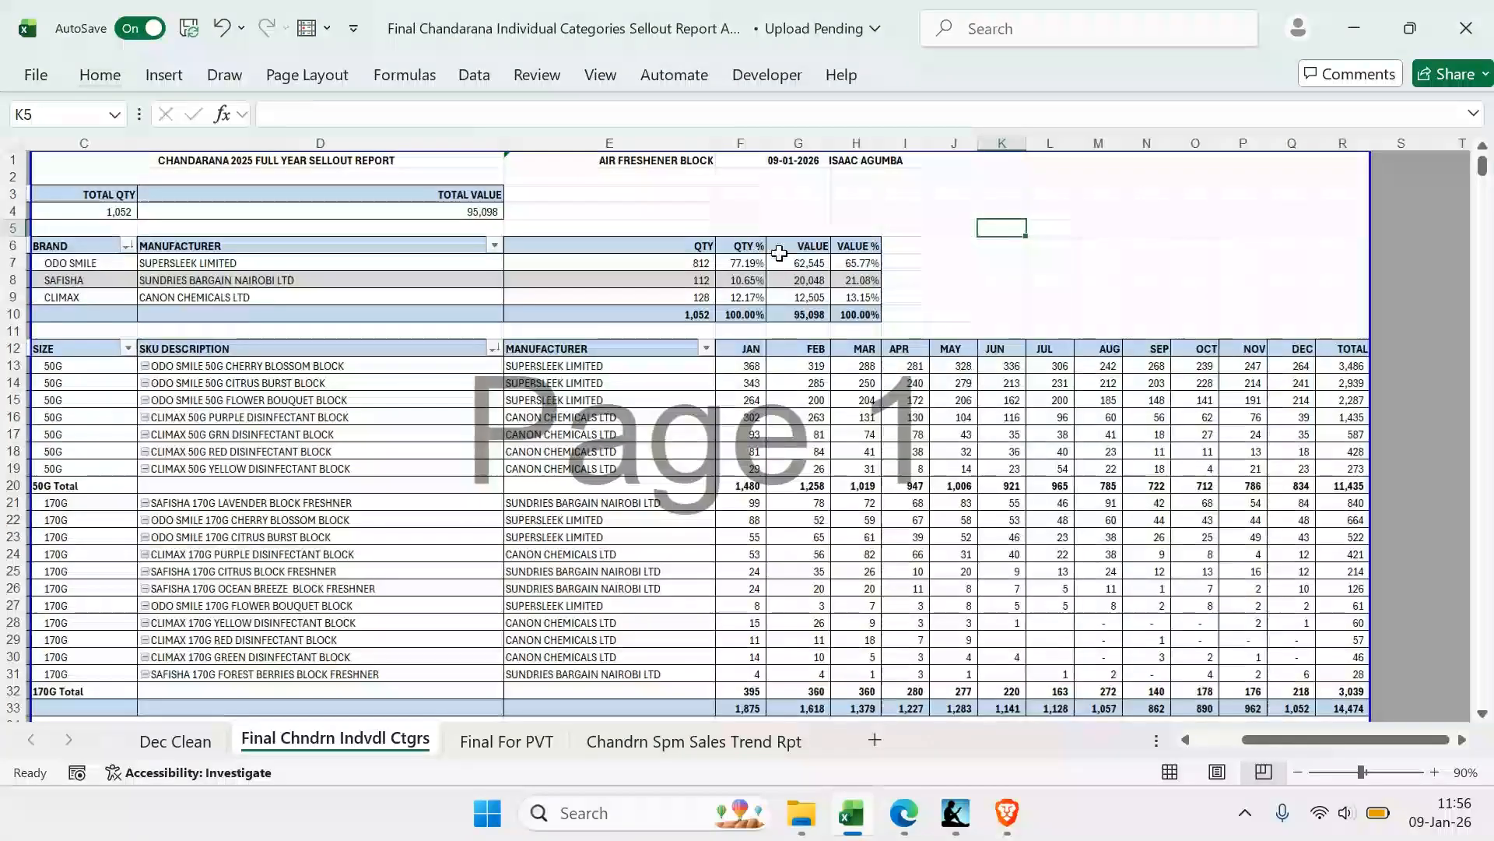
left_click(1010, 249)
scroll(514, 259, "down", 4)
scroll(510, 259, "up", 3)
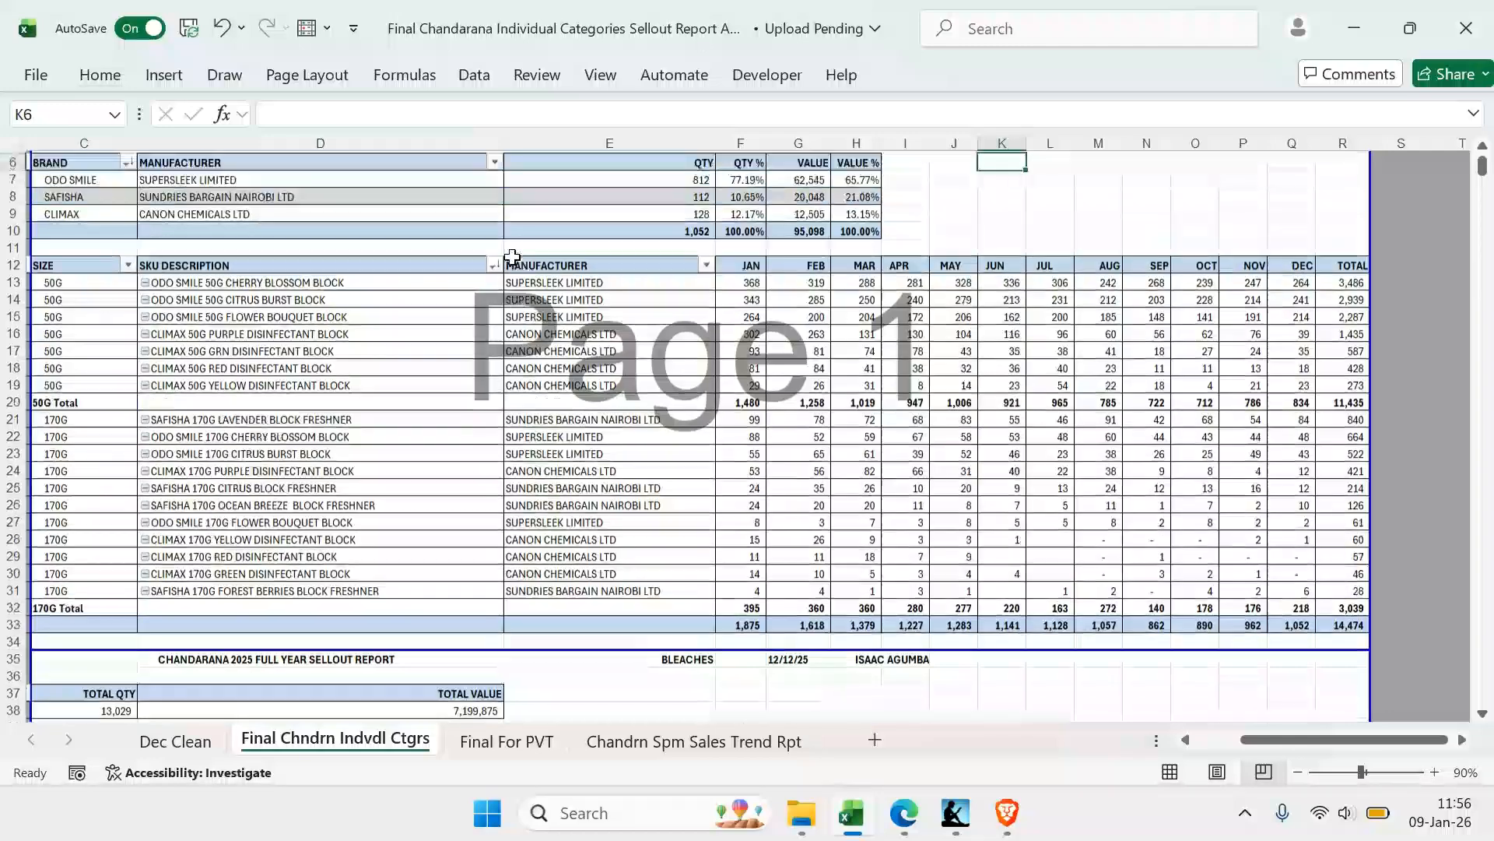
scroll(502, 269, "up", 3)
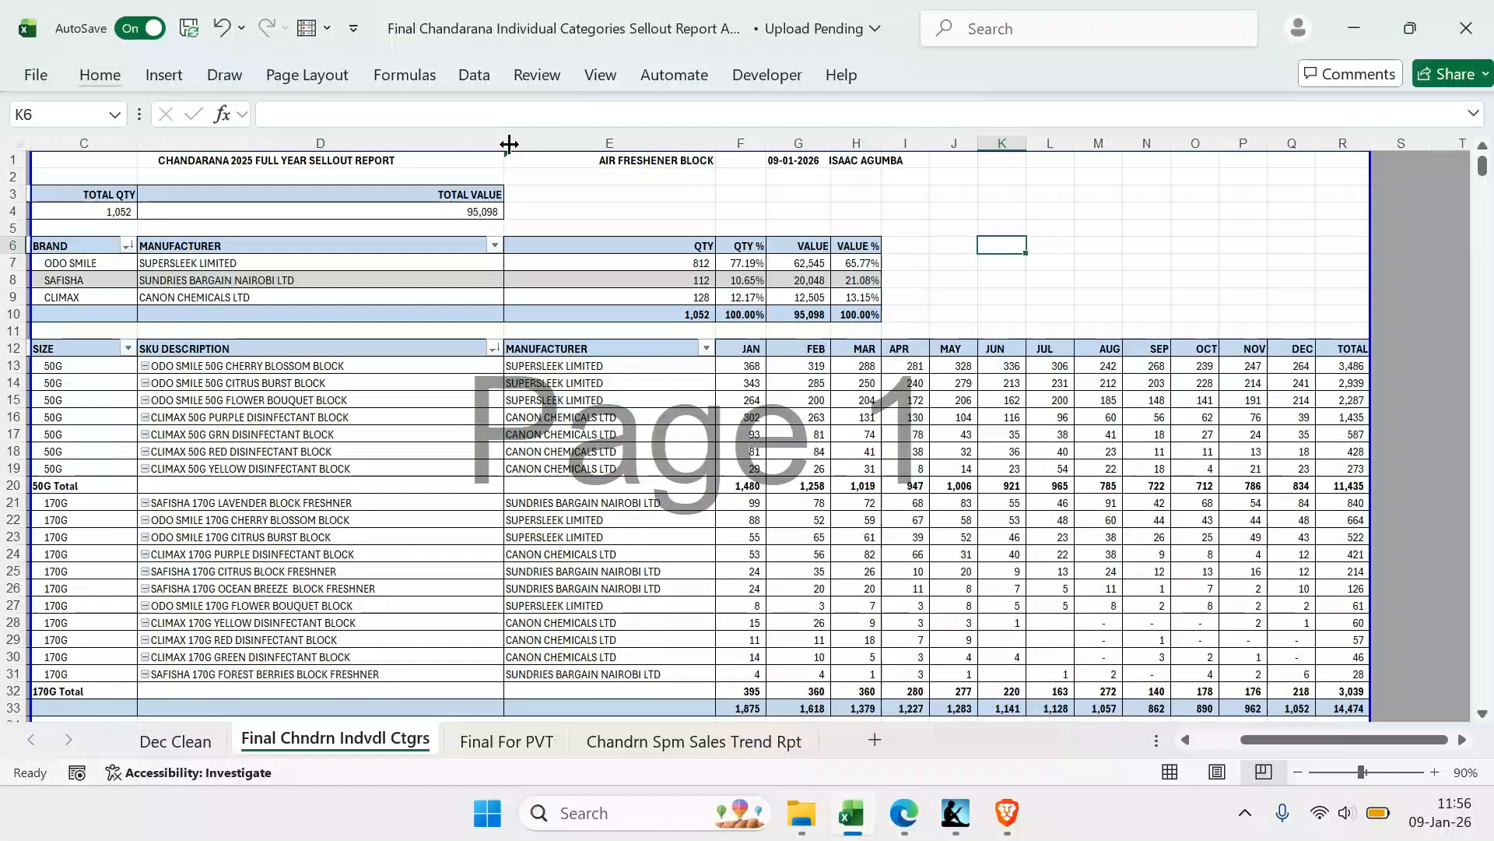
left_click_drag(509, 143, 421, 140)
left_click_drag(137, 144, 100, 143)
left_click(967, 274)
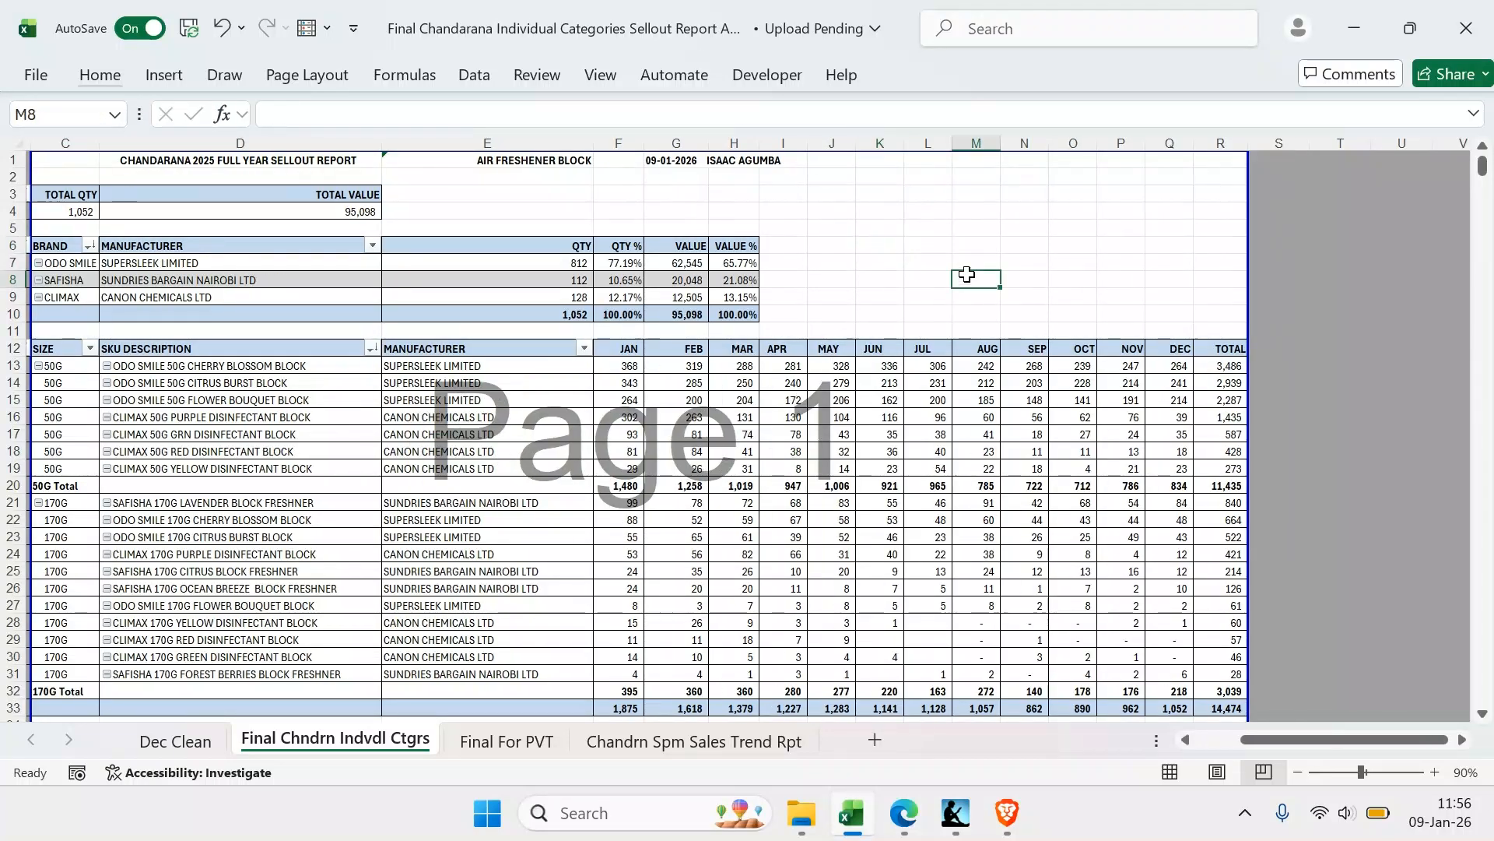
Look through the bleaches report pages to check where the page breaks fall
scroll(624, 453, "down", 15)
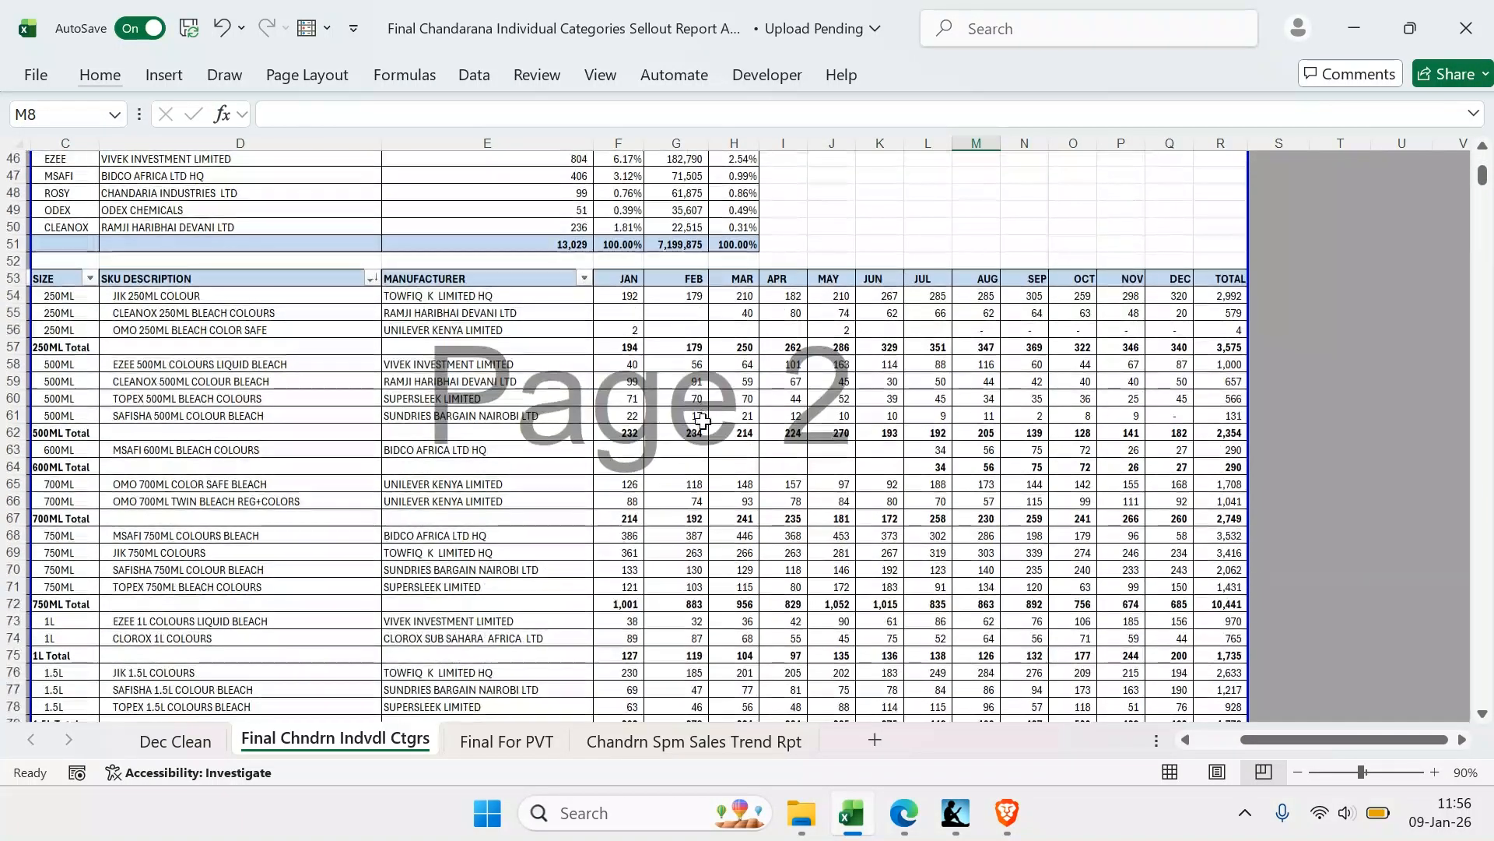
scroll(703, 422, "up", 3)
scroll(703, 423, "down", 18)
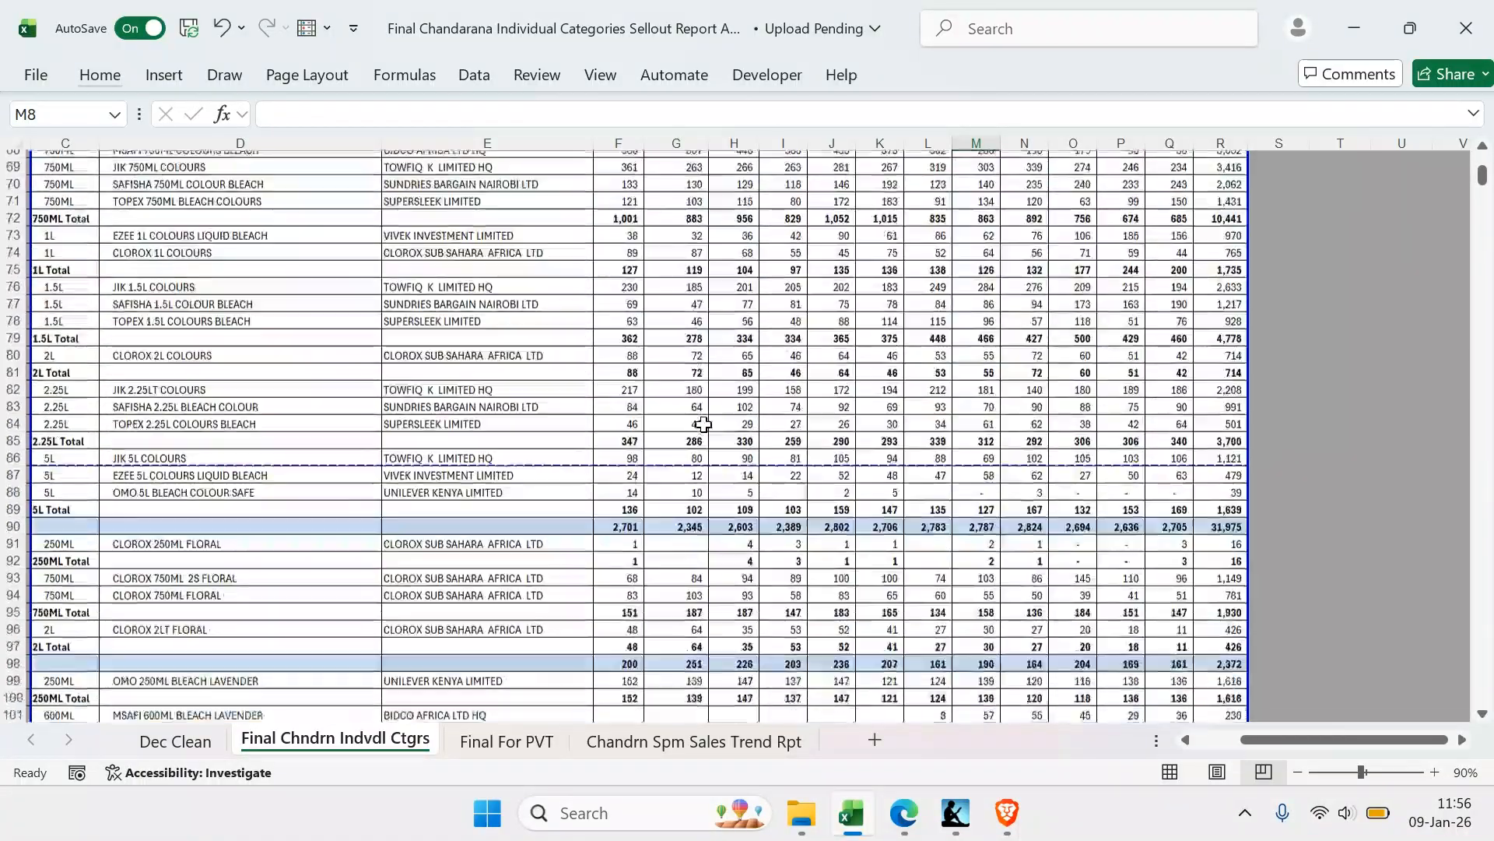
scroll(702, 423, "down", 20)
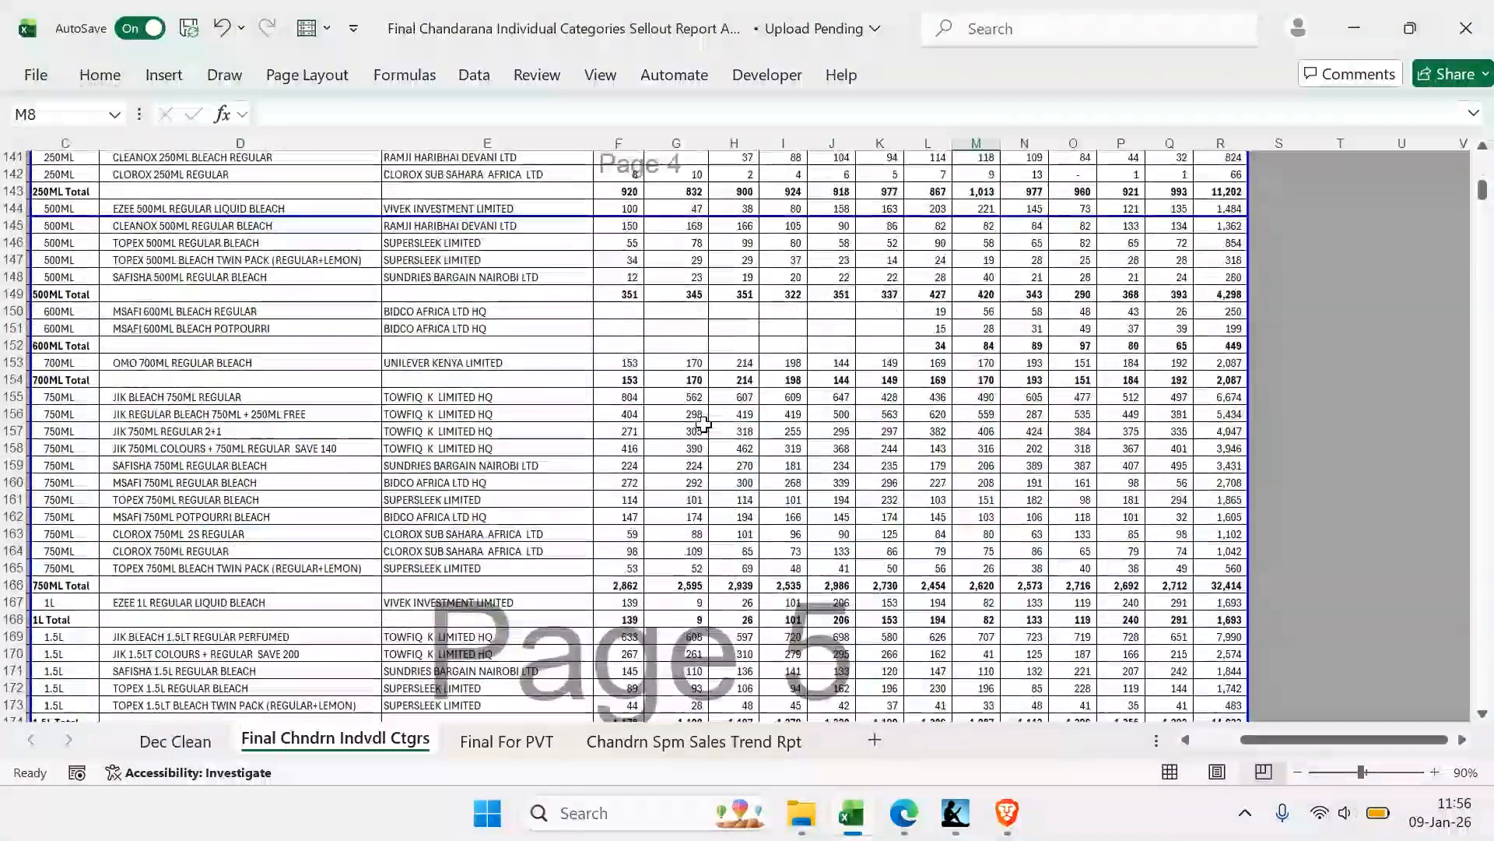
scroll(703, 423, "down", 8)
scroll(703, 423, "up", 15)
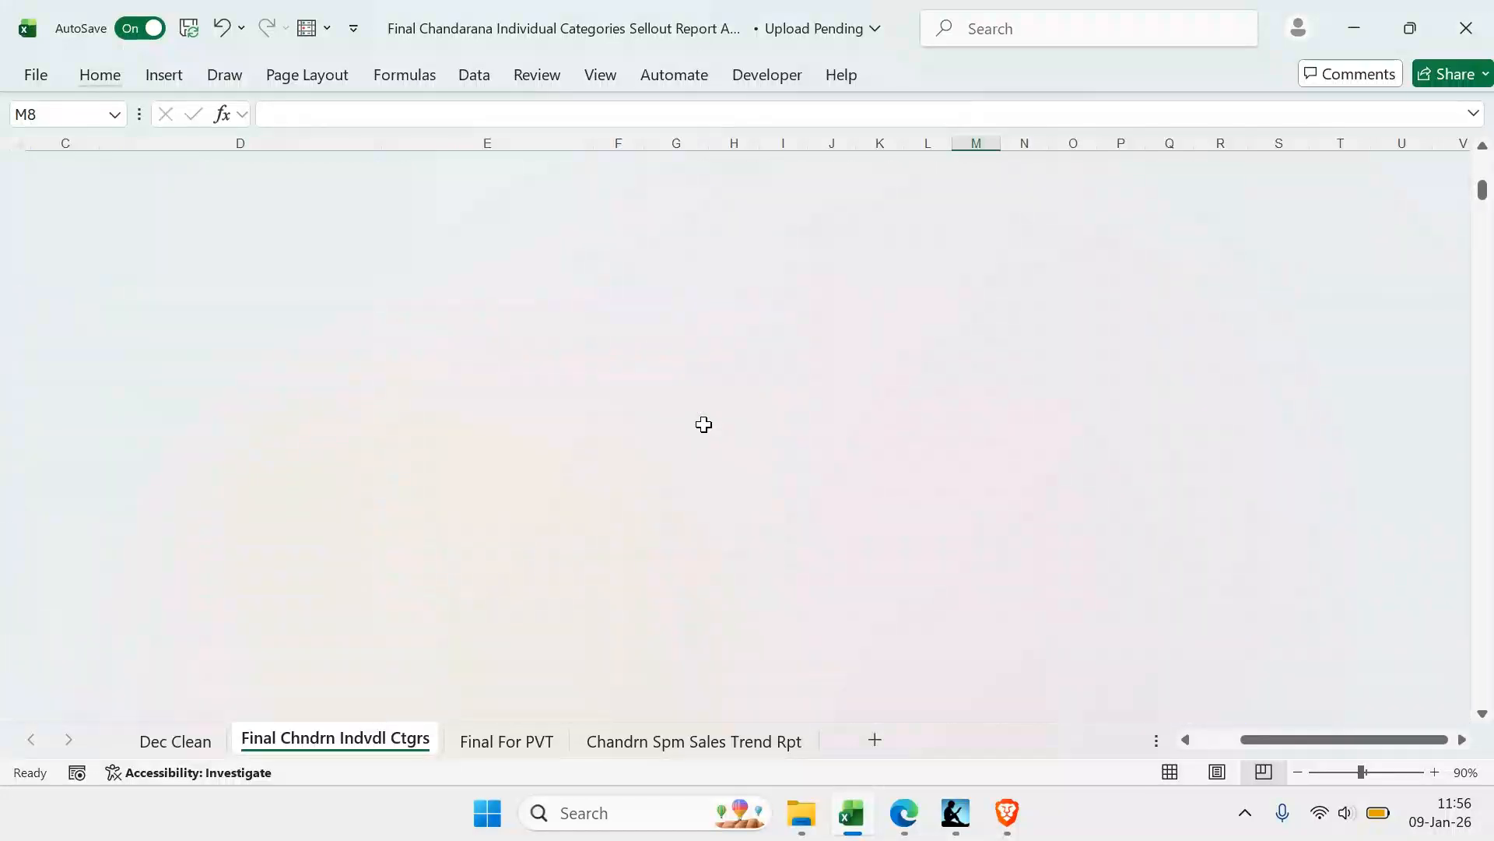
scroll(703, 425, "down", 12)
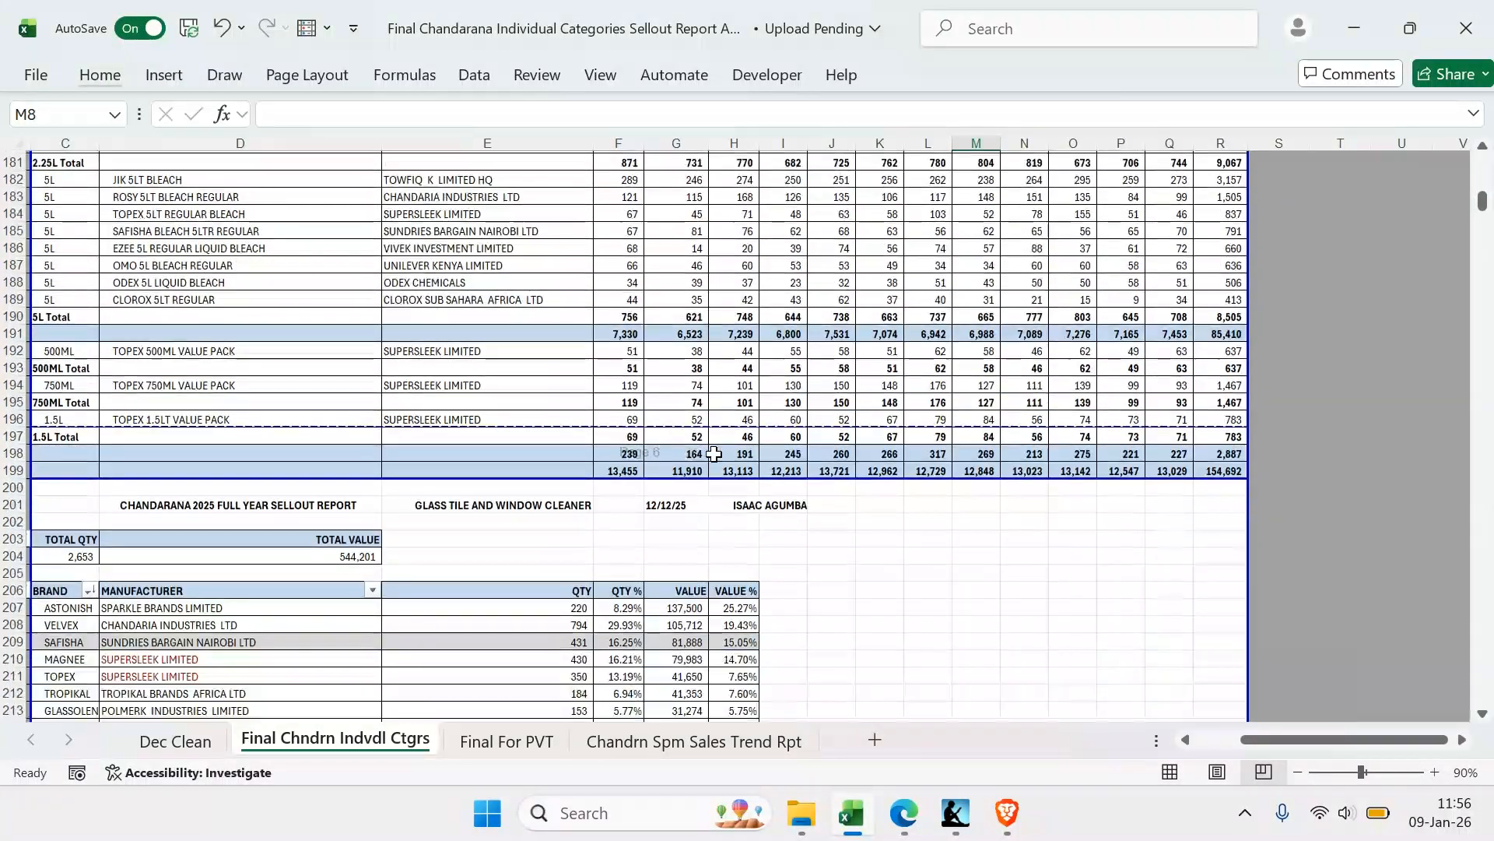
scroll(652, 420, "up", 20)
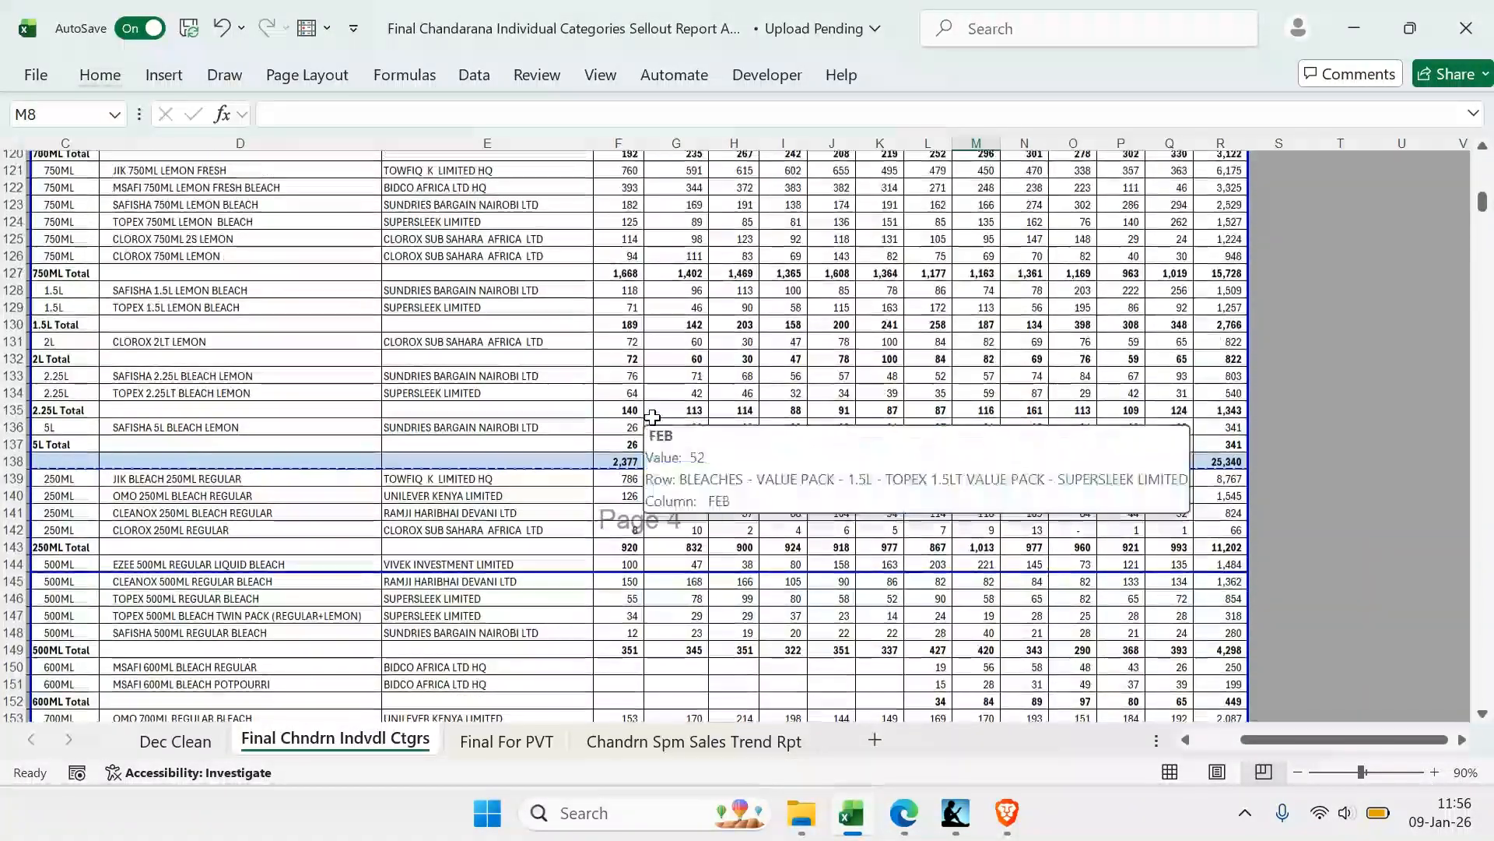
left_click(557, 580)
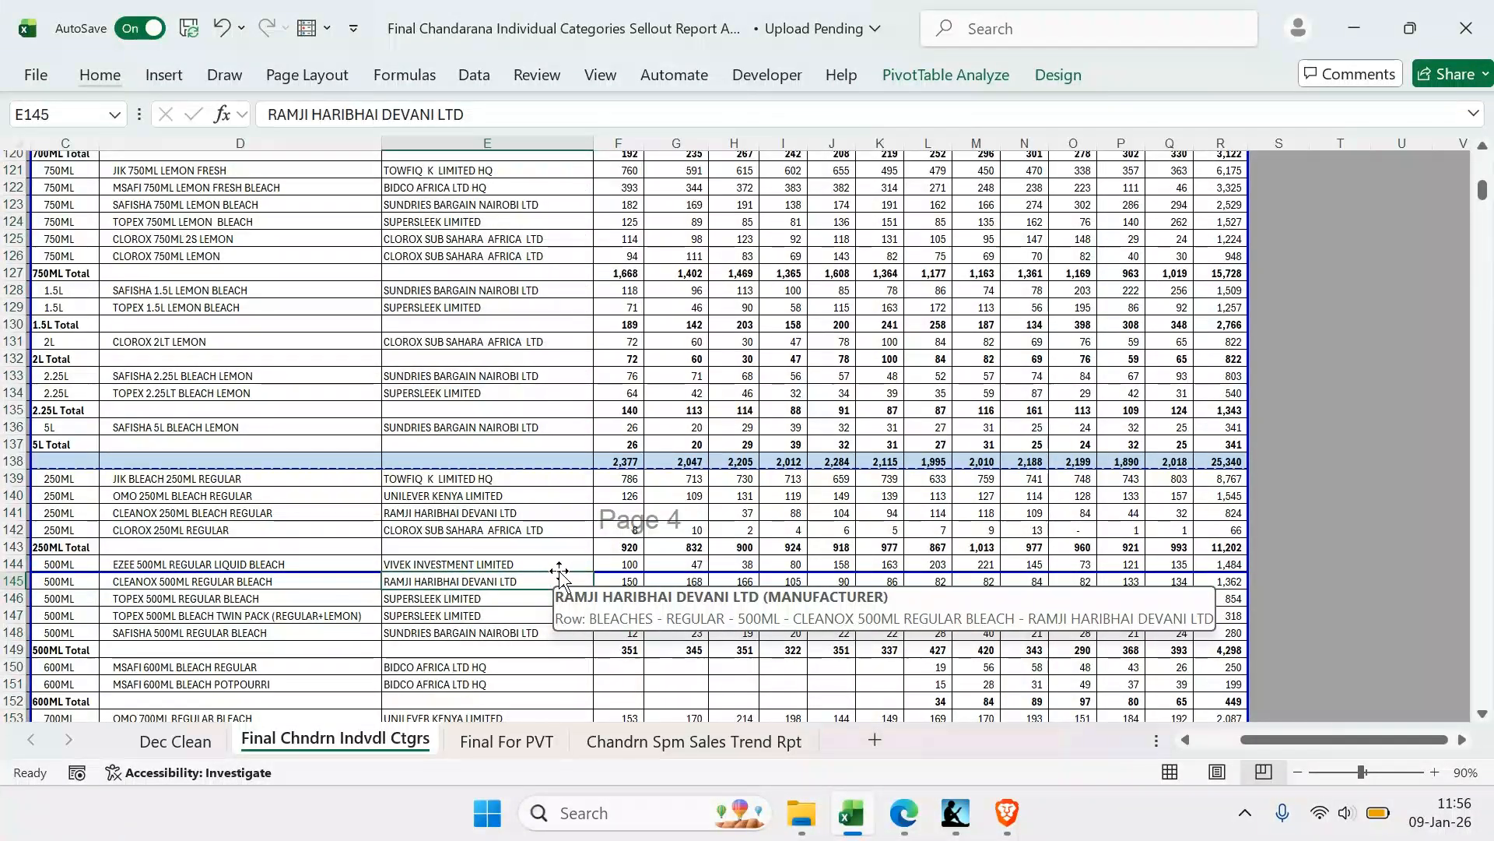
left_click(307, 76)
left_click(414, 169)
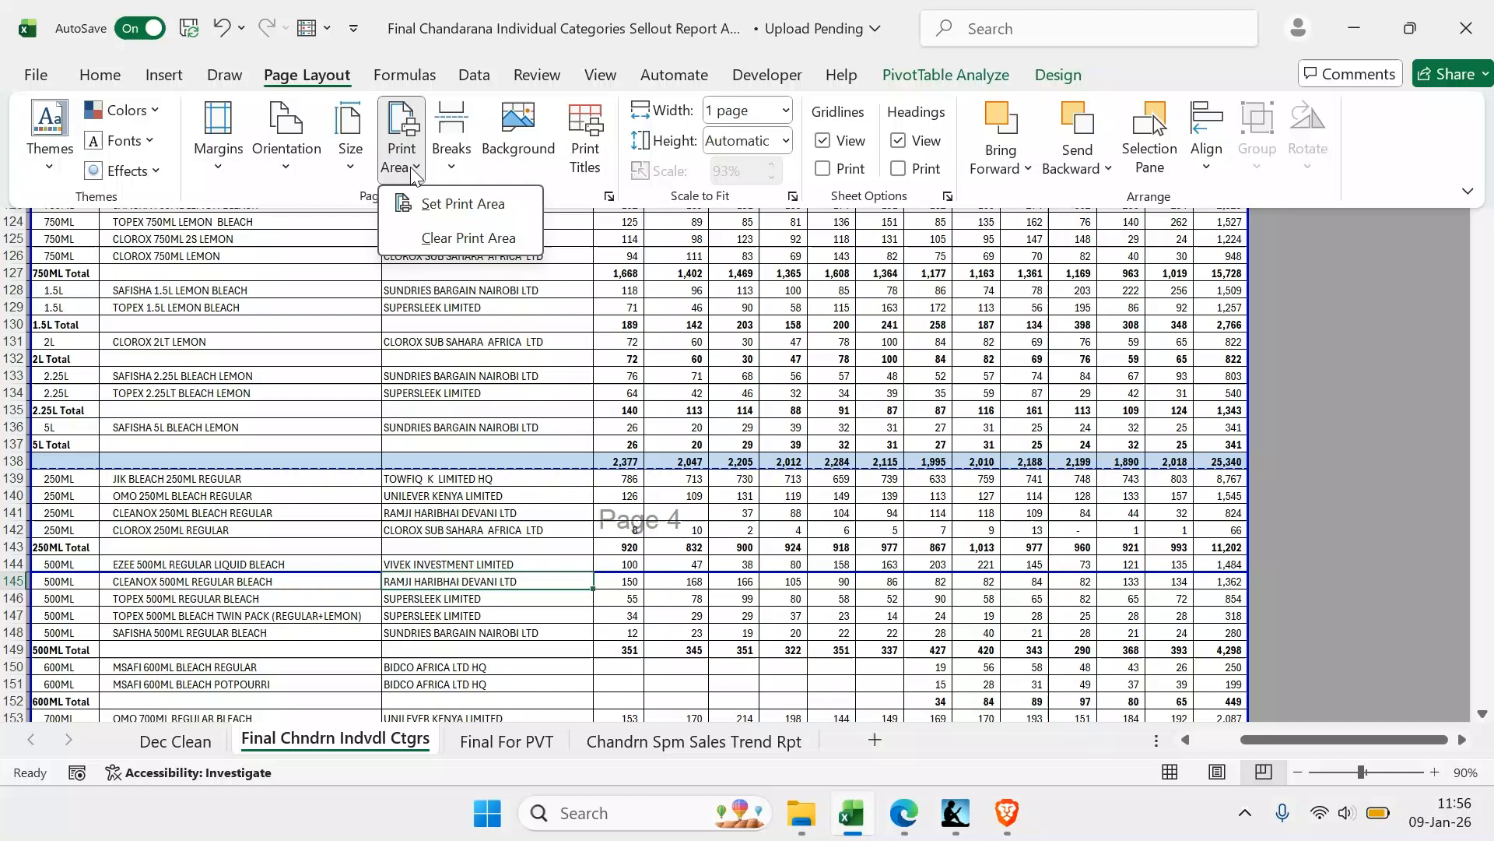
left_click(455, 240)
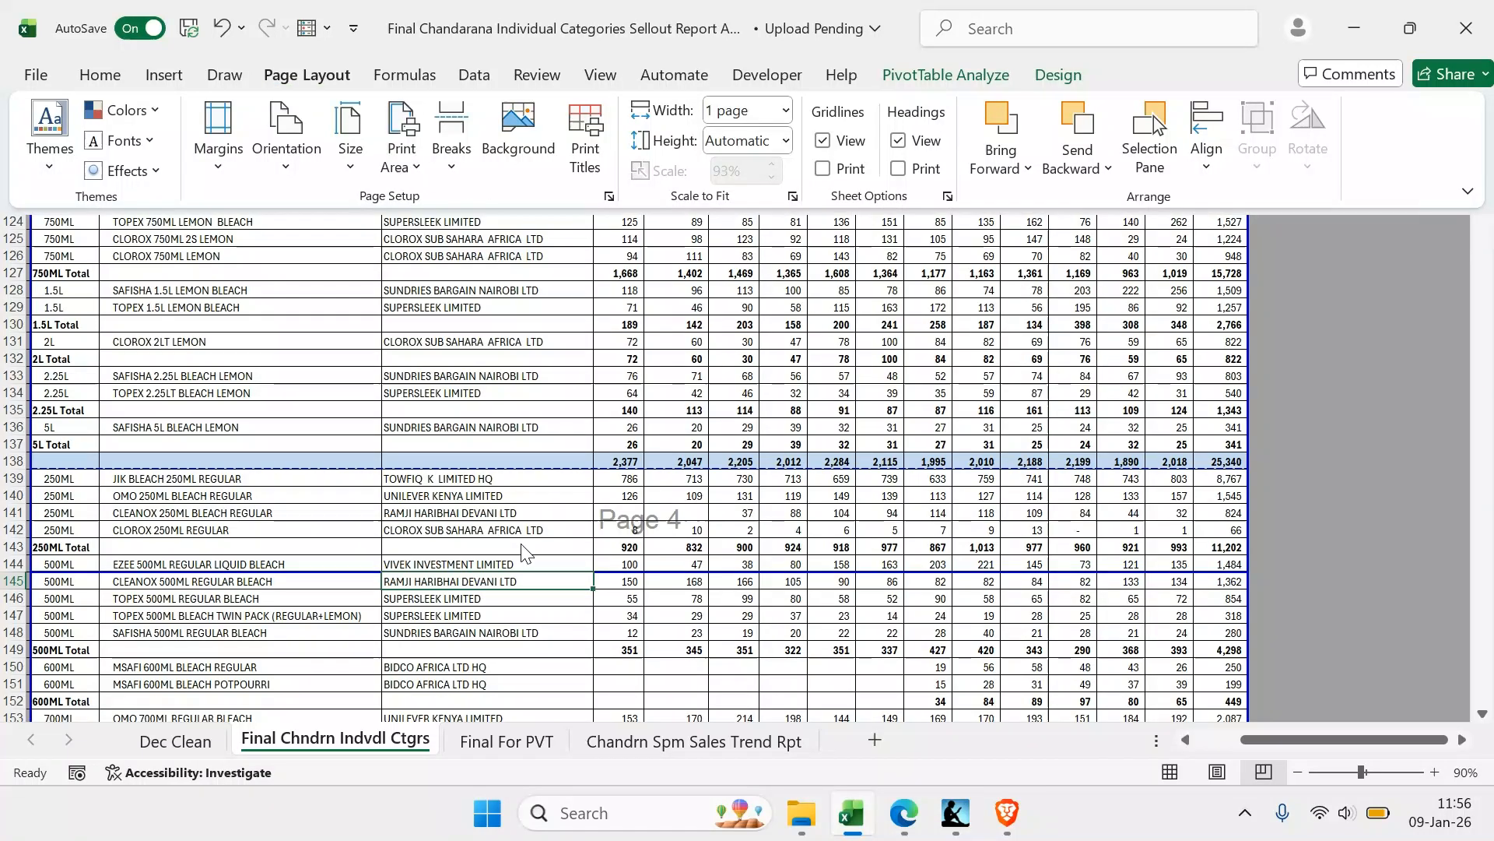
left_click(511, 565)
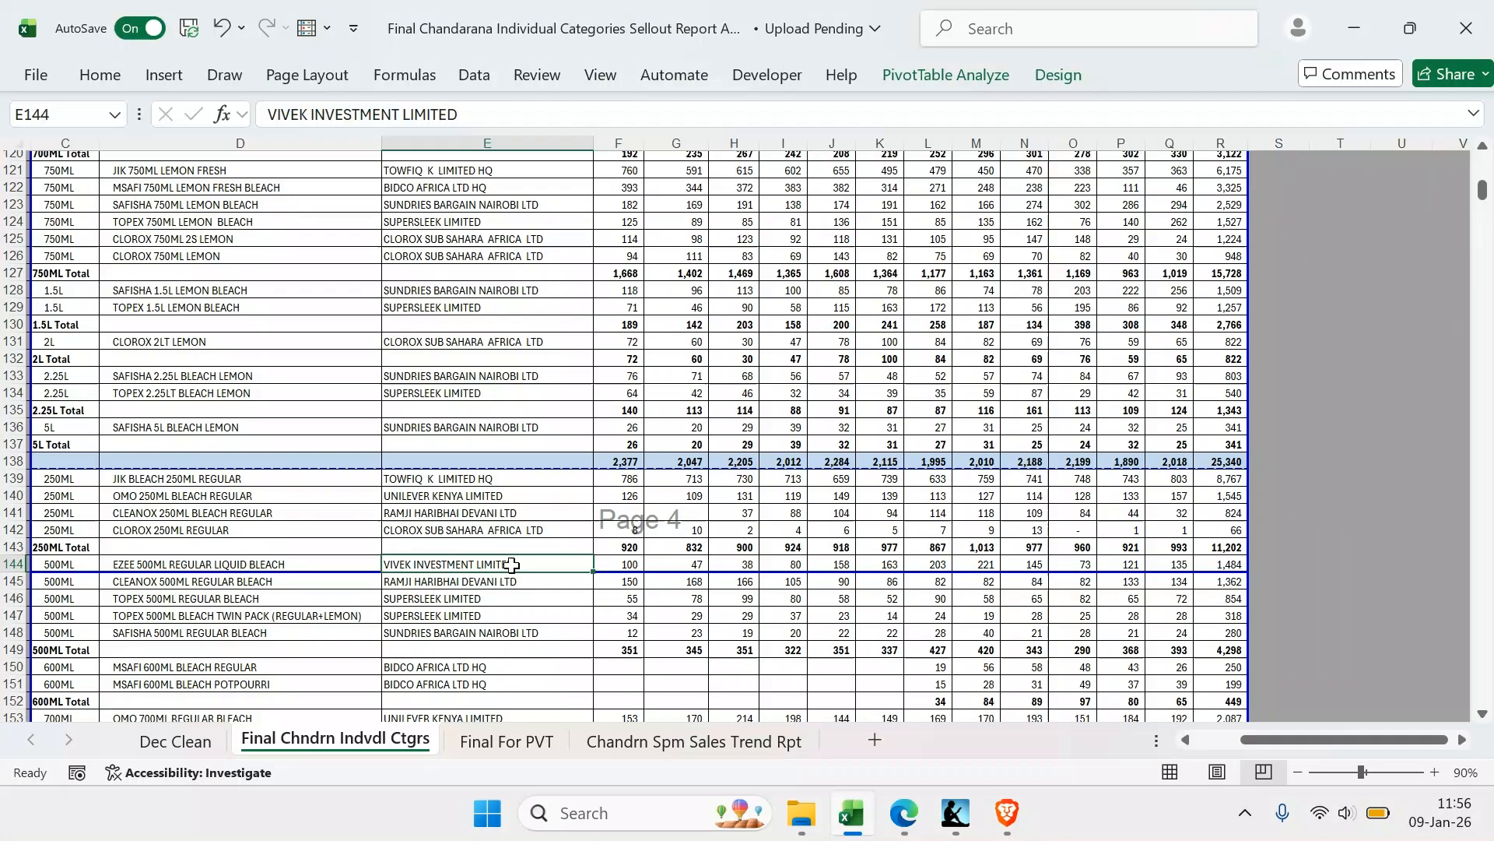
left_click_drag(512, 564, 512, 580)
left_click(329, 80)
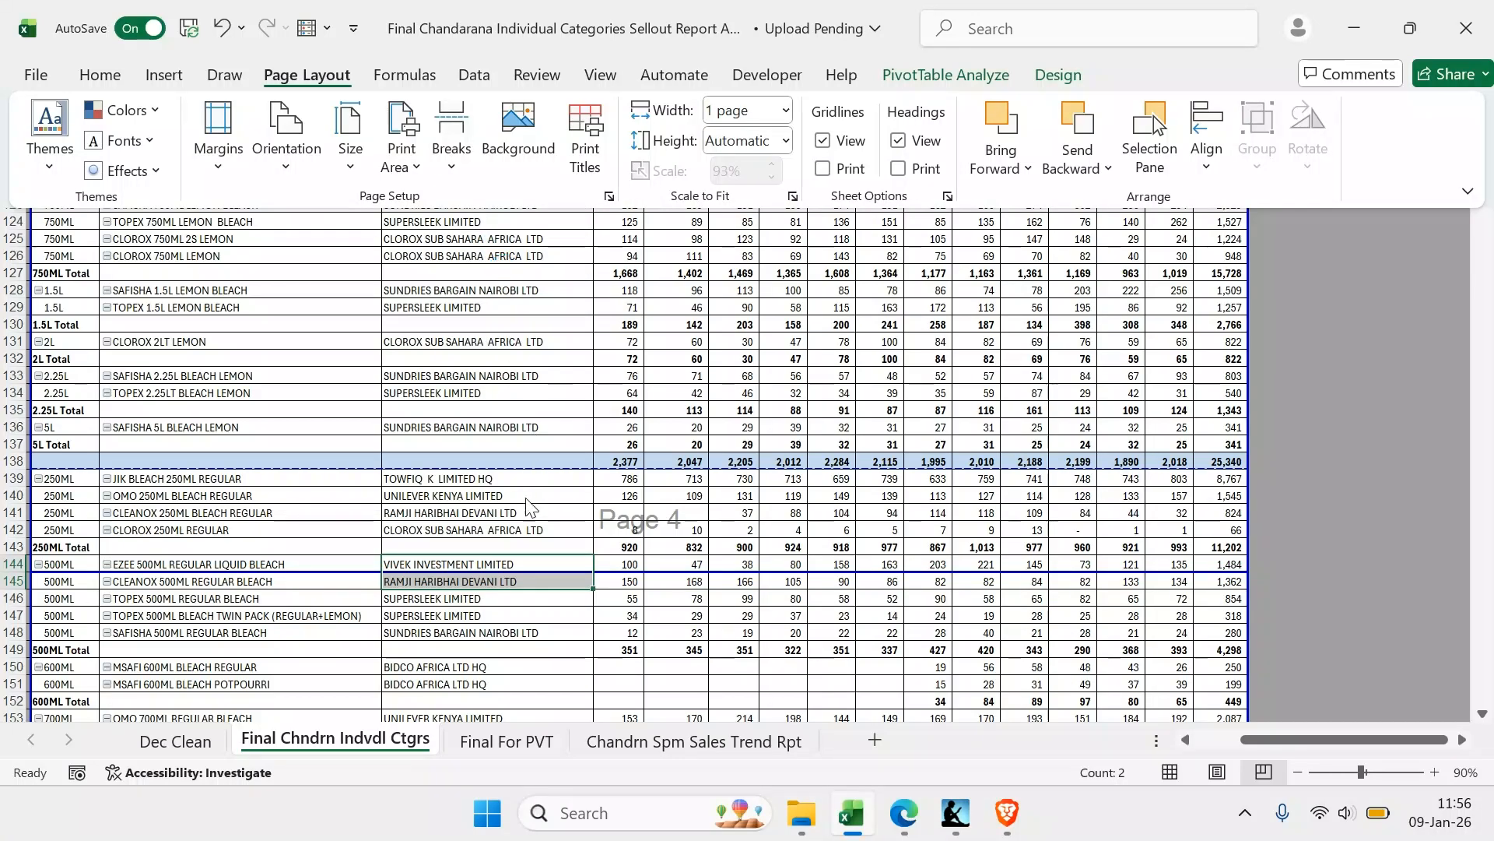
left_click(621, 581)
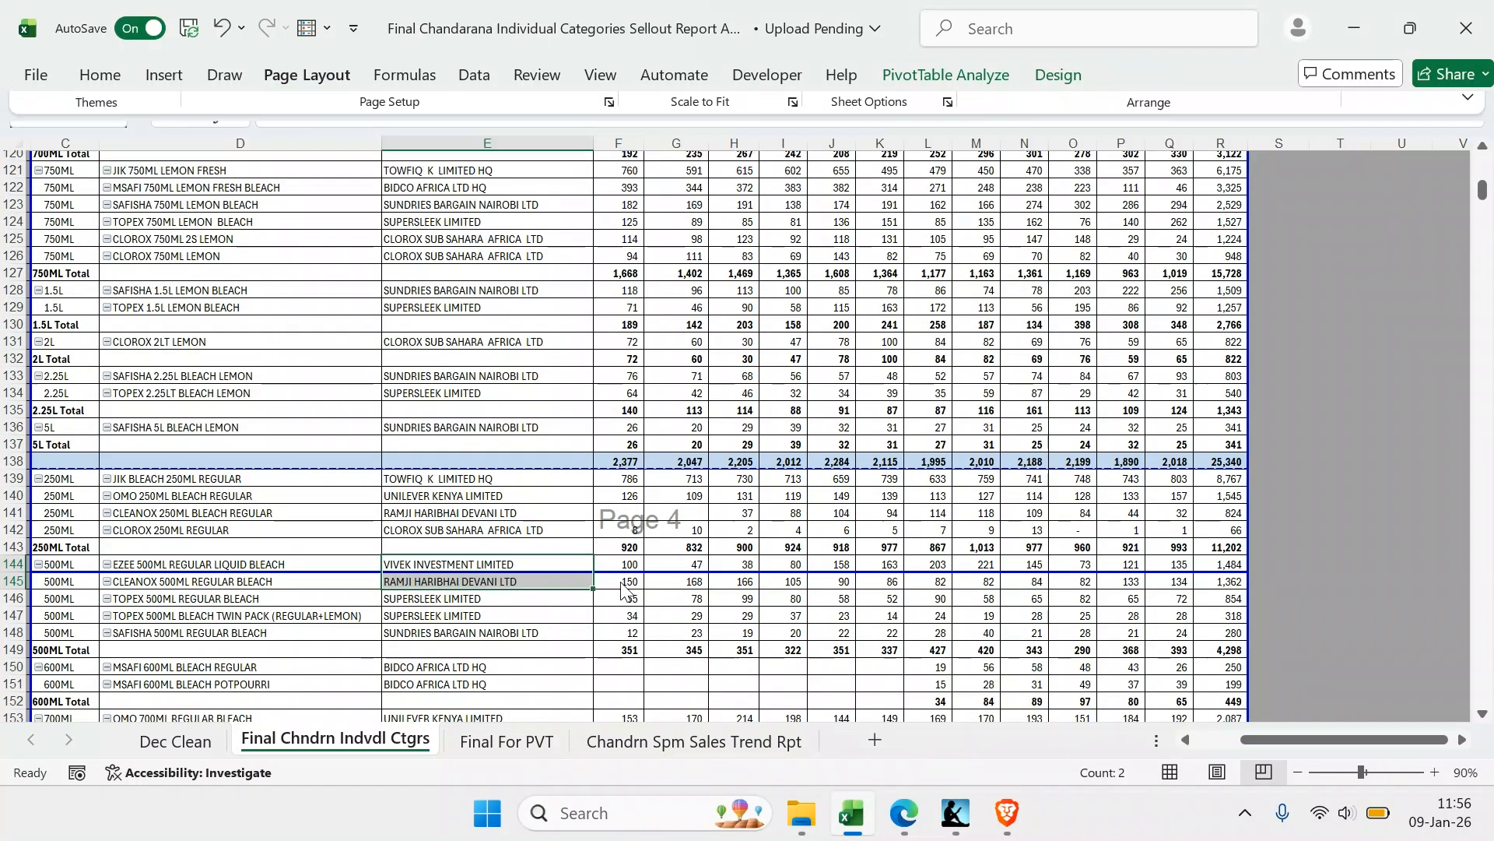
Remove the manual page break above row 145 in the bleaches table
left_click(616, 582)
left_click(537, 580)
left_click(328, 79)
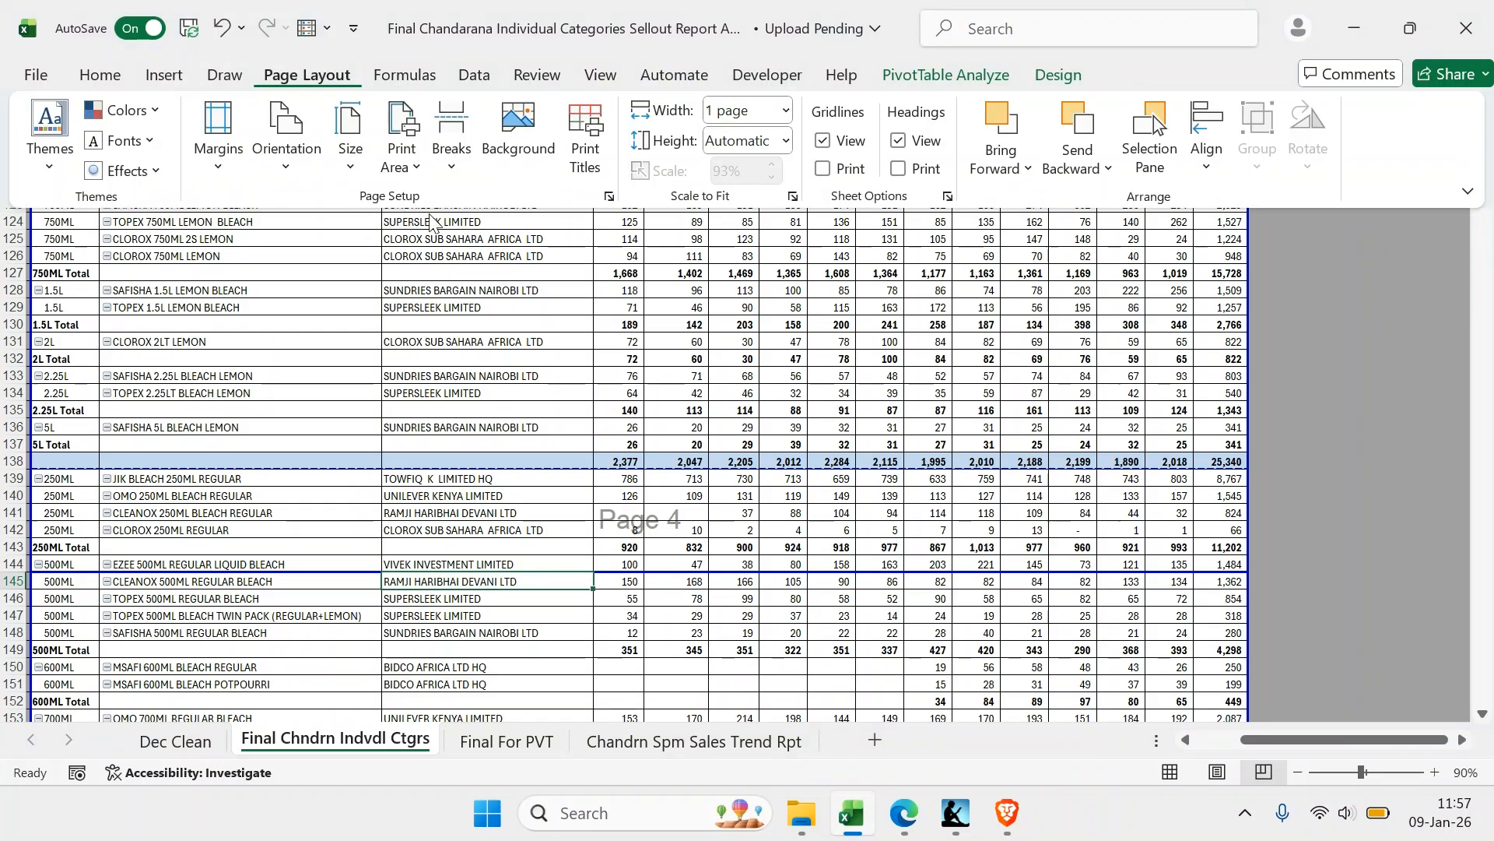
left_click(450, 172)
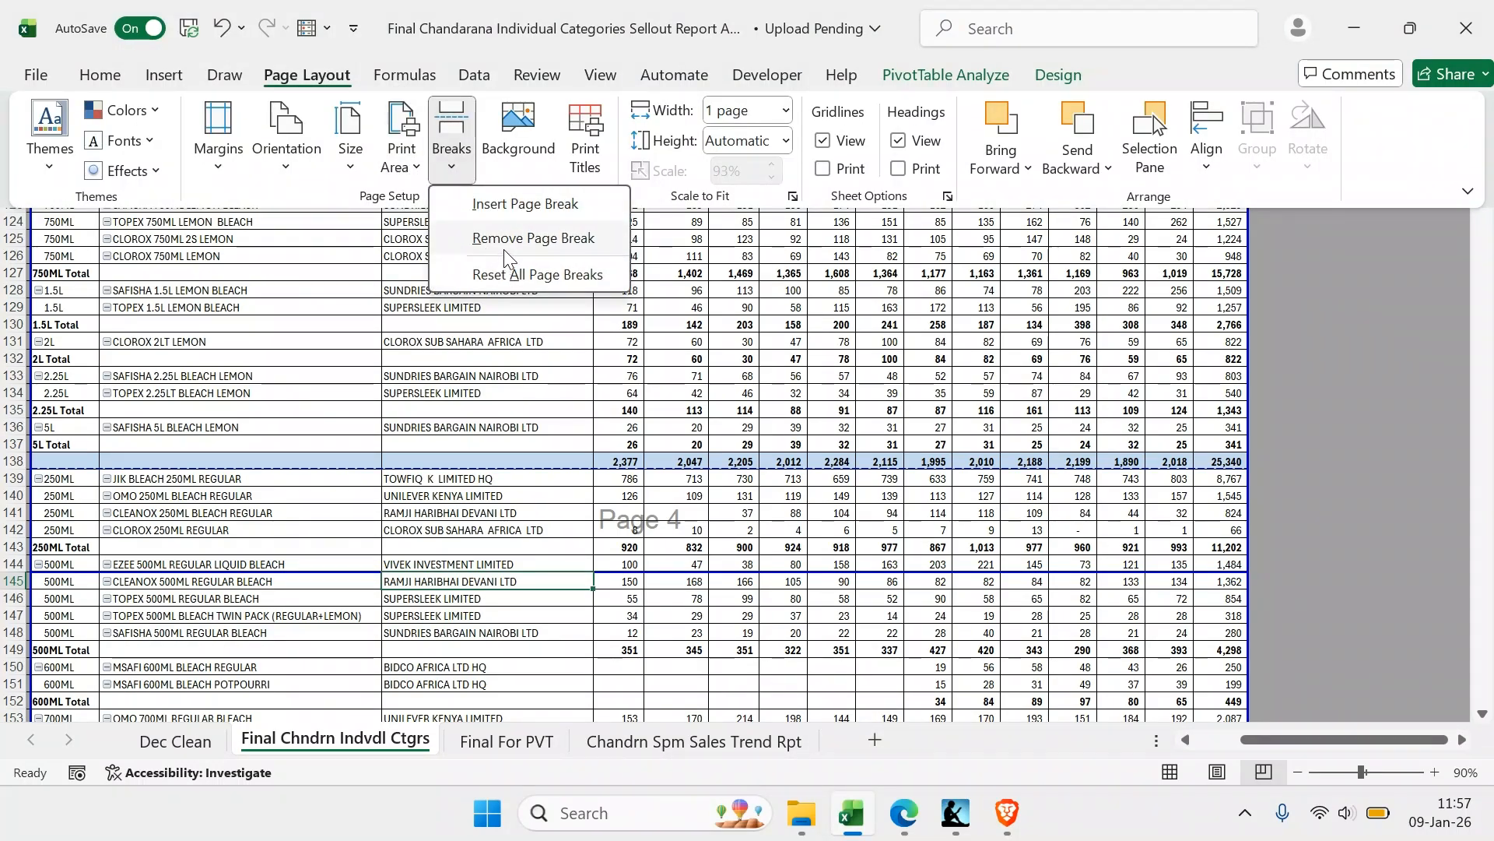
left_click(504, 246)
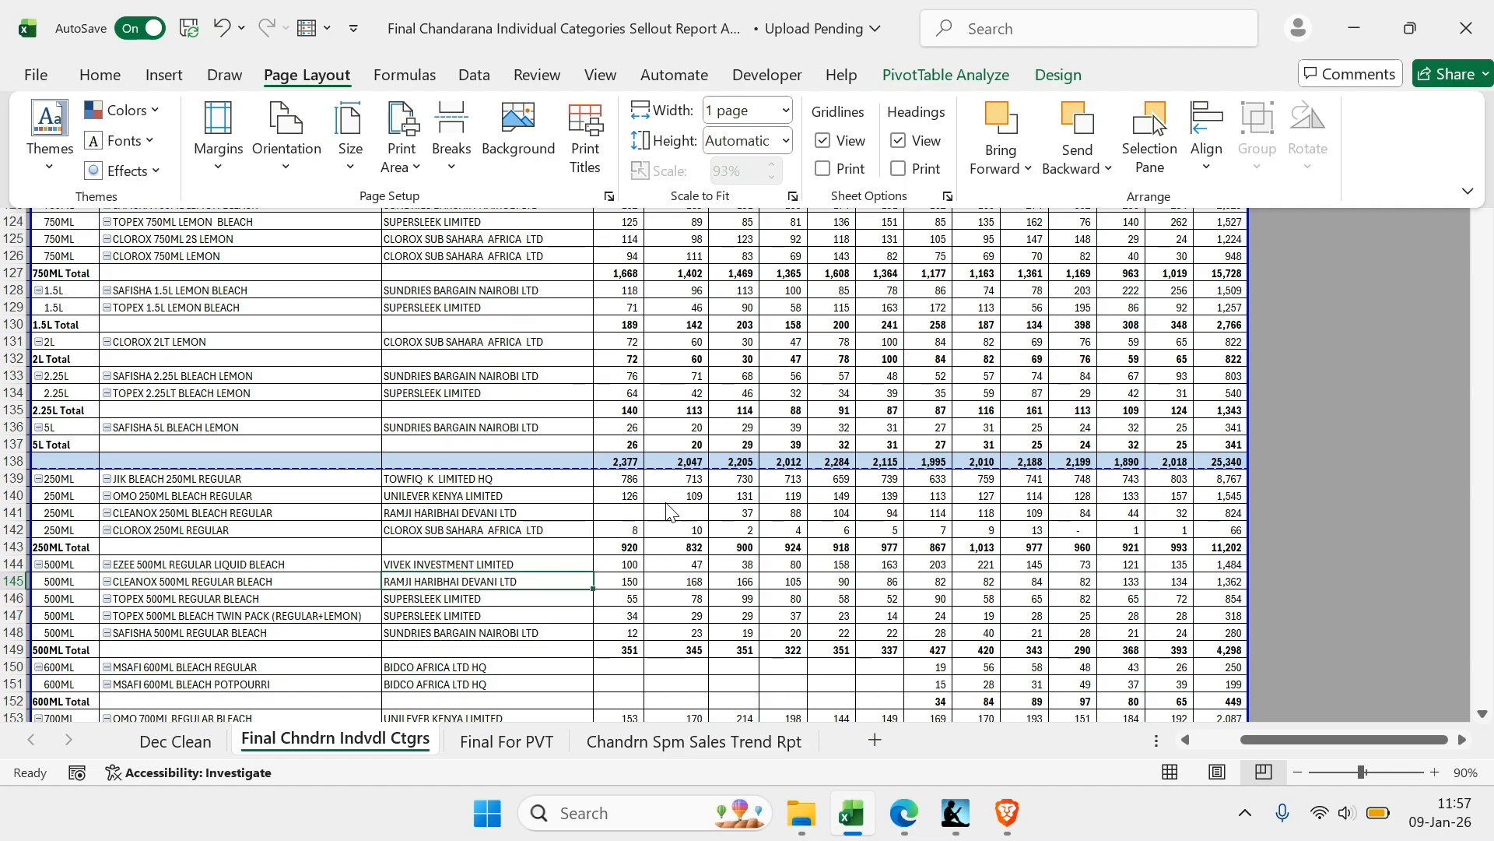
Check the page breaks of the following categories, then examine the report's pages in the print preview
scroll(672, 479, "down", 18)
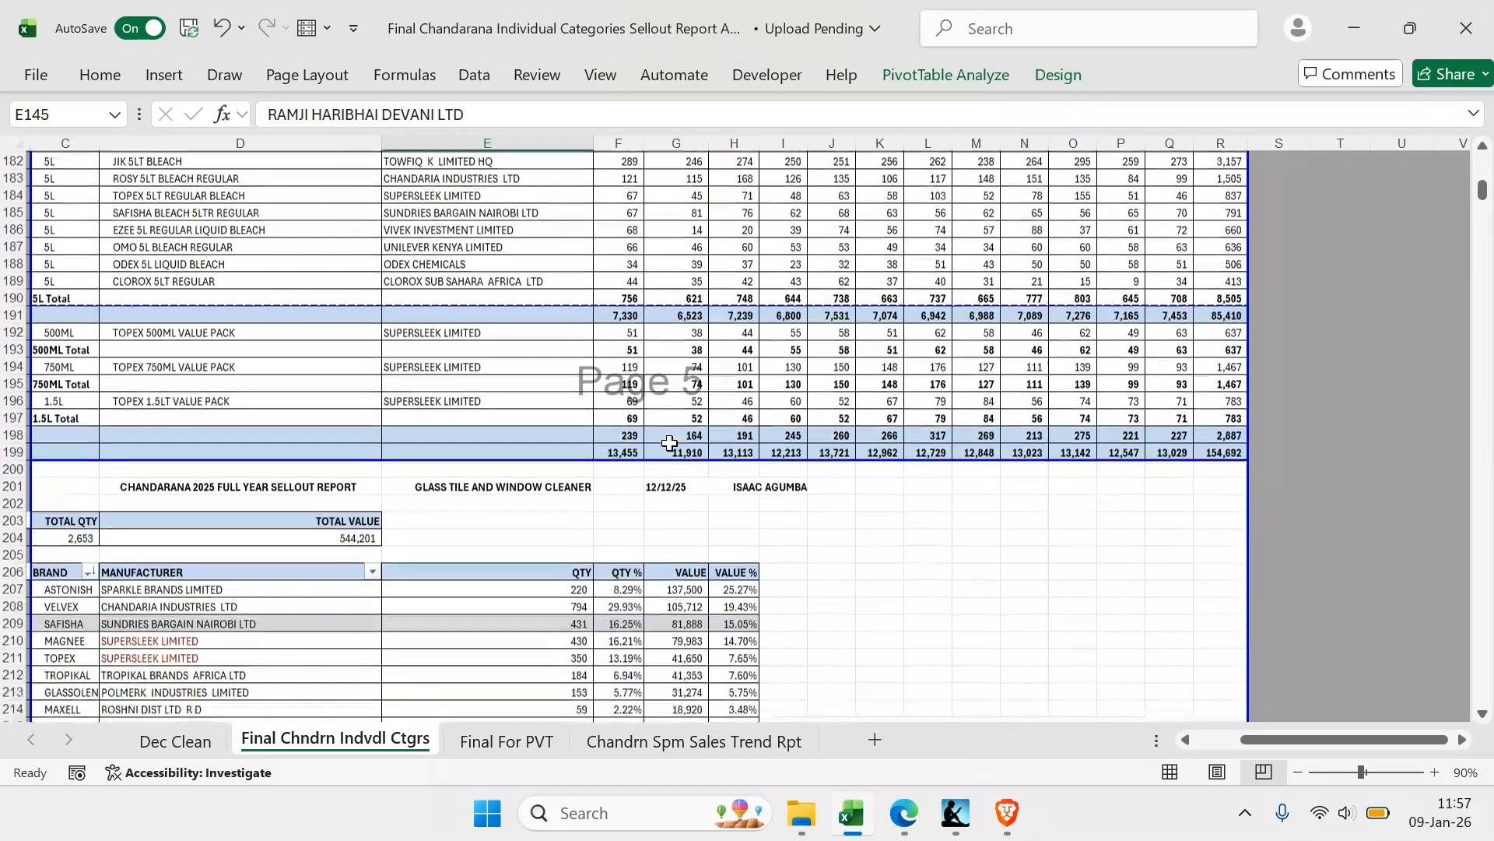
scroll(670, 443, "down", 12)
scroll(664, 377, "down", 20)
scroll(666, 377, "down", 13)
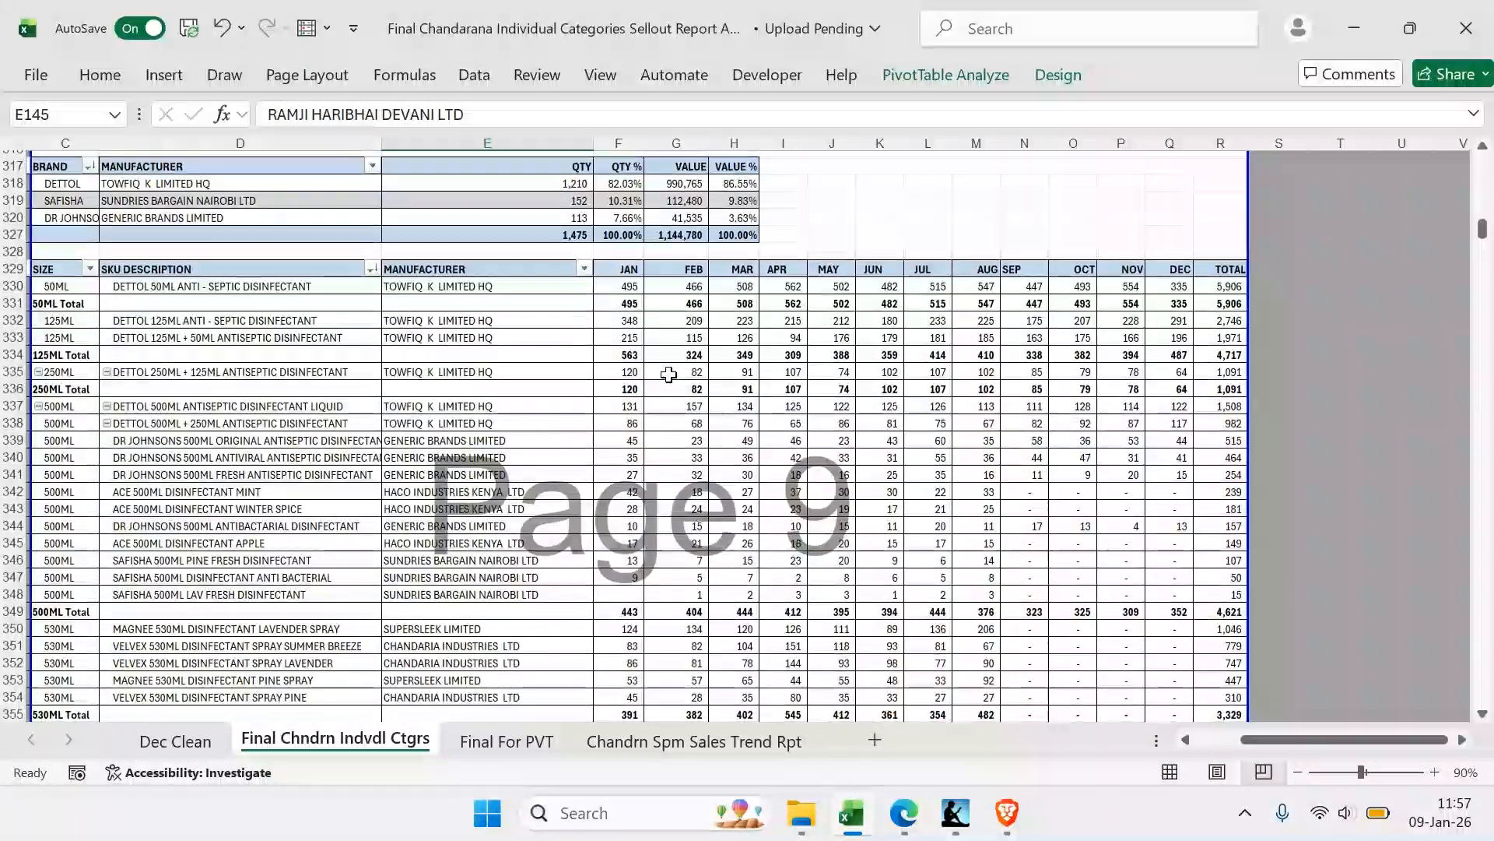
key("ctrl+p")
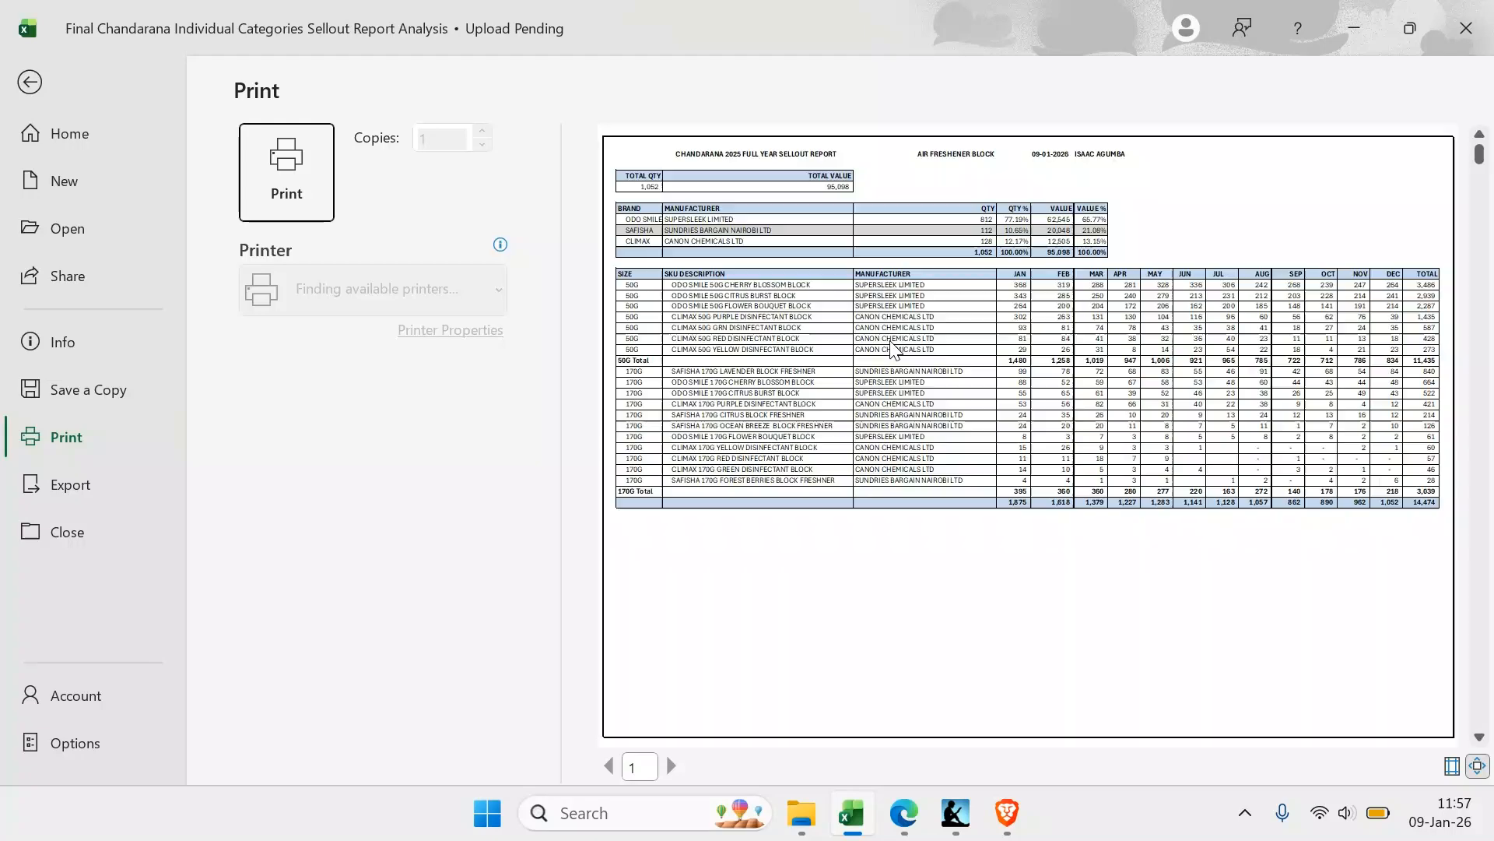
scroll(1069, 330, "down", 1)
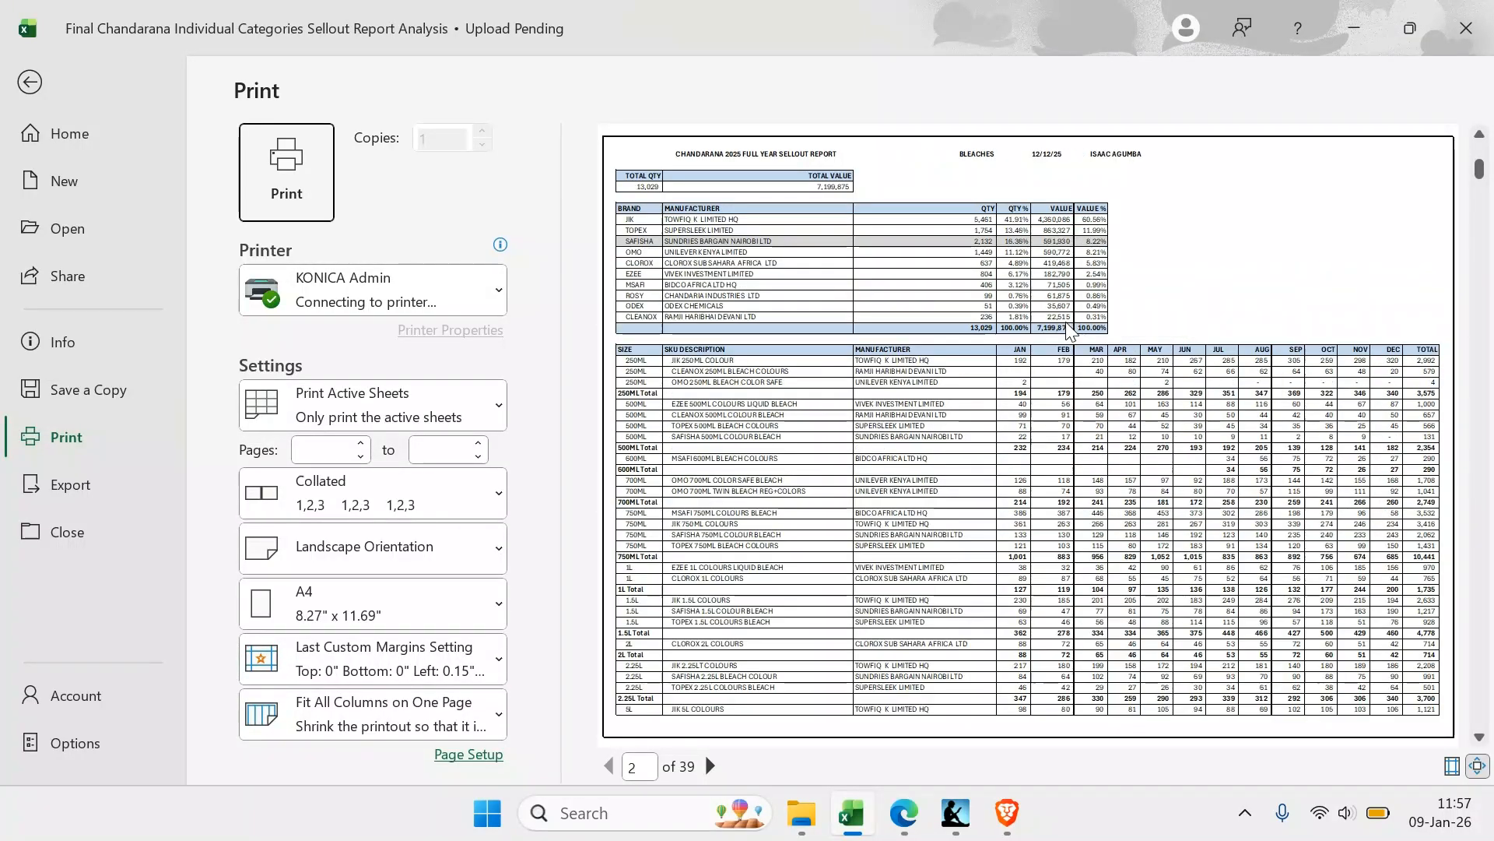
scroll(1043, 319, "down", 3)
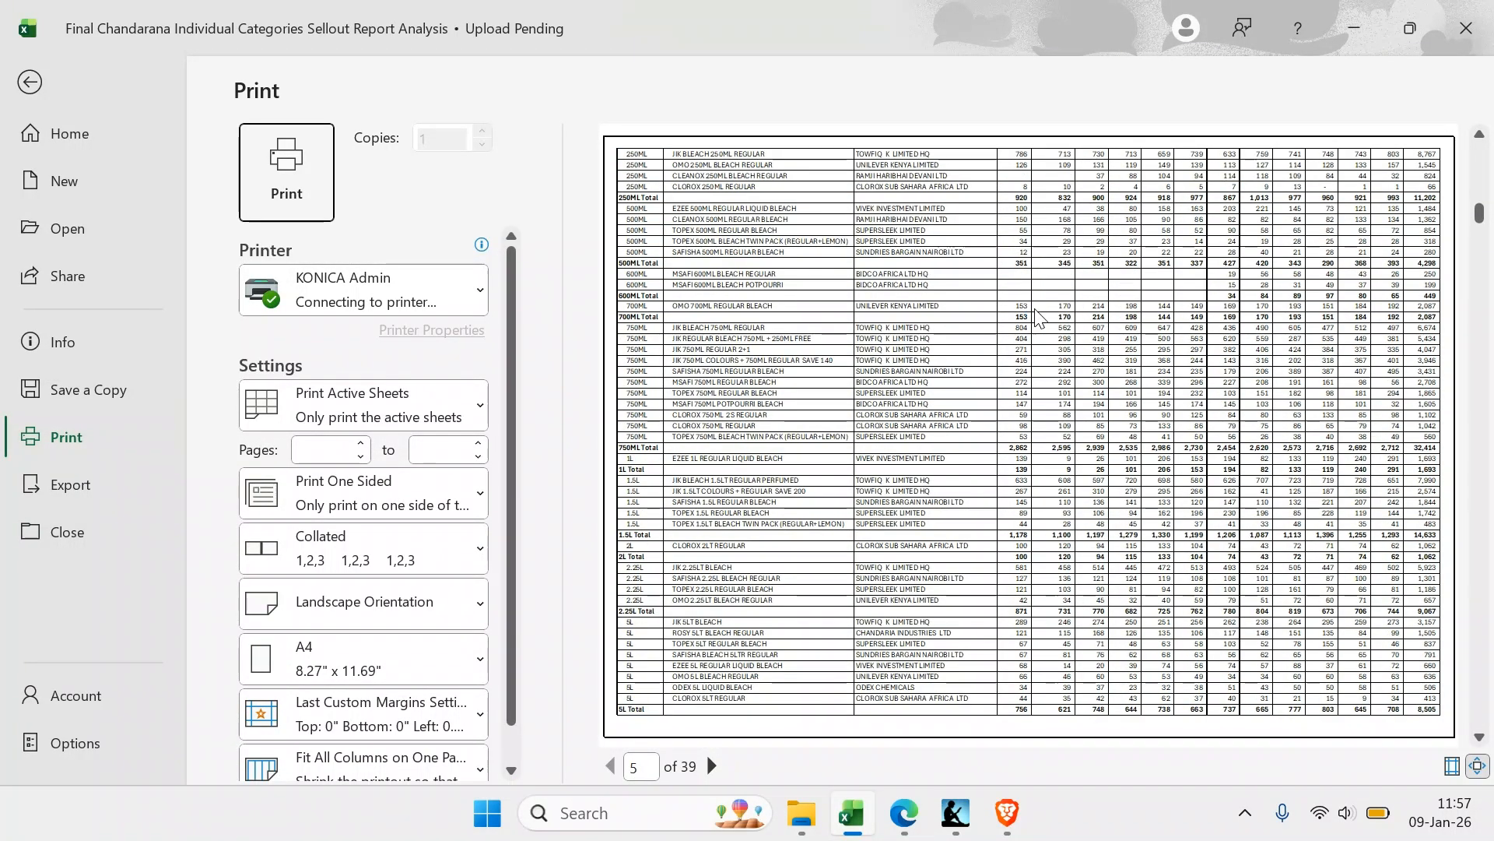
scroll(1035, 315, "down", 4)
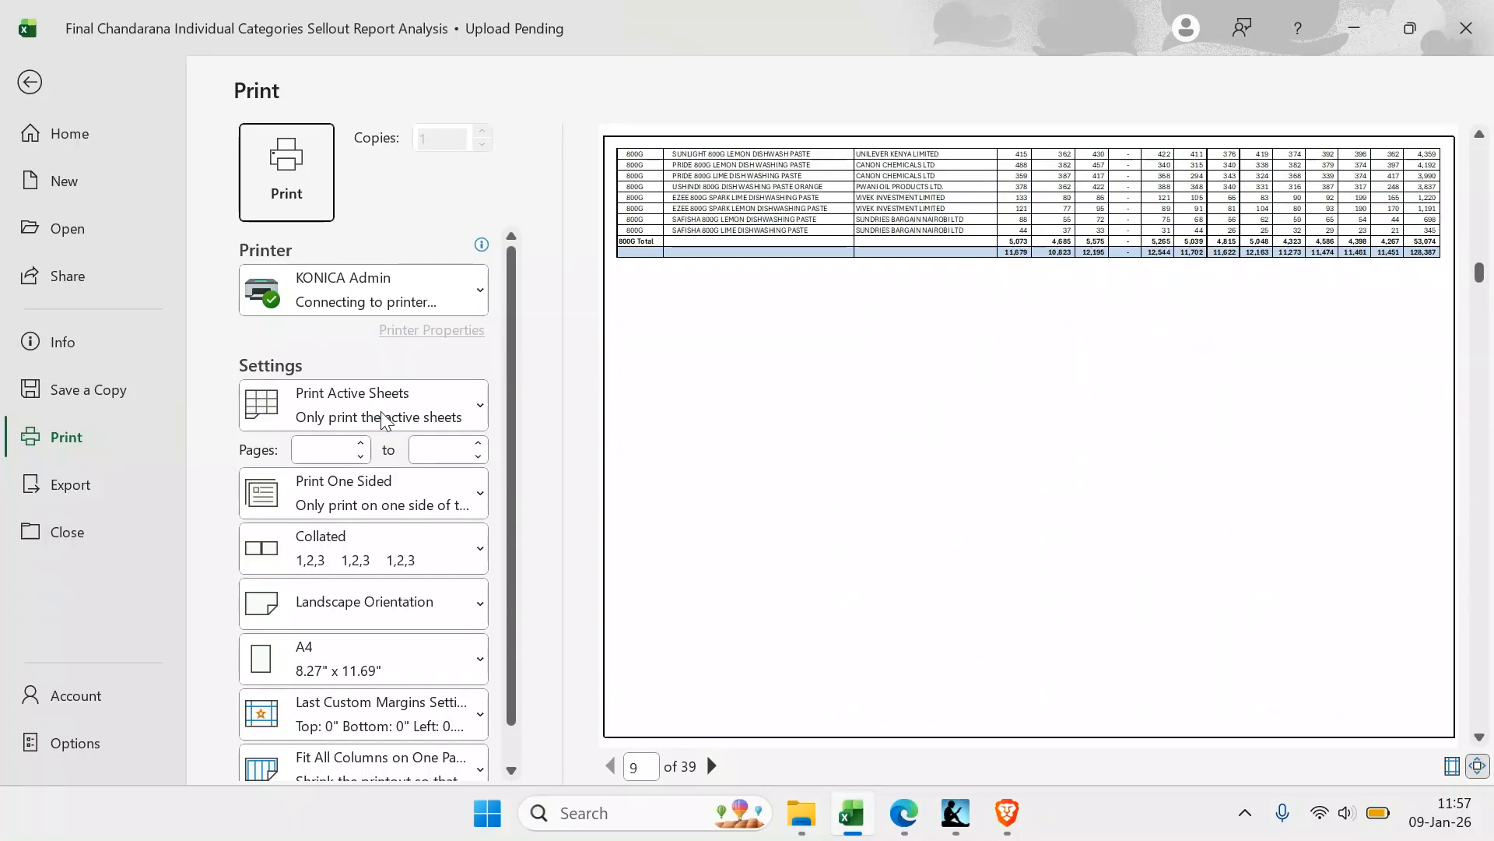